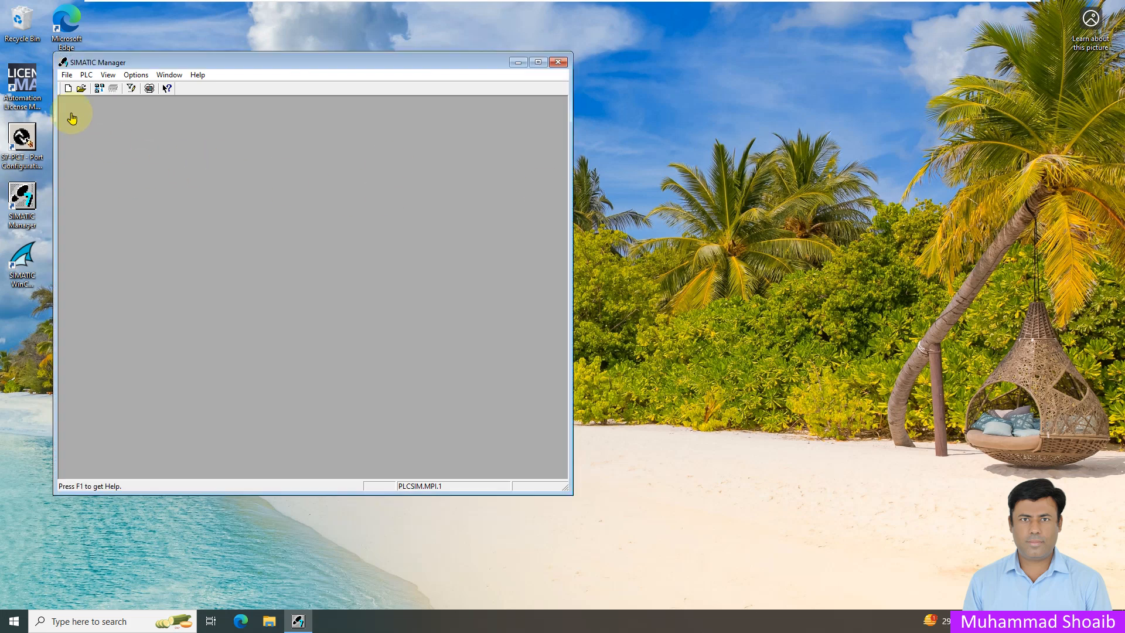
- Start a new project with the wizard and choose CPU412-2 PN/DP (6ES7 412-2EK06-0AB0) as its CPU
left_click(67, 75)
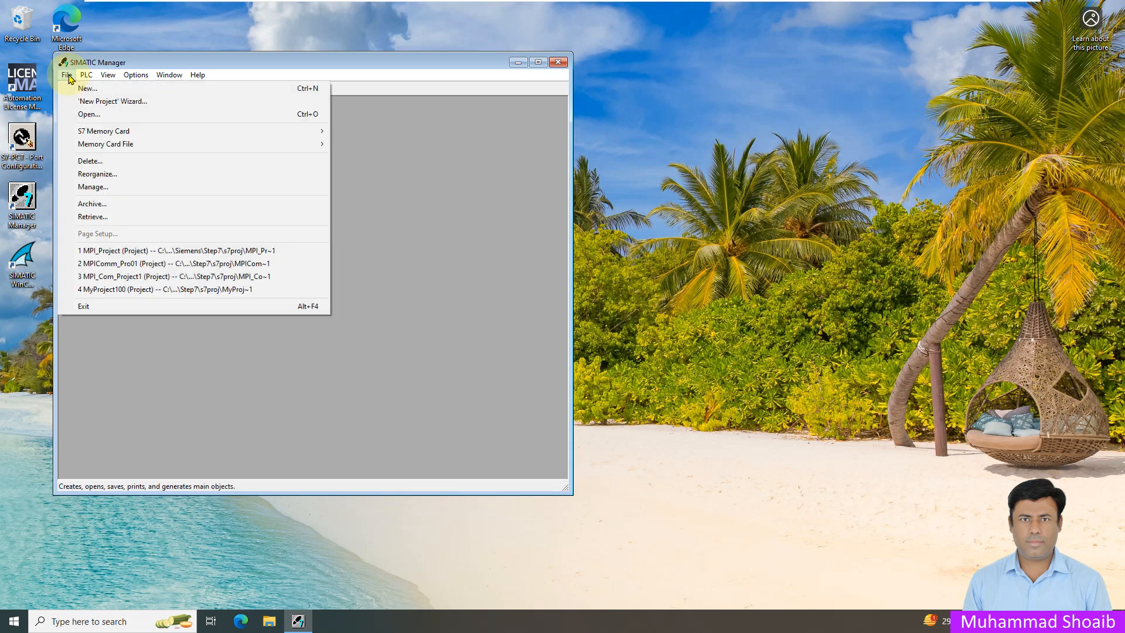
left_click(121, 108)
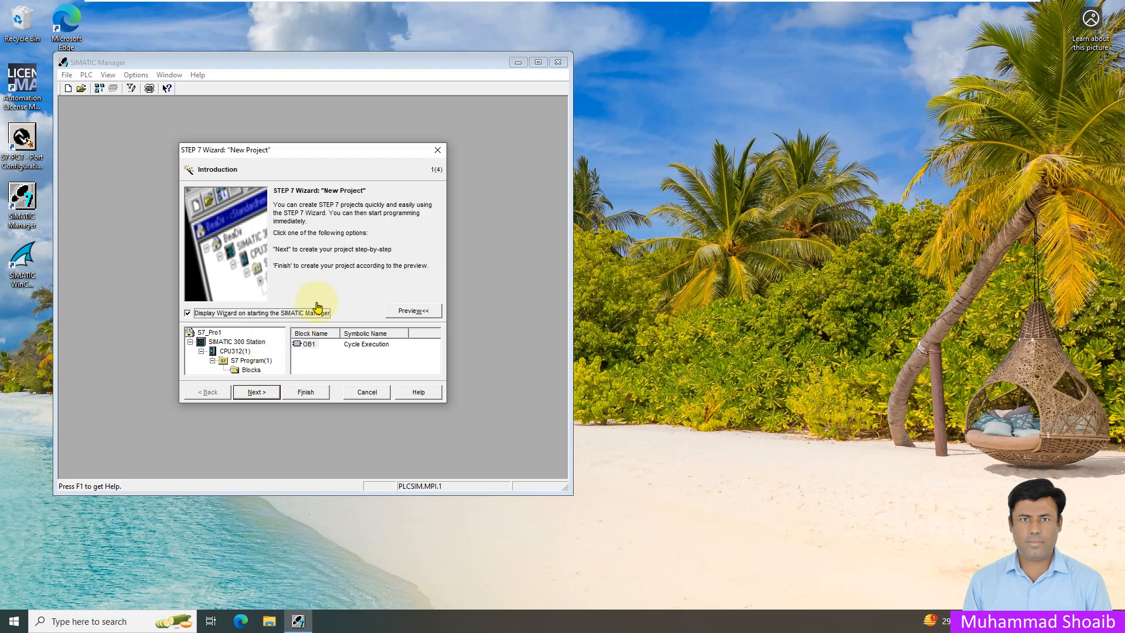
left_click(258, 393)
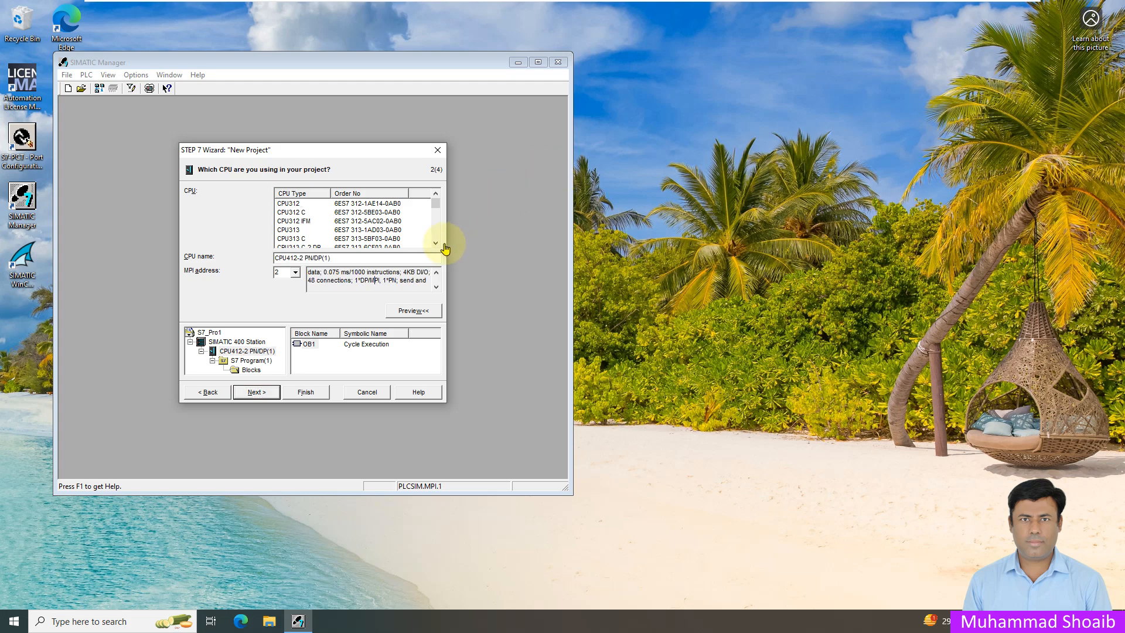
left_click(435, 243)
left_click(436, 243)
left_click(435, 243)
left_click(435, 242)
left_click(435, 243)
left_click(436, 242)
left_click(435, 243)
left_click(435, 243)
left_click(436, 243)
left_click(436, 243)
left_click(435, 243)
left_click(435, 243)
left_click(435, 243)
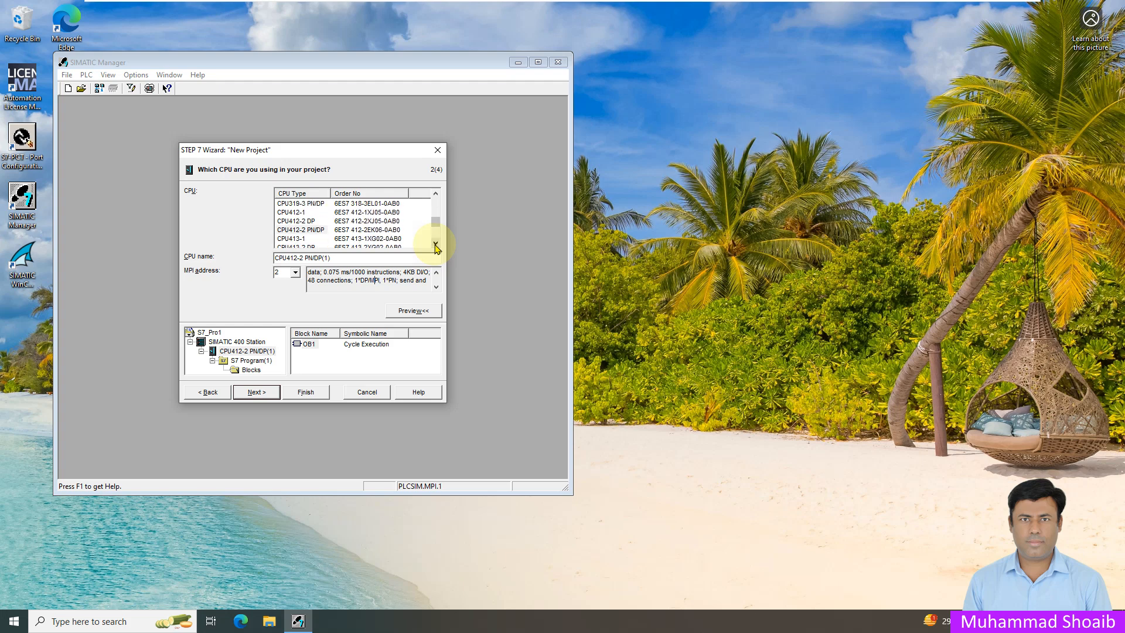
left_click(295, 232)
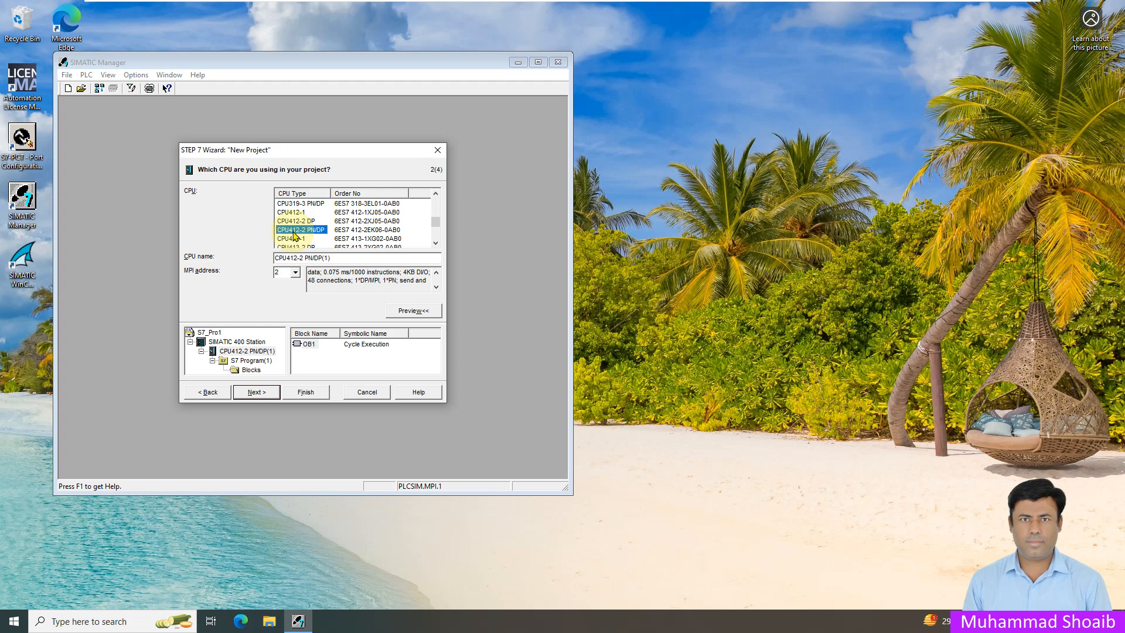
left_click(383, 278)
left_click_drag(389, 279, 396, 280)
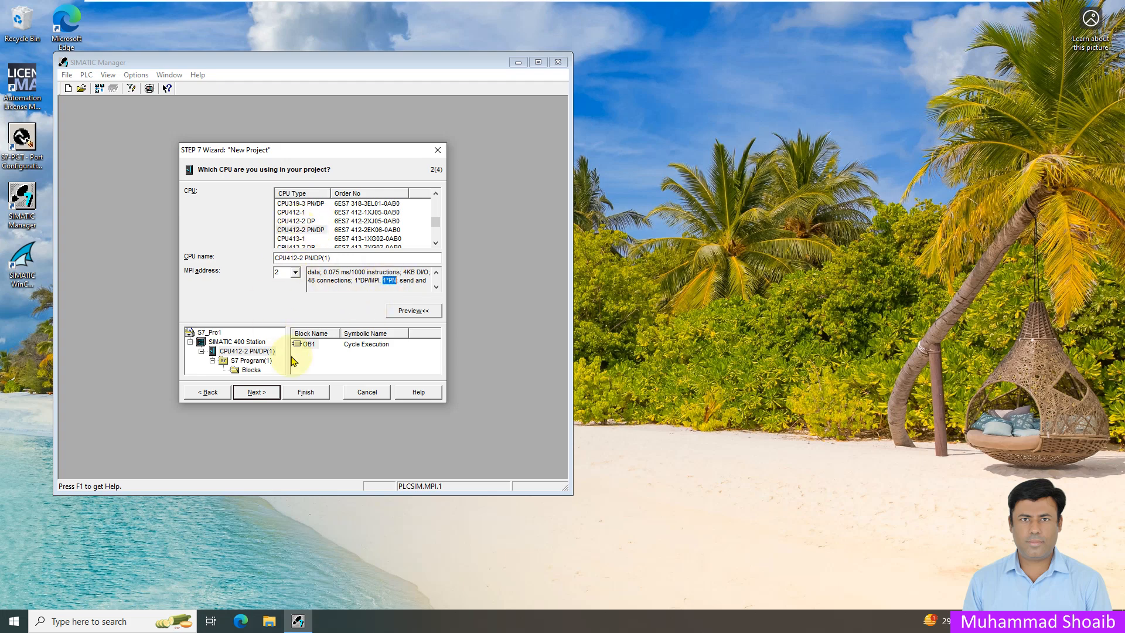
- Accept block OB1 in LAD, name the project PN_Com_Project1 and create it
left_click(257, 393)
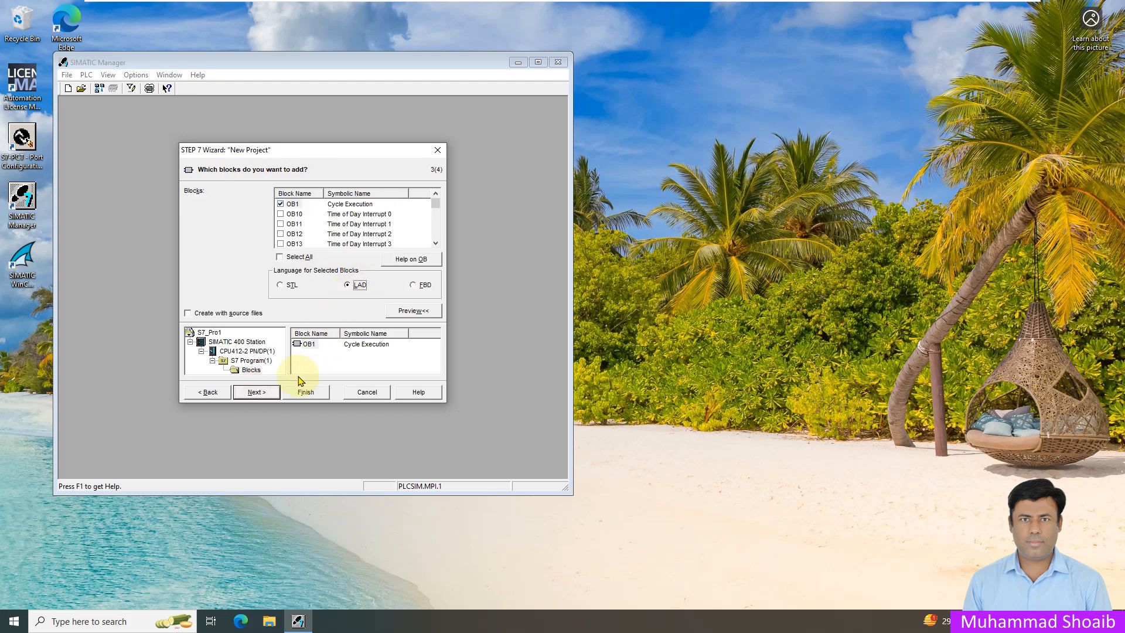
left_click(259, 393)
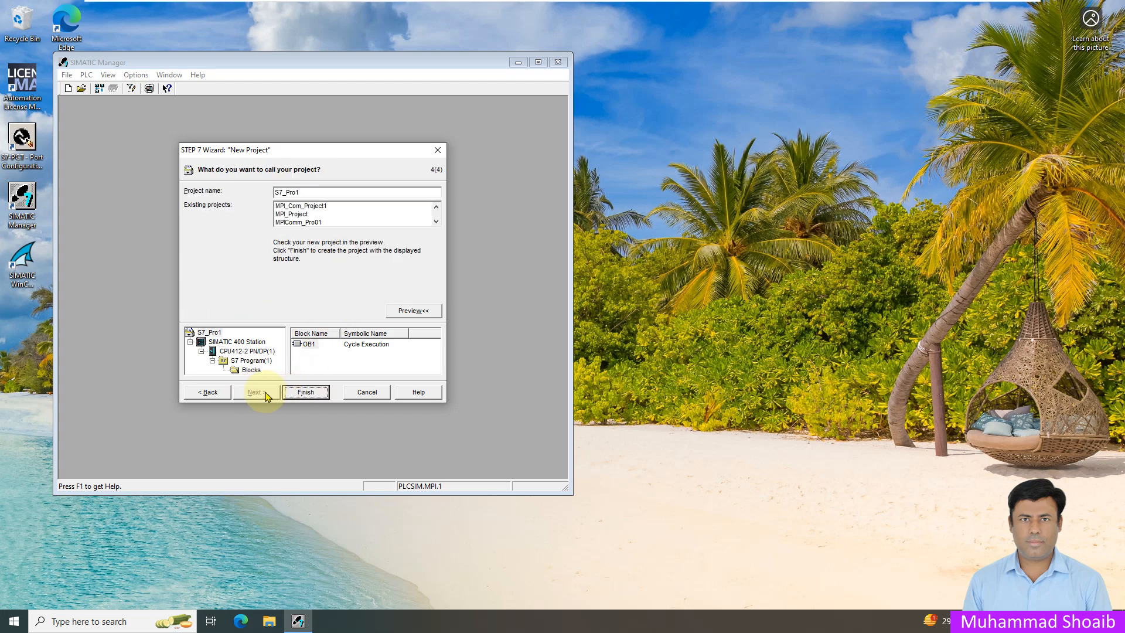
double_click(305, 192)
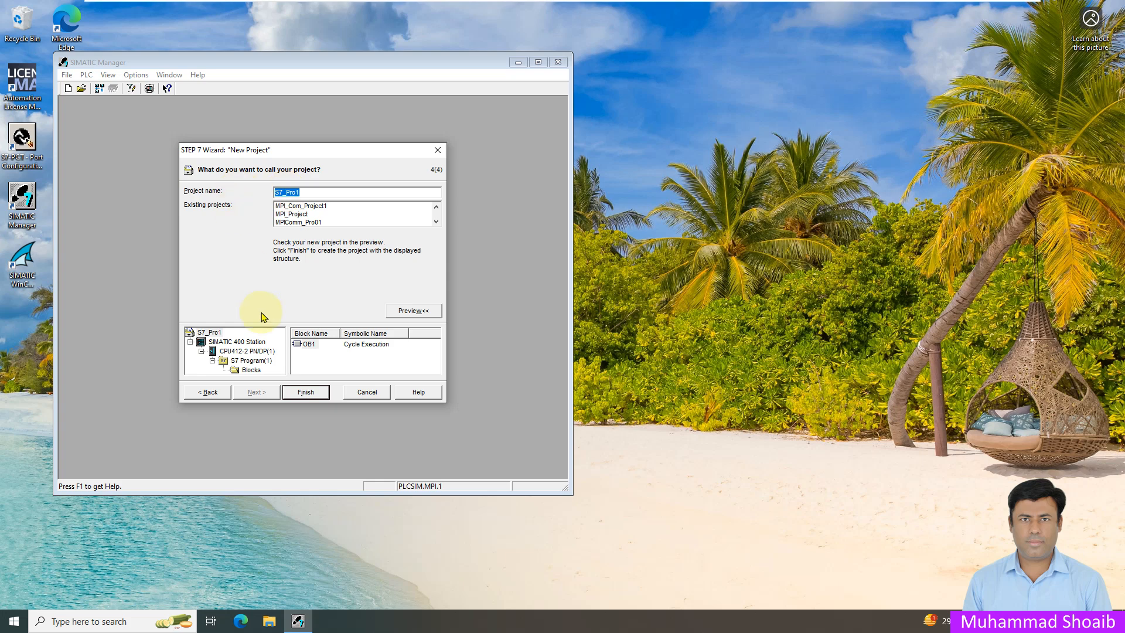
type("pN_Com")
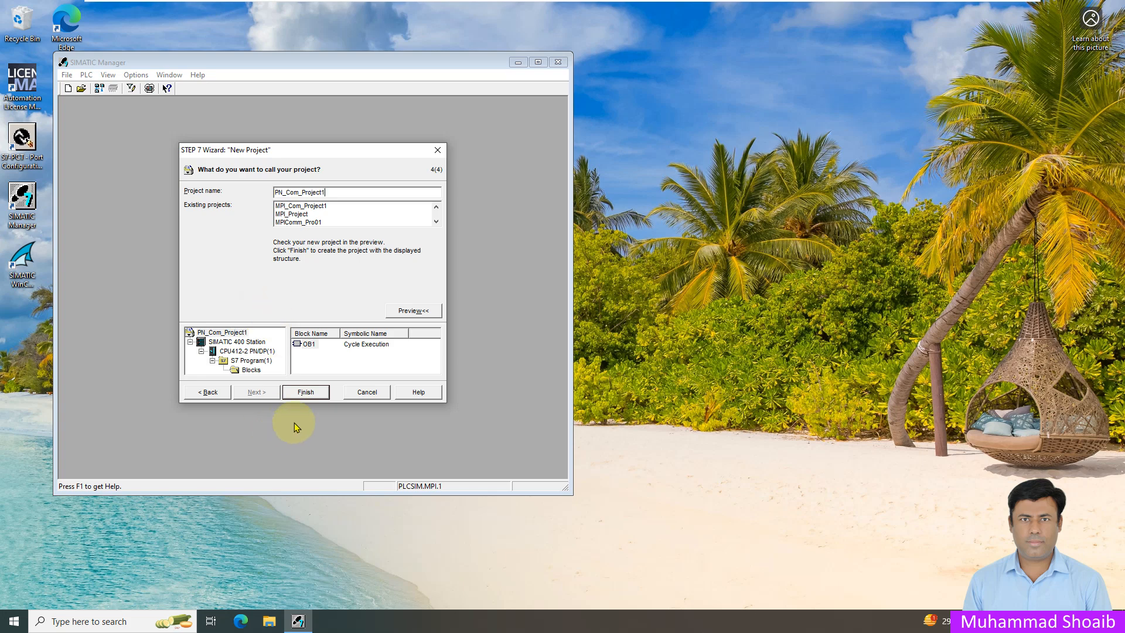
left_click(313, 396)
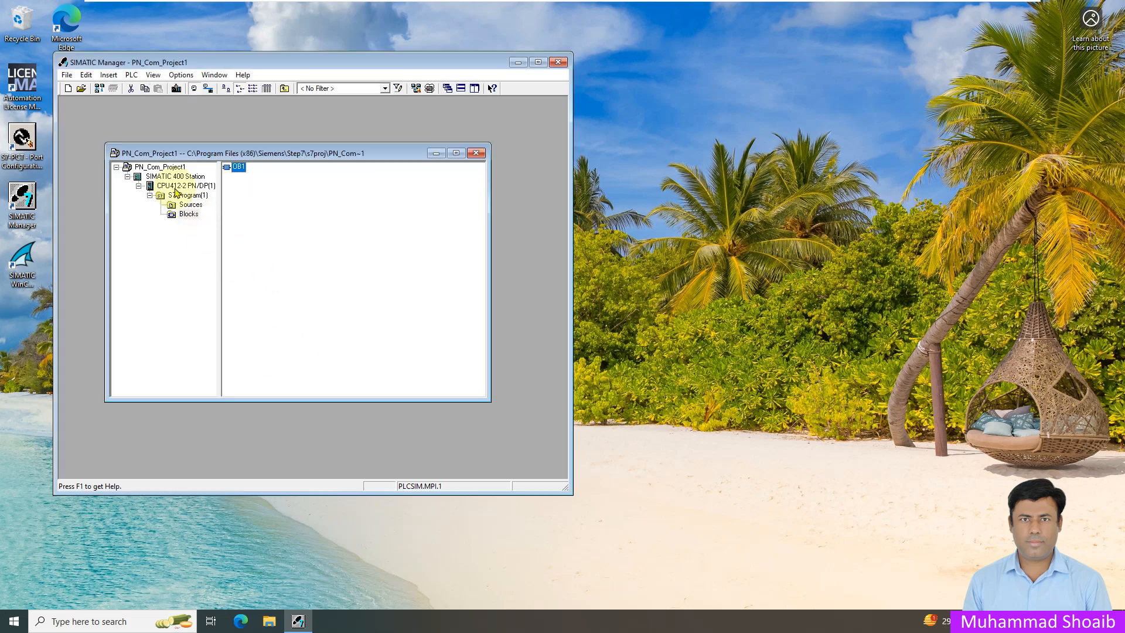
- Open the hardware configuration of the SIMATIC 400 Station and enlarge the UR1 rack window to show more slots
left_click(159, 177)
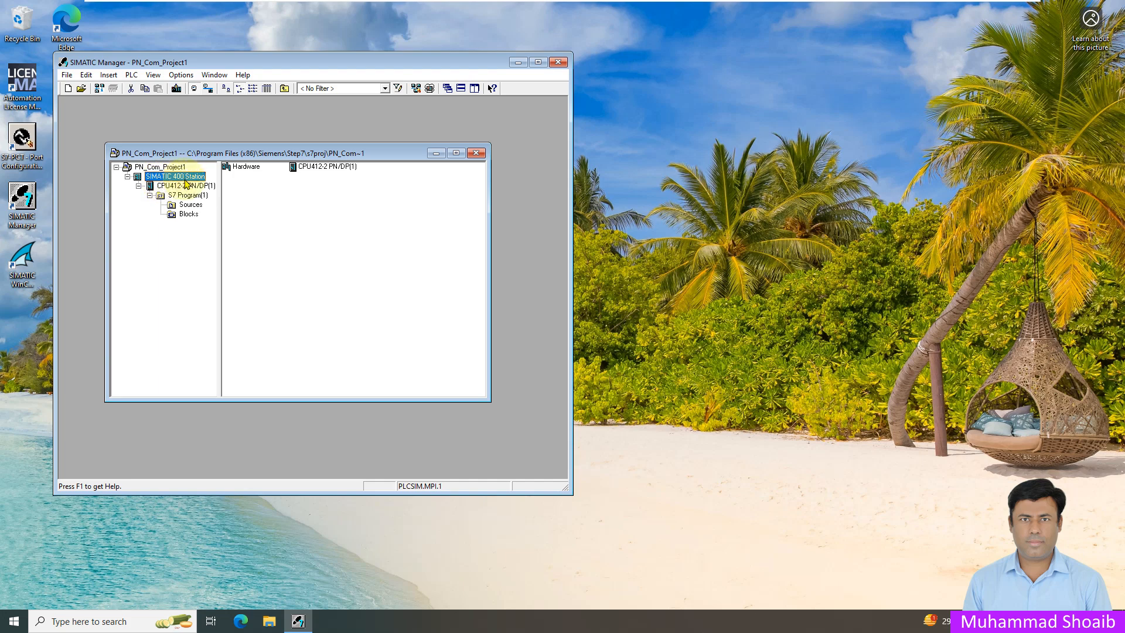
left_click(247, 169)
double_click(246, 167)
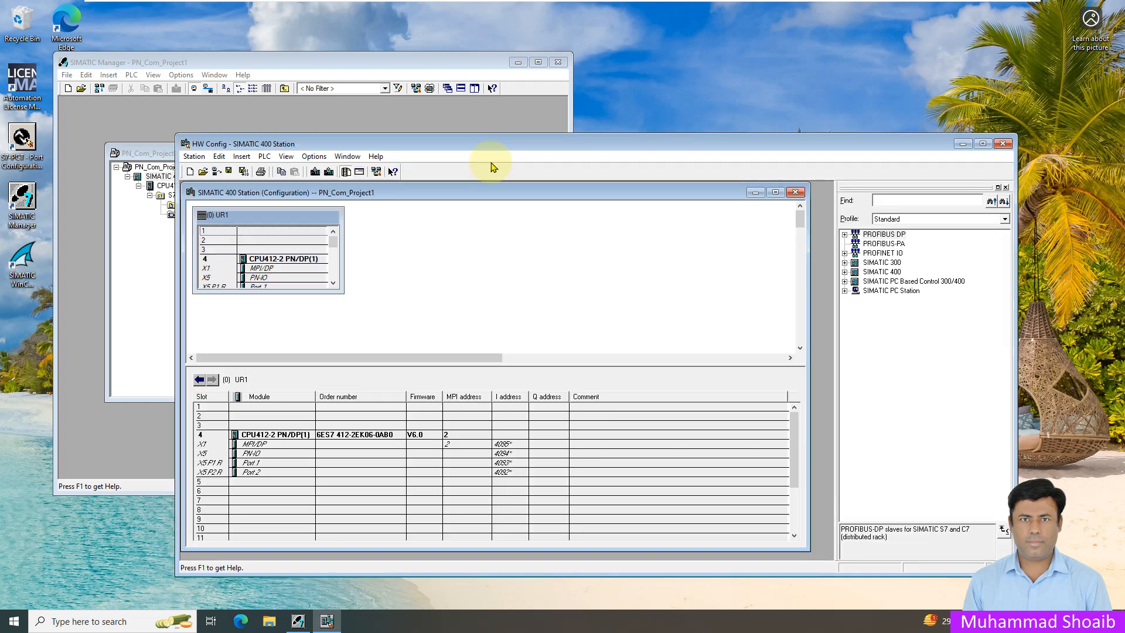
left_click_drag(303, 292, 303, 341)
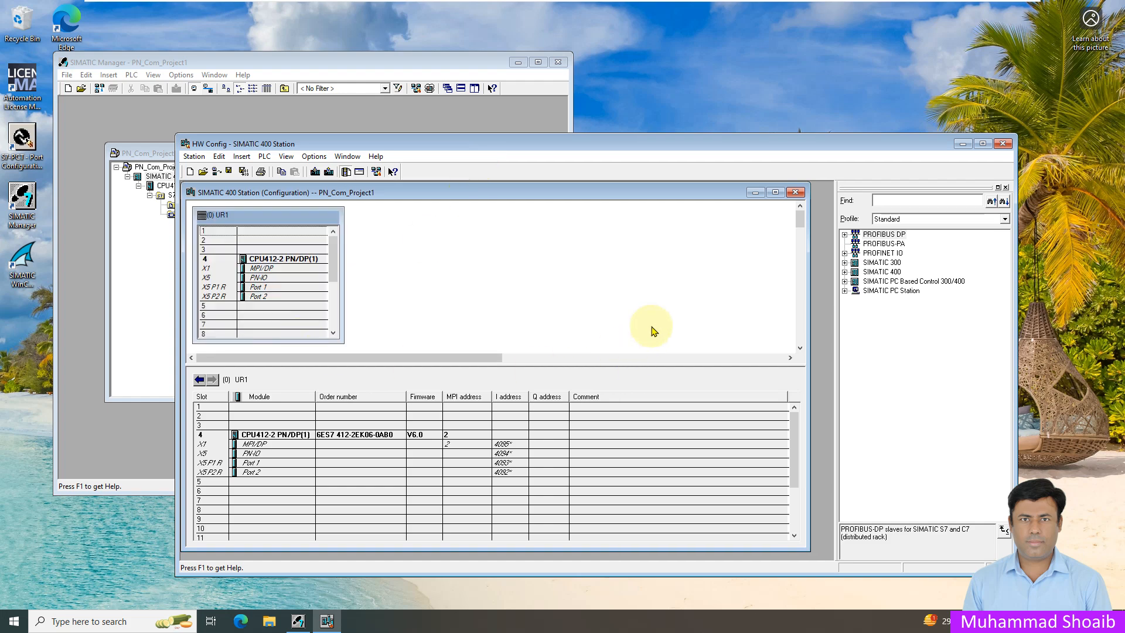
- Insert the standard power supply PS 405 10A (6ES7 405-0KA00-0AA0) in slot 1 of rack UR1
left_click(845, 271)
left_click(896, 272)
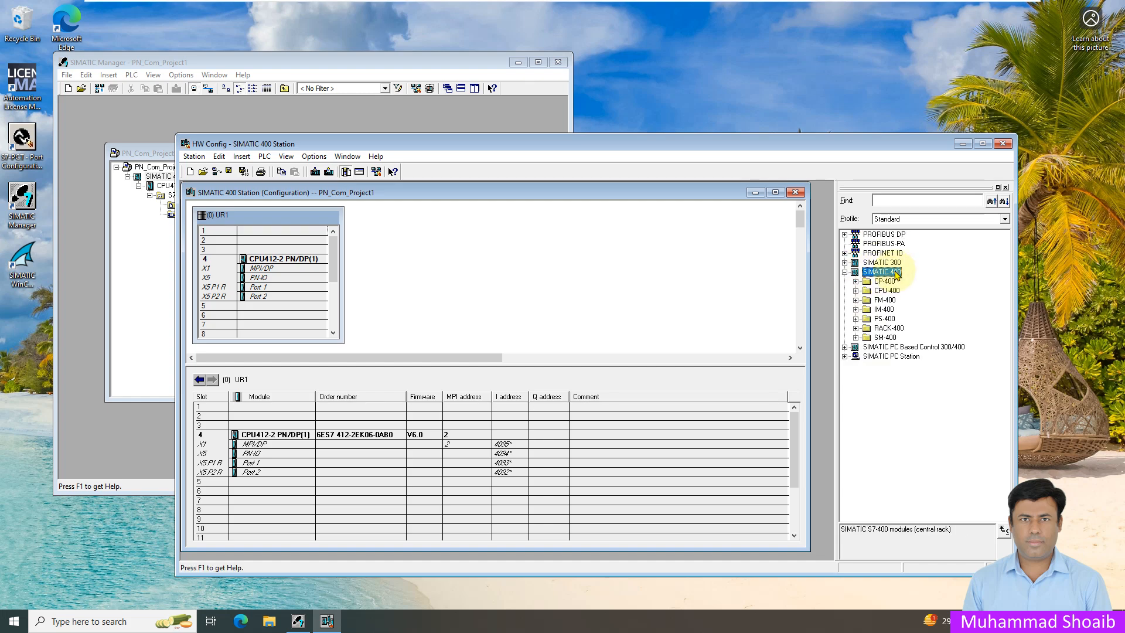
left_click(856, 319)
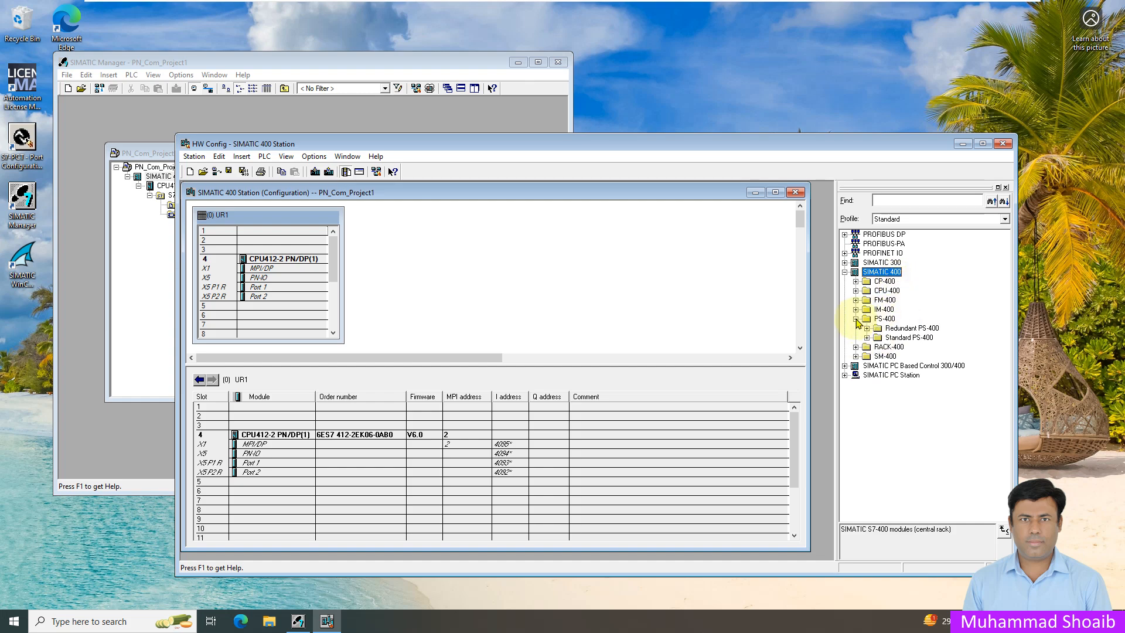
left_click(868, 337)
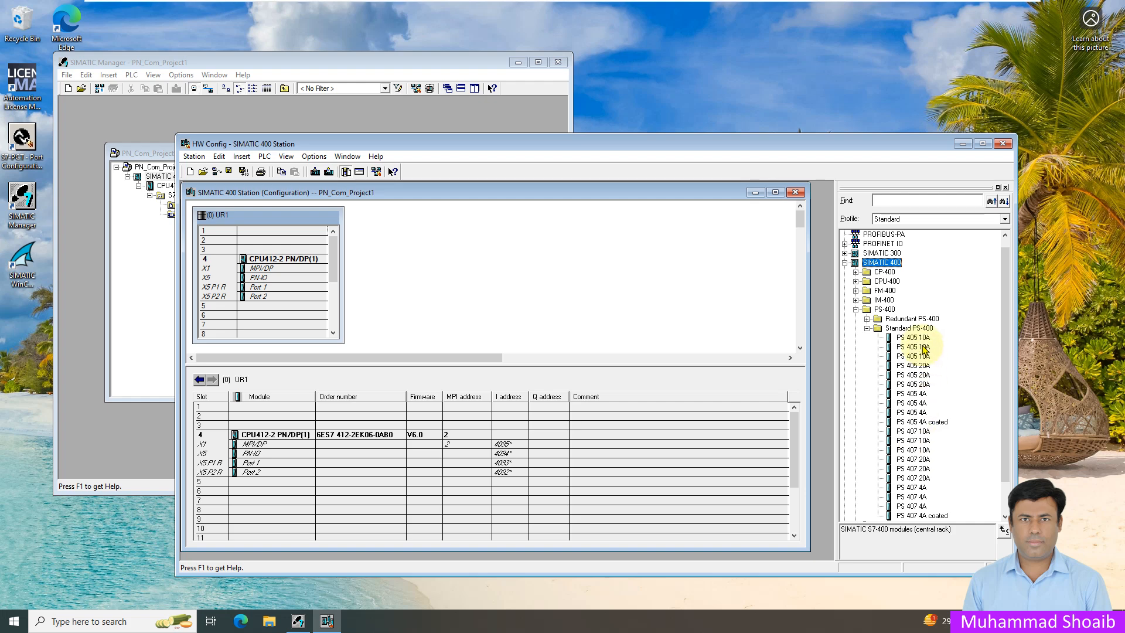
left_click_drag(912, 338, 292, 407)
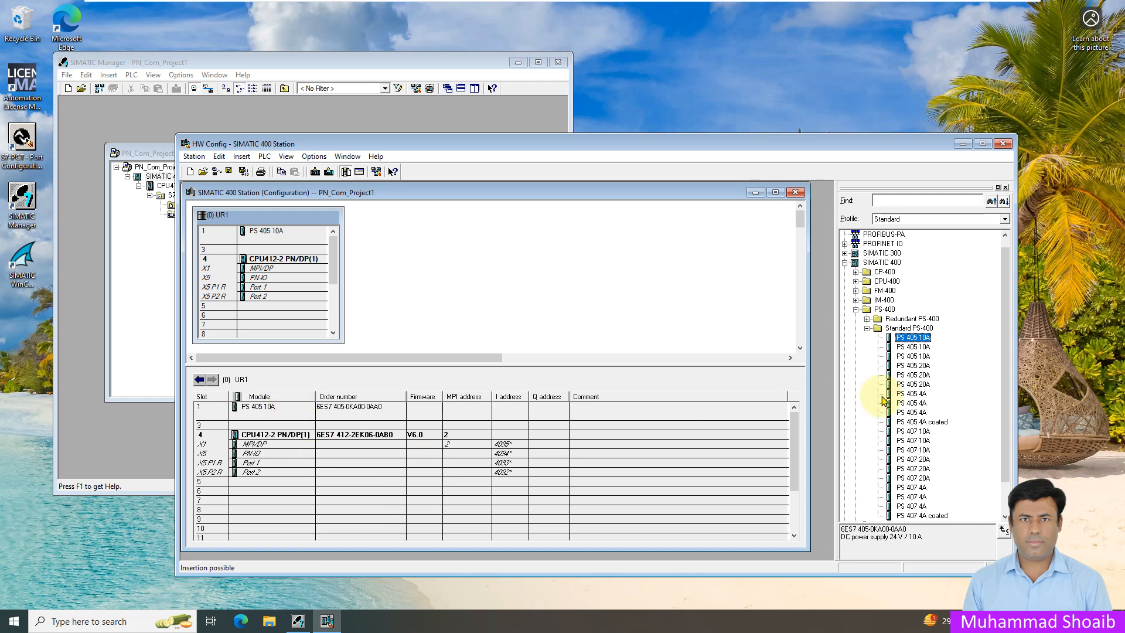
left_click(867, 329)
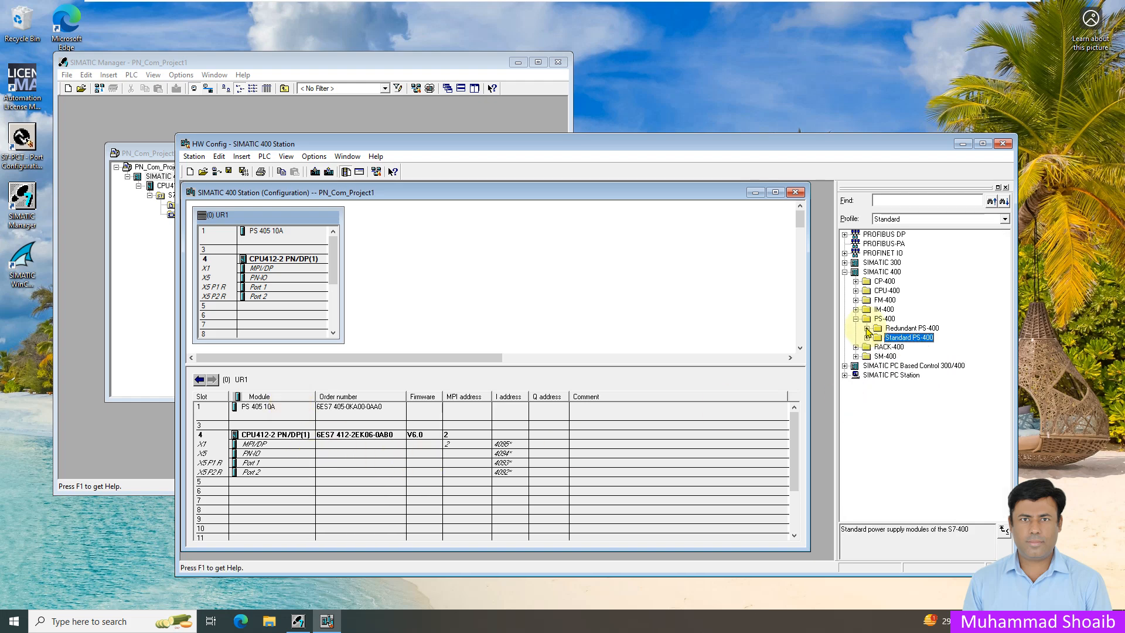
- Insert the interface module IM 460-0 (6ES7 460-0AA00-0AB0) in slot 5 of rack UR1
left_click(856, 357)
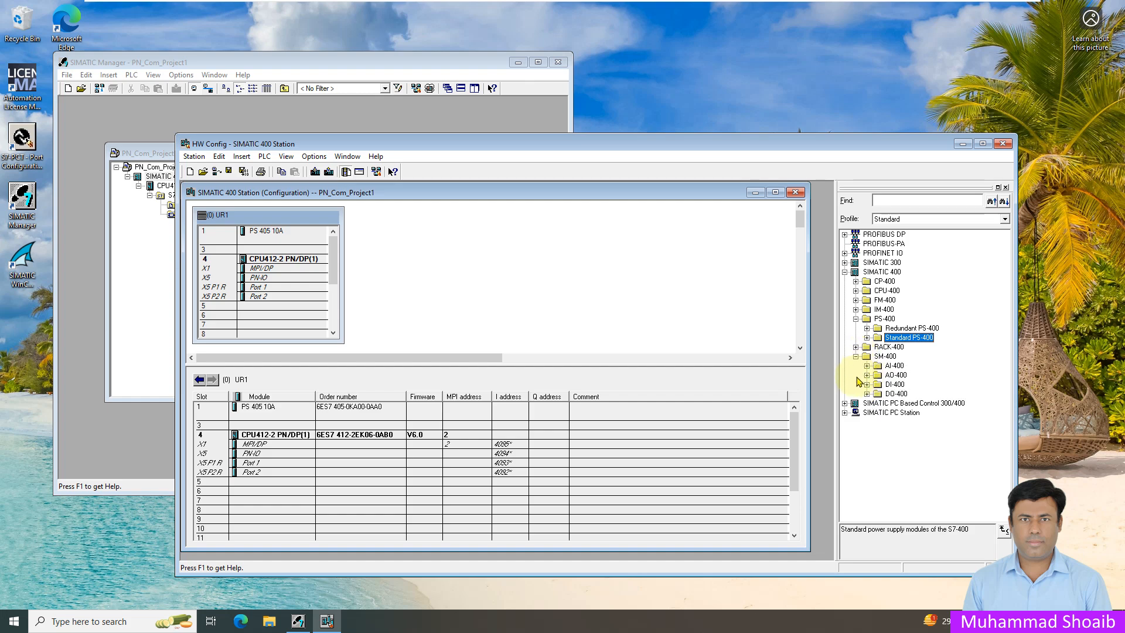
left_click(856, 310)
left_click(896, 320)
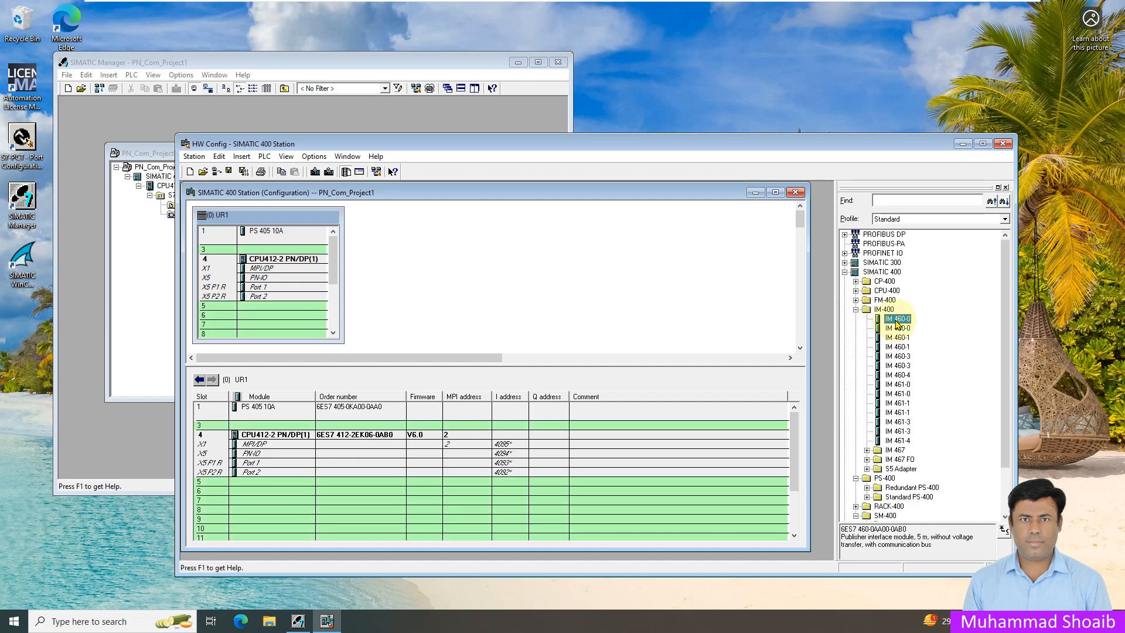
left_click_drag(896, 324, 314, 484)
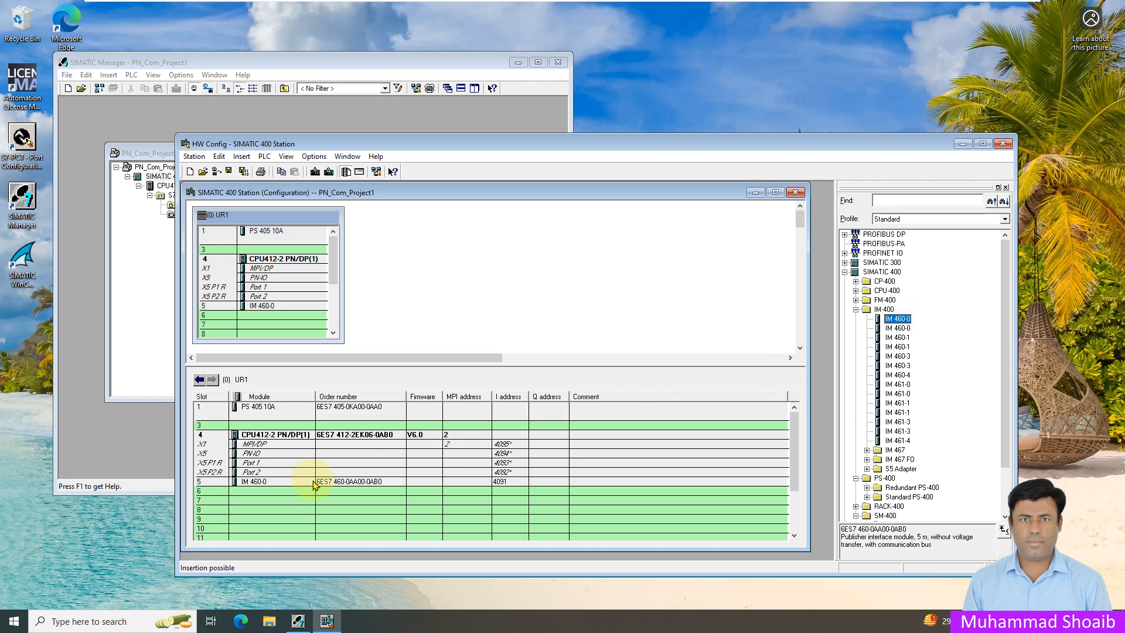
left_click(856, 310)
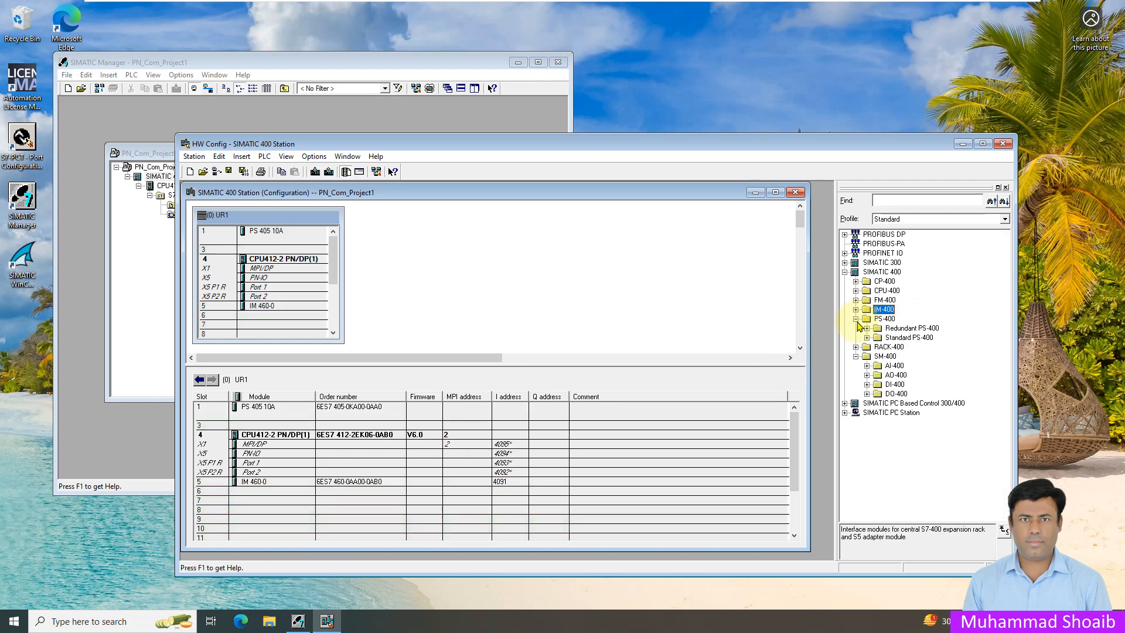
- Insert the DI32xDC 24V module (6ES7 421-1BL00-0AA0) in slot 6 and the DO16xDC 24V/2A module (6ES7 422-1BH10-0AA0) in slot 7
left_click(868, 386)
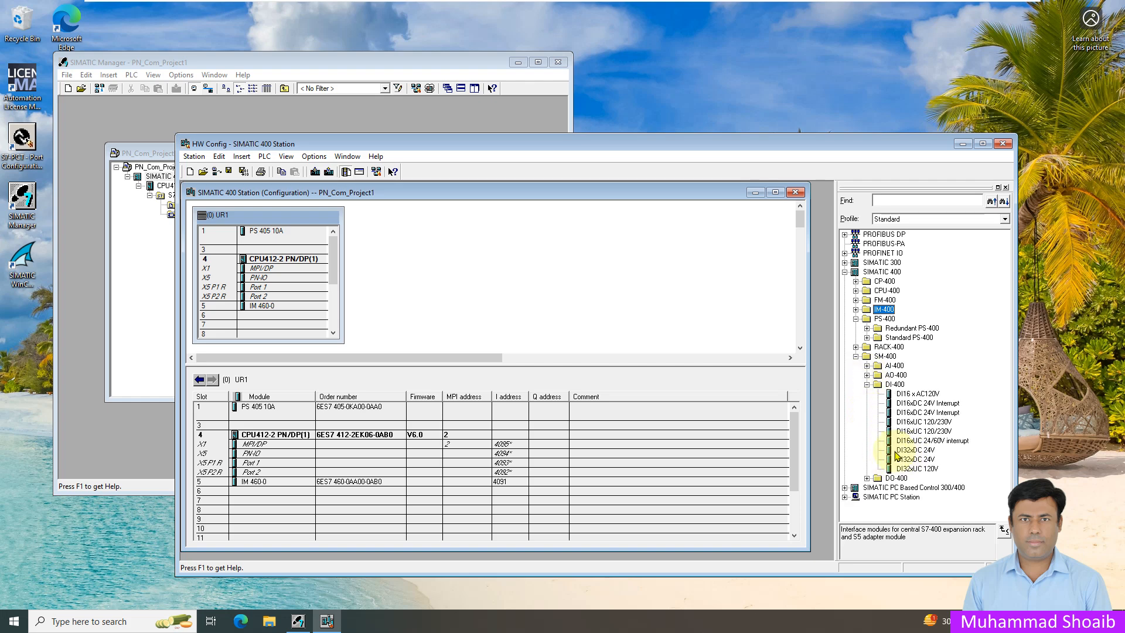
left_click_drag(900, 450, 354, 490)
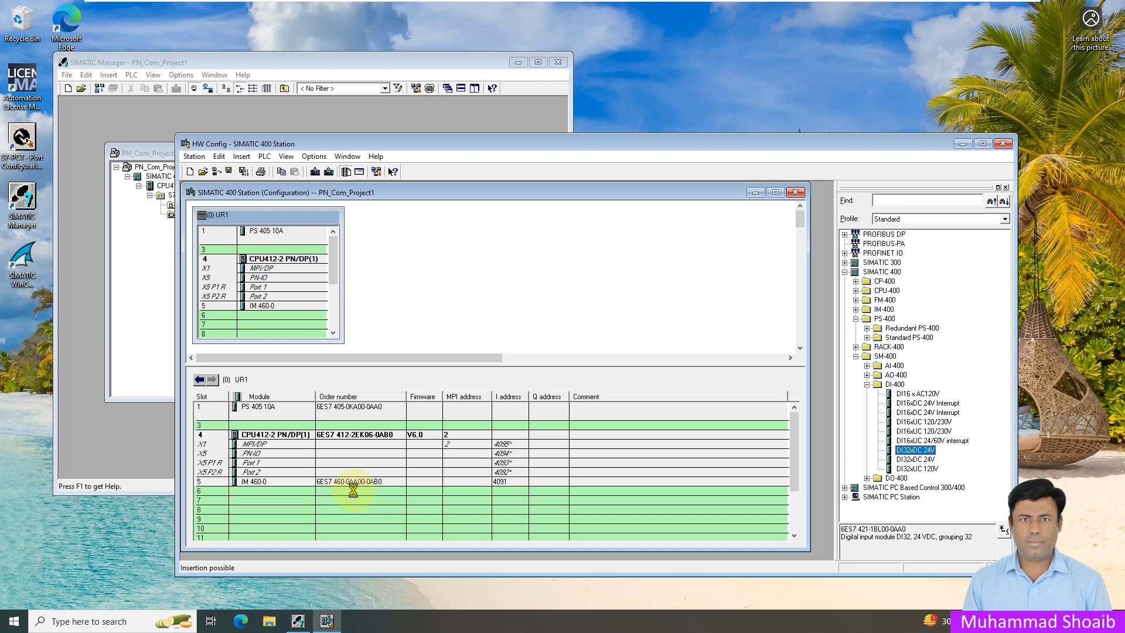
left_click(868, 385)
left_click(867, 395)
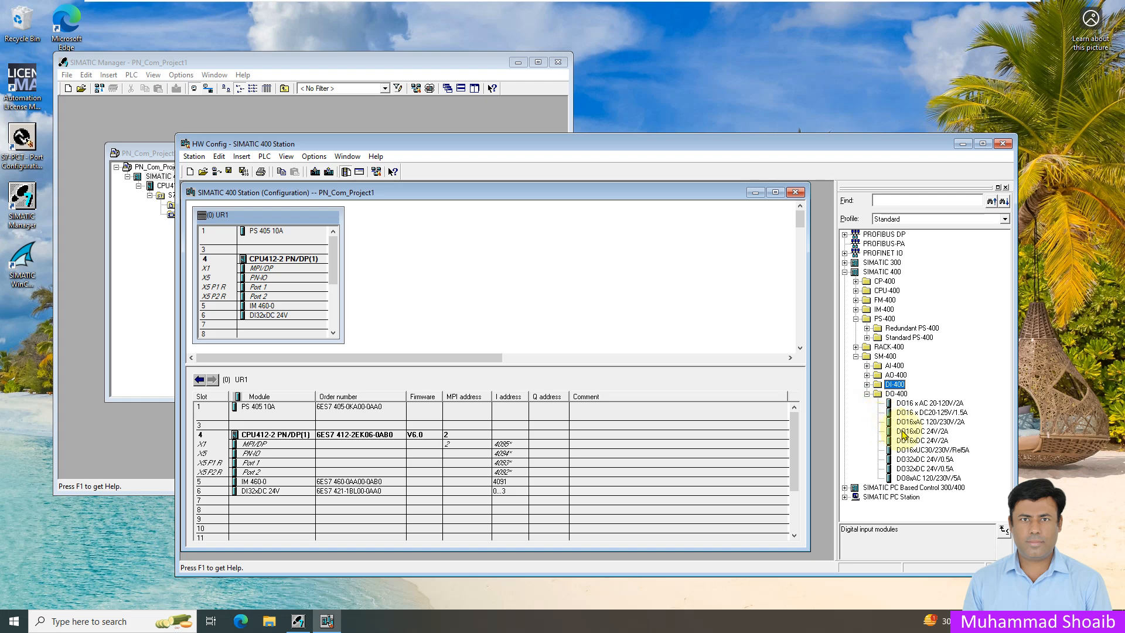
left_click_drag(908, 433, 291, 505)
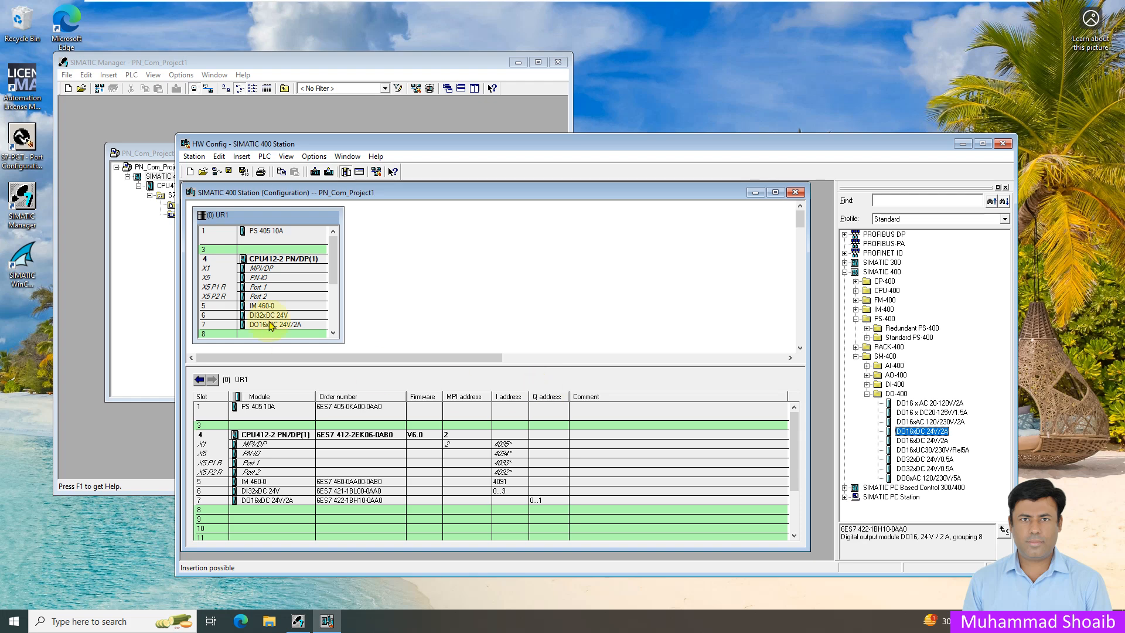
- Save and compile the SIMATIC 400 Station hardware configuration
left_click(243, 174)
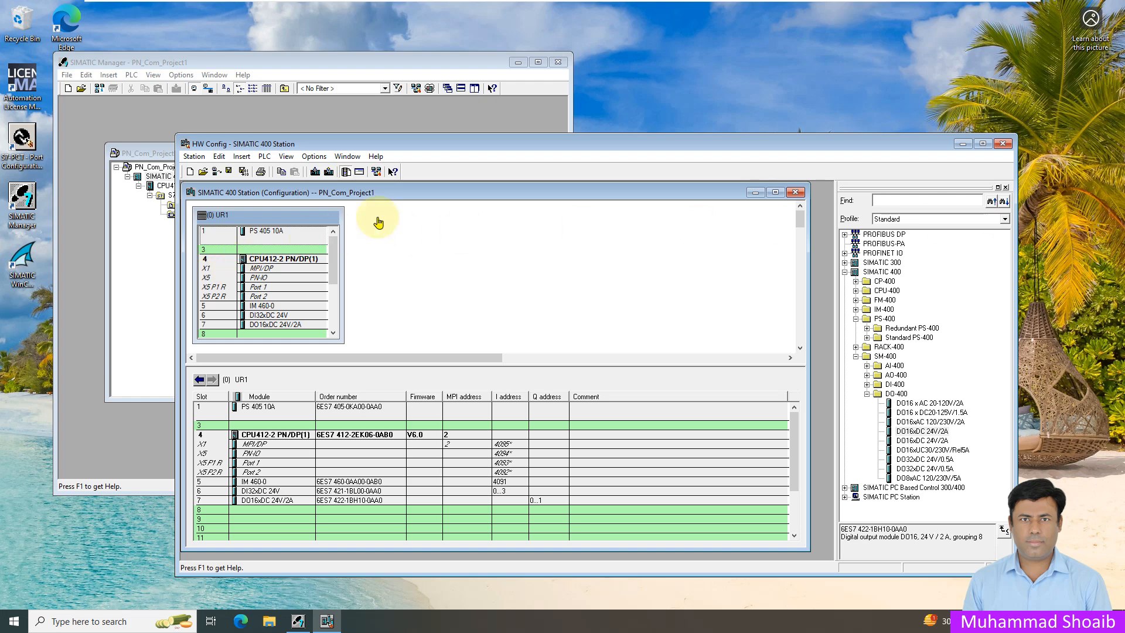
left_click(244, 174)
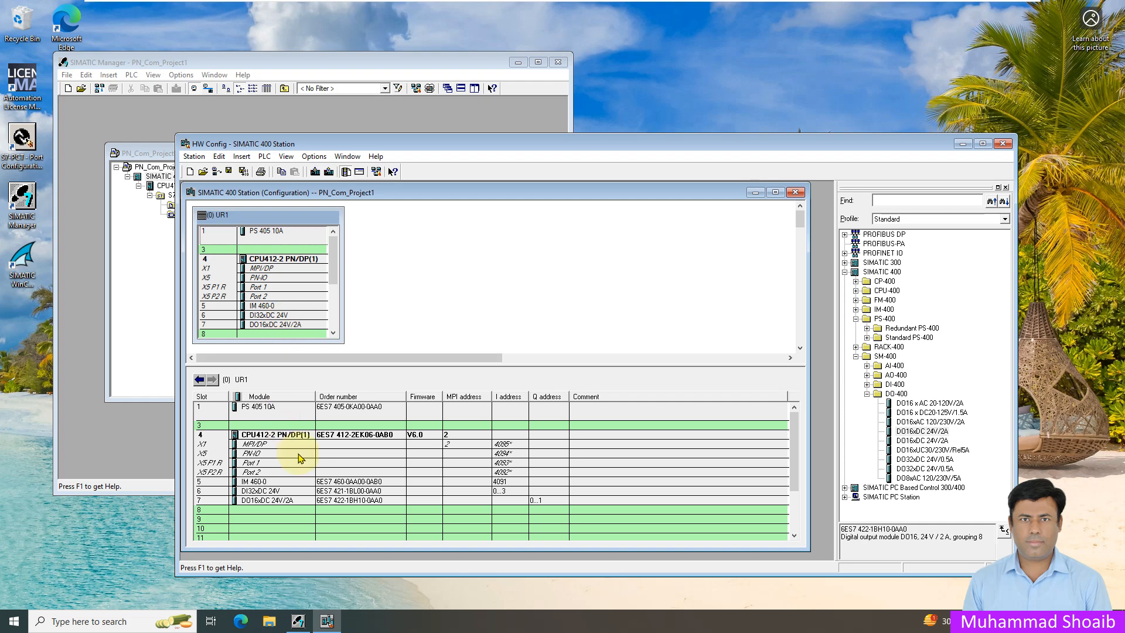
- Examine the symbol address lists of the DI32xDC 24V and DO16xDC 24V/2A modules, and close the hardware configuration
left_click(282, 494)
right_click(281, 494)
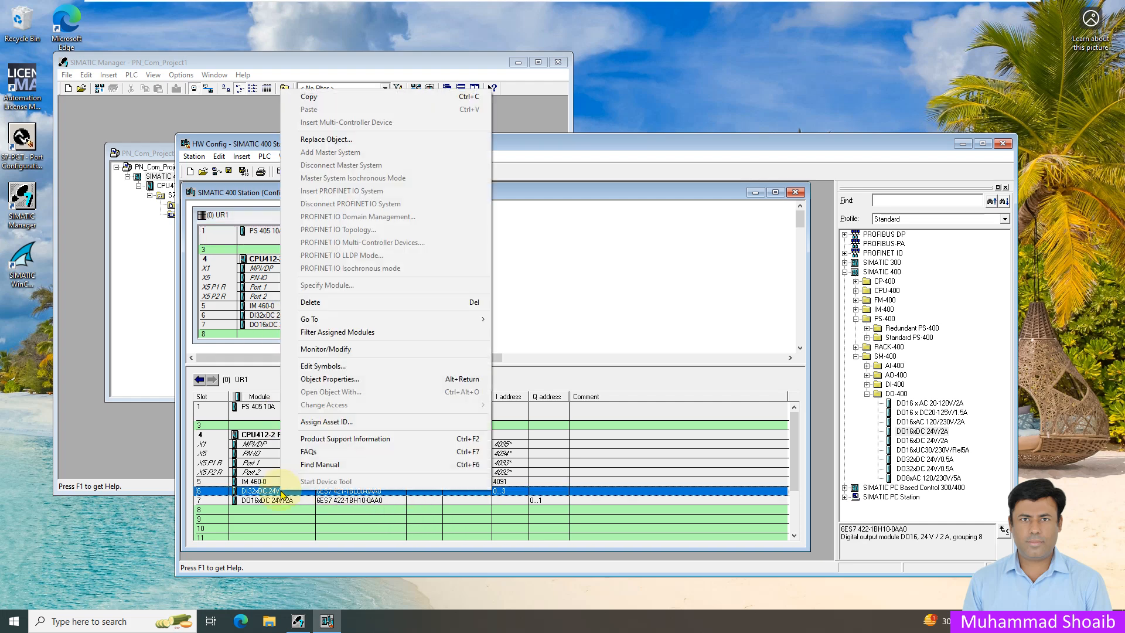
left_click(323, 366)
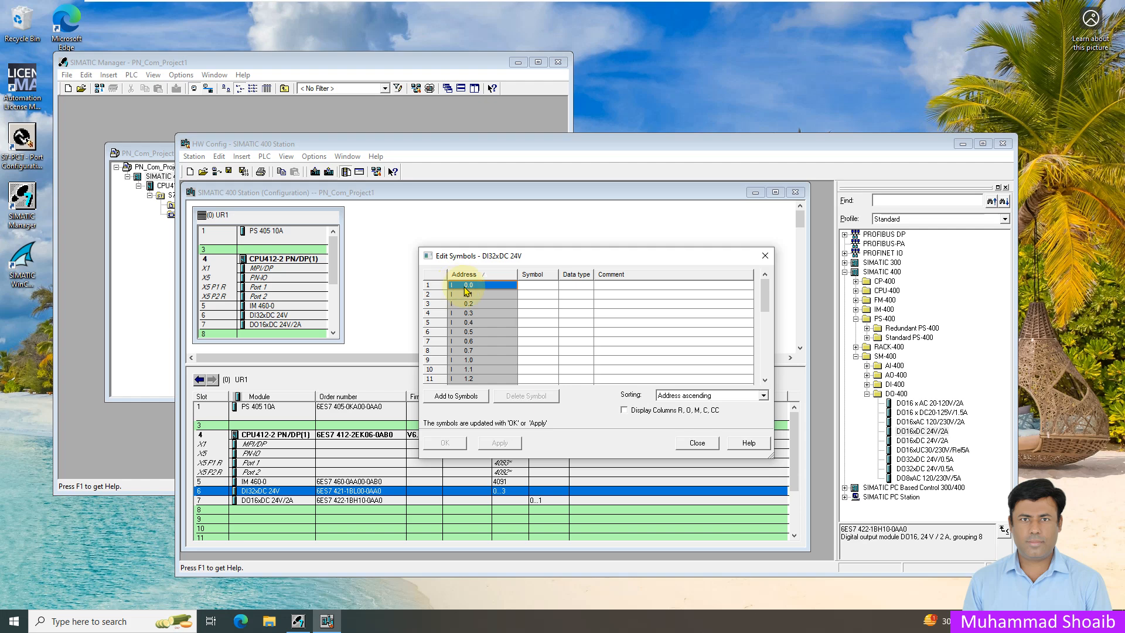
left_click(698, 443)
right_click(310, 503)
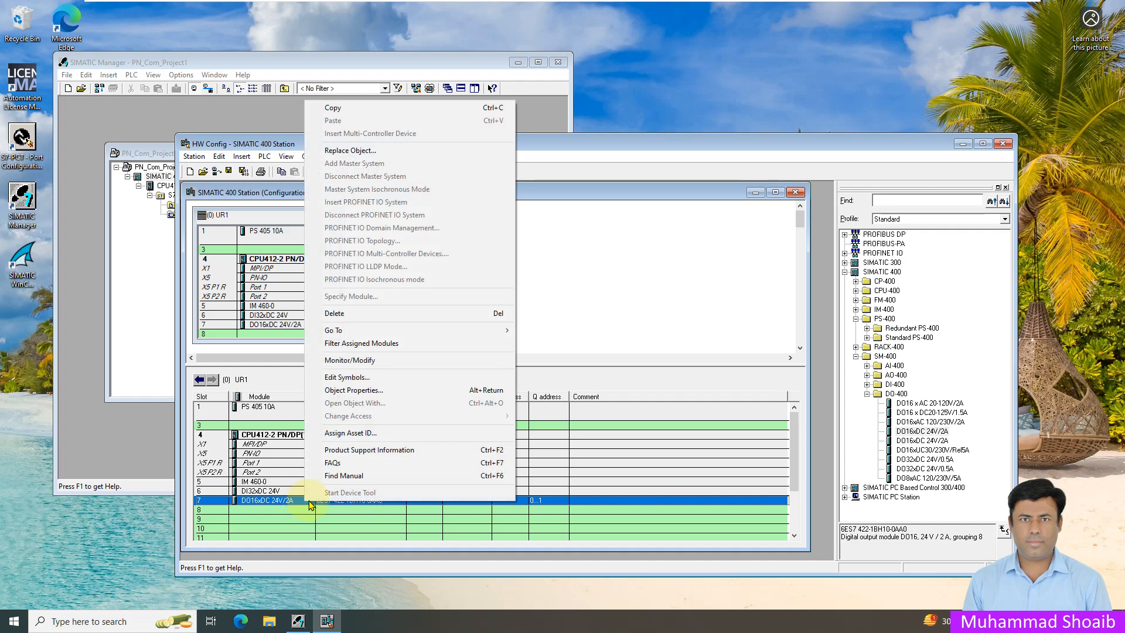
left_click(358, 378)
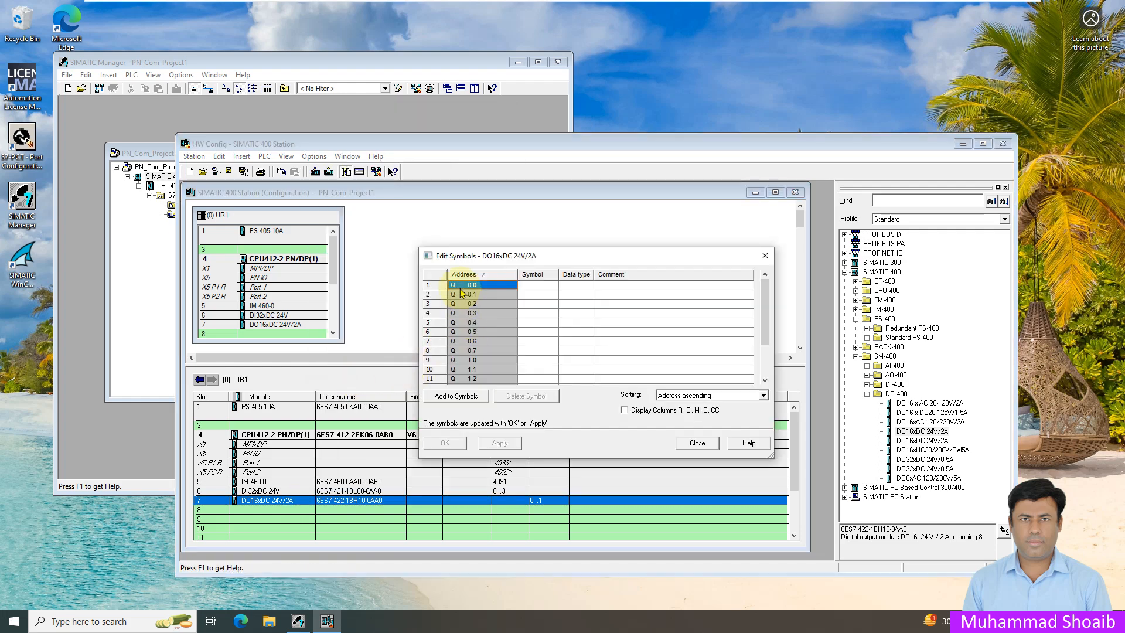
left_click(697, 443)
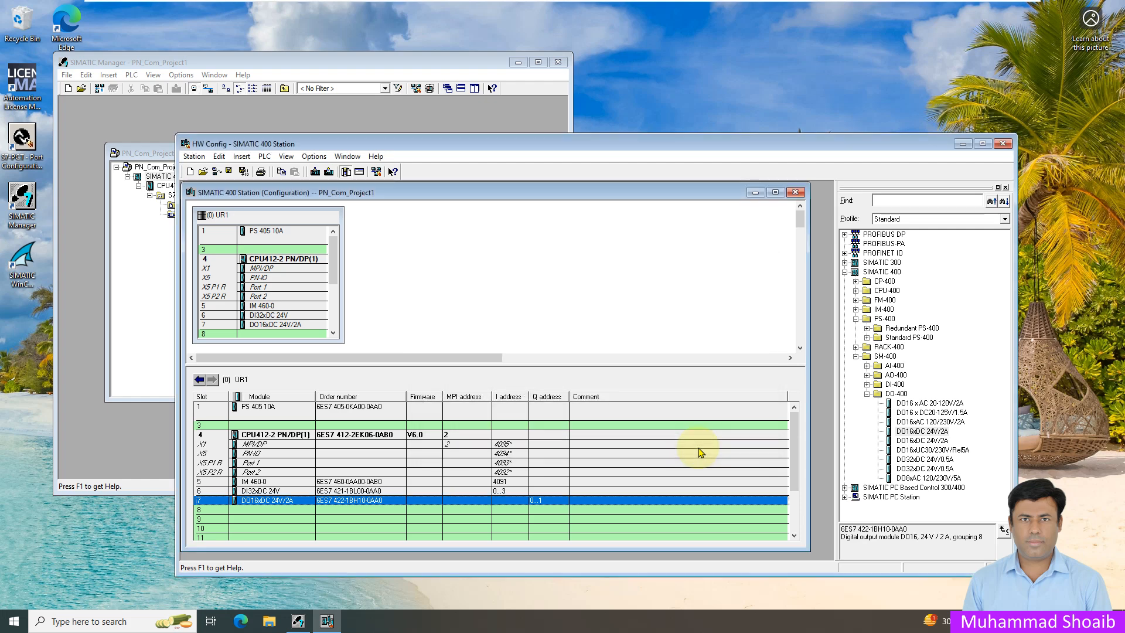
left_click(1003, 143)
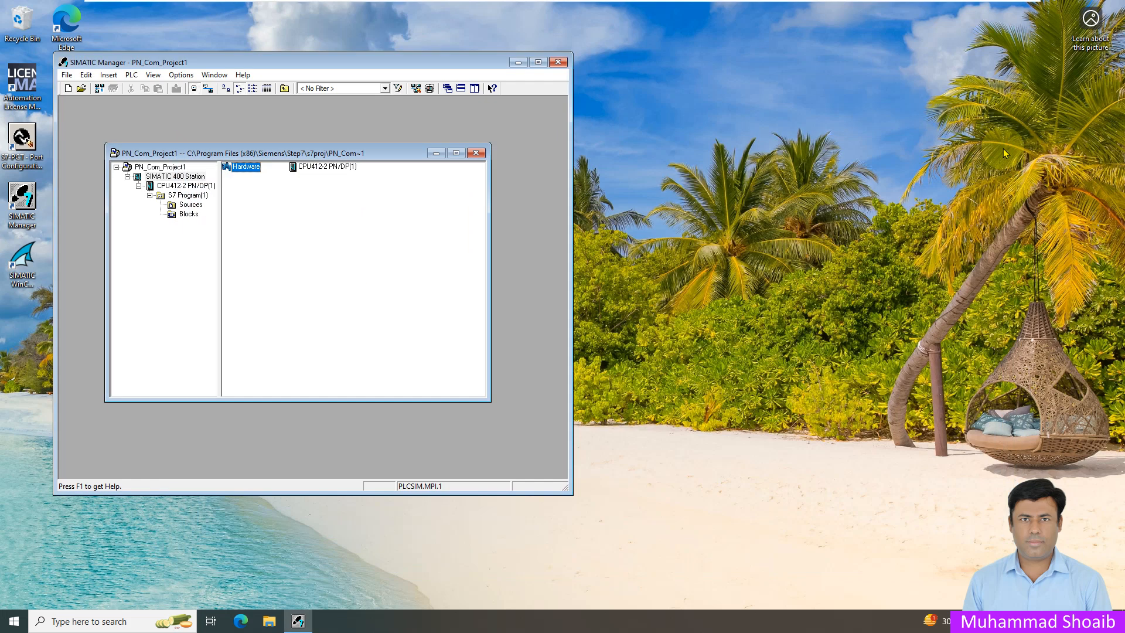
- Open block OB1 and insert a normally open contact and an output coil in Network 1
left_click(185, 216)
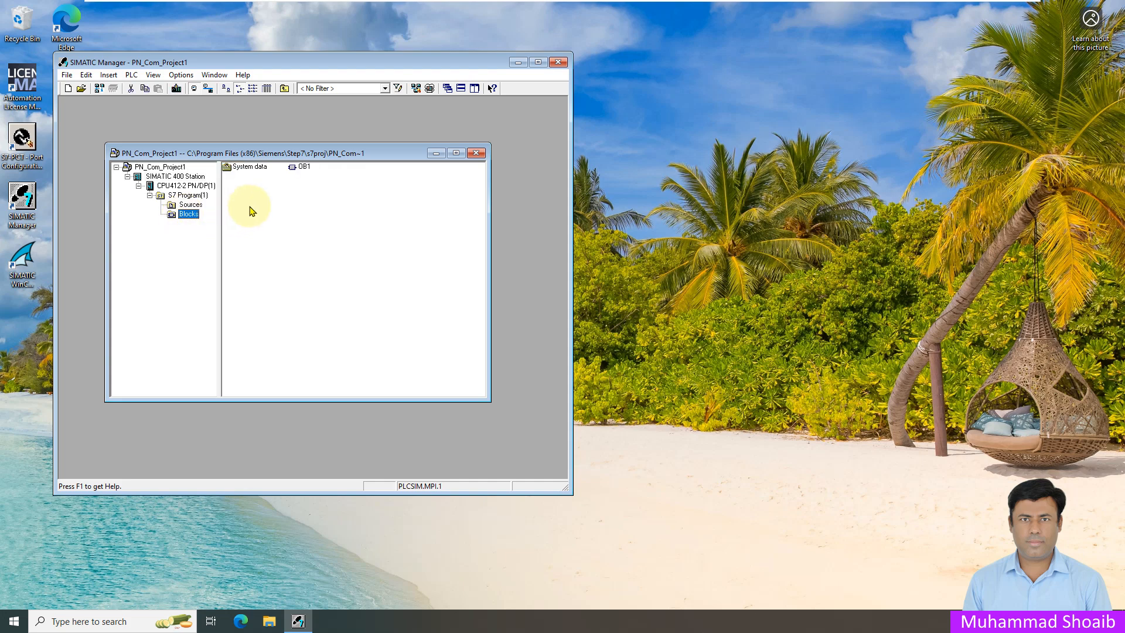
left_click(301, 168)
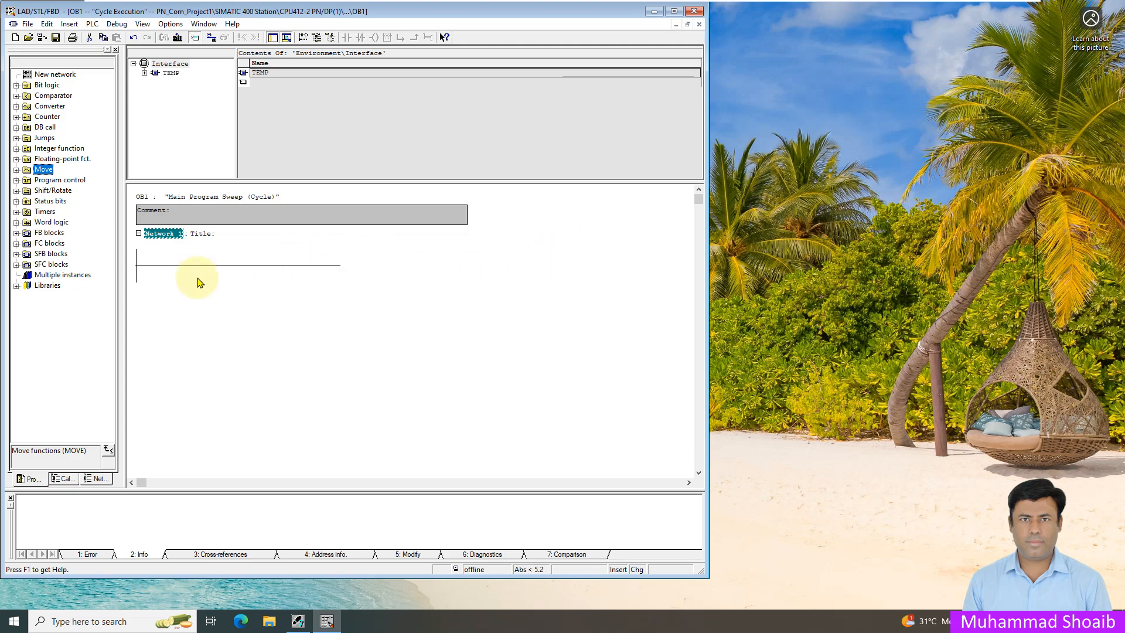
left_click(190, 267)
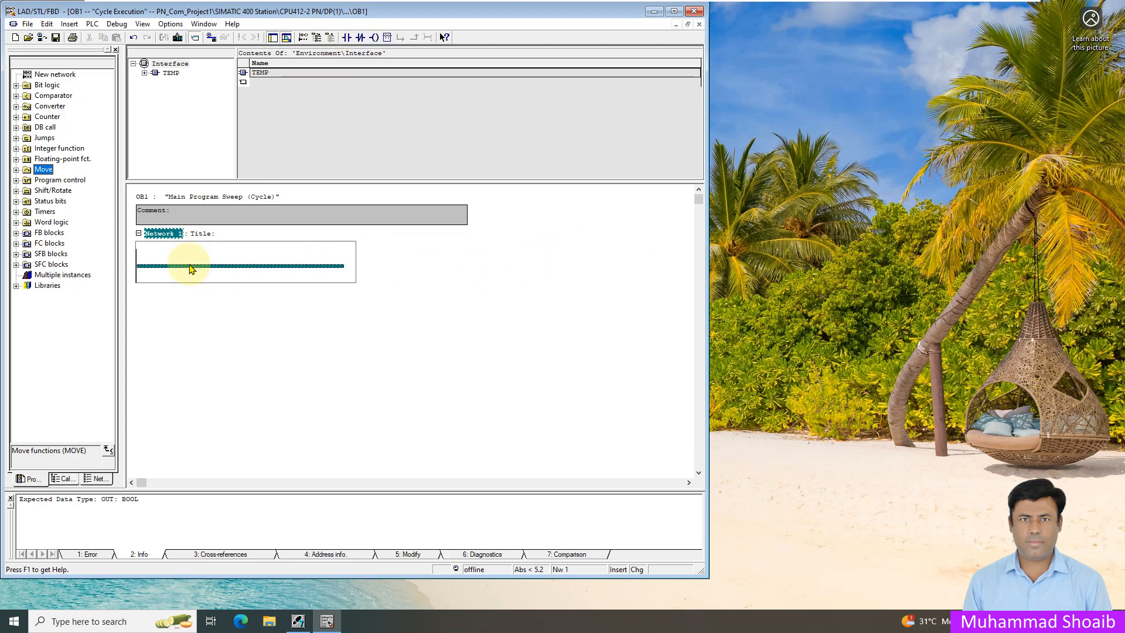
left_click(347, 37)
left_click(374, 37)
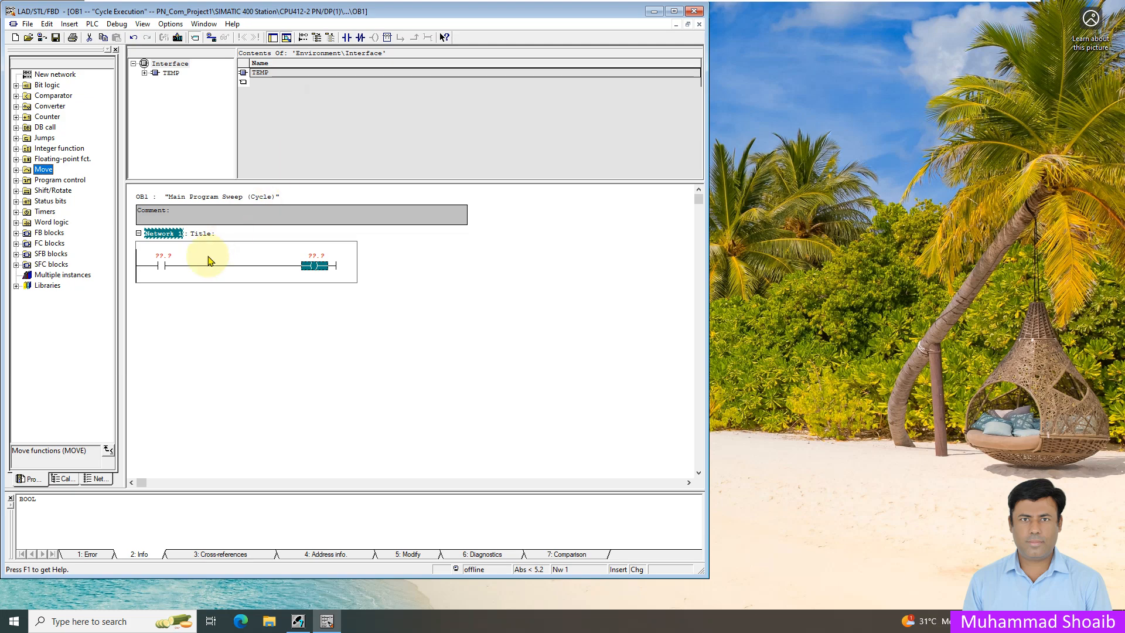
- Assign address I0.0 to the contact and M0.0 to the coil in Network 1
left_click(161, 256)
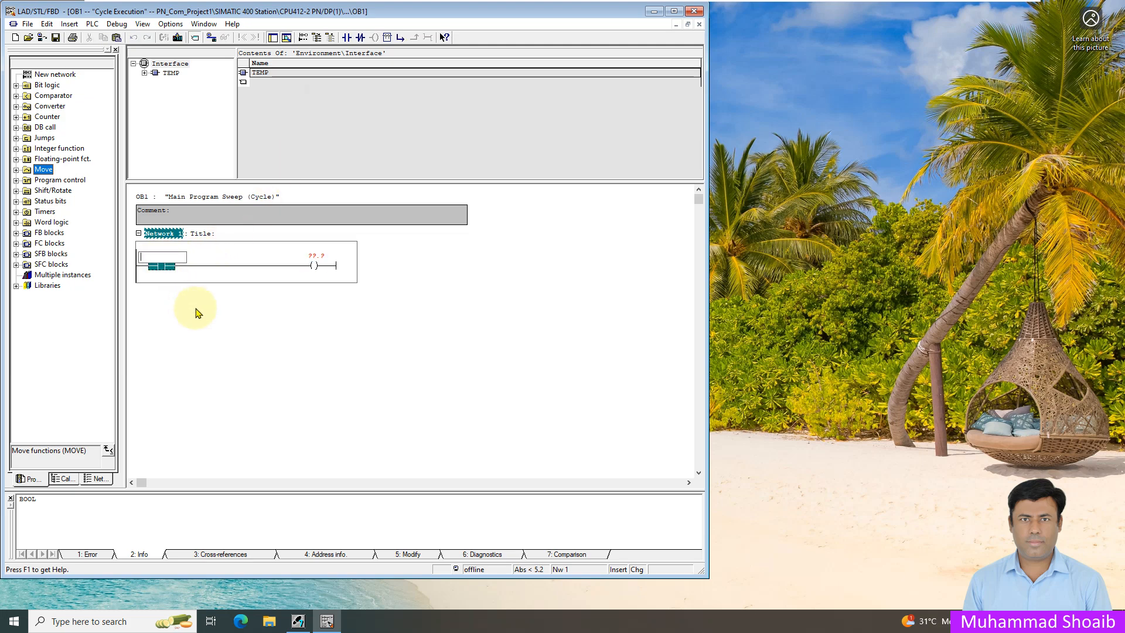
type("I")
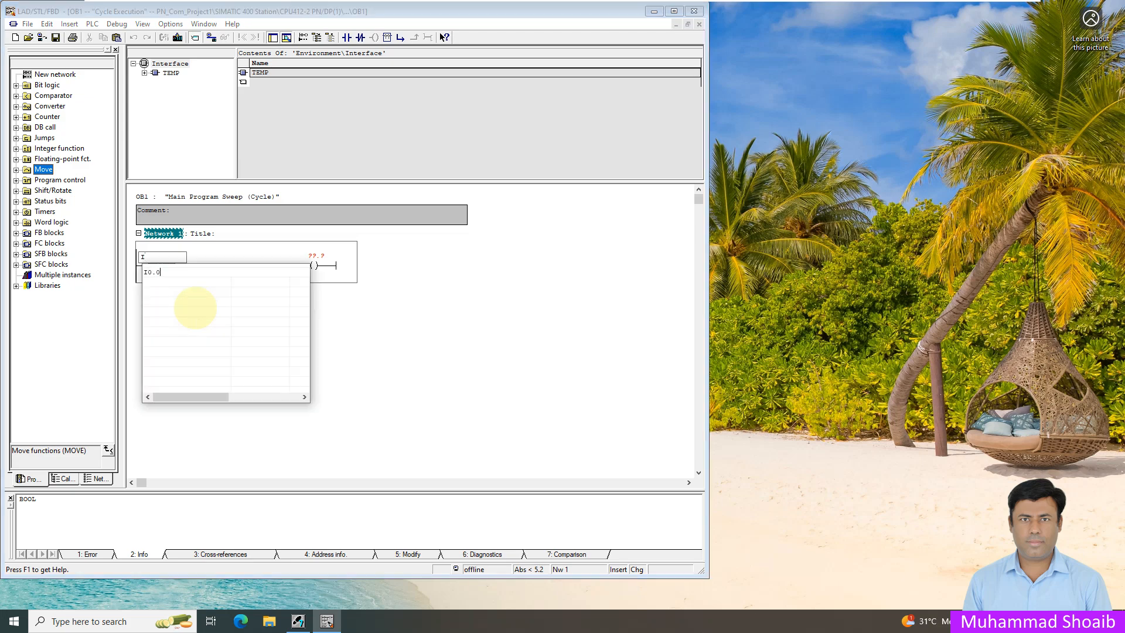
type("0.0")
key("Return")
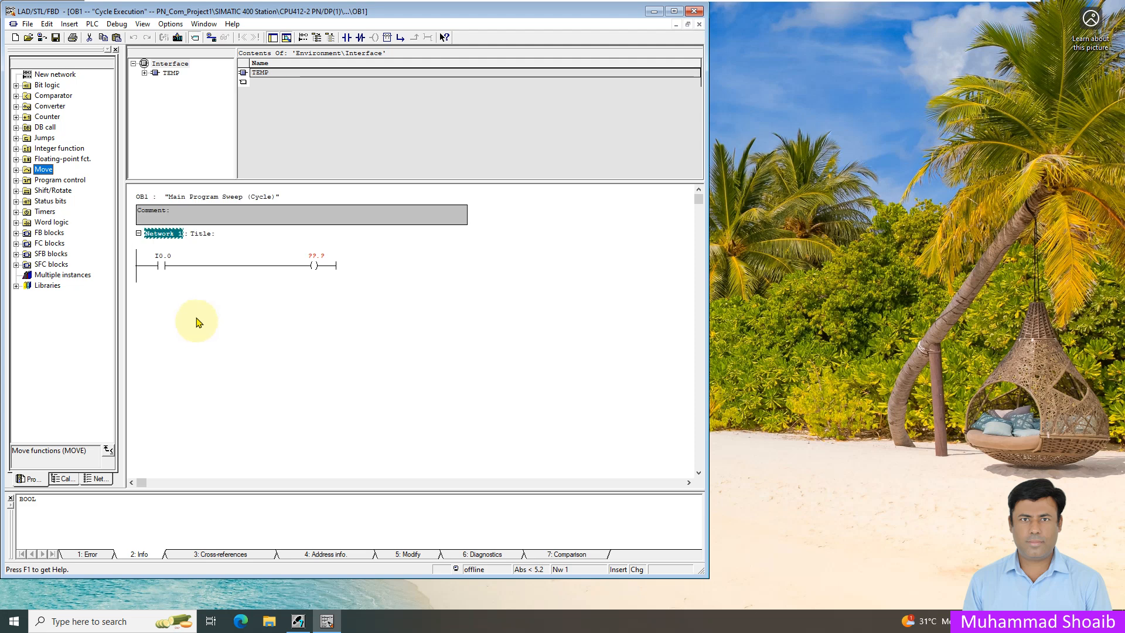
left_click(167, 265)
left_click(314, 257)
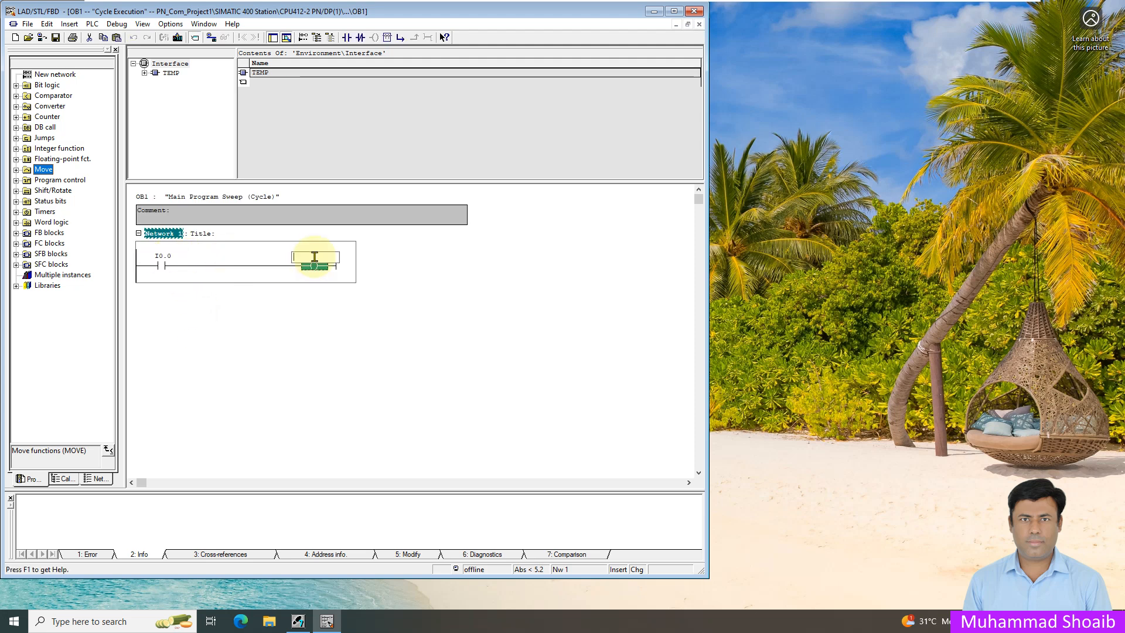
type("M0.")
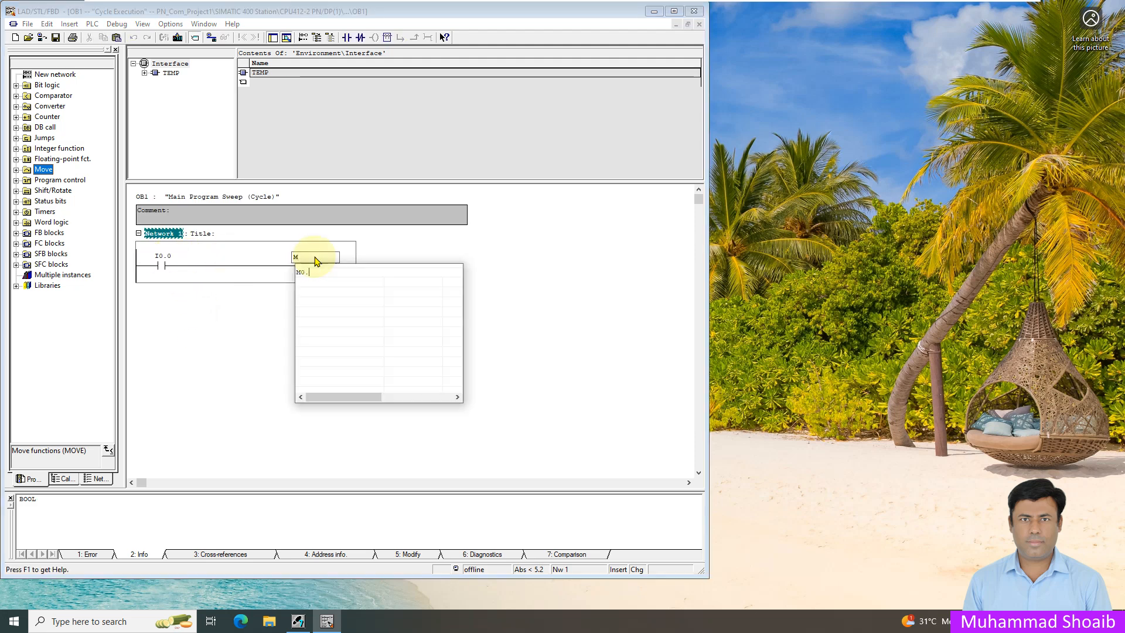
key("Return")
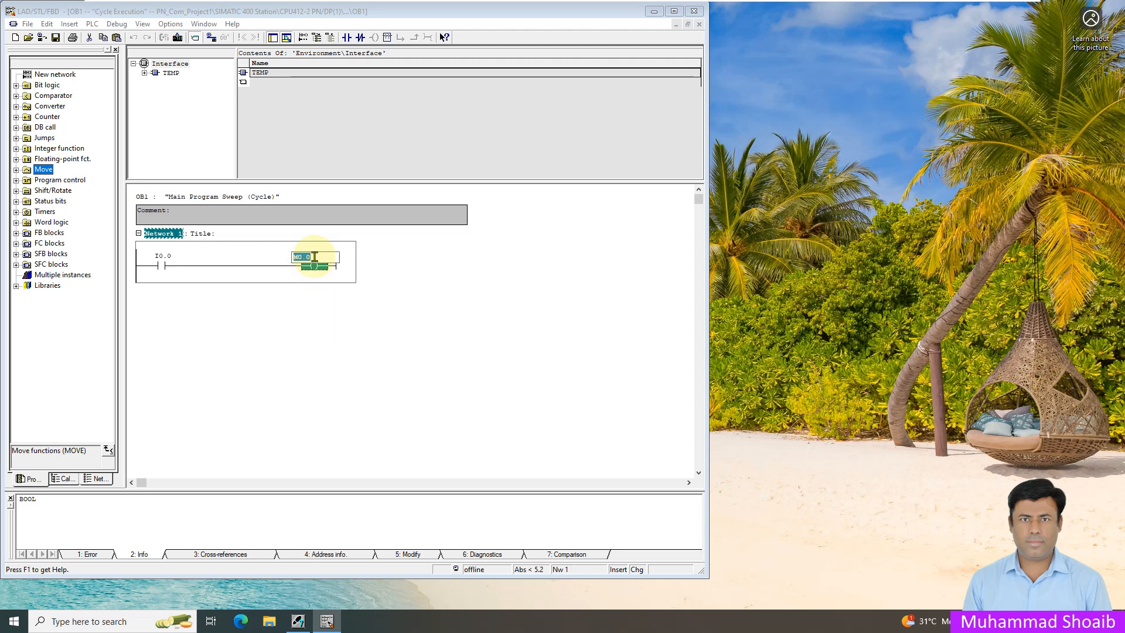
left_click(357, 318)
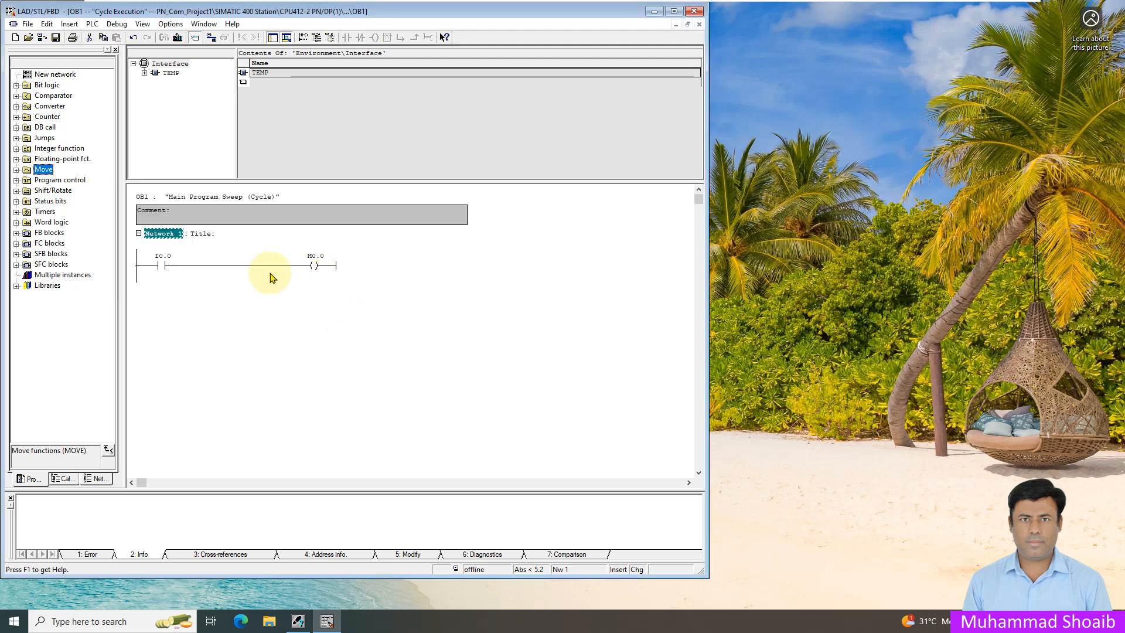
- Insert a new network below Network 1 and title Network 1 "Pump1"
right_click(189, 236)
right_click(175, 231)
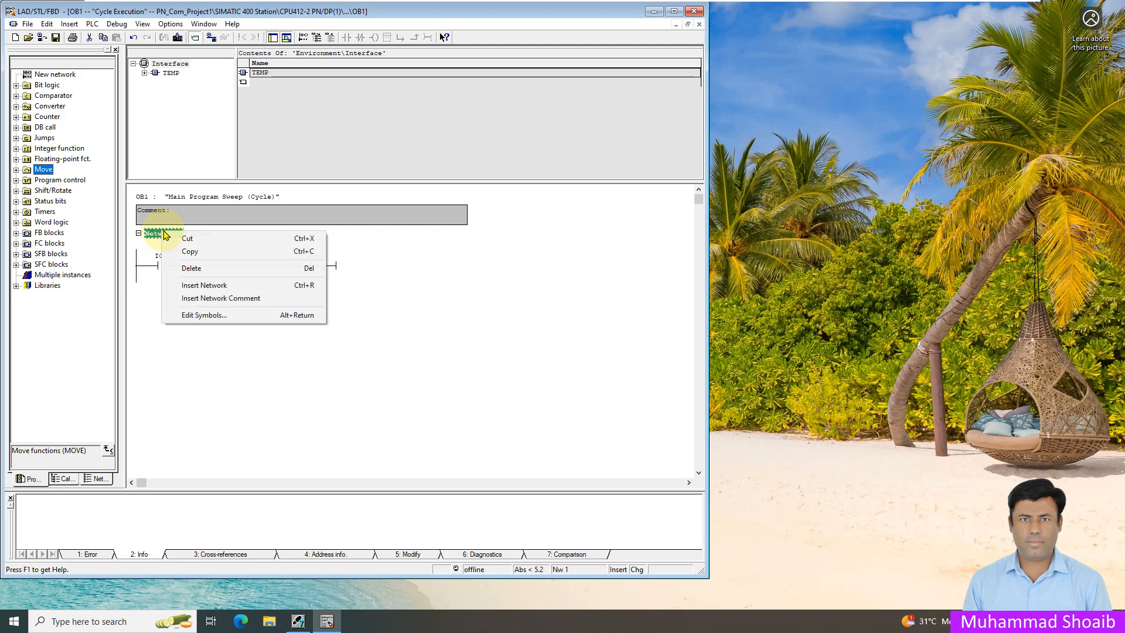
left_click(217, 286)
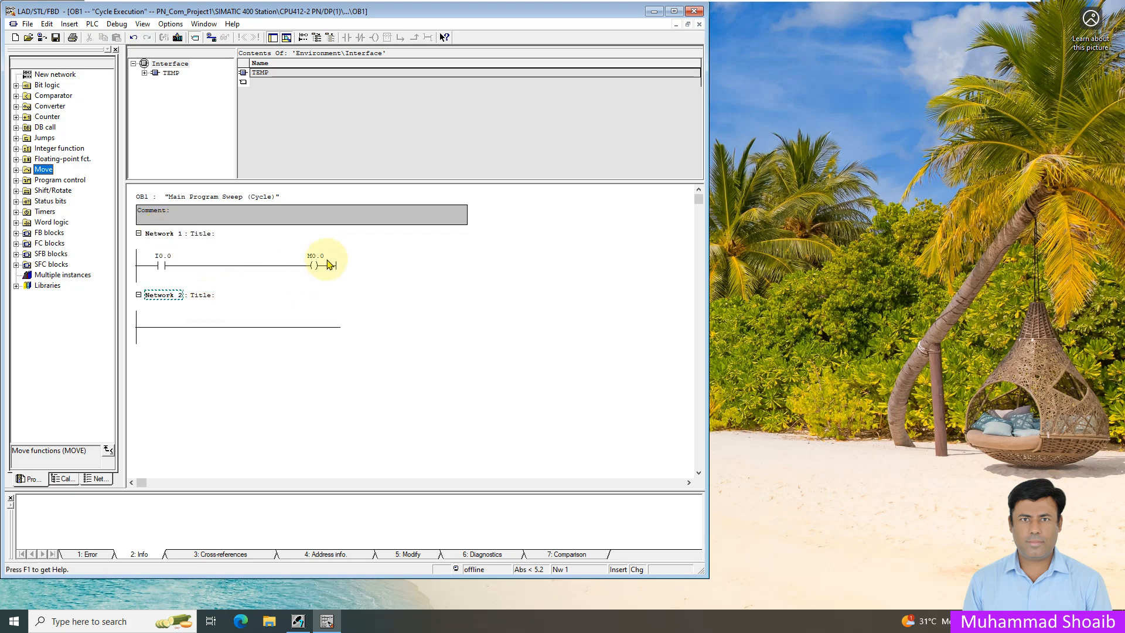
left_click(218, 233)
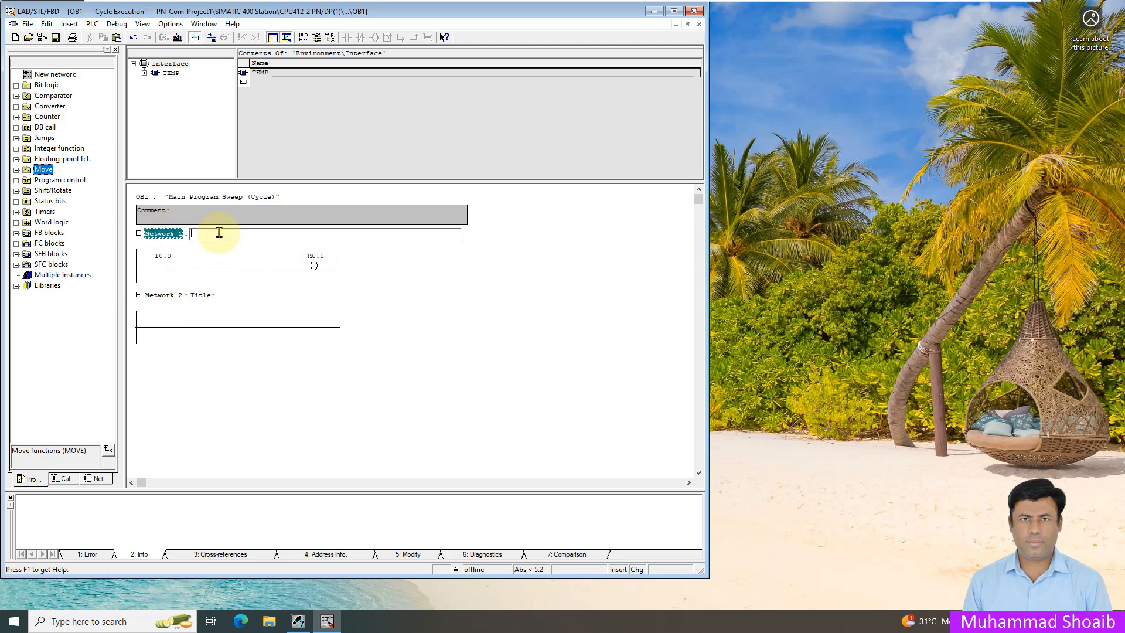
type("Pump1")
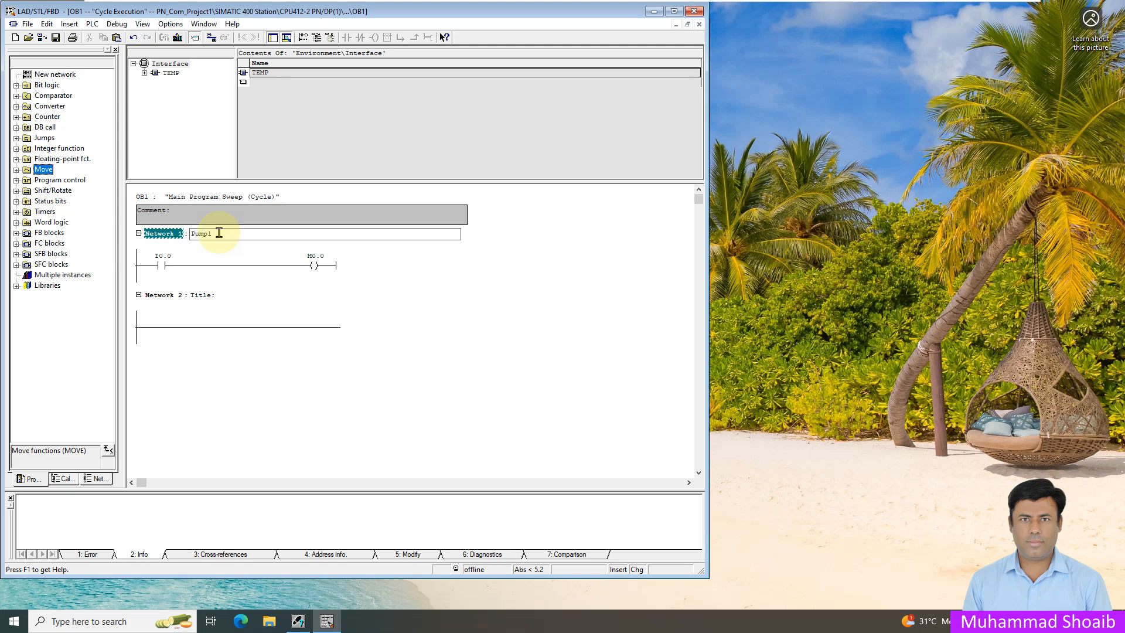
left_click(249, 321)
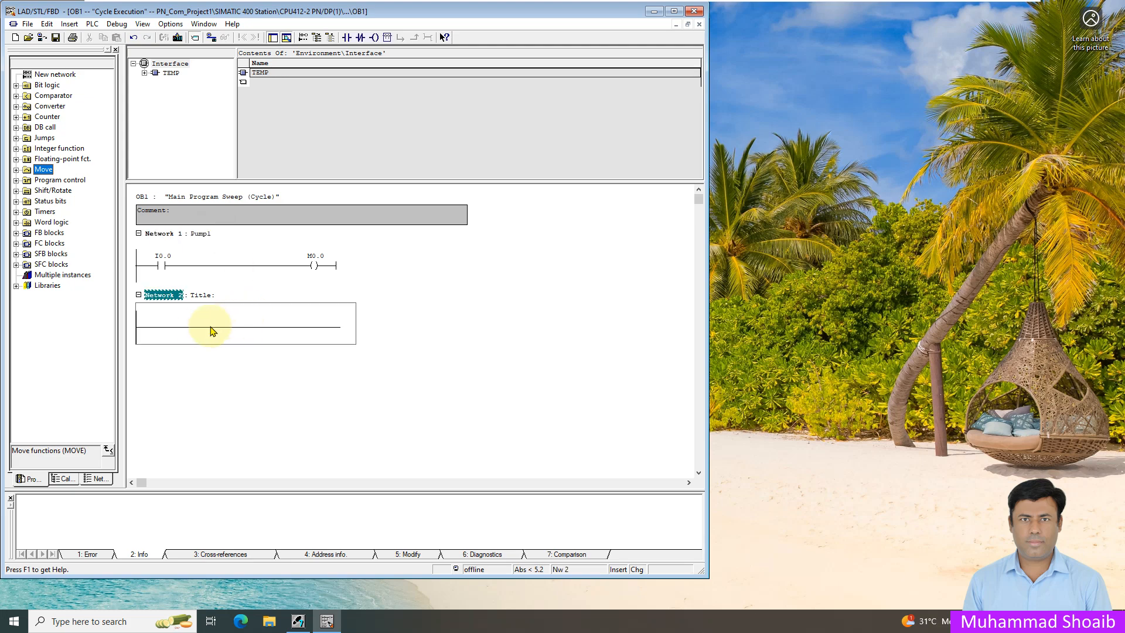
- Insert a normally open contact and an output coil in Network 2
left_click(180, 327)
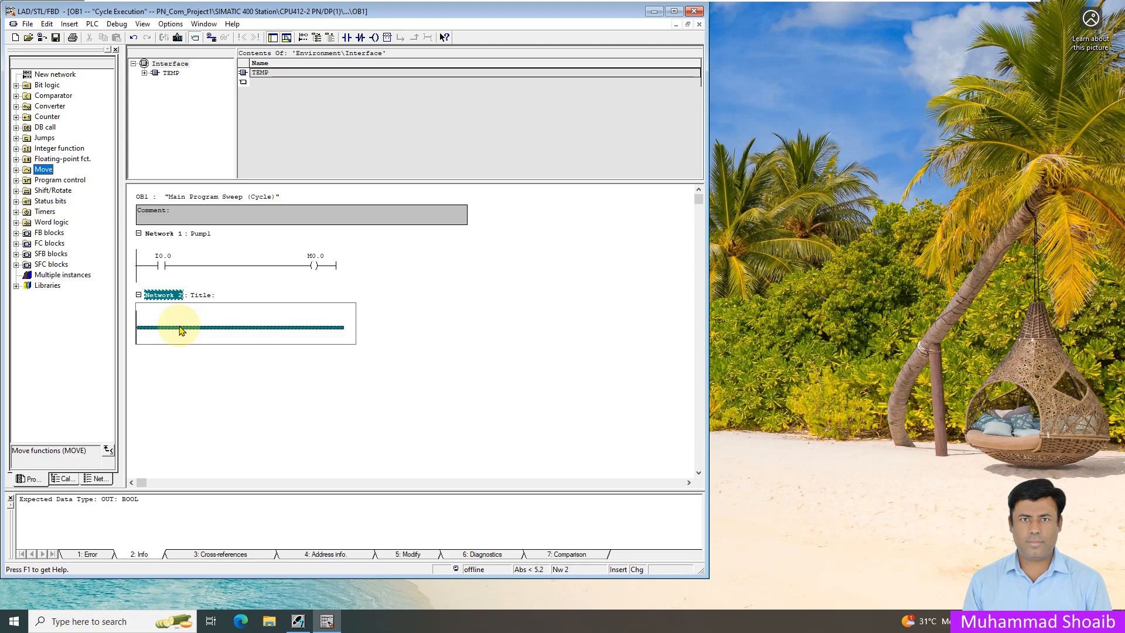
left_click(415, 314)
left_click(171, 327)
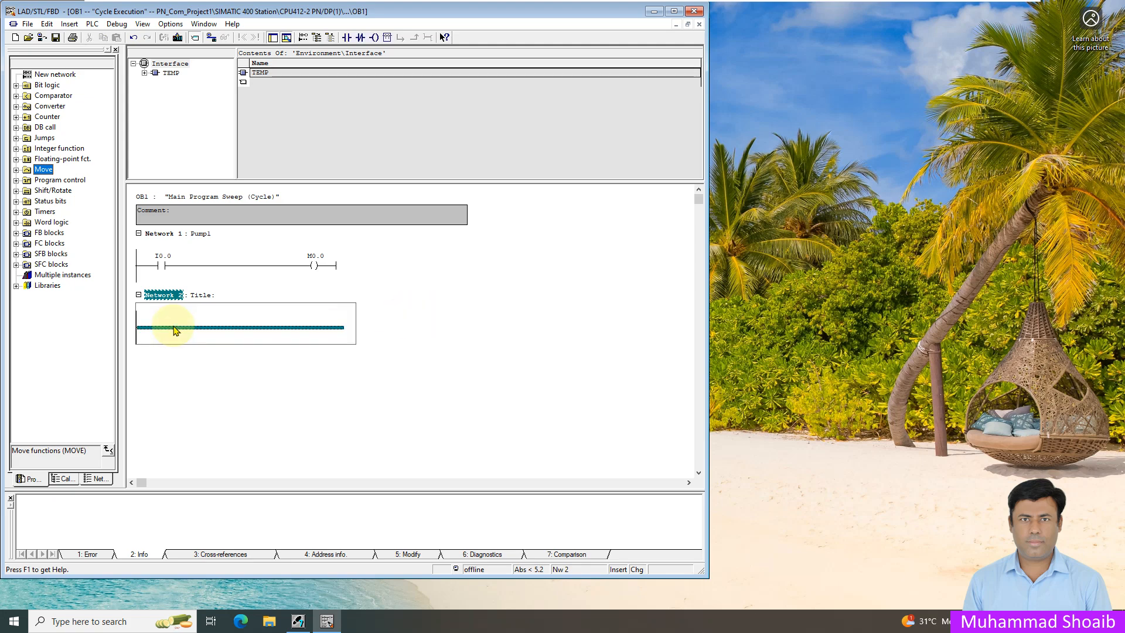
left_click(346, 37)
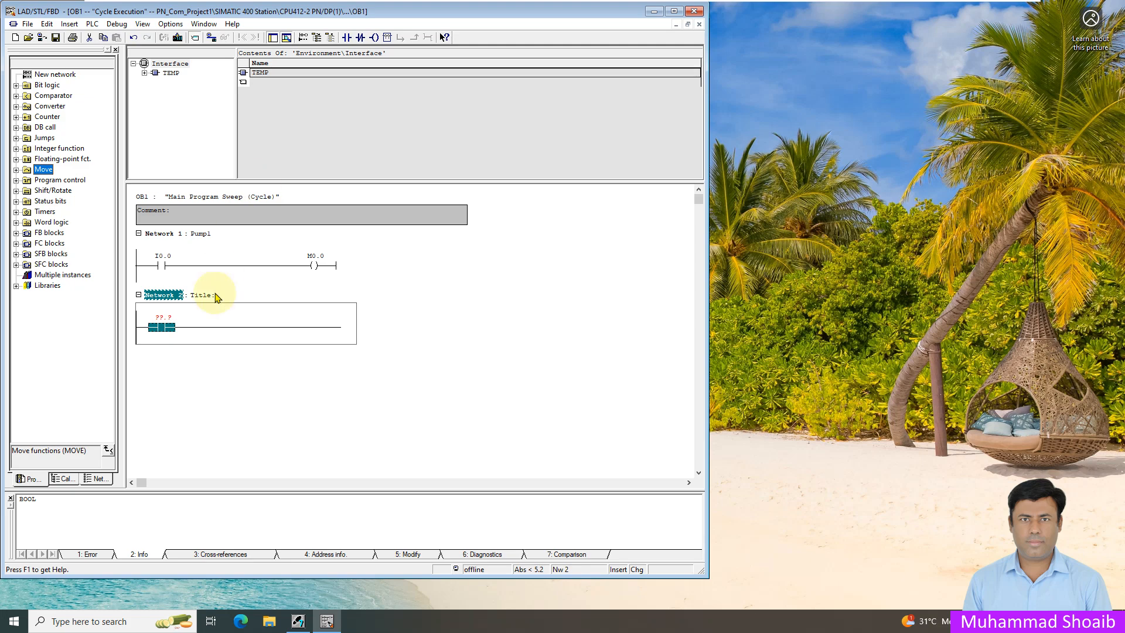
left_click(374, 37)
- Assign address M0.1 to the contact and Q0.0 to the coil in Network 2
left_click(170, 325)
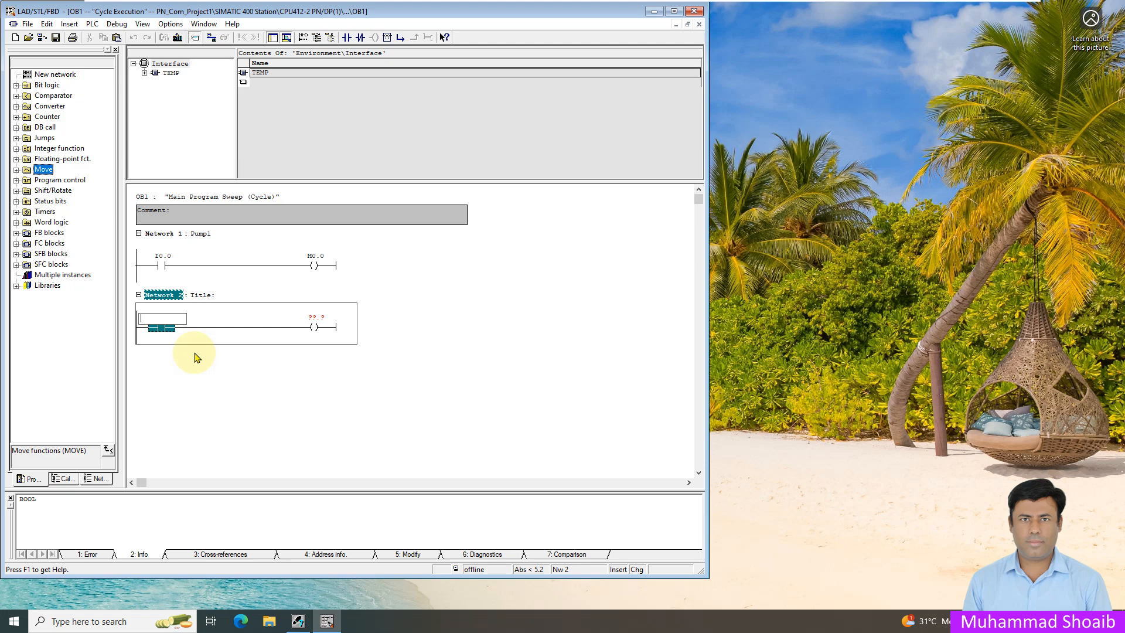
type("M")
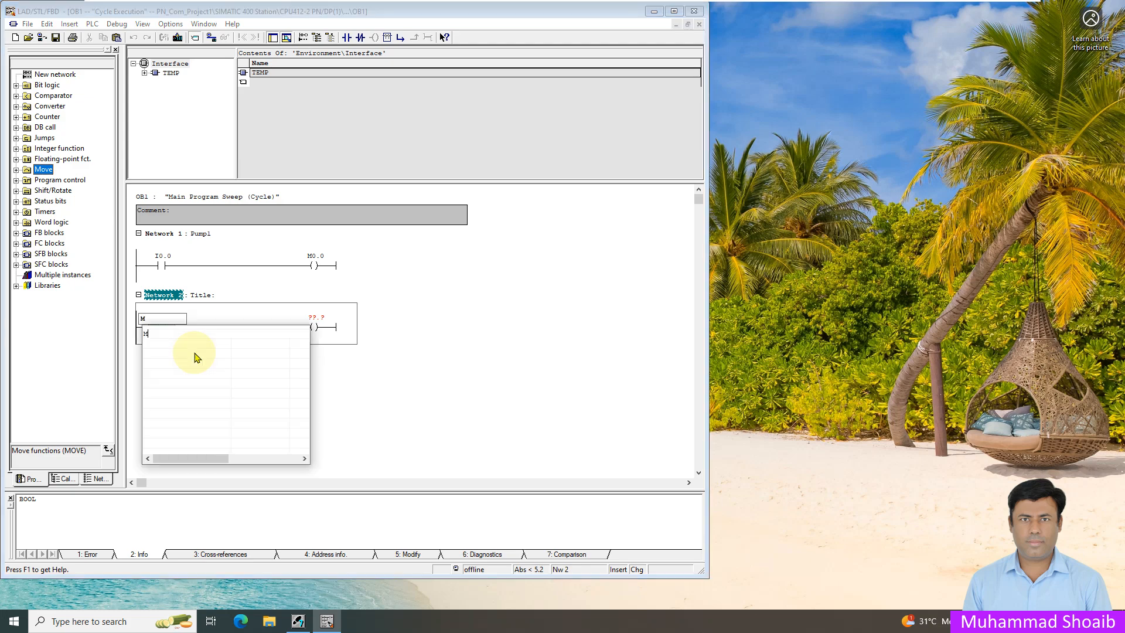
type("0.1")
key("Return")
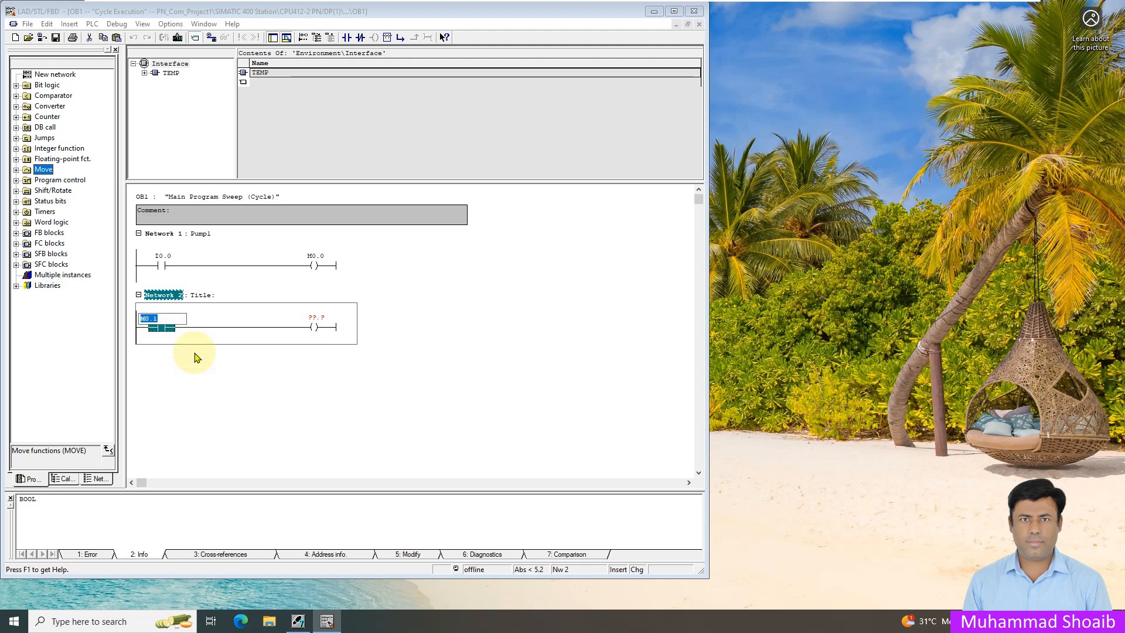
left_click(316, 320)
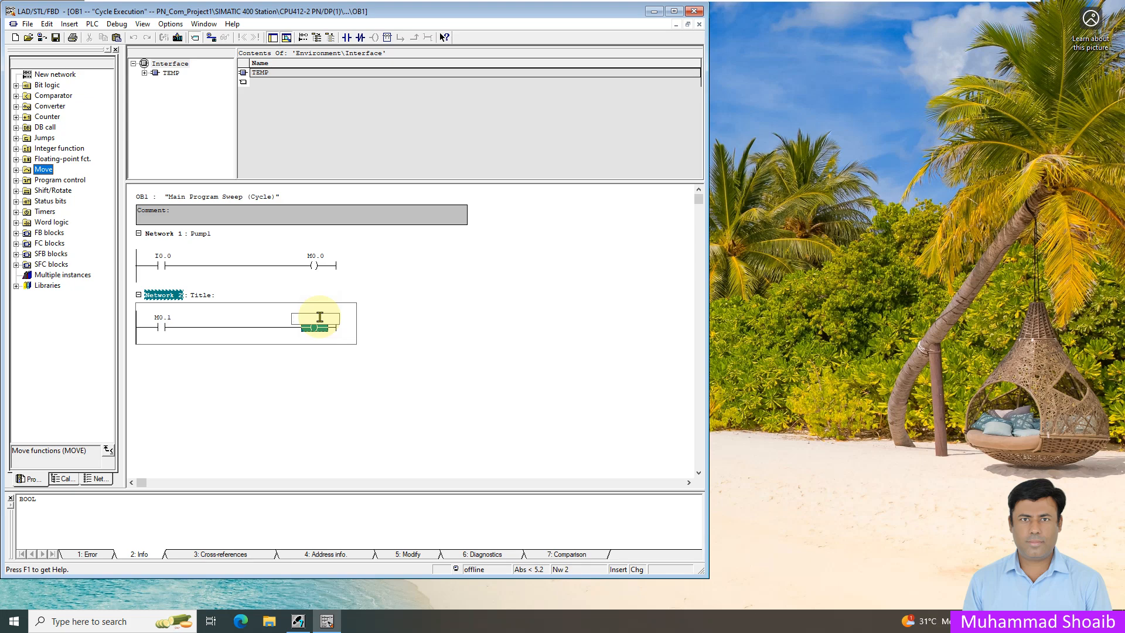
type("Q0.0")
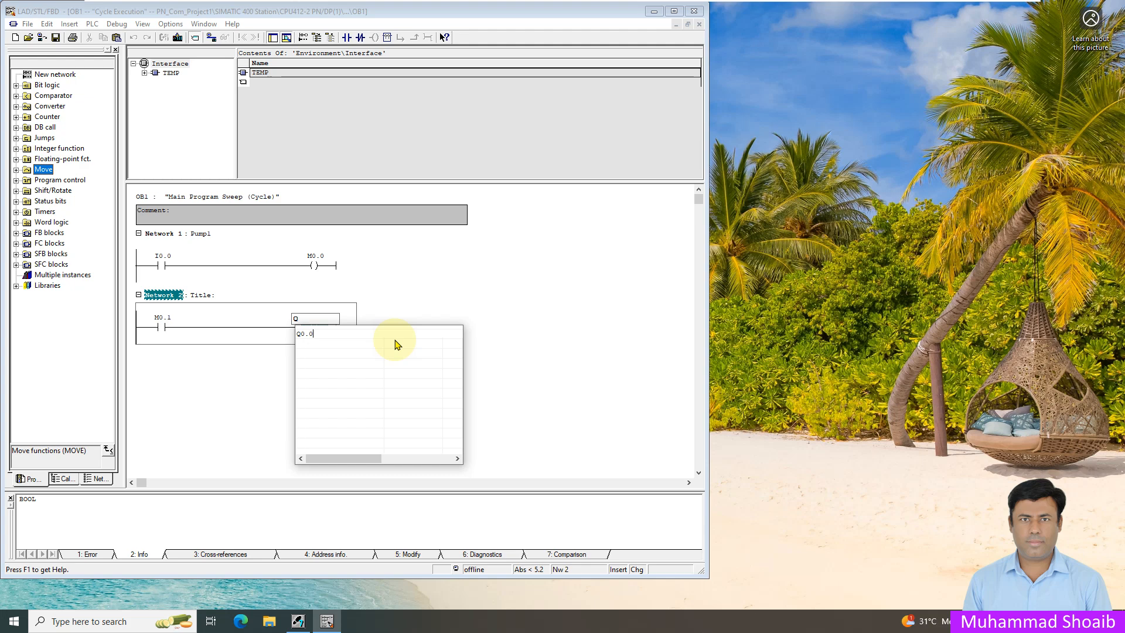
key("Return")
left_click(456, 413)
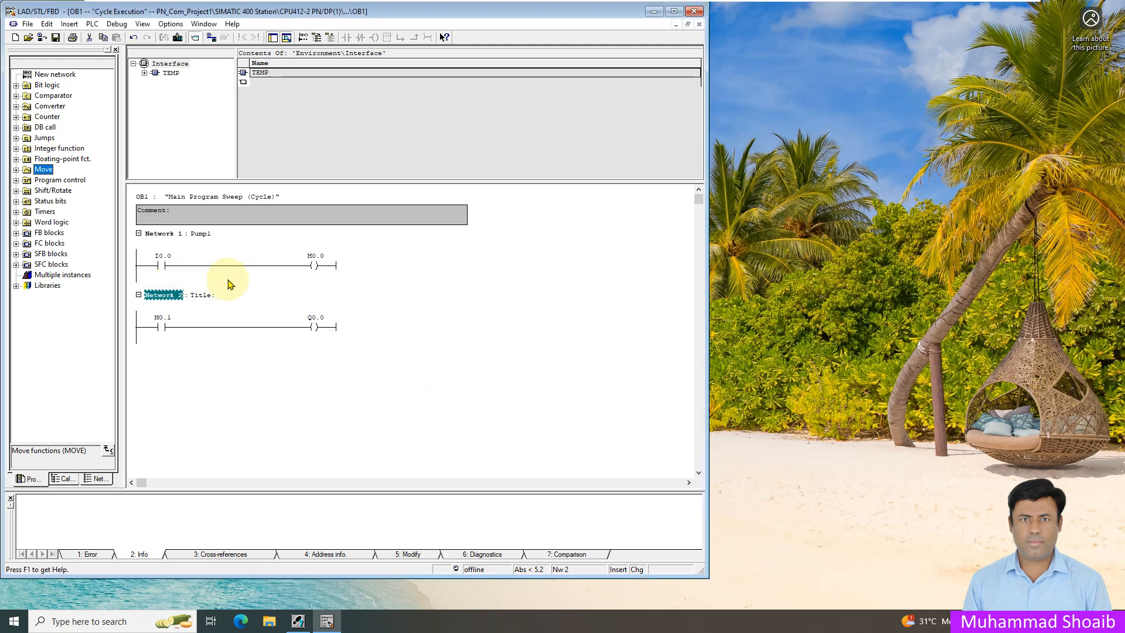
left_click(164, 266)
left_click(317, 269)
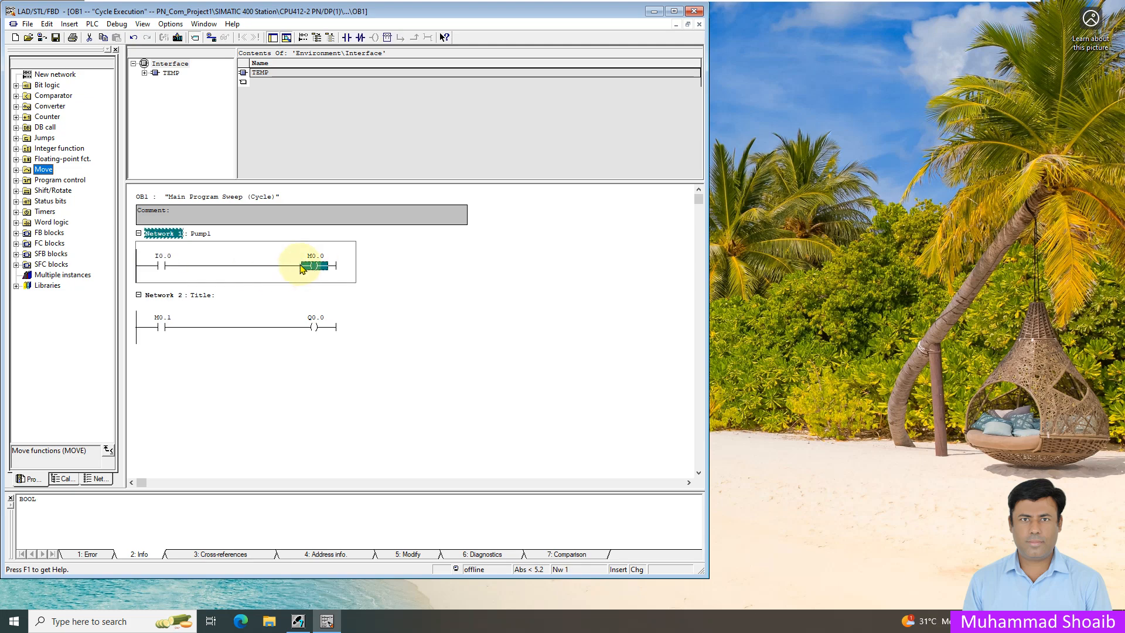
left_click(161, 331)
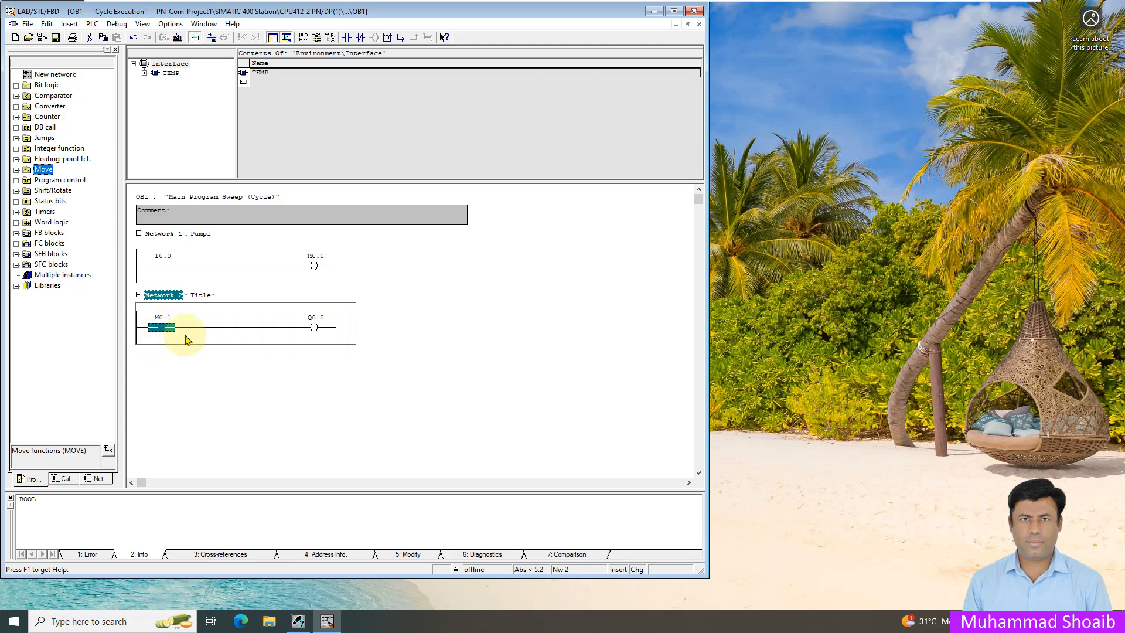
left_click(231, 377)
- Insert a third network below Network 2 and add a normally open contact with address M0.2 to it
right_click(164, 296)
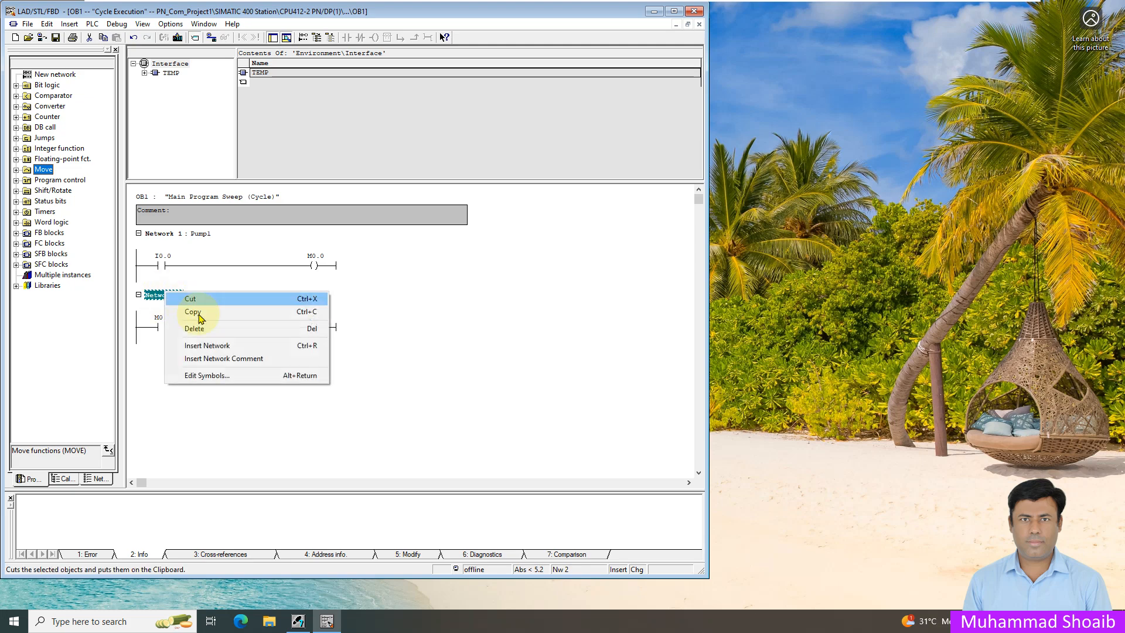
left_click(213, 344)
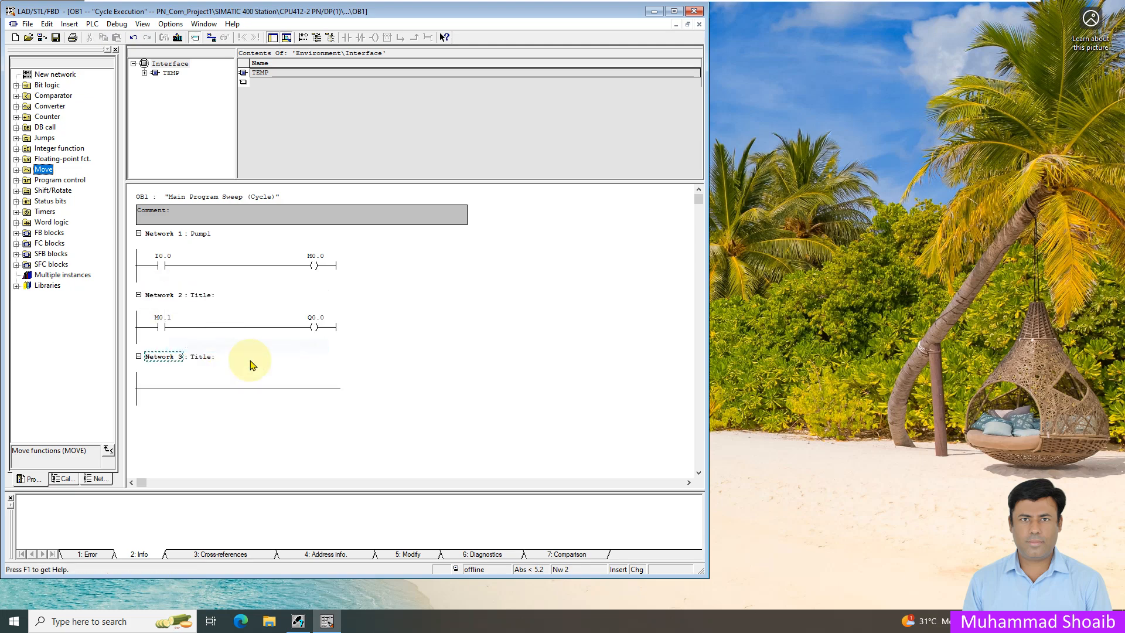
left_click(201, 387)
left_click(346, 37)
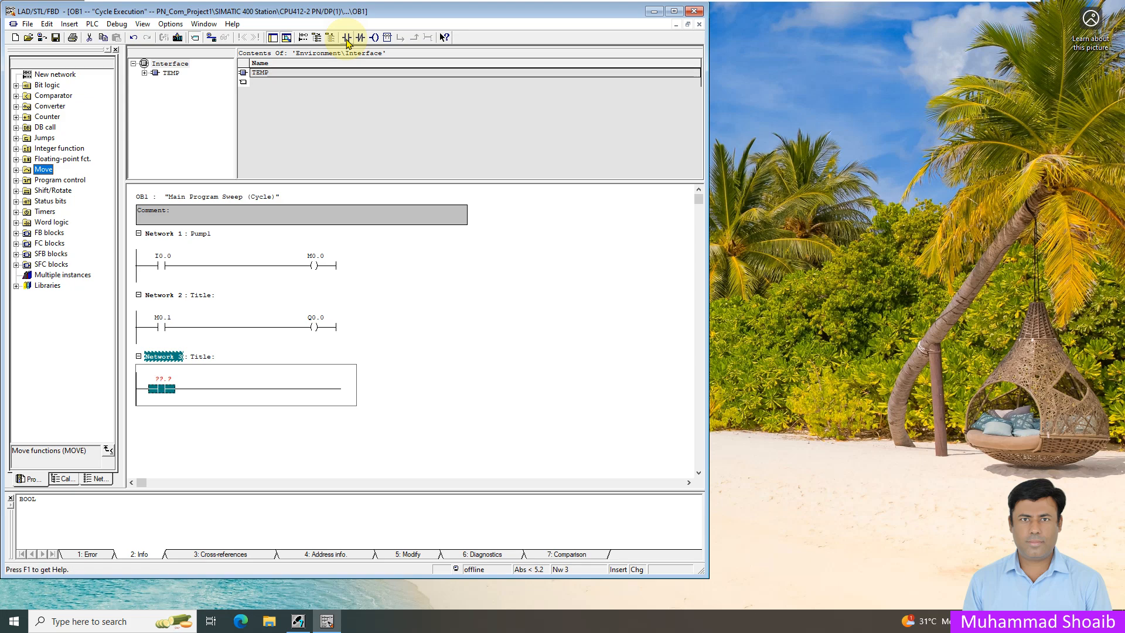
left_click(163, 379)
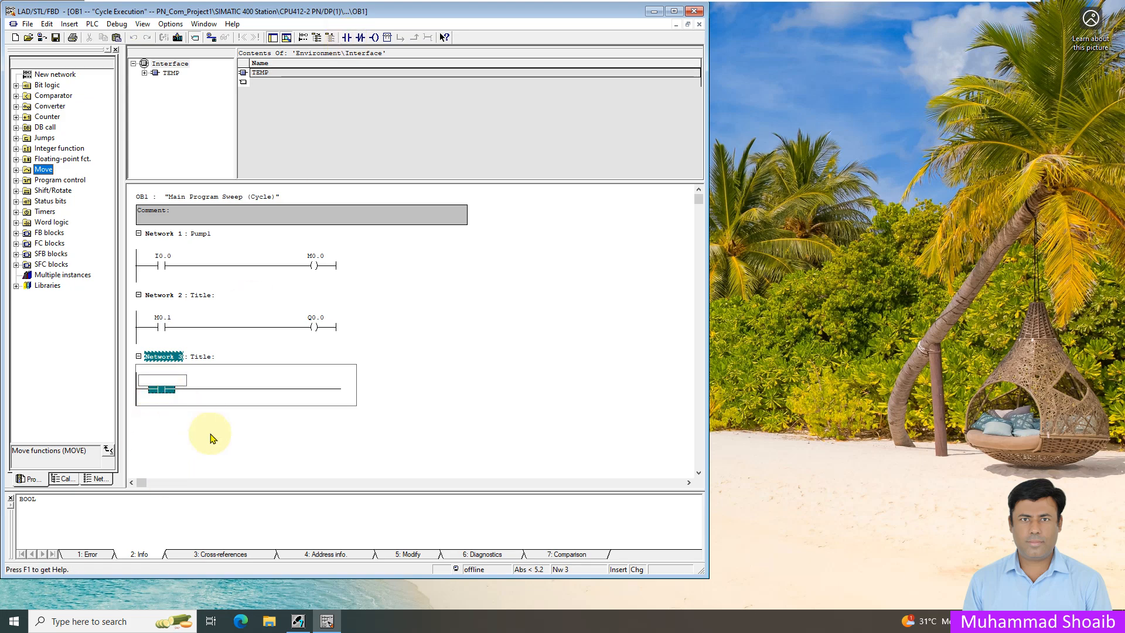
type("M0.2")
key("Return")
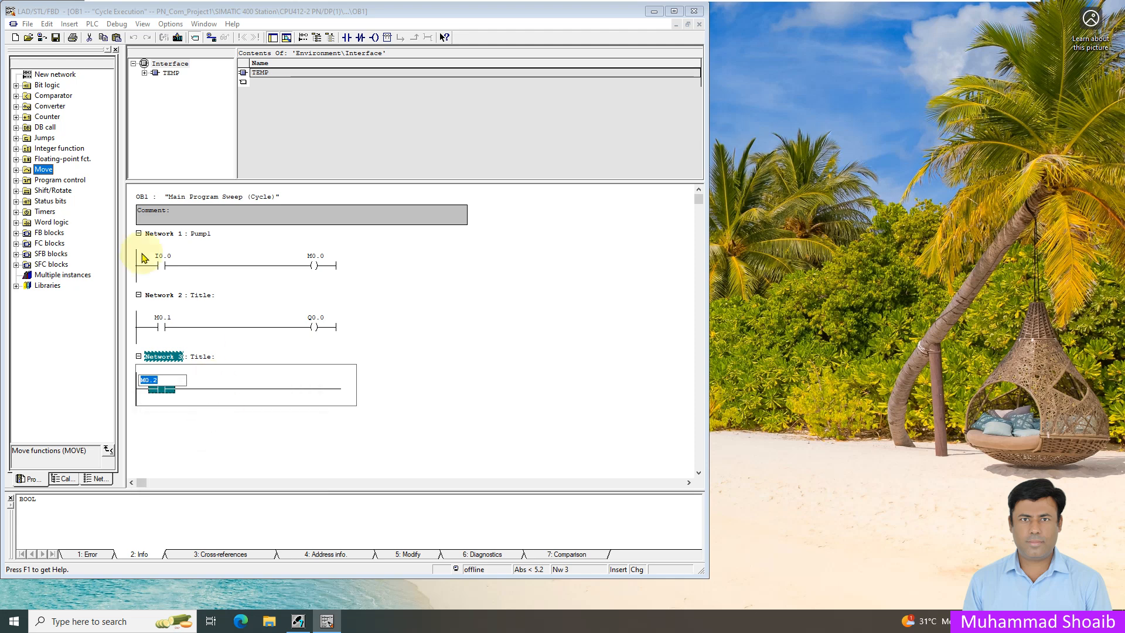
- Add a MOVE block after the contact in Network 3 with input 14 and output MW1
double_click(42, 169)
left_click_drag(54, 180, 256, 393)
left_click(182, 405)
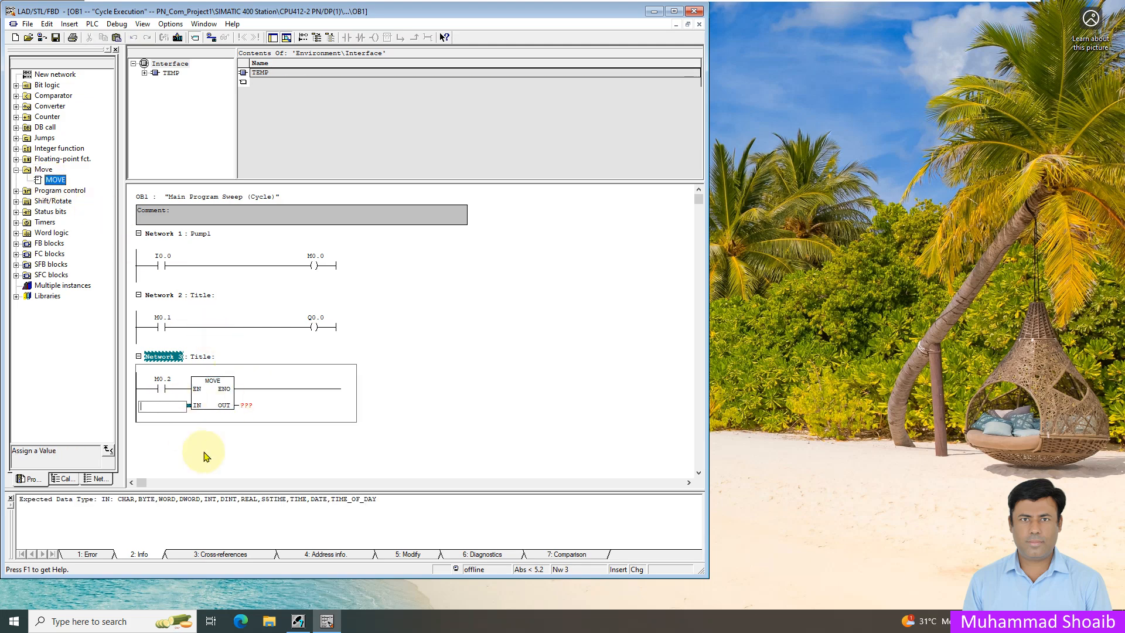
type("14")
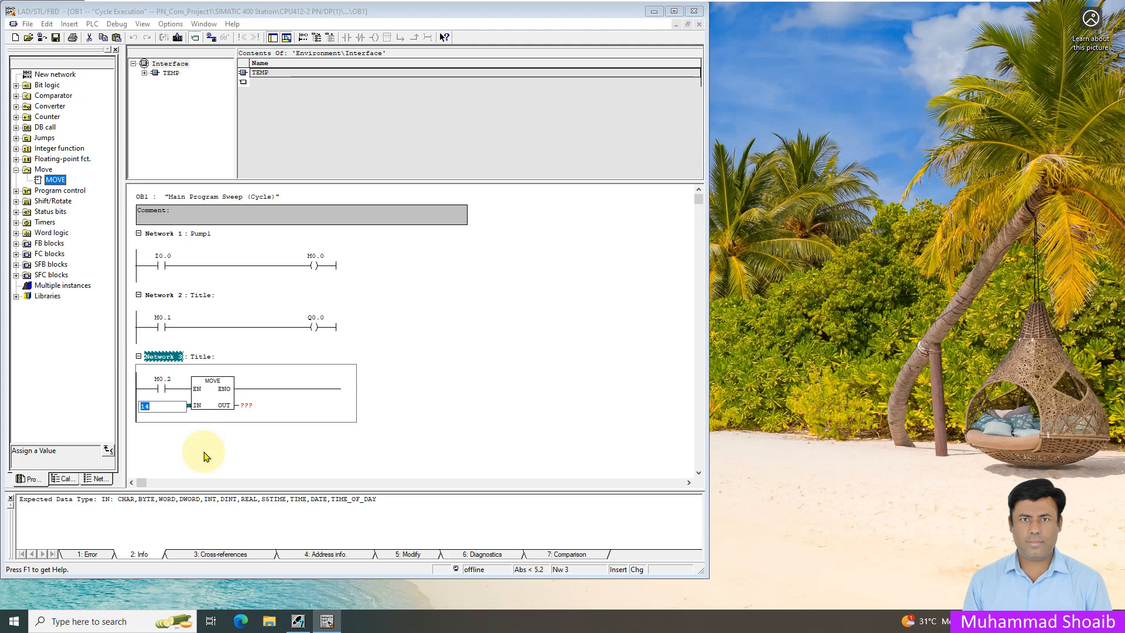
left_click(246, 405)
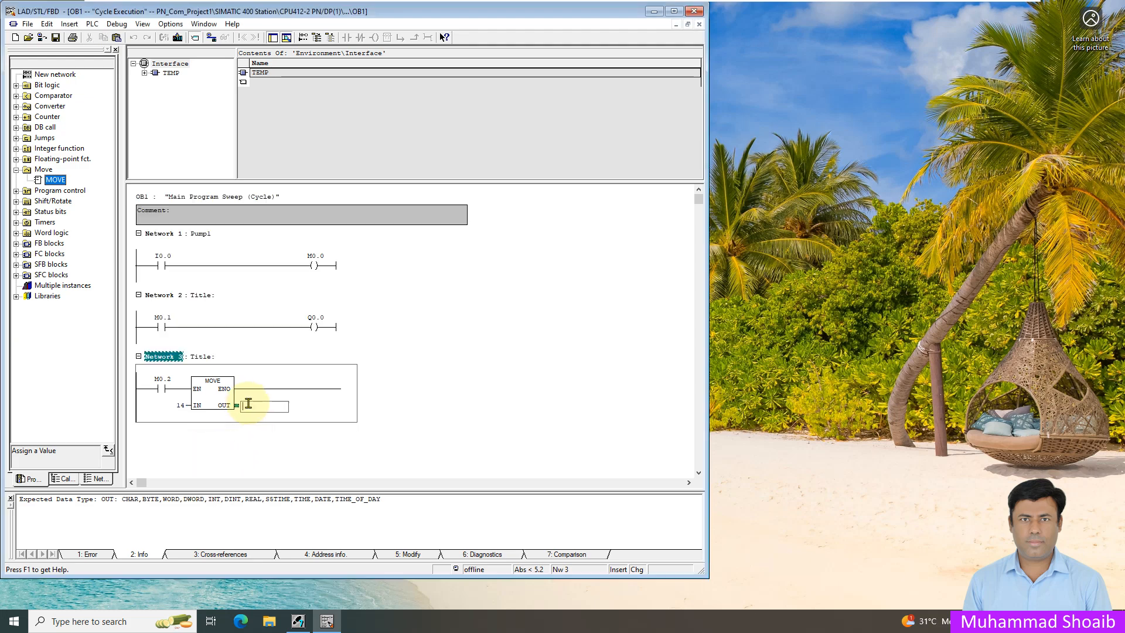
type("Mw1")
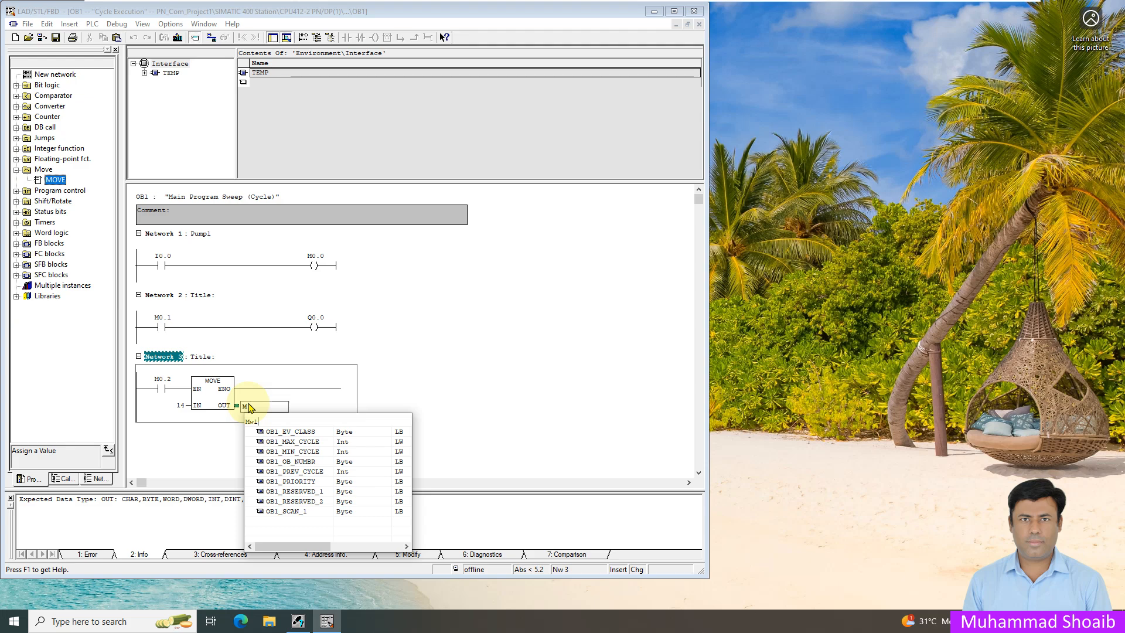
key("Return")
left_click(405, 427)
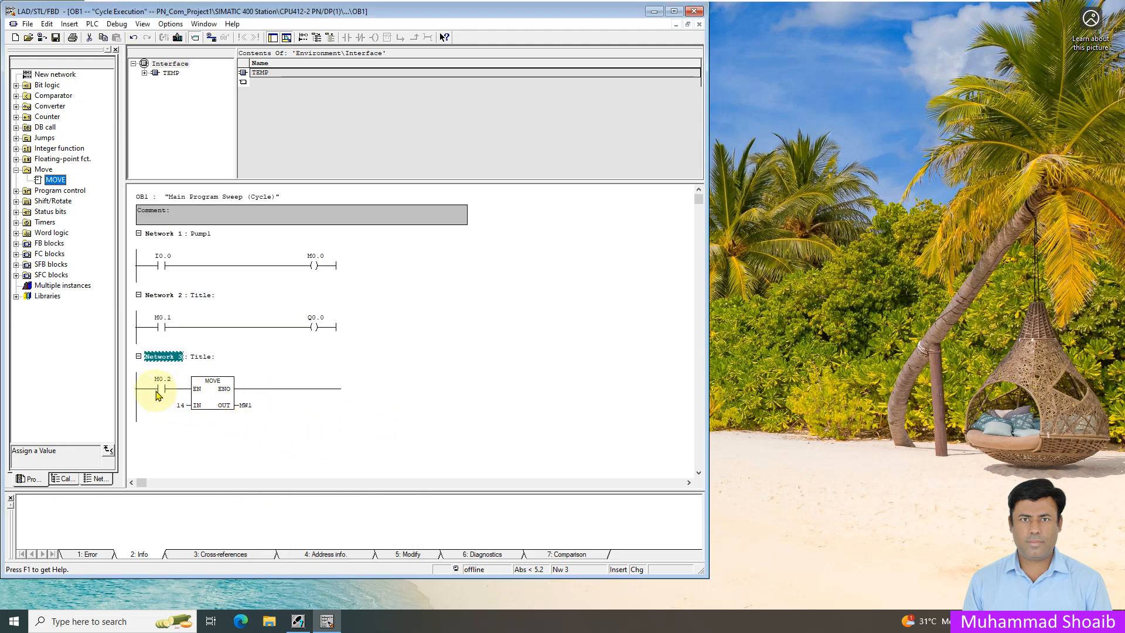
- Insert a fourth network below Network 3 and add a normally closed contact with address M0.2 to it
right_click(163, 357)
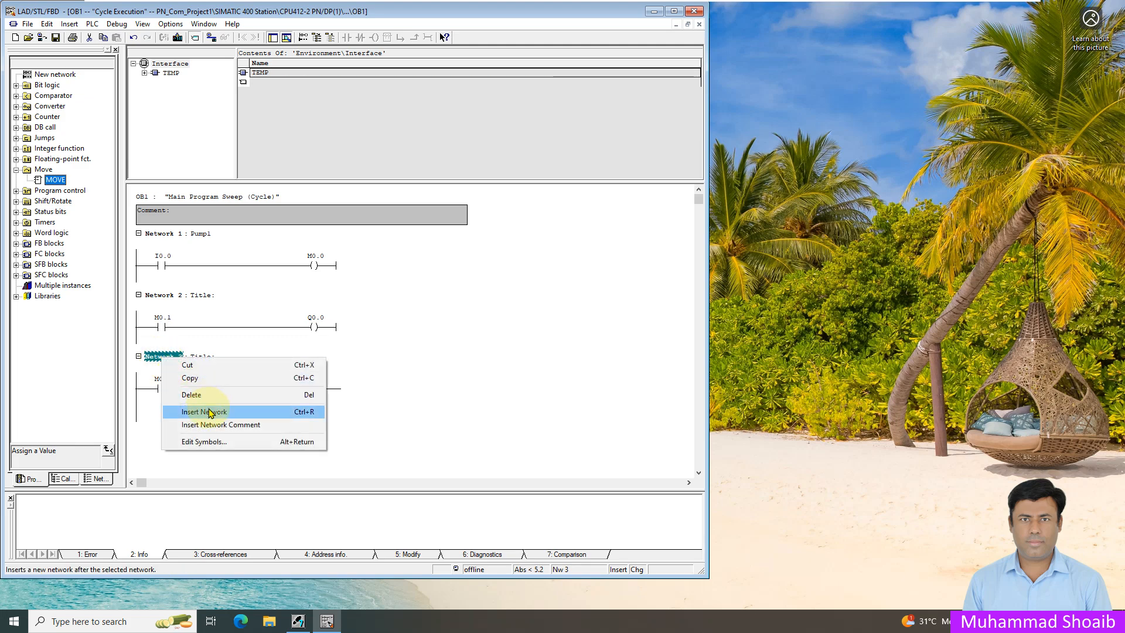
left_click(210, 410)
scroll(285, 416, "down", 2)
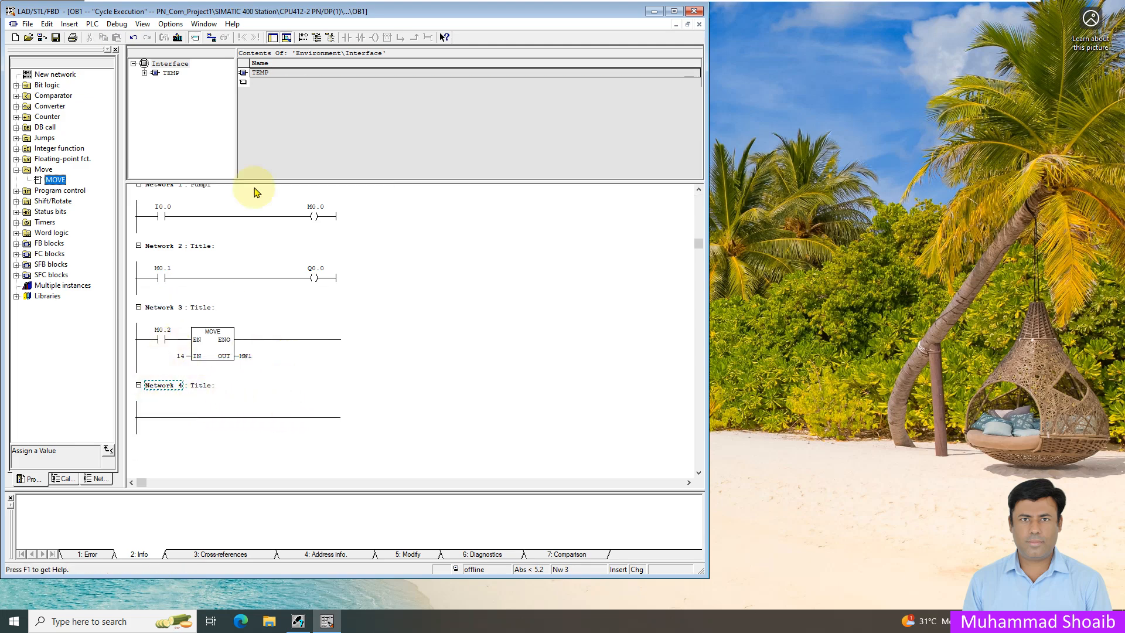
left_click(184, 417)
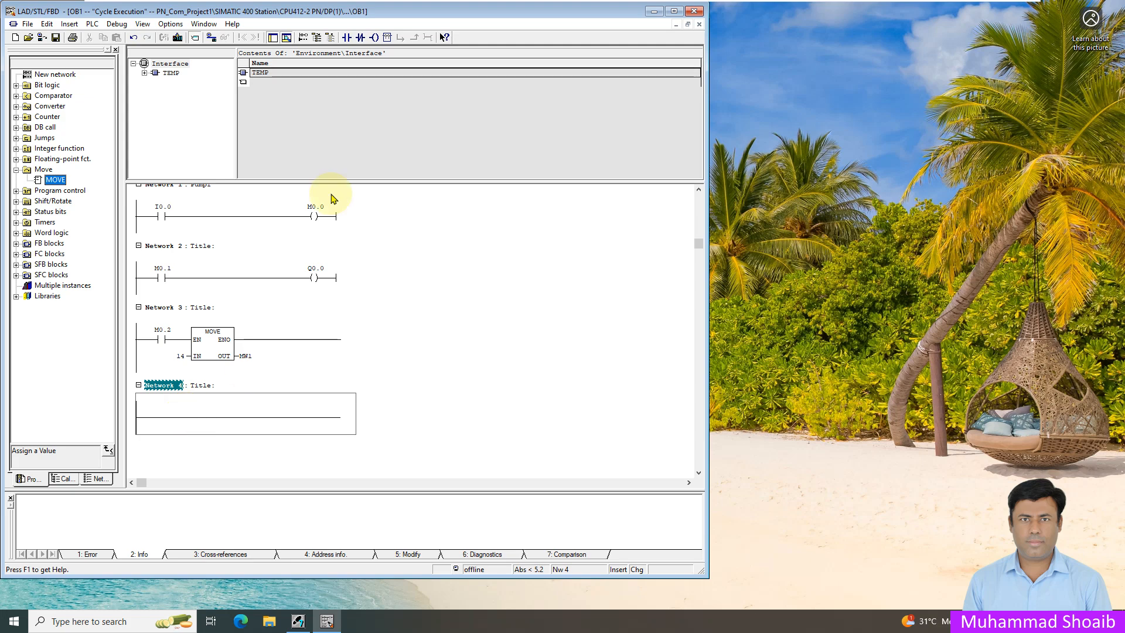
left_click(359, 37)
left_click(164, 407)
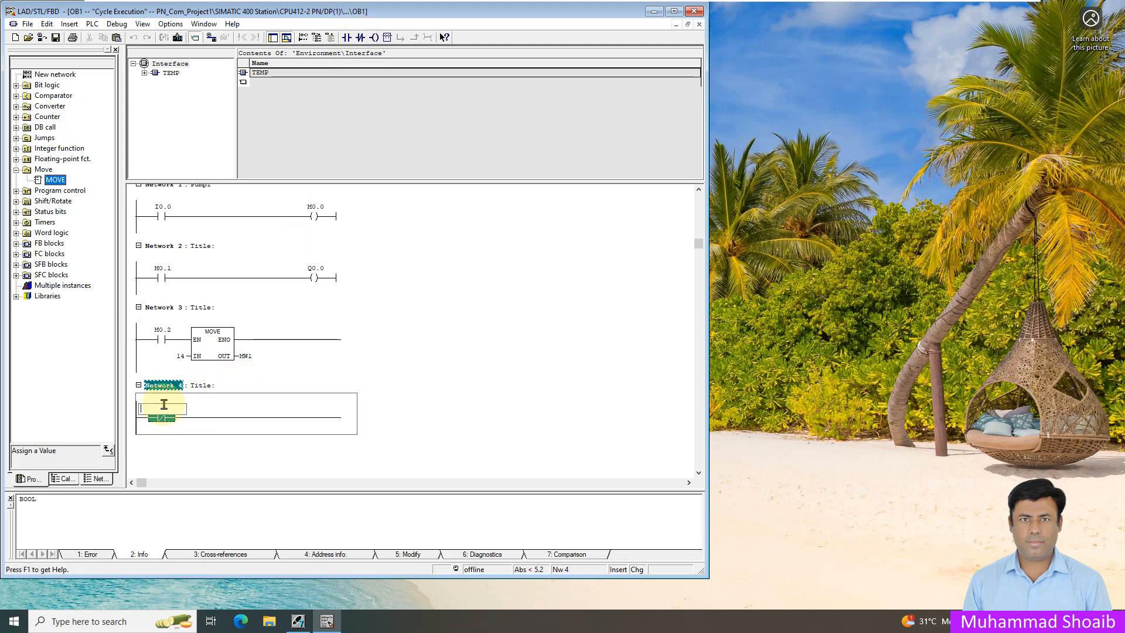
type("M")
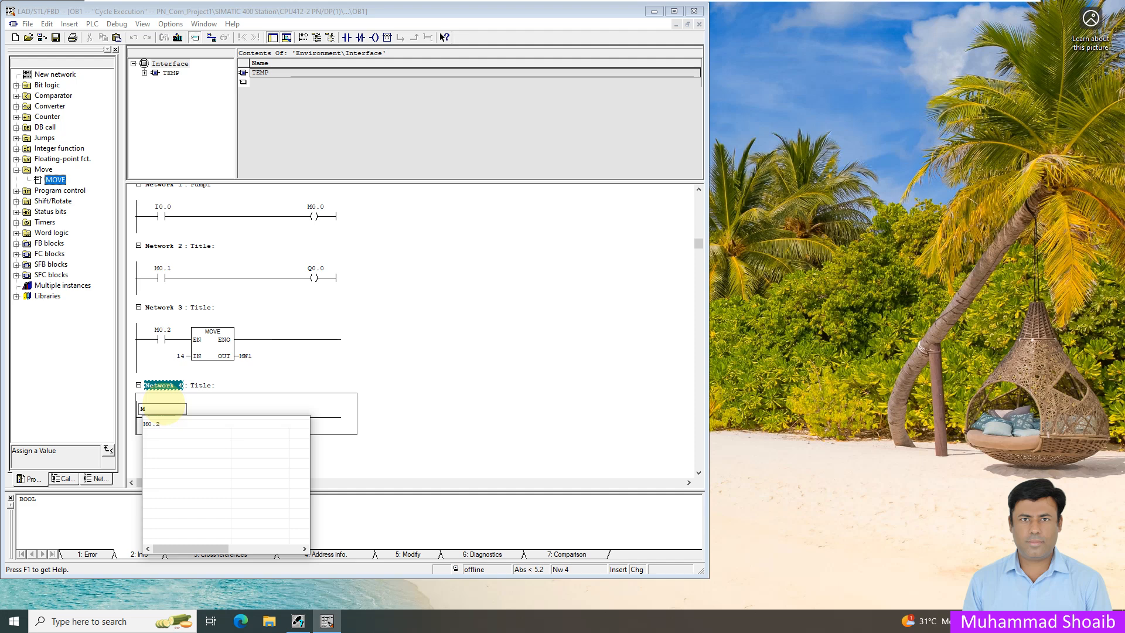
key("Return")
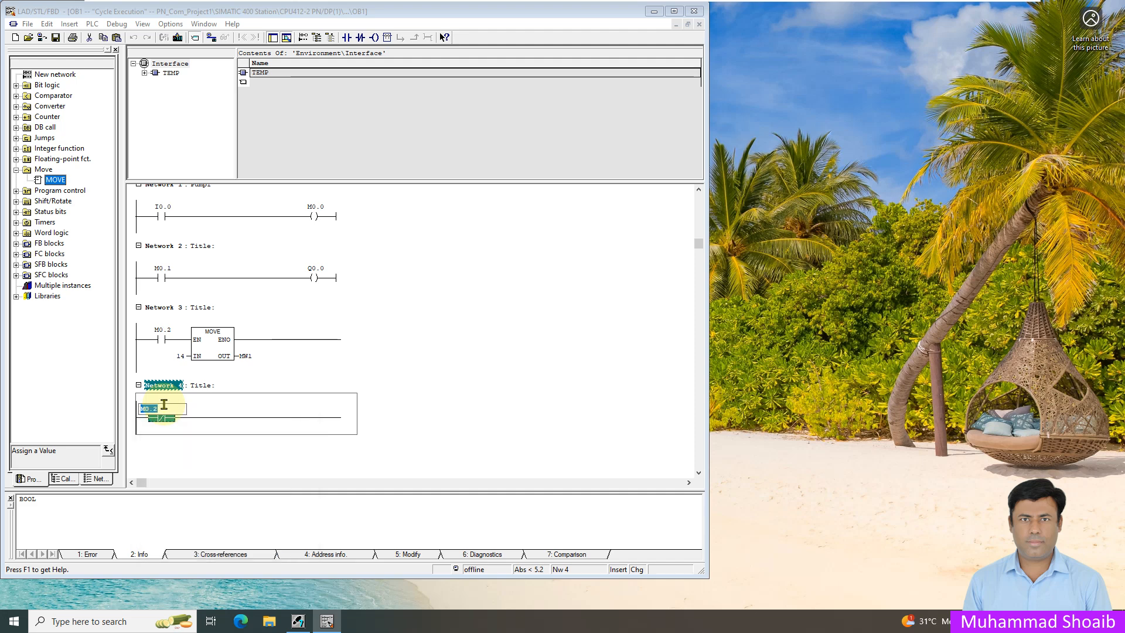
- Add a MOVE block after the contact in Network 4 with input MW2 and output MW1
left_click(230, 418)
left_click_drag(54, 180, 243, 416)
left_click(179, 434)
type("Mw2")
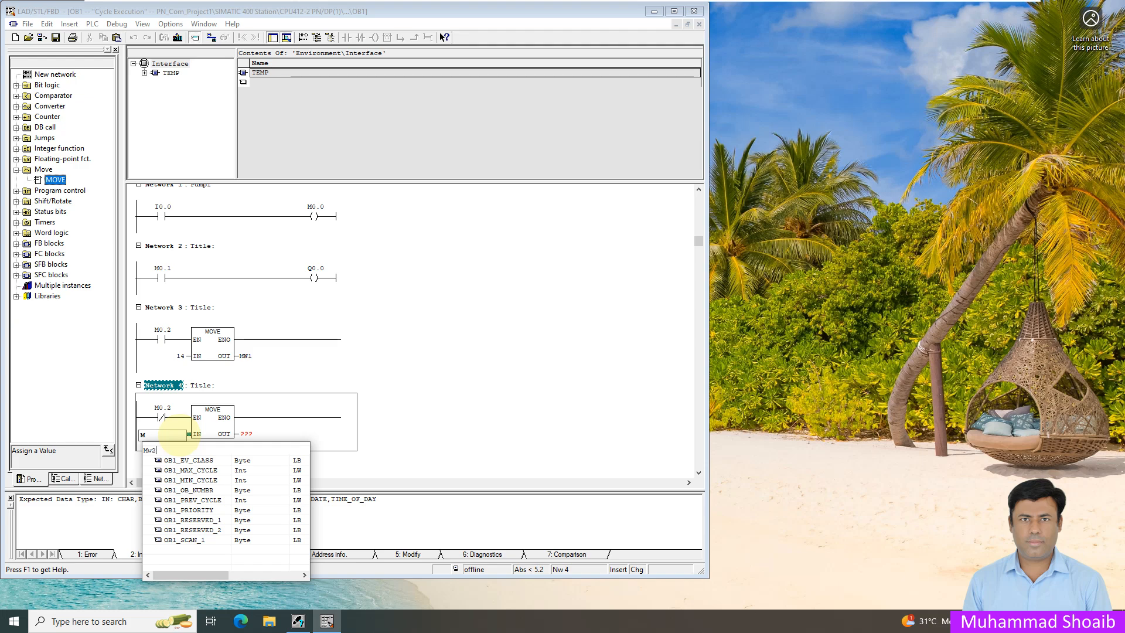
left_click(180, 435)
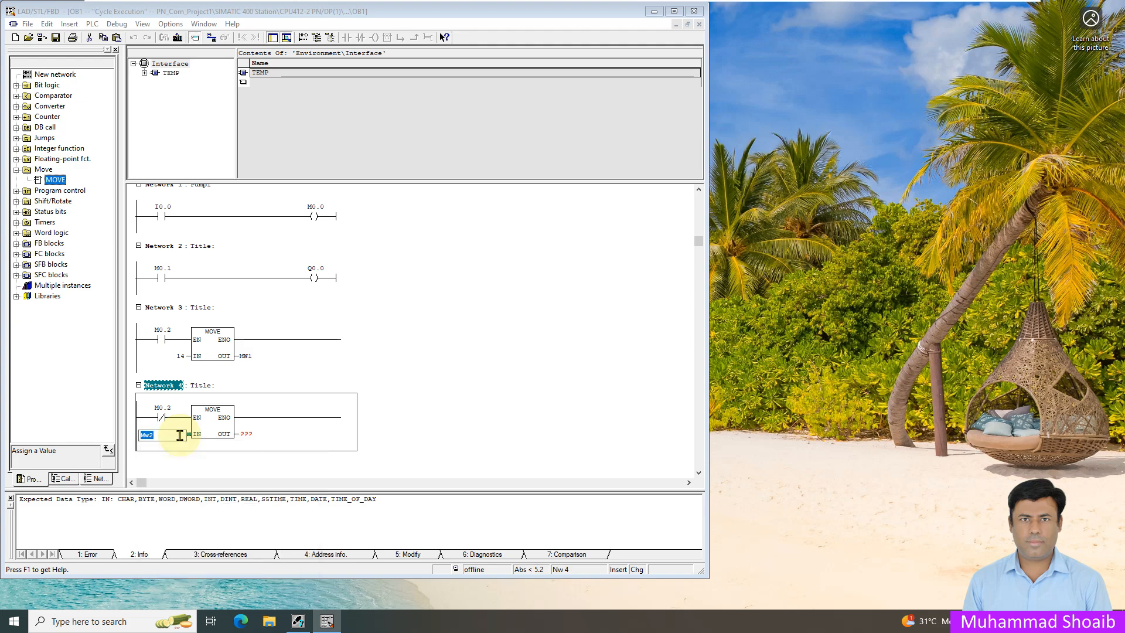
left_click(247, 436)
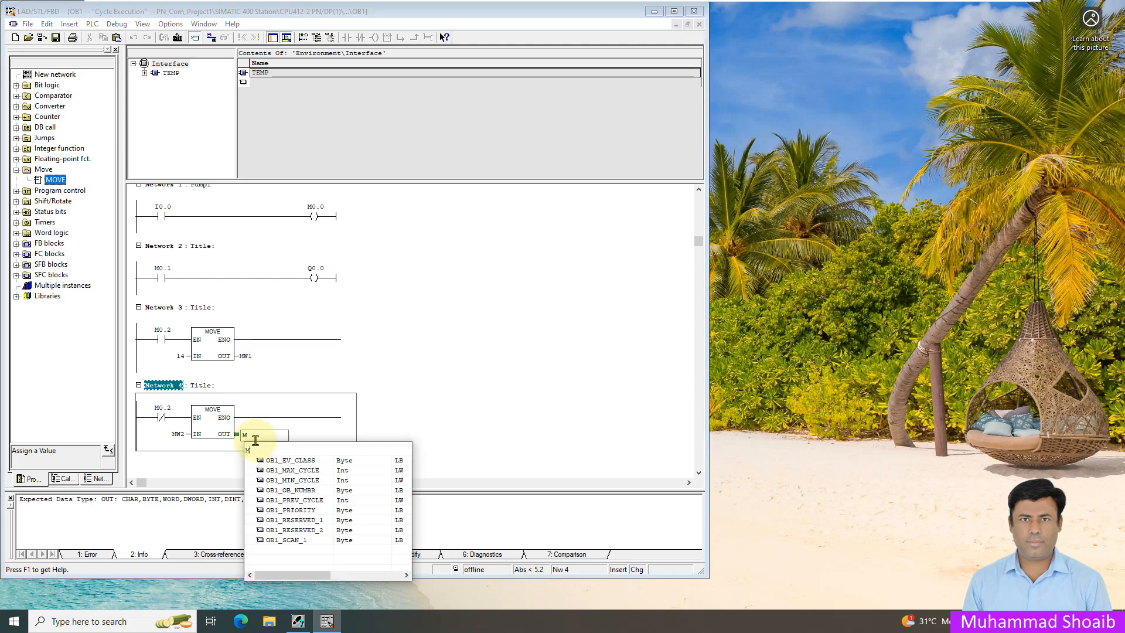
type("Mw1")
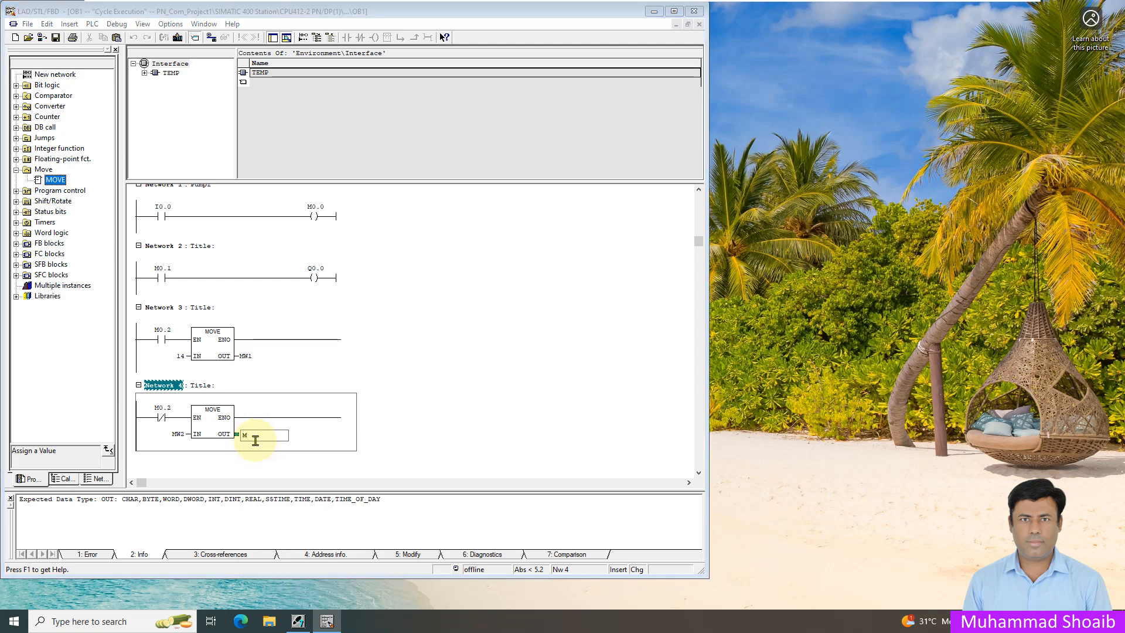
key("Return")
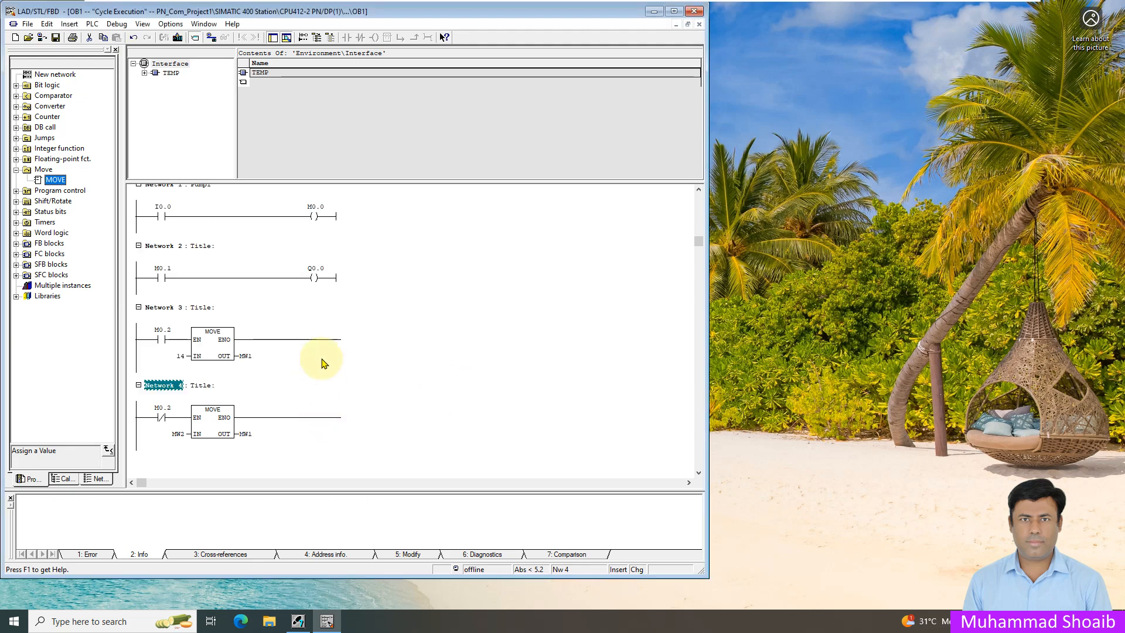
- Save OB1, close the ladder editor and switch back to the project in SIMATIC Manager
left_click(58, 39)
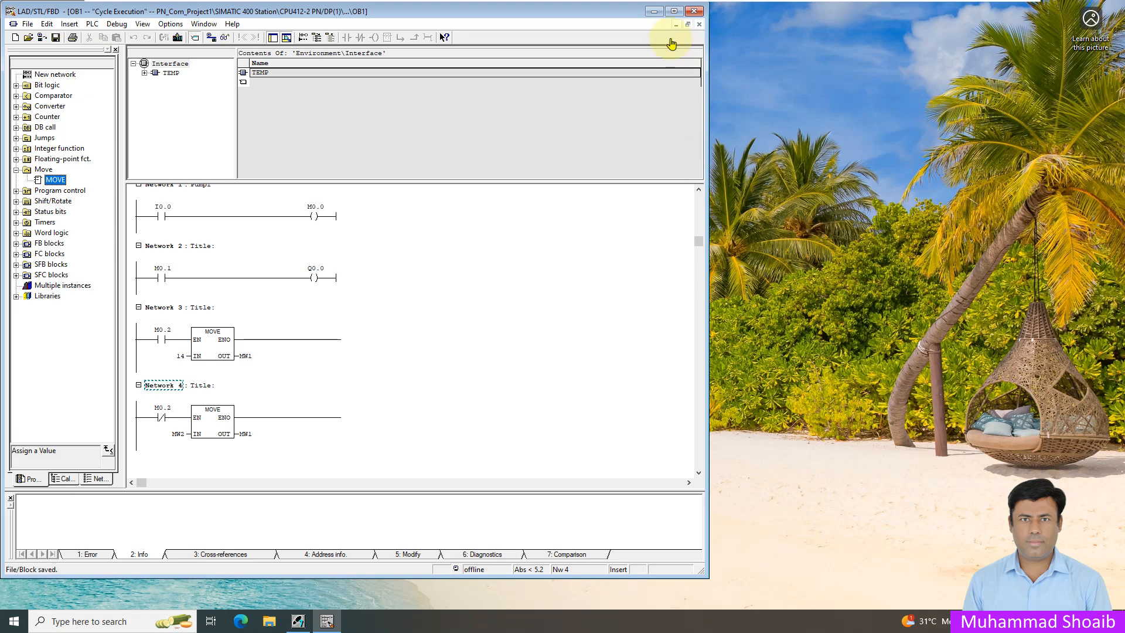
left_click(695, 12)
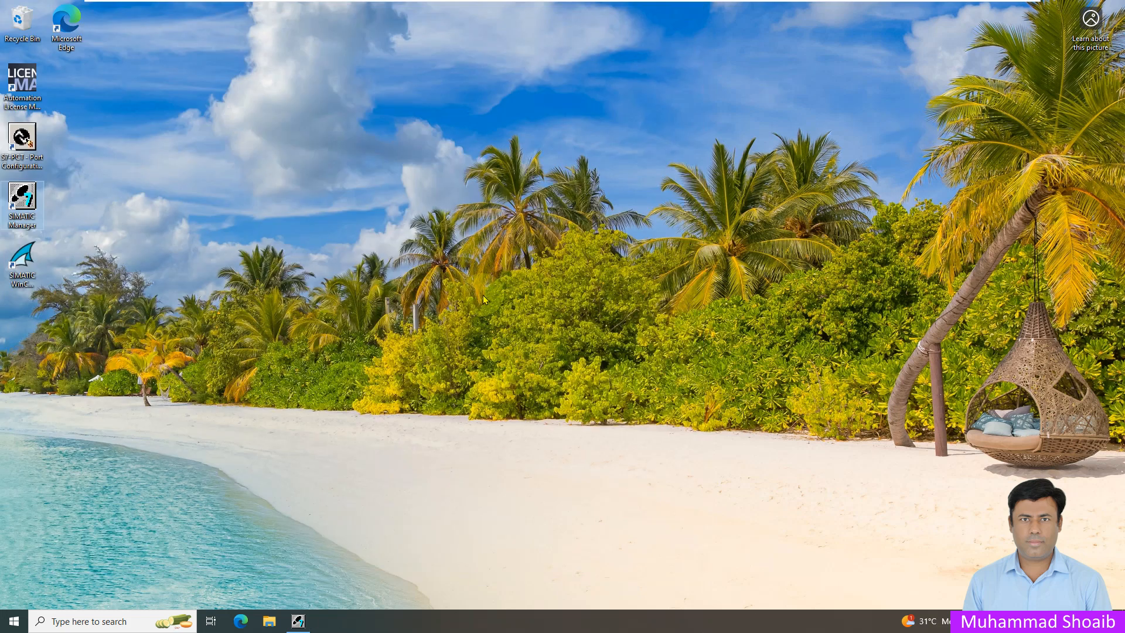
left_click(299, 623)
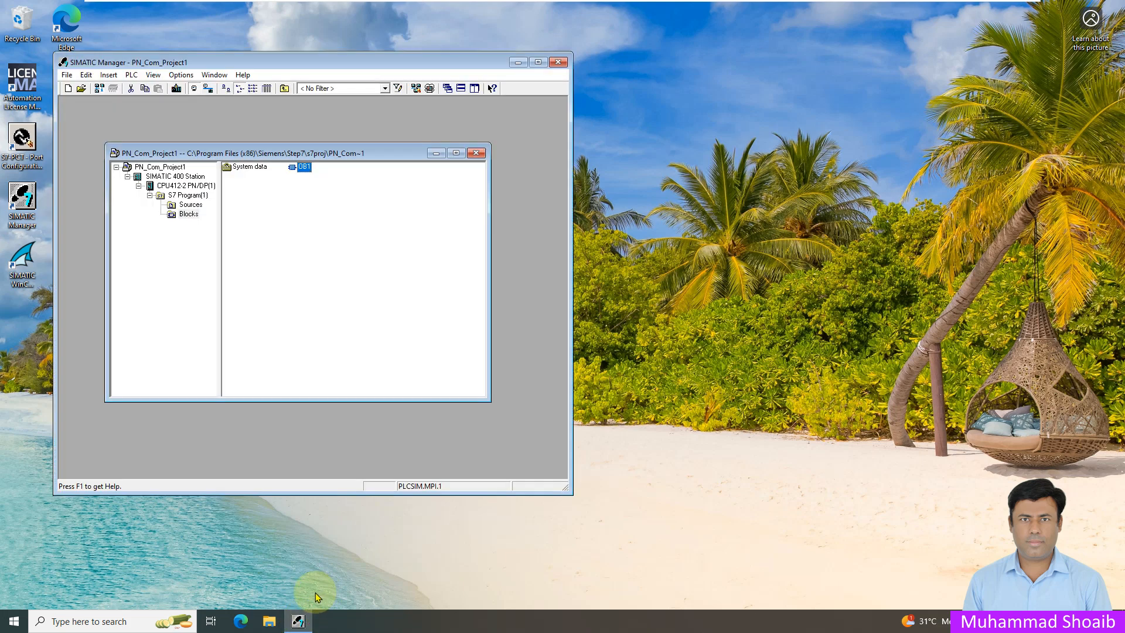
mouse_move(339, 155)
left_mouse_down()
mouse_move(341, 125)
mouse_move(341, 135)
left_mouse_up()
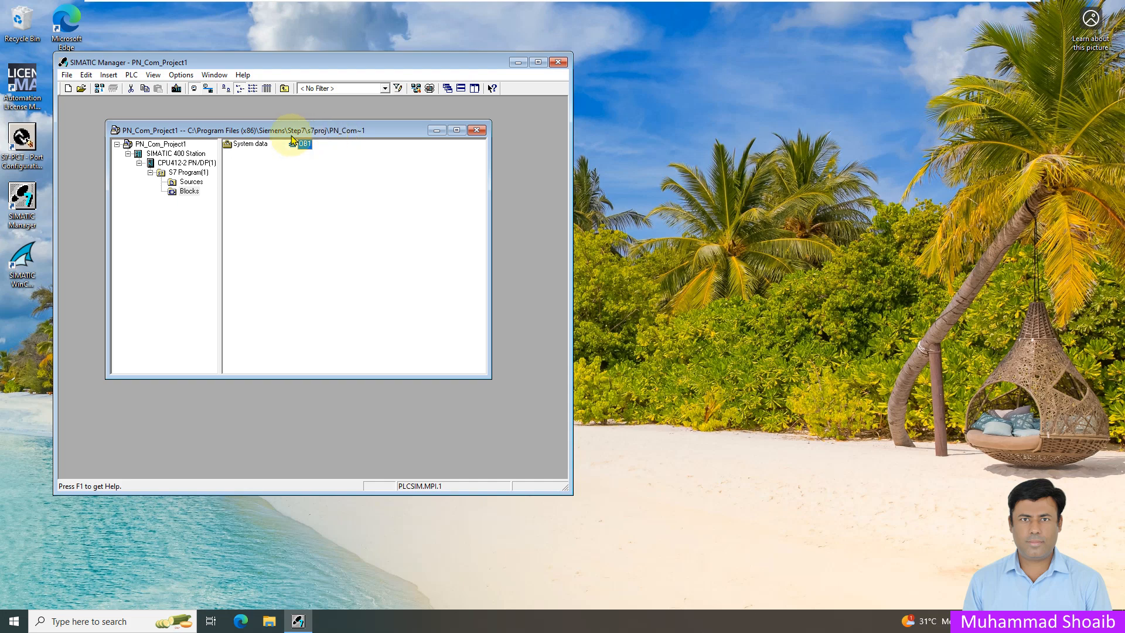
left_click_drag(182, 134, 176, 124)
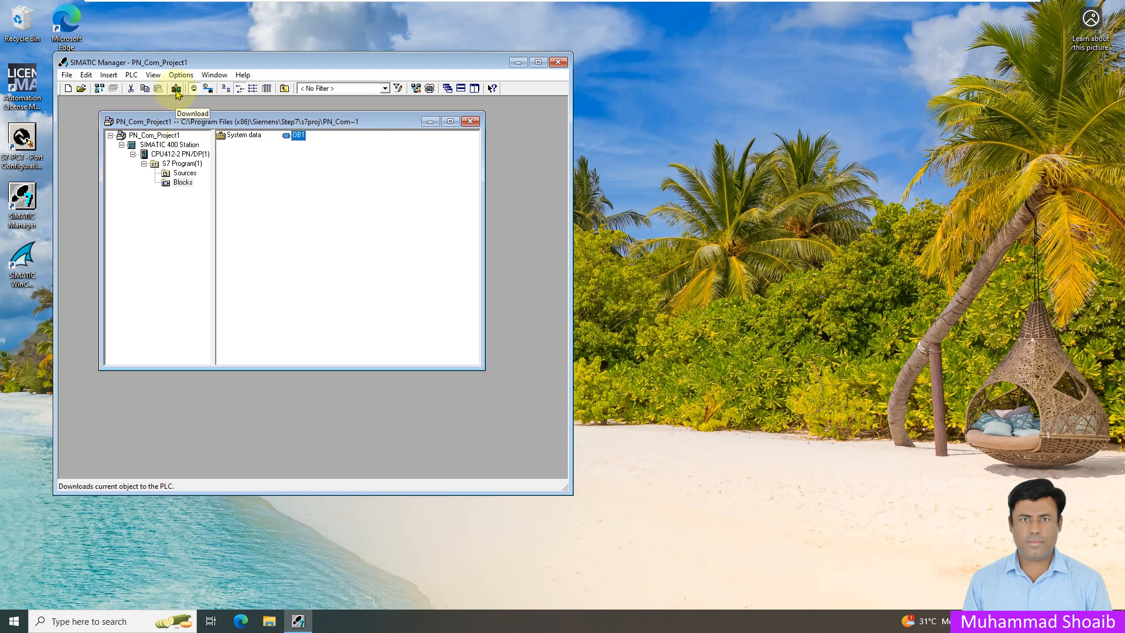
- Start the S7-PLCSIM simulator with the PLCSIM(TCP/IP) interface and set its CPU to RUN-P
left_click(430, 89)
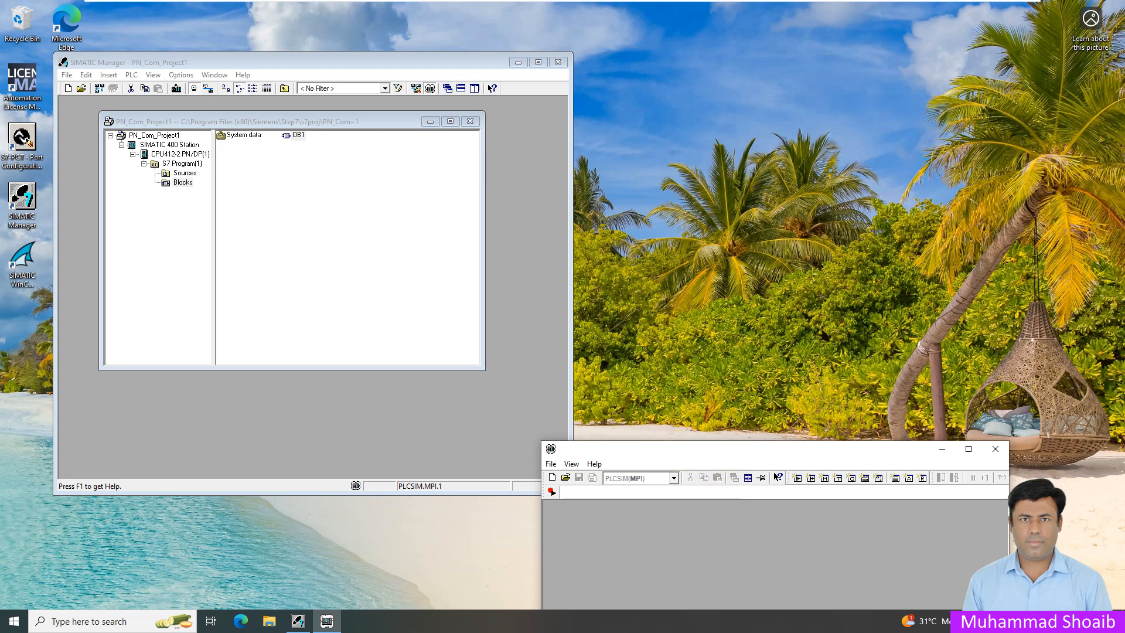
left_click_drag(776, 455, 830, 168)
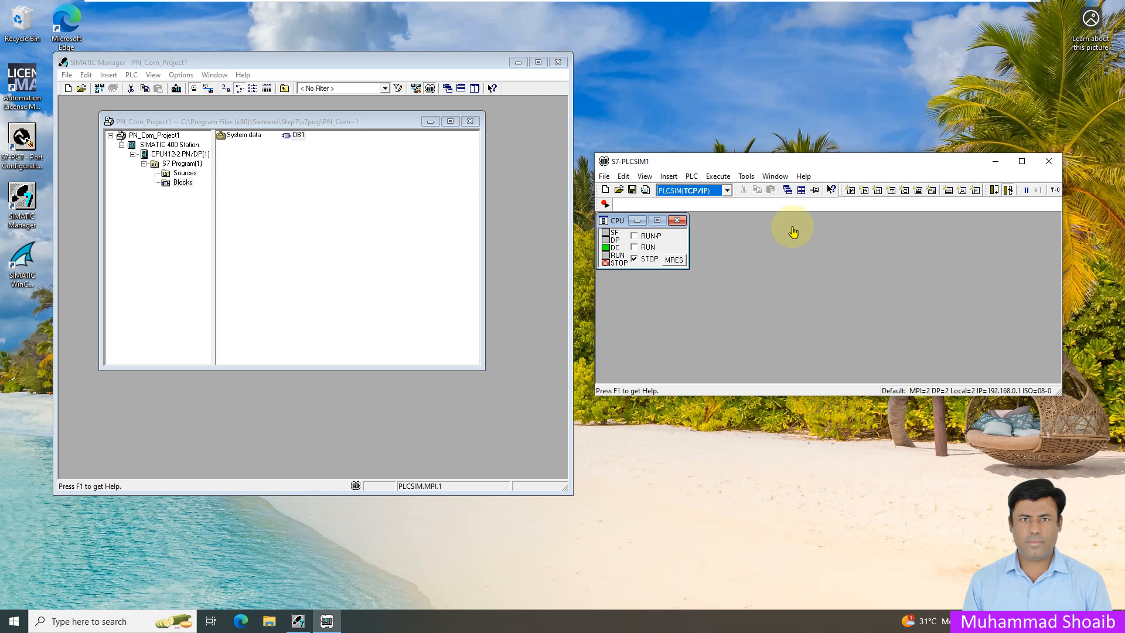
left_click(727, 191)
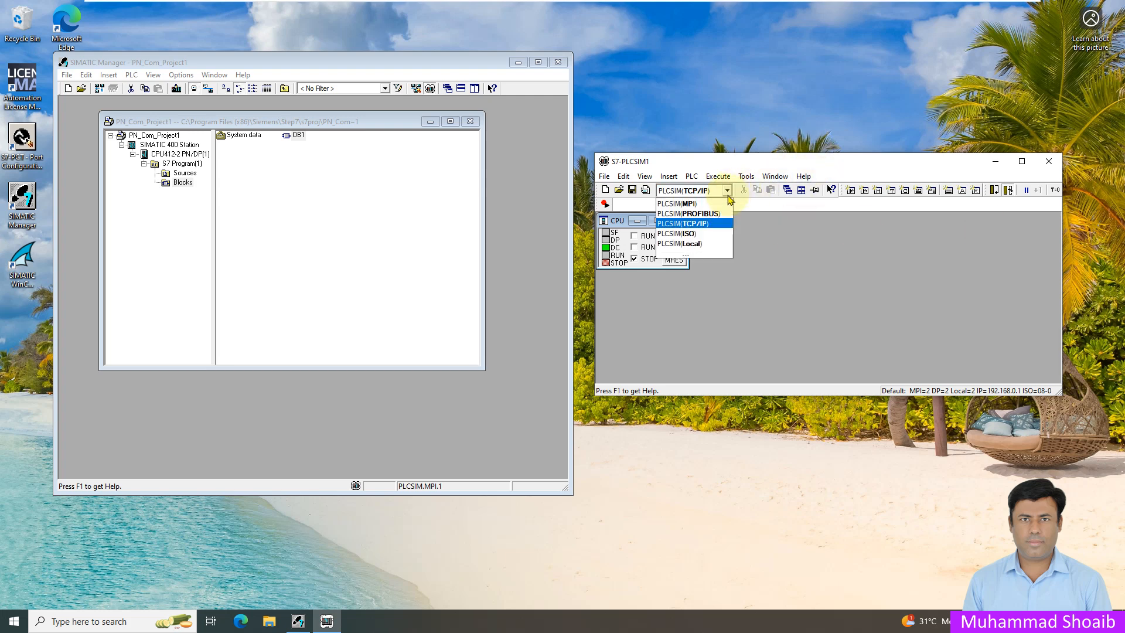
left_click(697, 227)
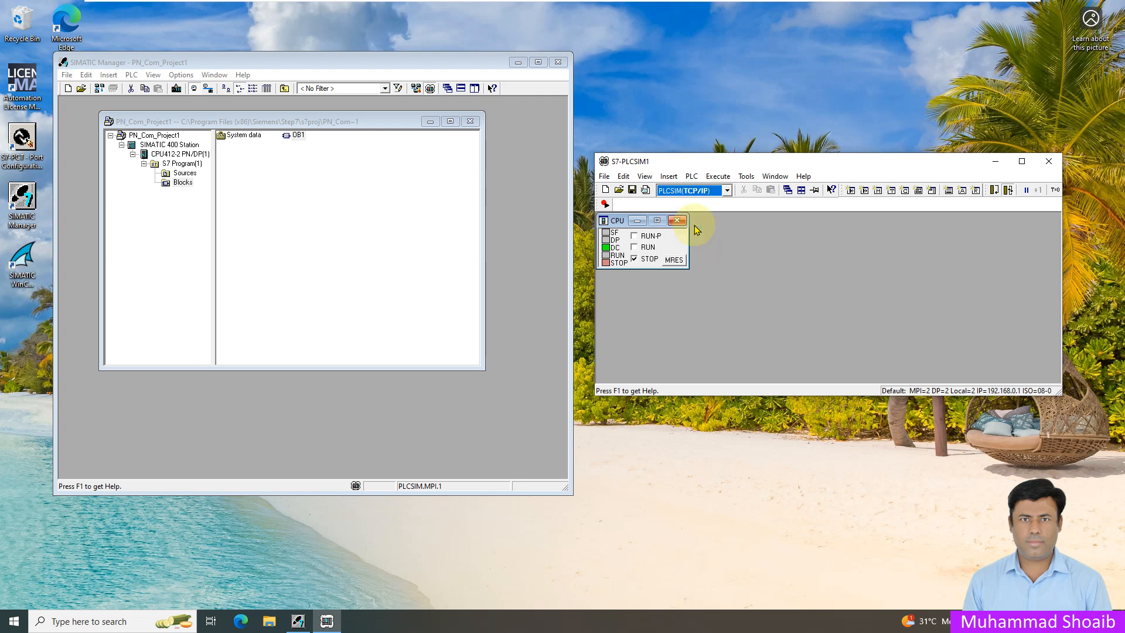
left_click(637, 237)
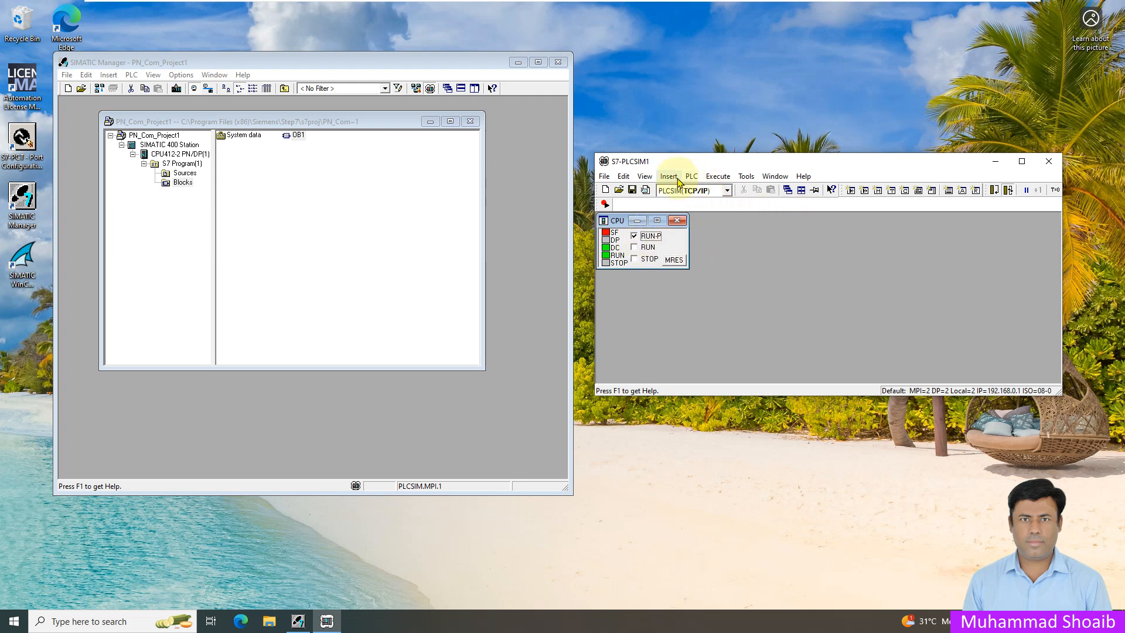
- Download the SIMATIC 400 Station to the simulated CPU, allowing the module stop and the complete restart
left_click(154, 146)
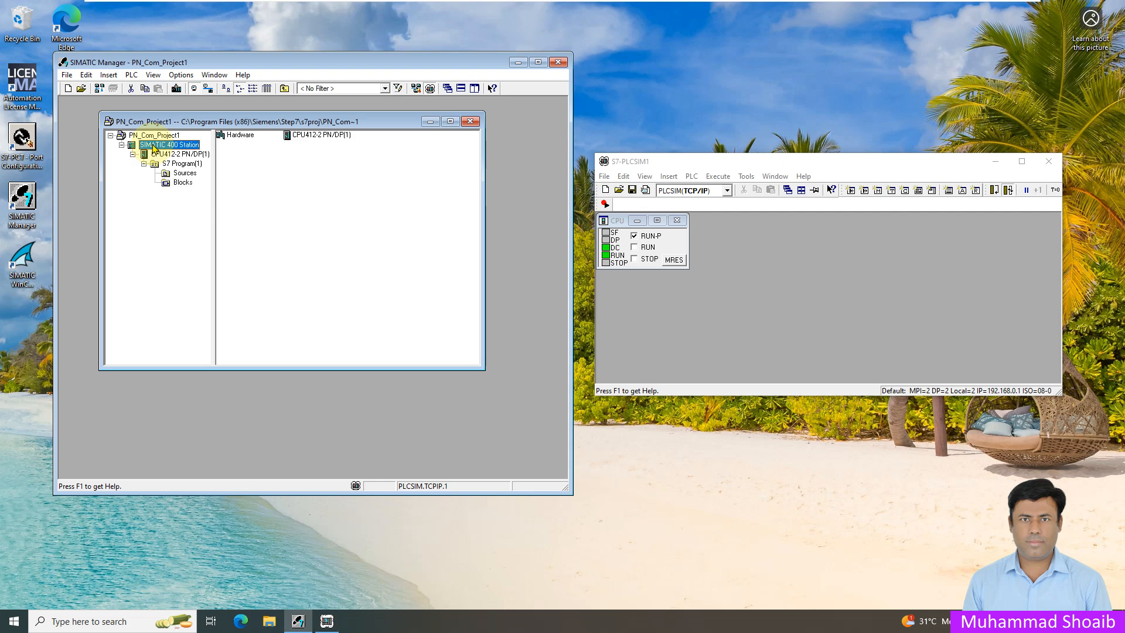
left_click(176, 89)
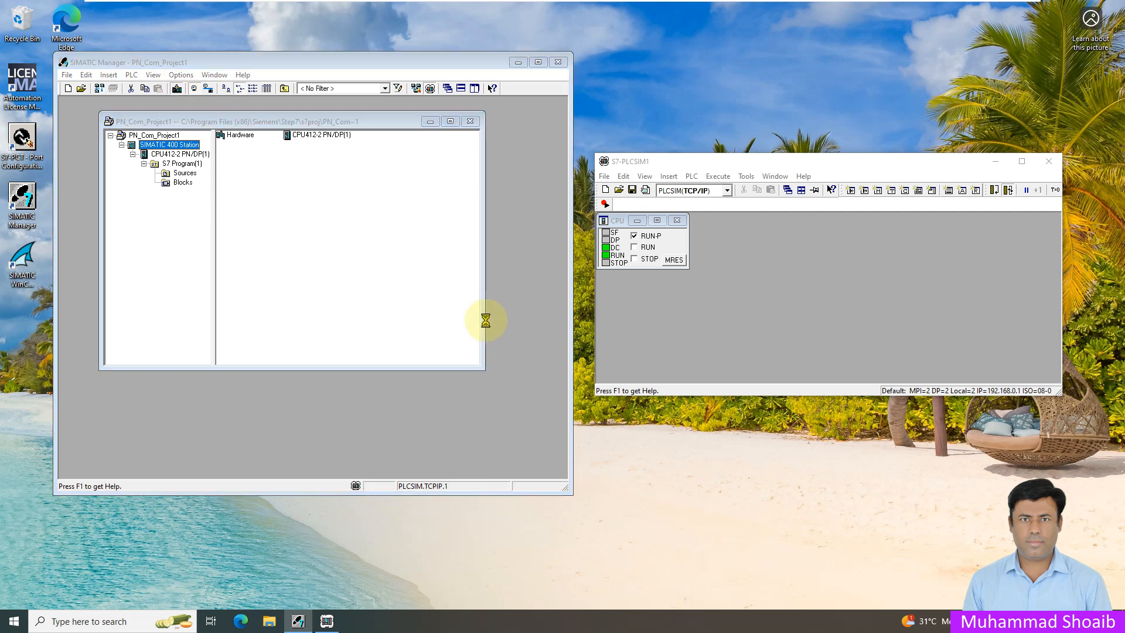
left_click(238, 317)
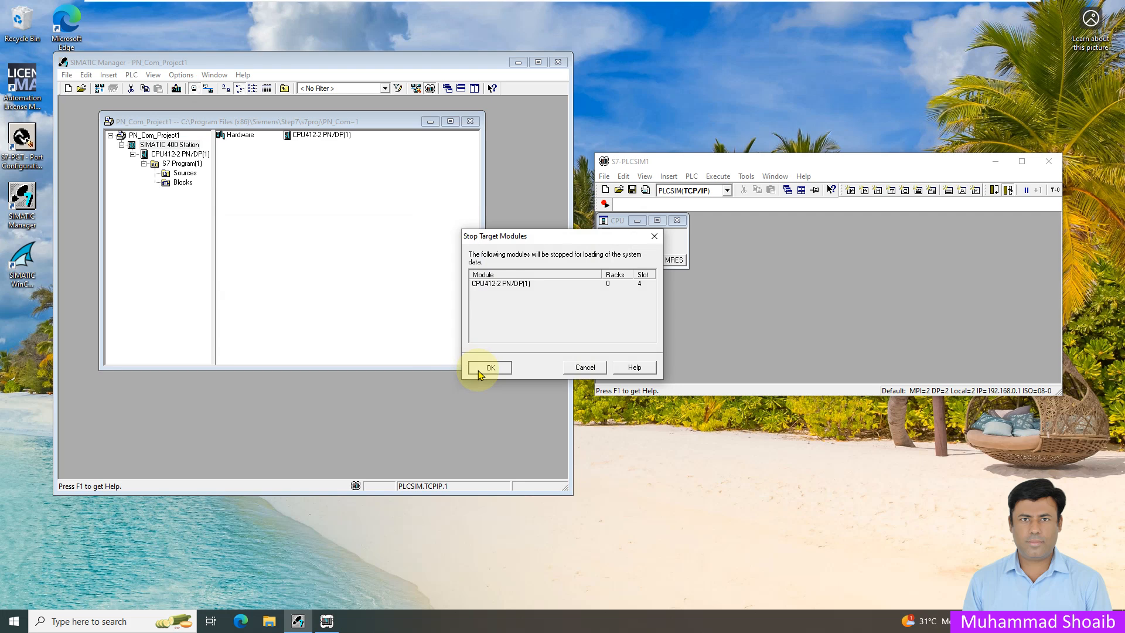
left_click(486, 367)
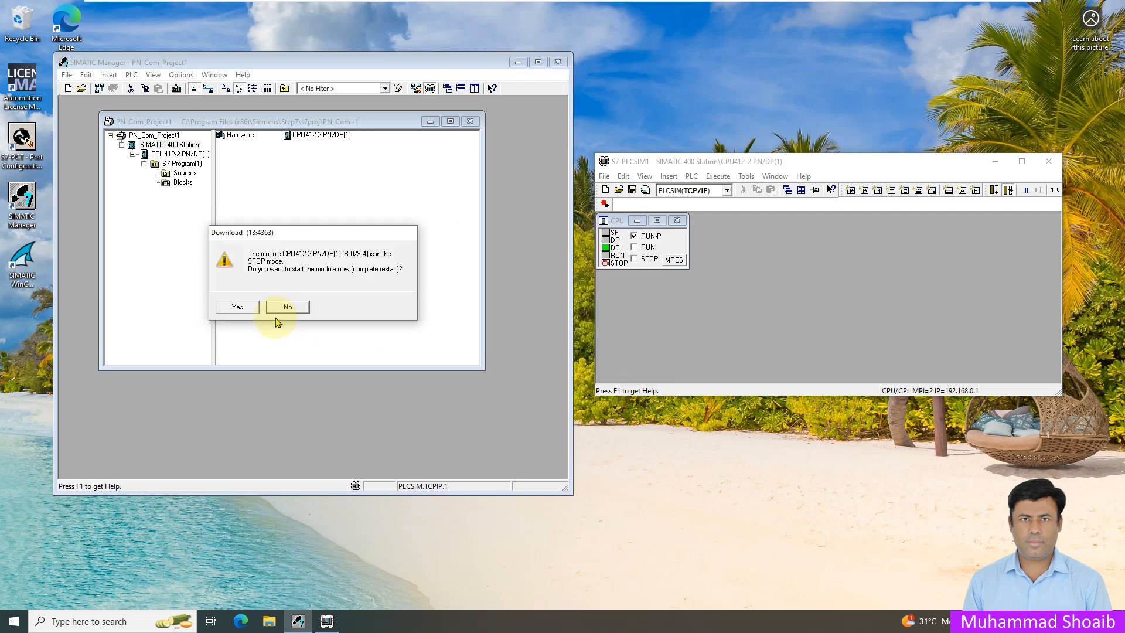
left_click(238, 309)
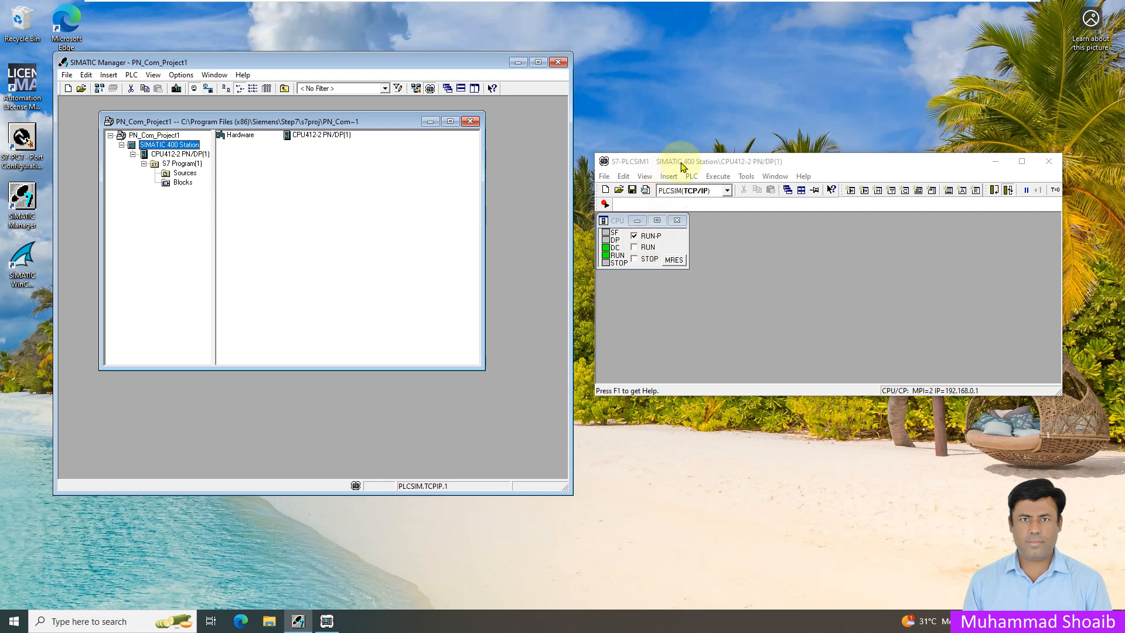
- Insert an input variable for IB 0 and an output variable for QB 0 in the simulator
left_click(668, 179)
left_click(667, 178)
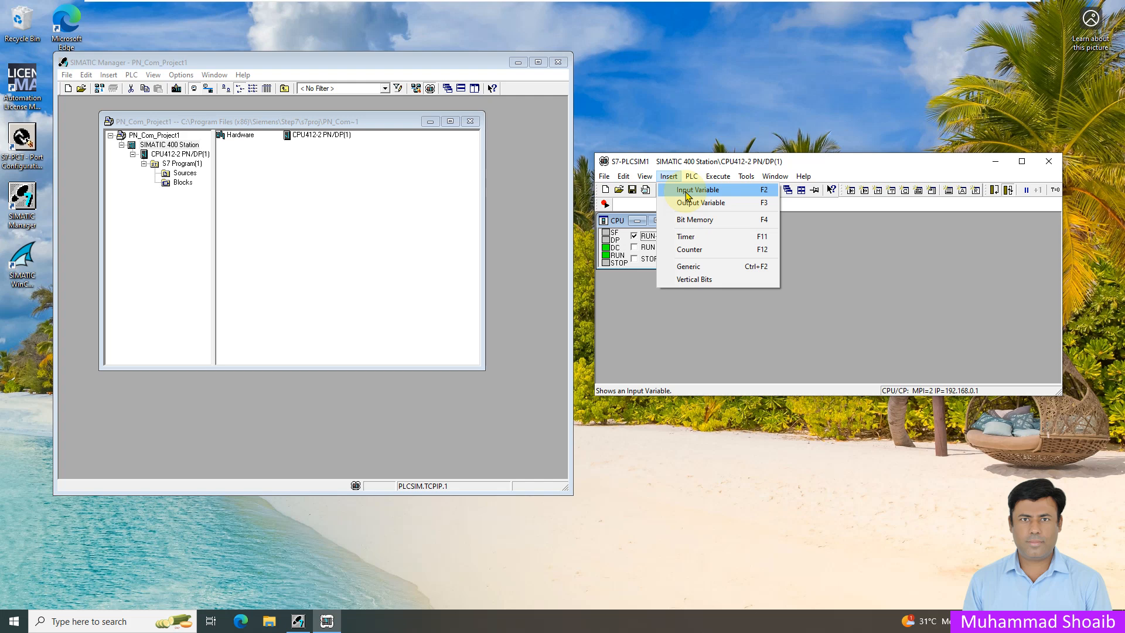
left_click(683, 186)
left_click(669, 176)
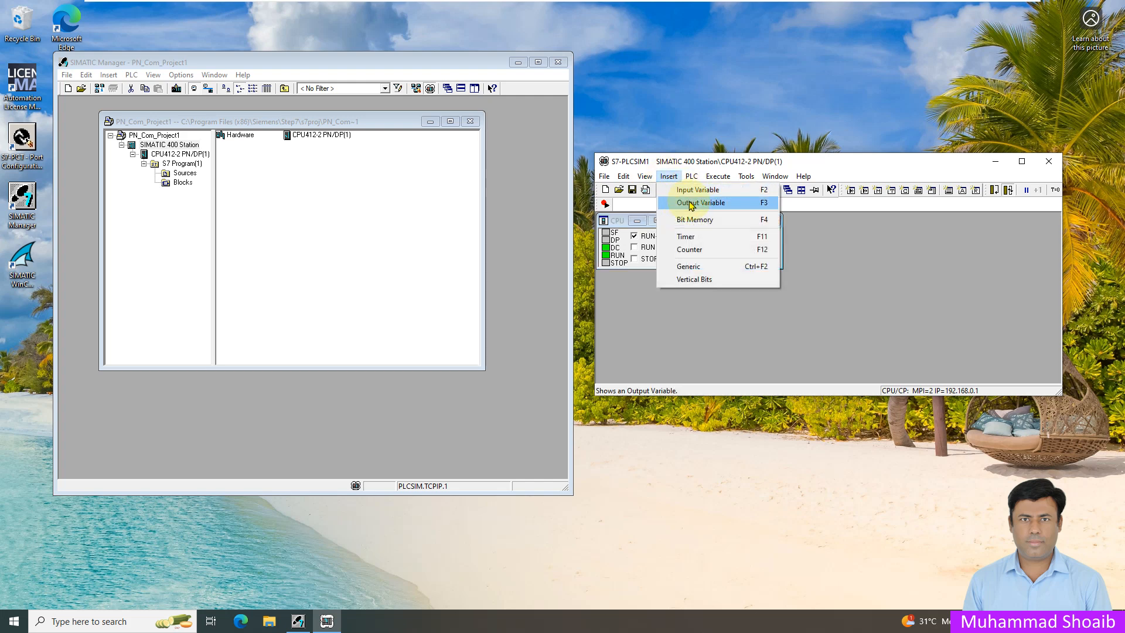
left_click(688, 200)
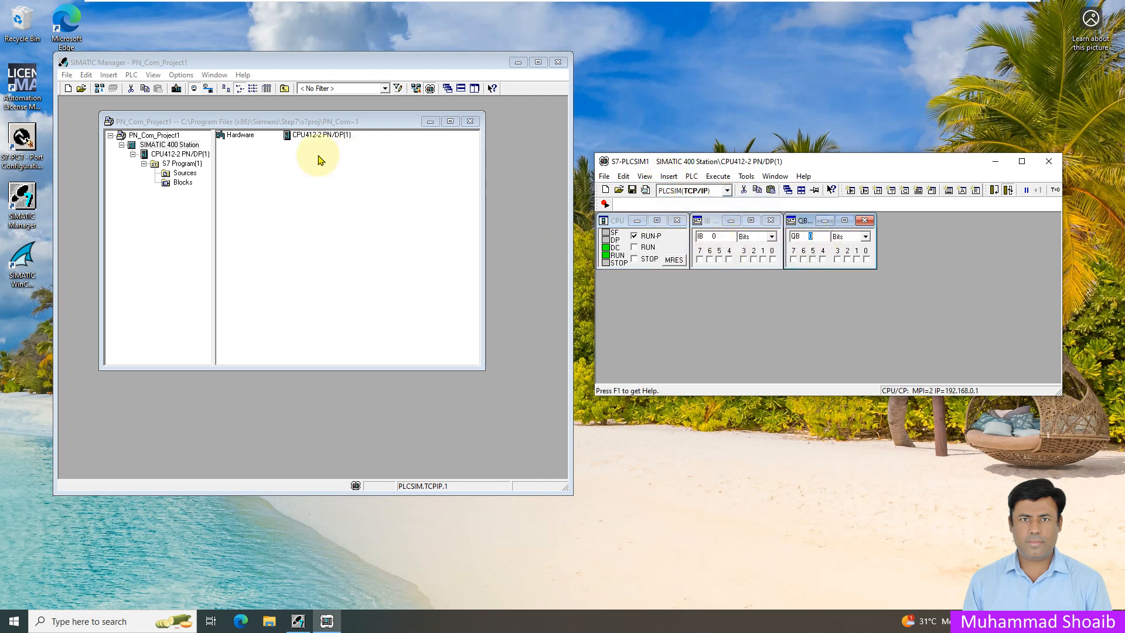
- Open OB1 from the project's Blocks folder and turn on online monitoring of its ladder logic
left_click(183, 182)
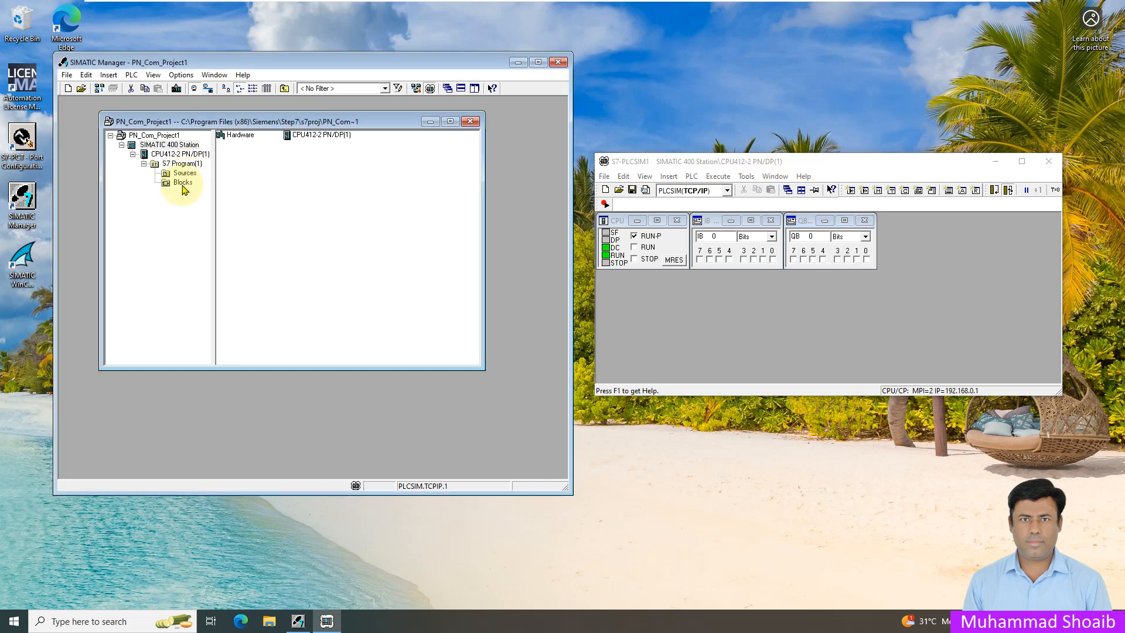
left_click(294, 139)
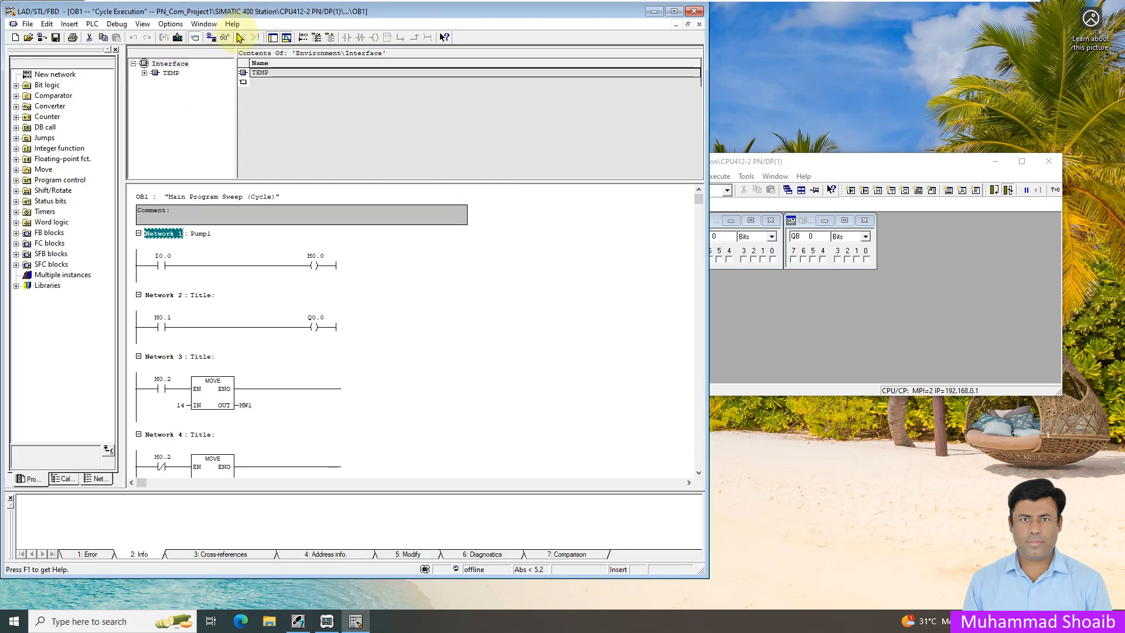
left_click(226, 39)
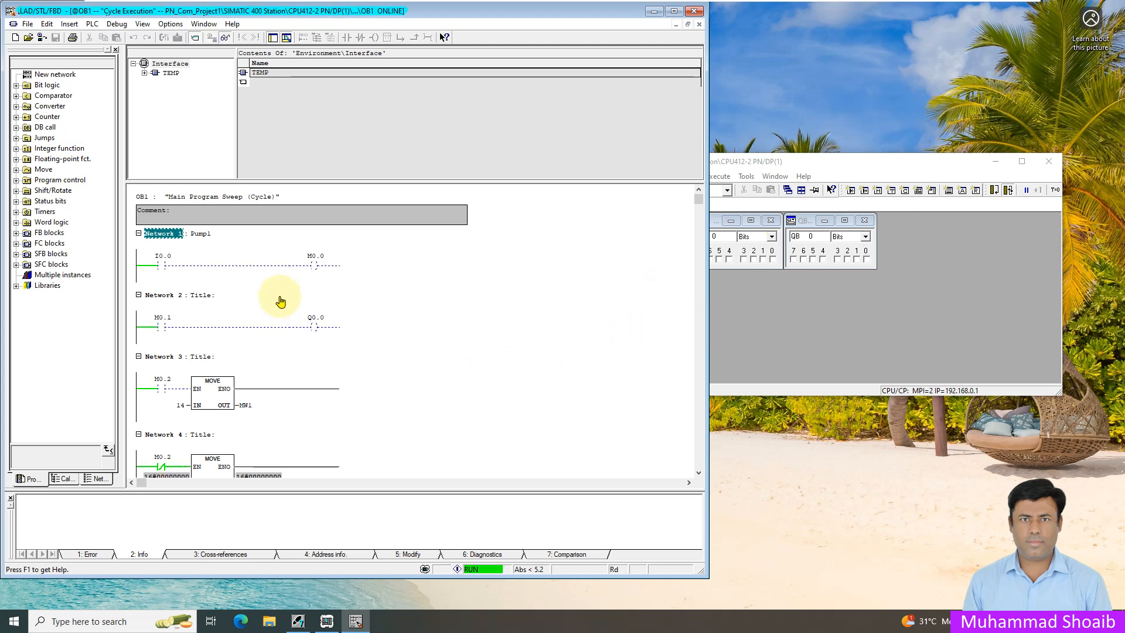
- Test Network 1 by switching bit 0 of IB 0 on and off again in the simulator
left_click(871, 295)
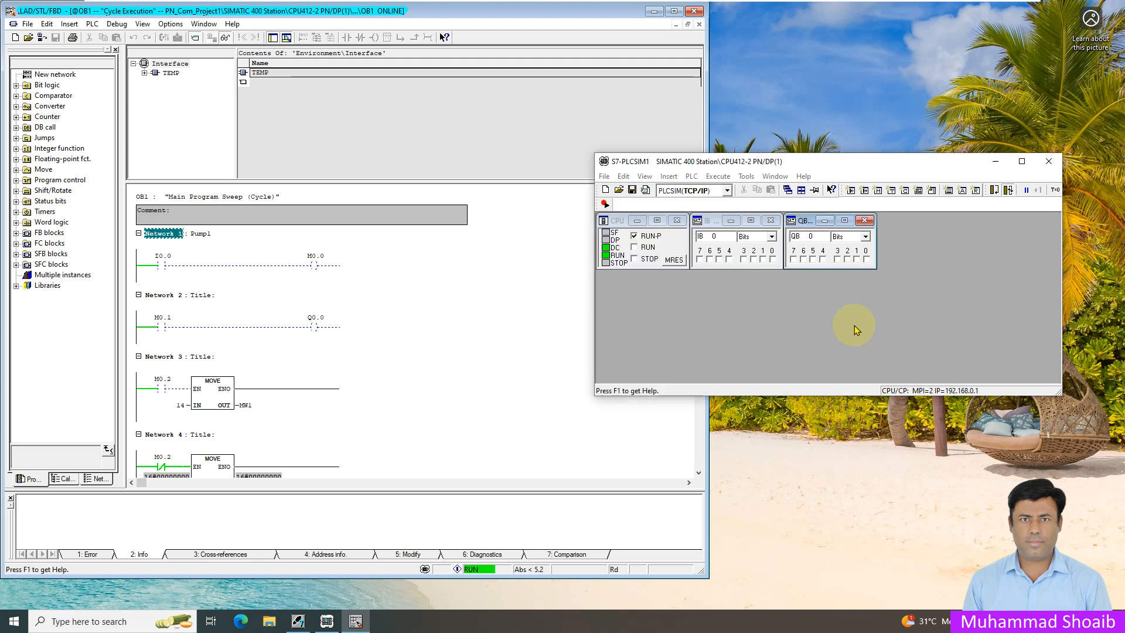
left_click(773, 260)
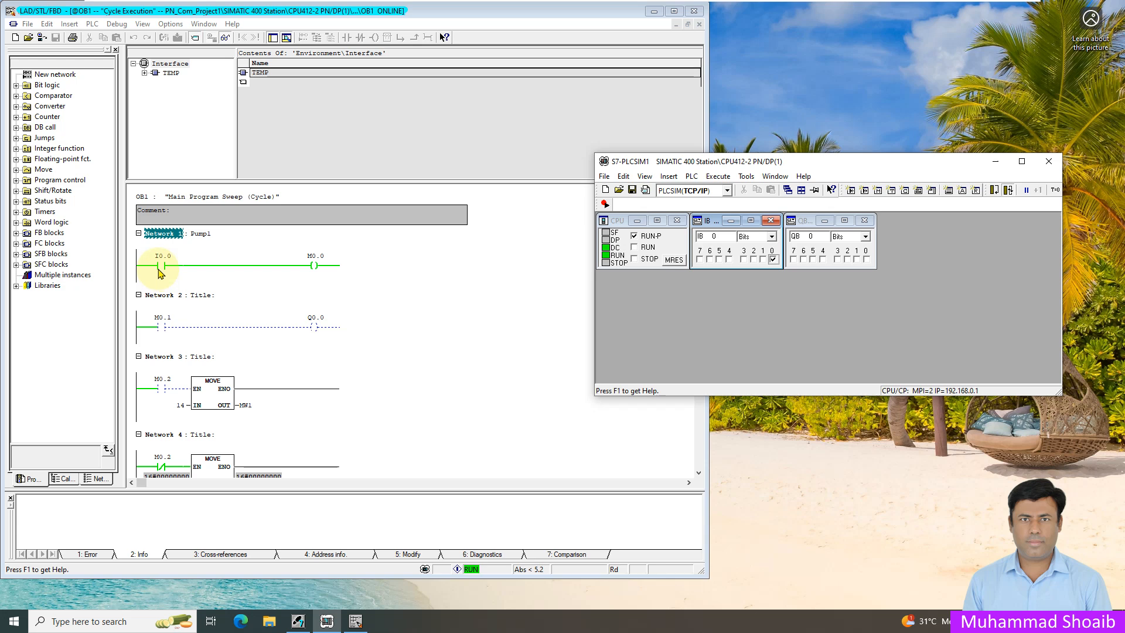
left_click(773, 259)
- Test Network 2 in the ladder editor by modifying contact M0.1 to 1 and back to 0
left_click(162, 327)
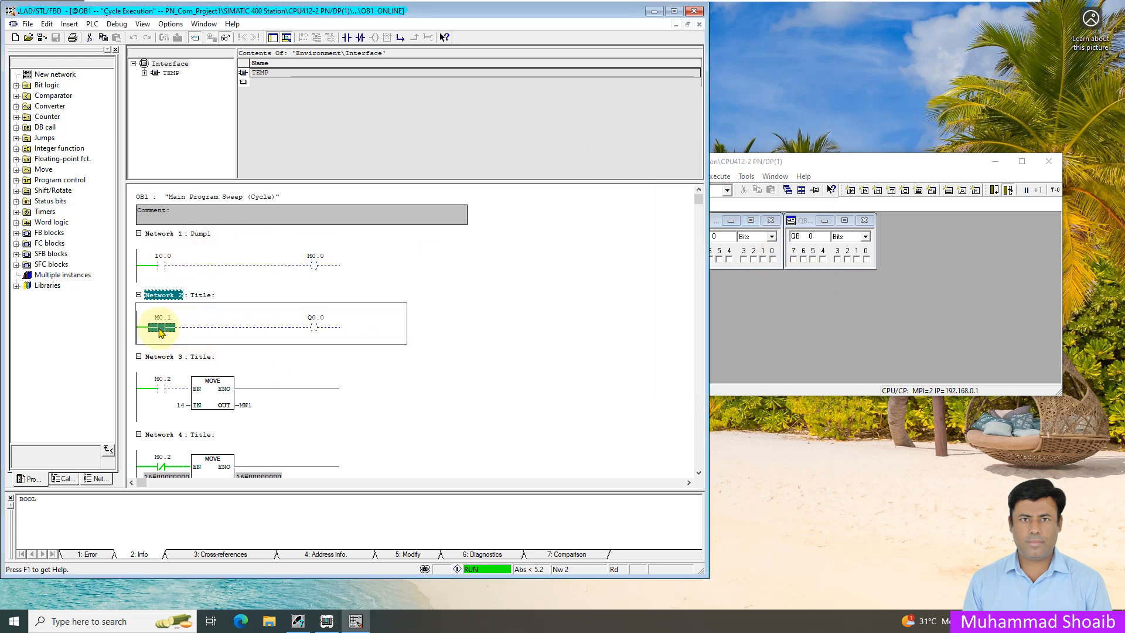
right_click(160, 329)
left_click(198, 395)
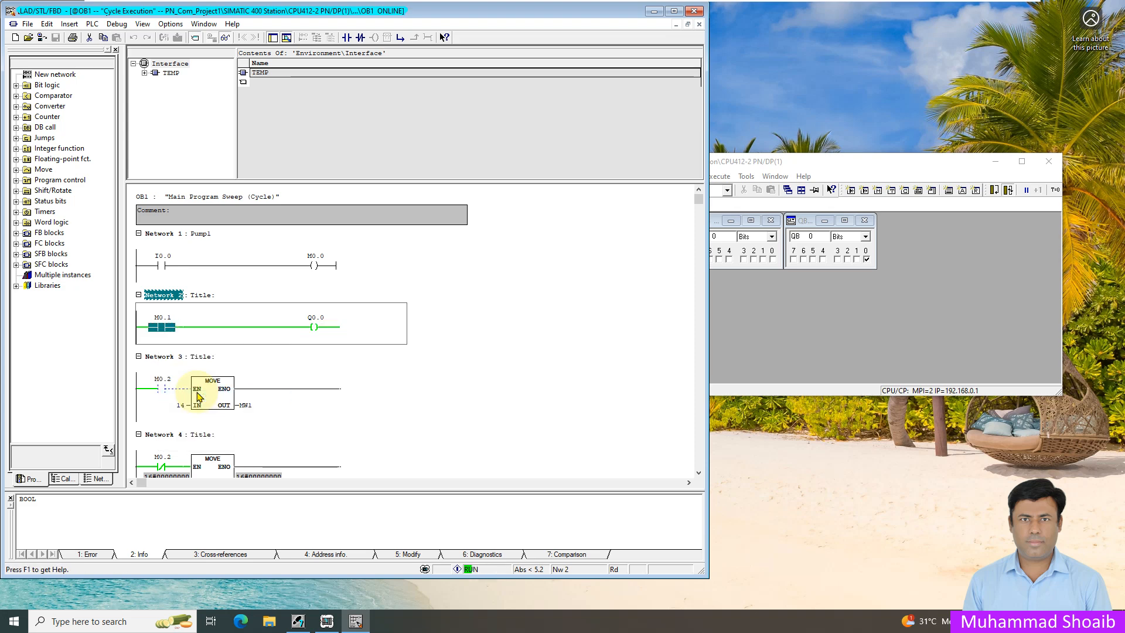
right_click(162, 330)
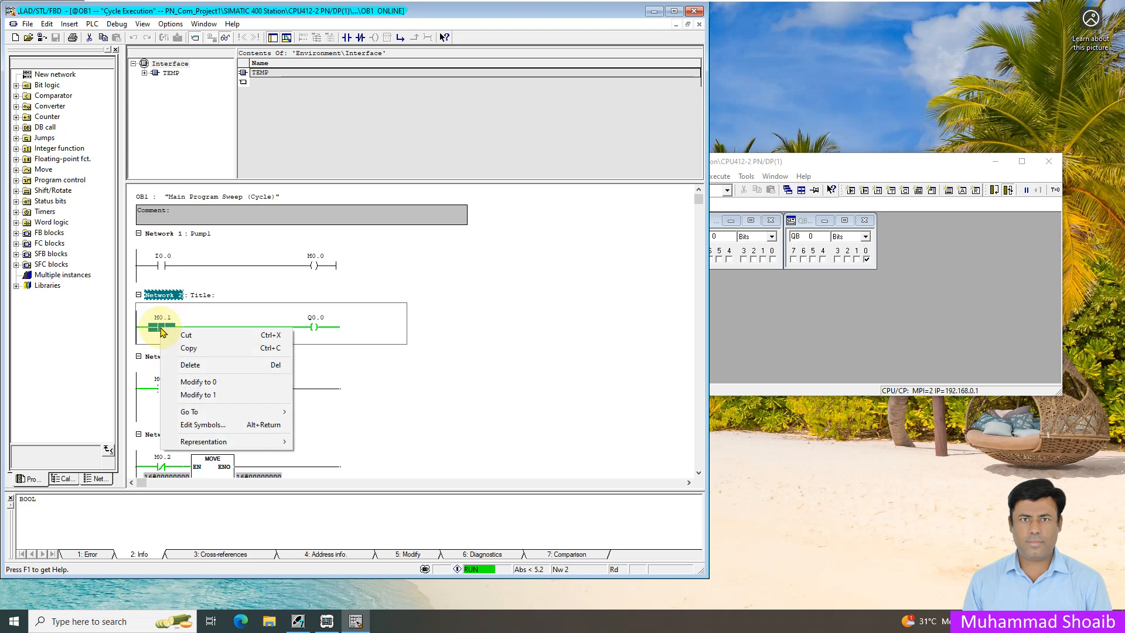
left_click(198, 381)
- Change the monitored values of the MOVE box in Network 4 to decimal representation
scroll(411, 371, "down", 3)
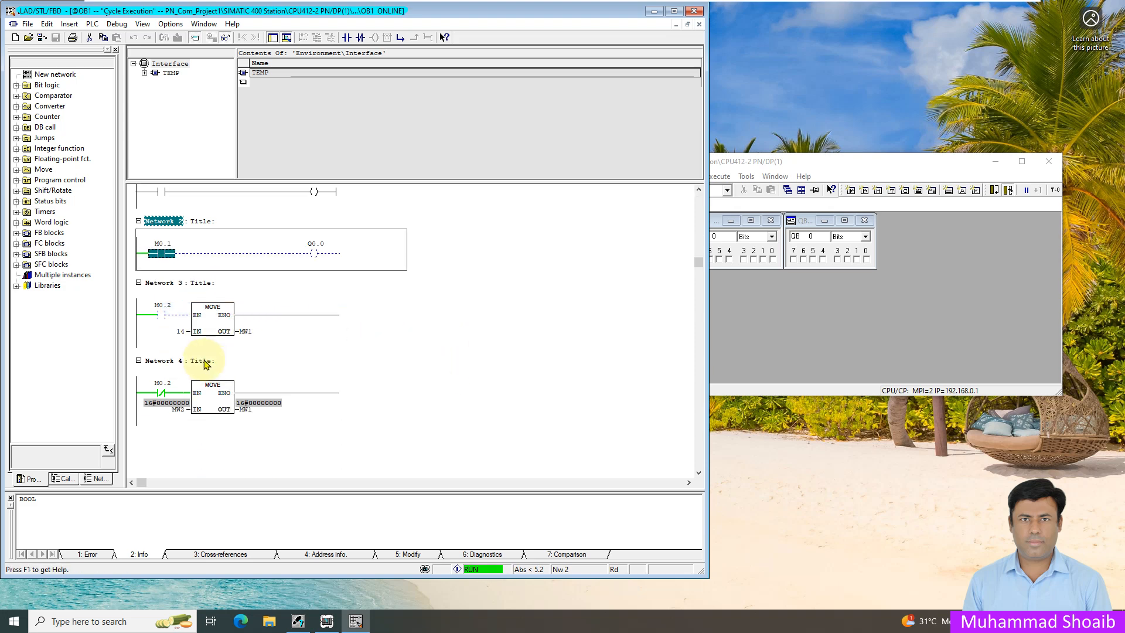
right_click(254, 404)
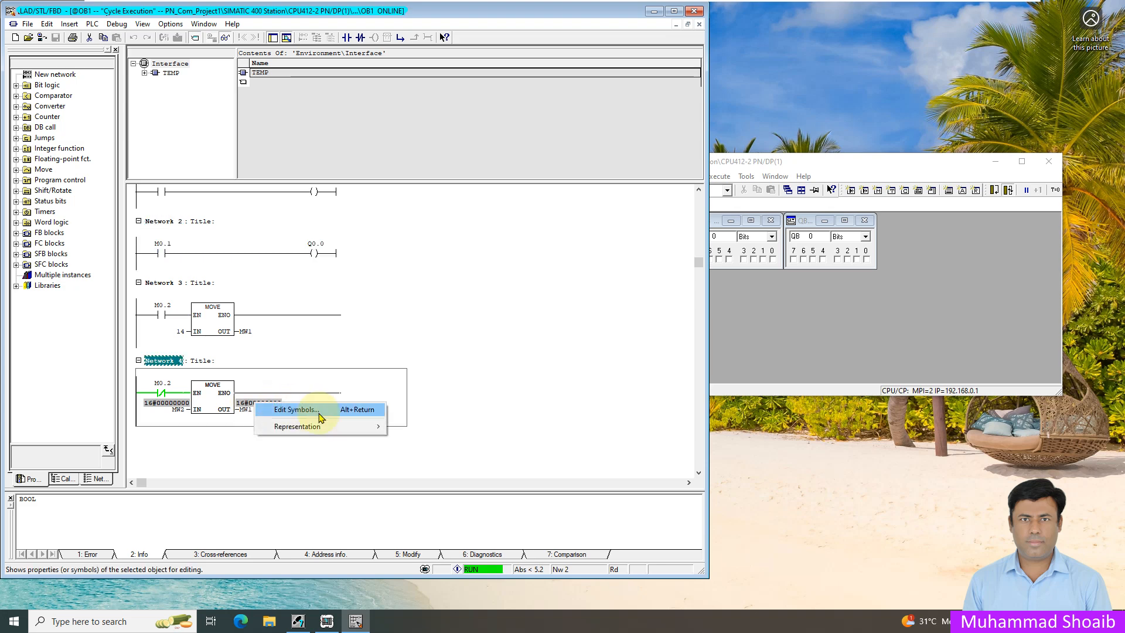
mouse_move(334, 427)
left_click(412, 440)
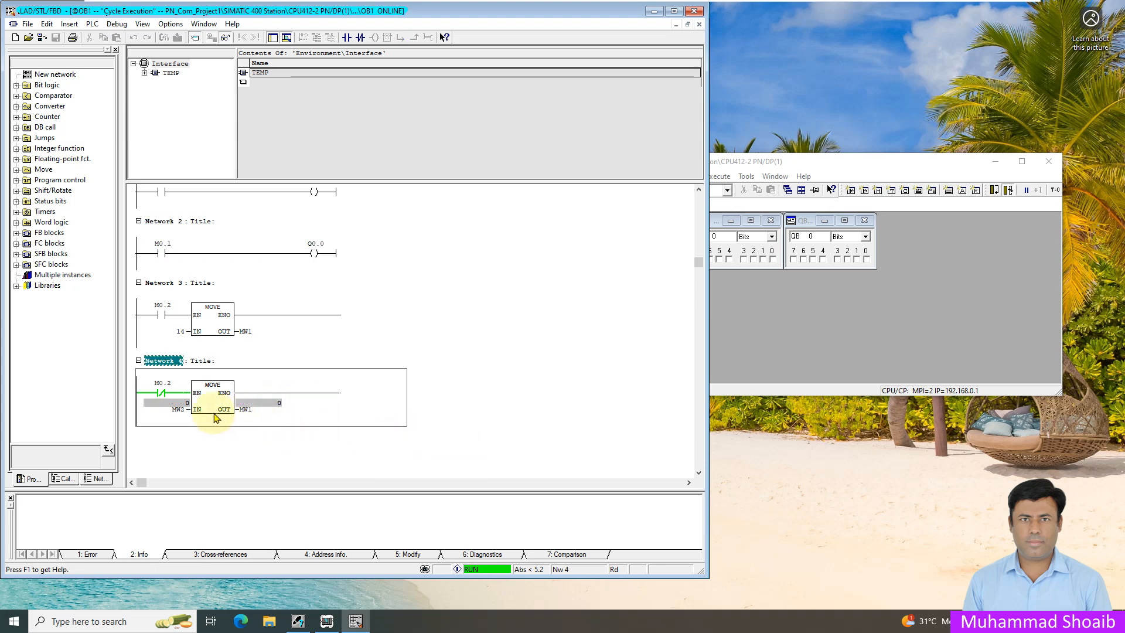
left_click(175, 411)
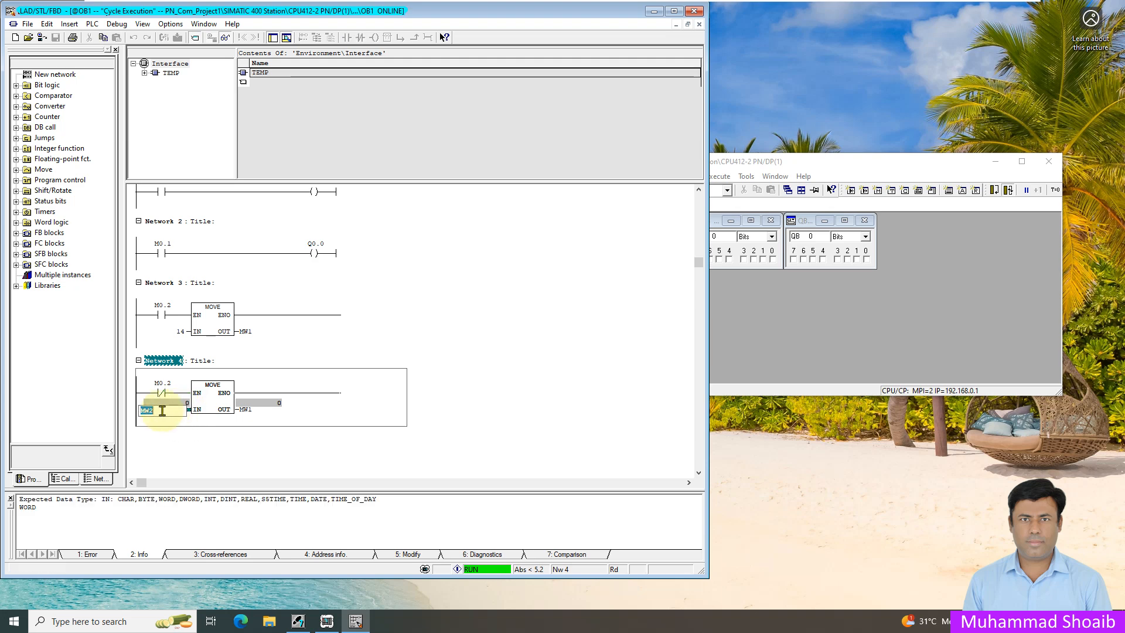
left_click(249, 432)
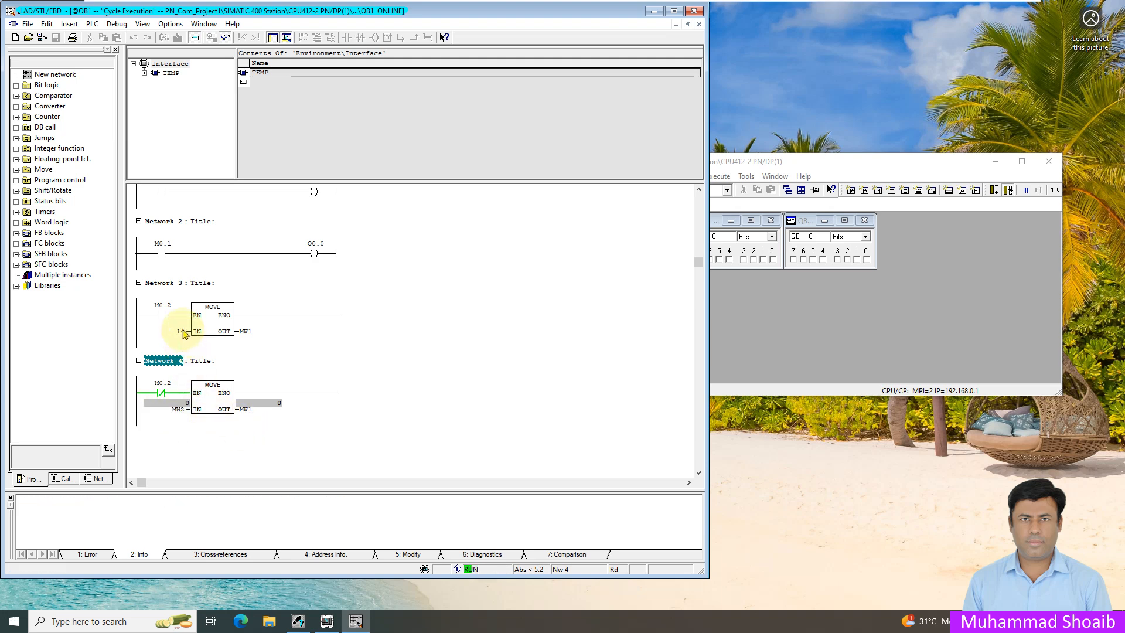
- Test the MOVE logic in Network 3 by modifying contact M0.2 to 1 and back to 0
left_click(163, 315)
right_click(163, 315)
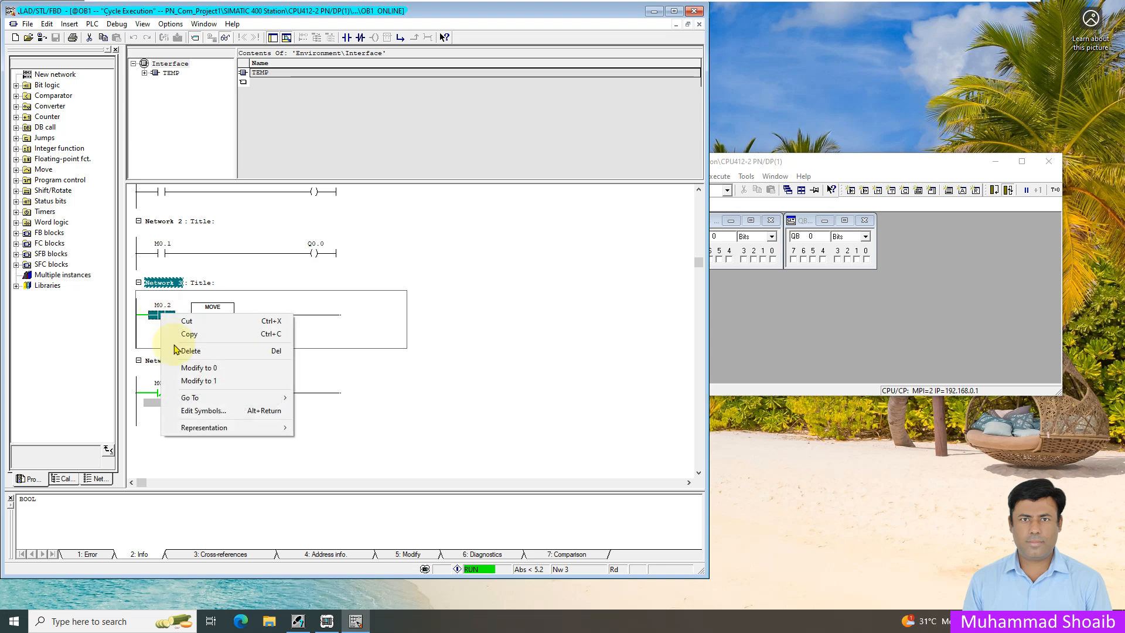
left_click(219, 386)
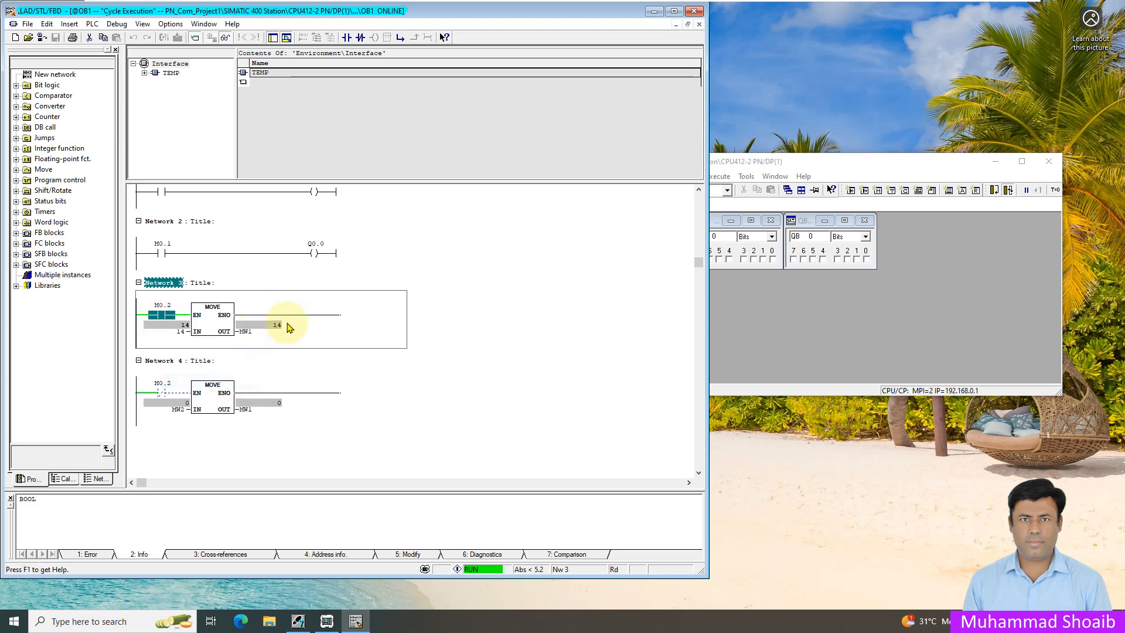
right_click(165, 319)
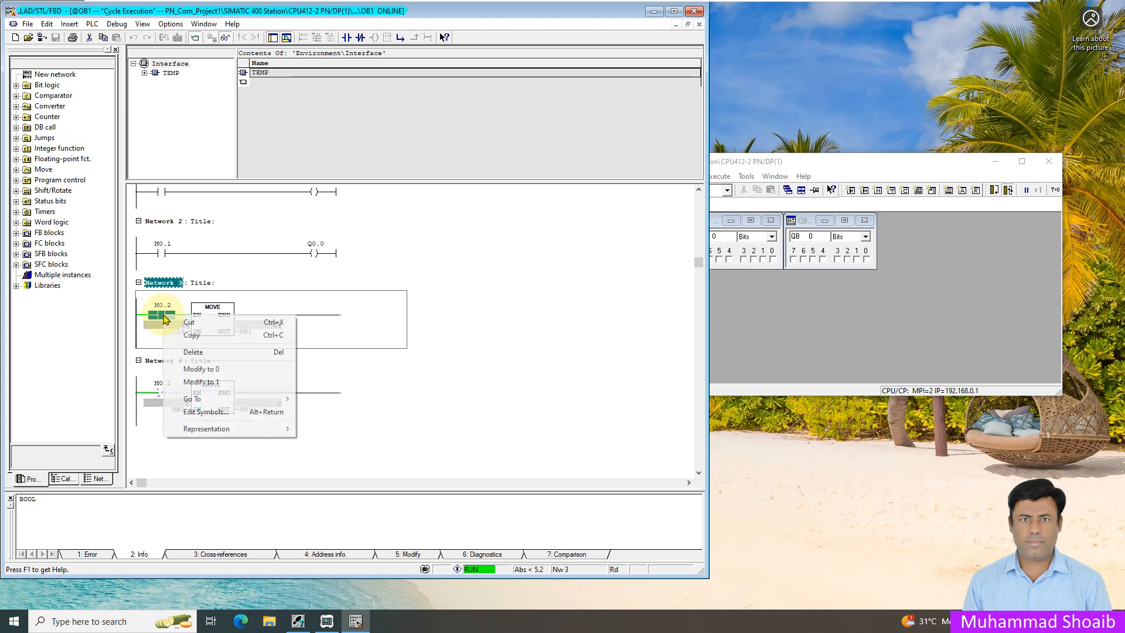
left_click(245, 383)
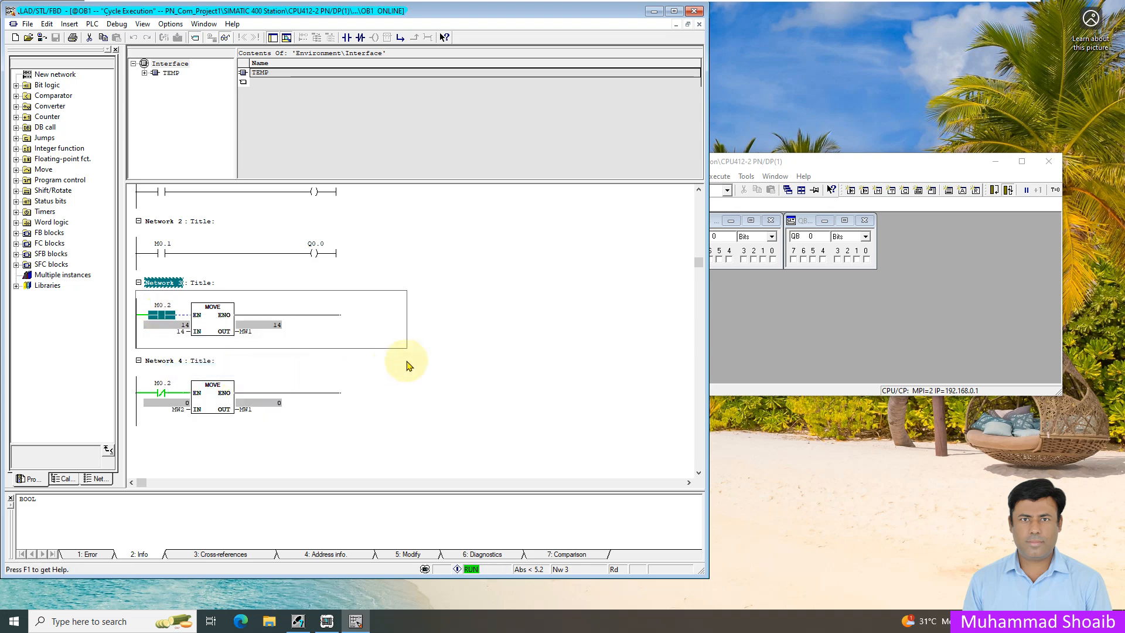
left_click(504, 375)
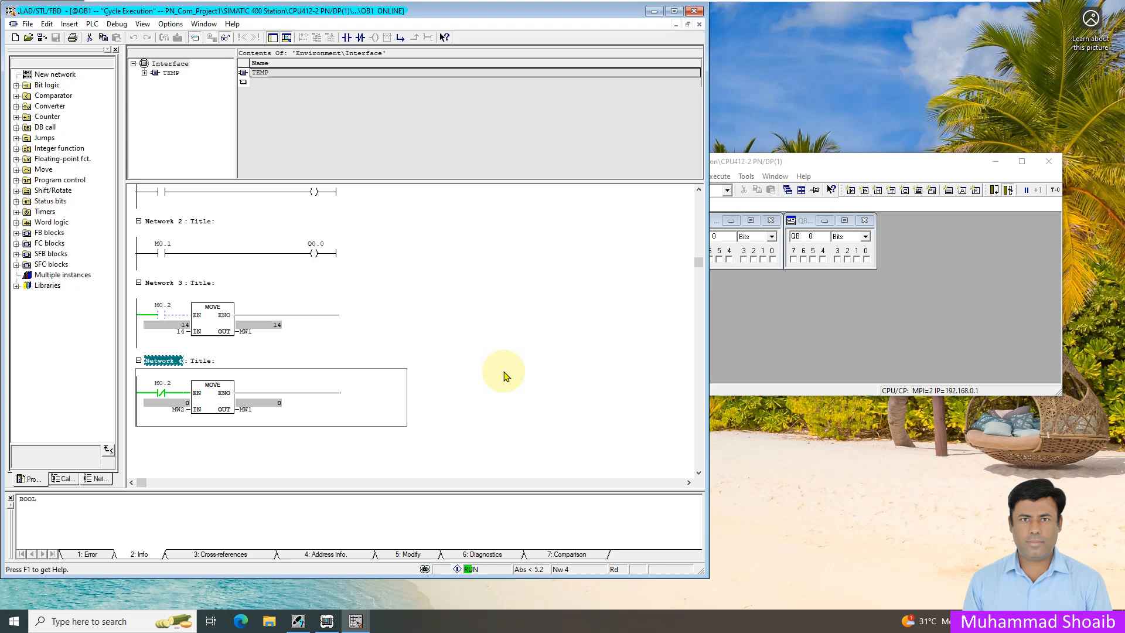
left_click(355, 343)
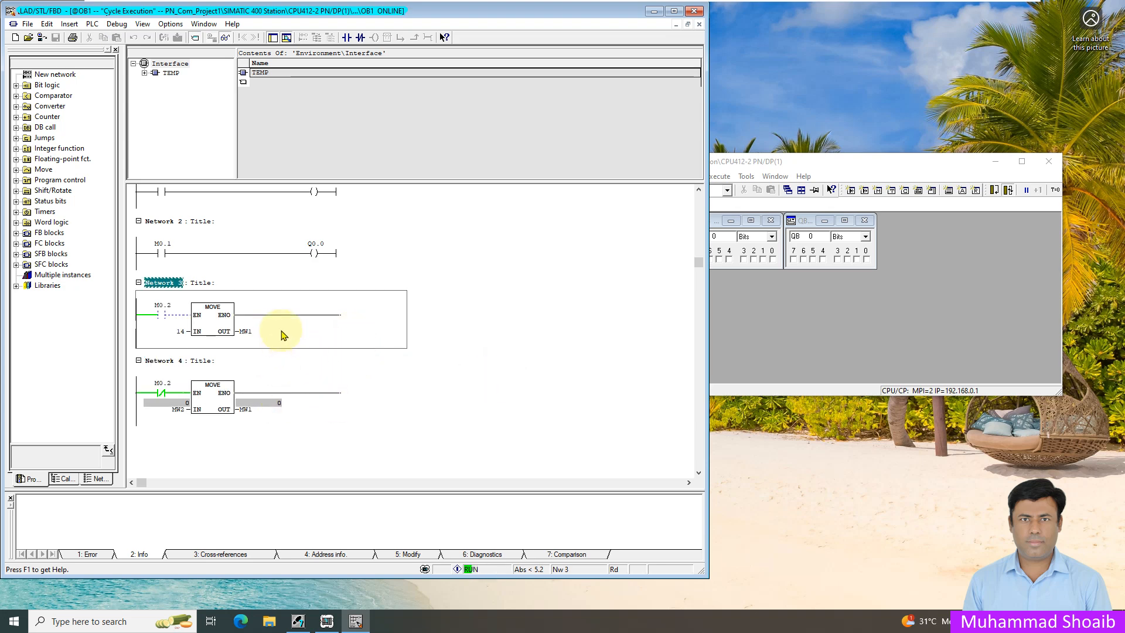
left_click(451, 320)
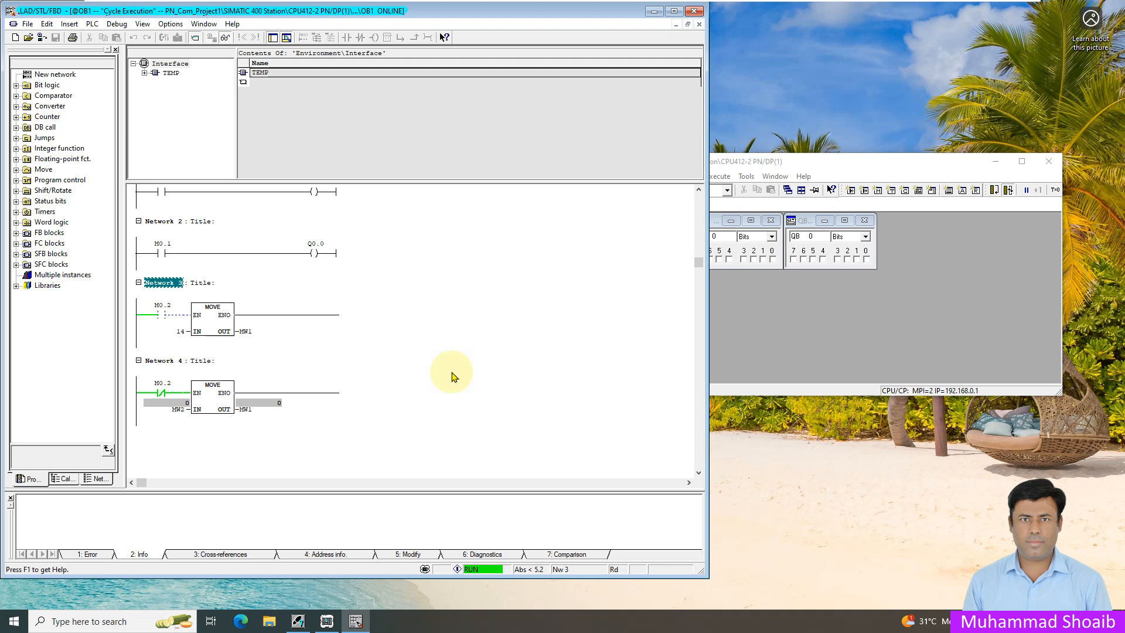
- Minimize the ladder editor, SIMATIC Manager and the simulator, and start SIMATIC WinCC Explorer
left_click(223, 37)
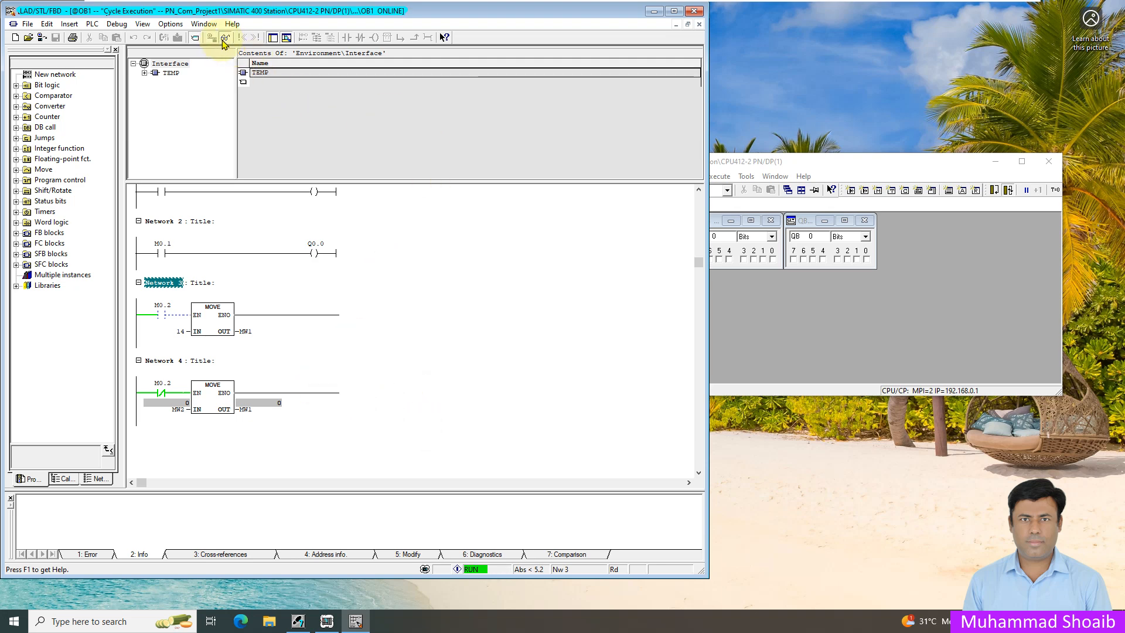
left_click(653, 12)
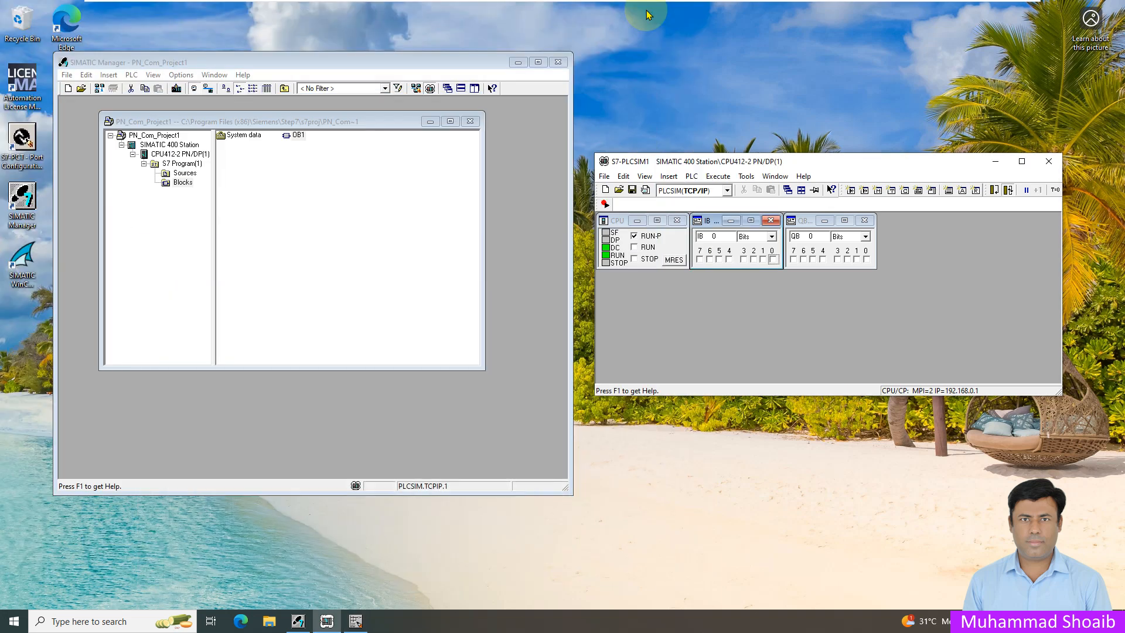
left_click(517, 63)
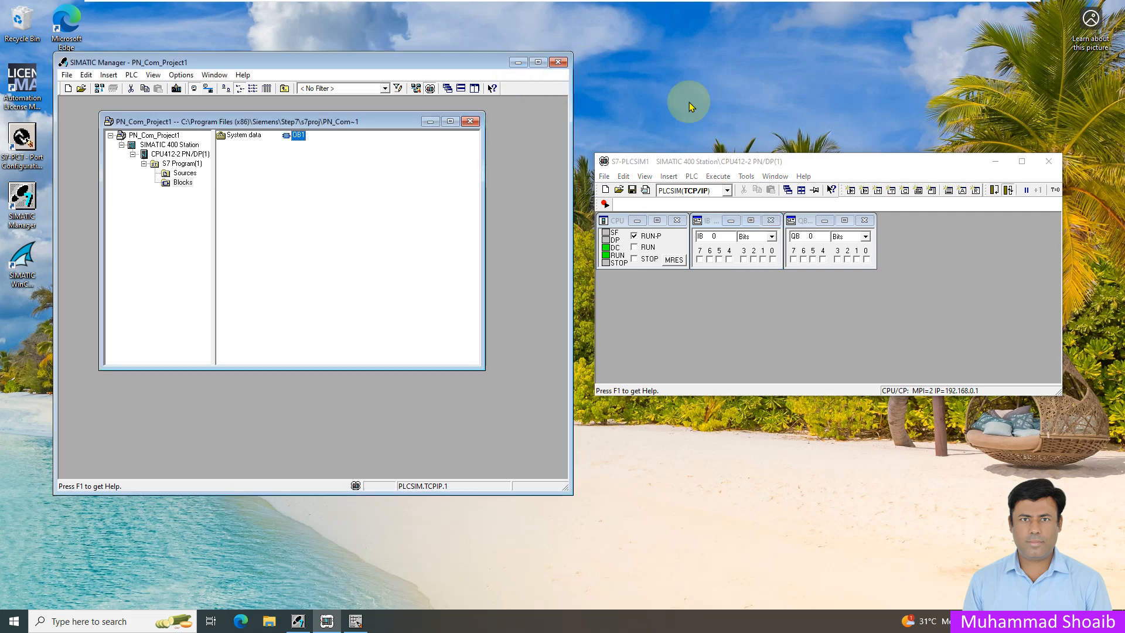
left_click(995, 165)
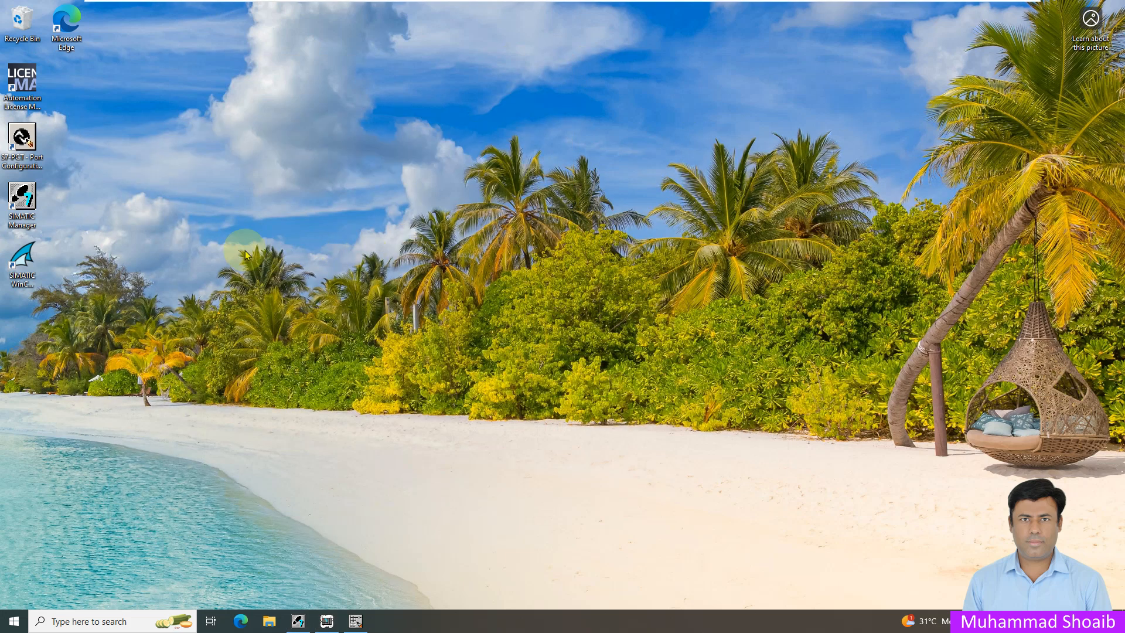
double_click(28, 256)
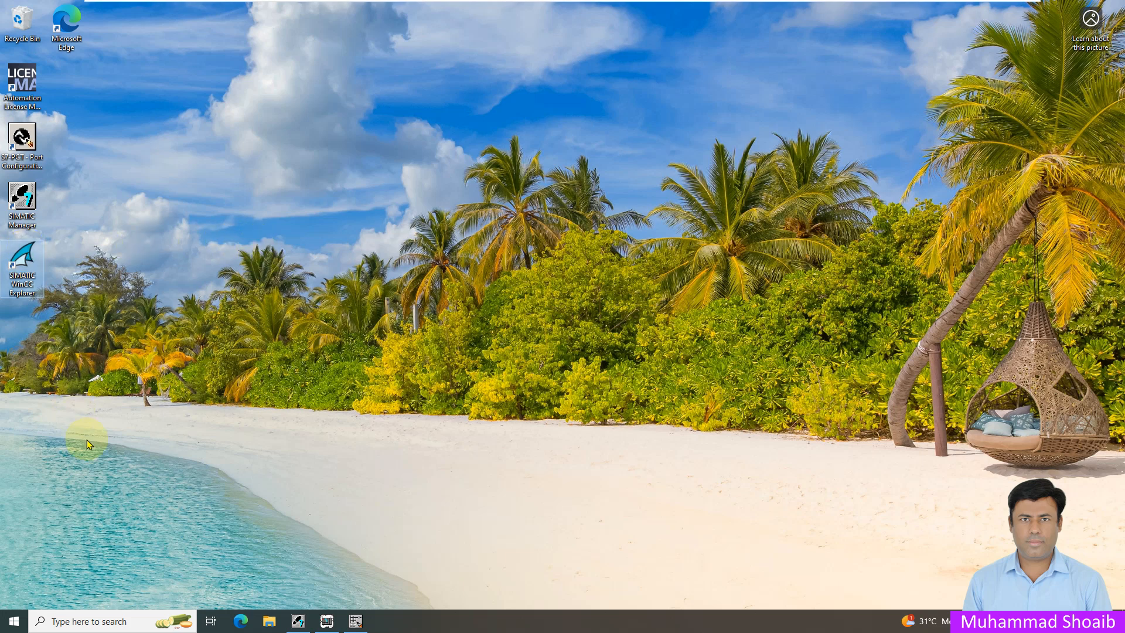
left_click(155, 298)
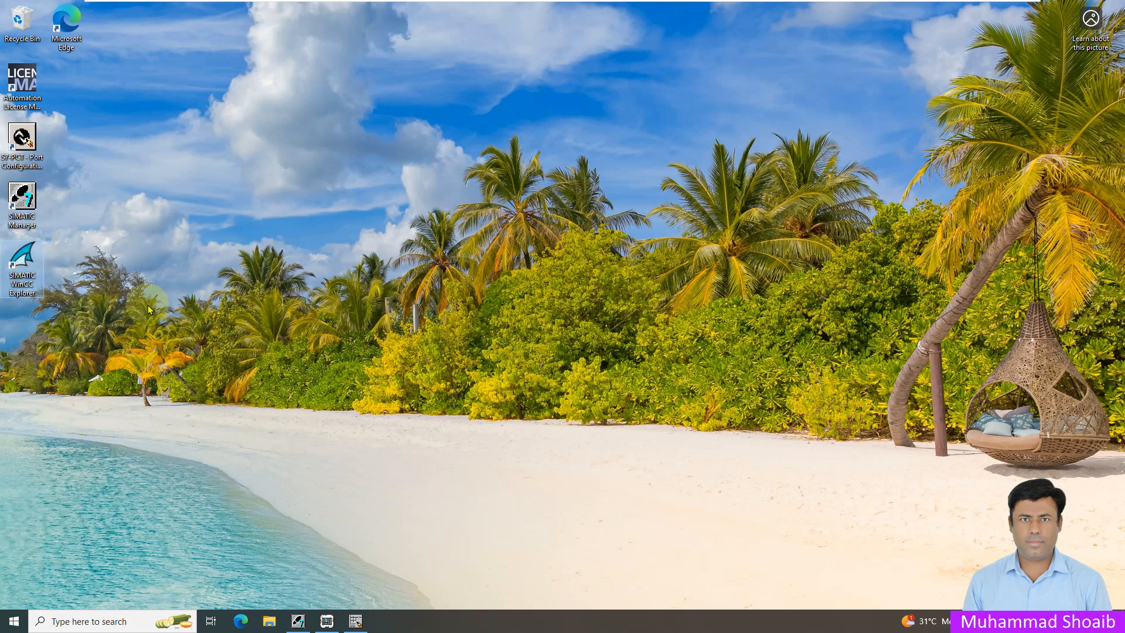
left_click(21, 269)
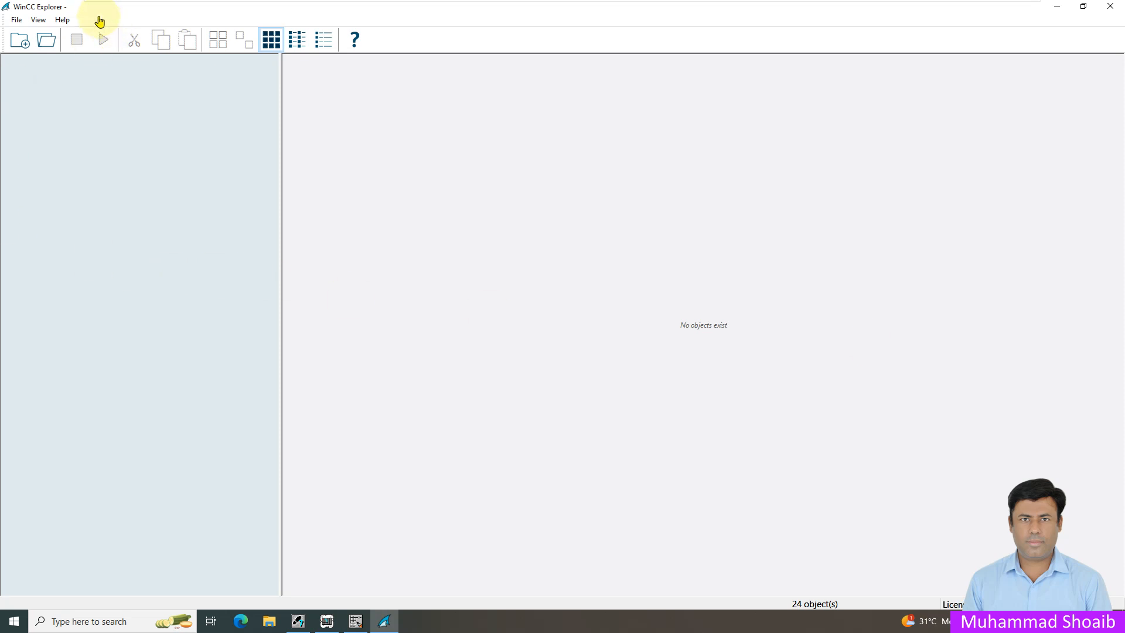
- Create a new single-user WinCC project named PN_Comm_Project01 in the default project path
left_click(15, 22)
left_click(20, 32)
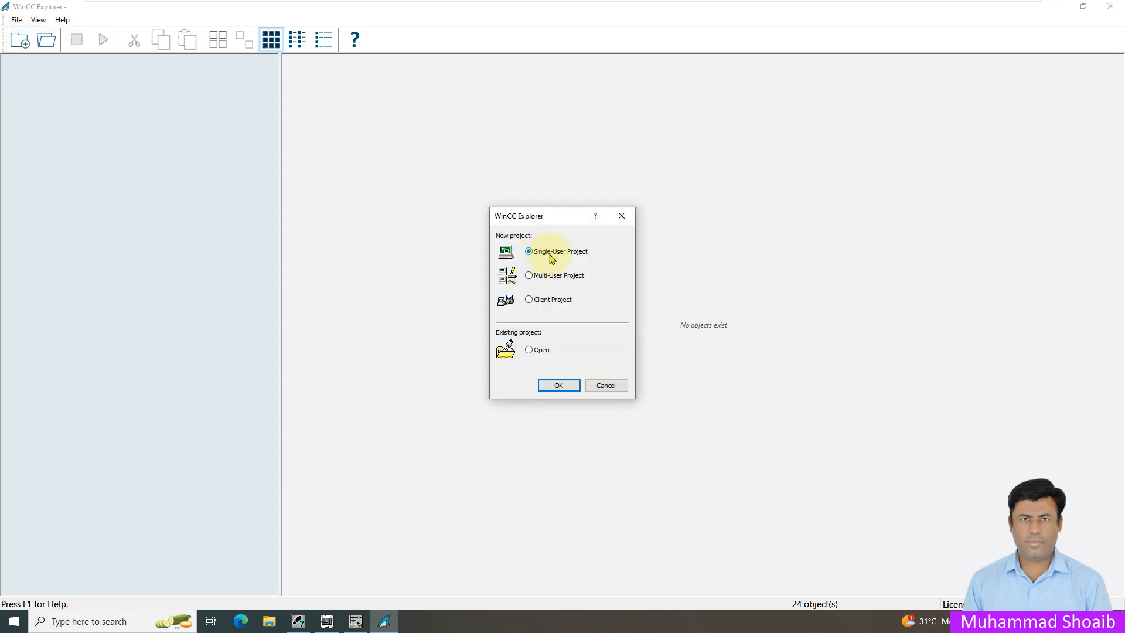
left_click(559, 385)
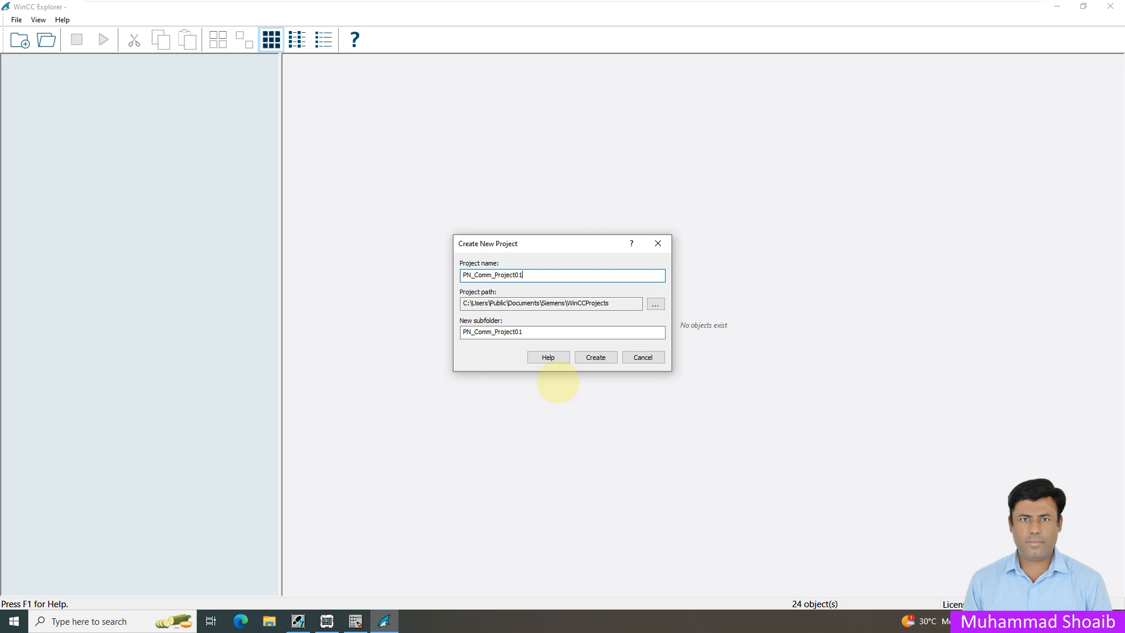
left_click(598, 355)
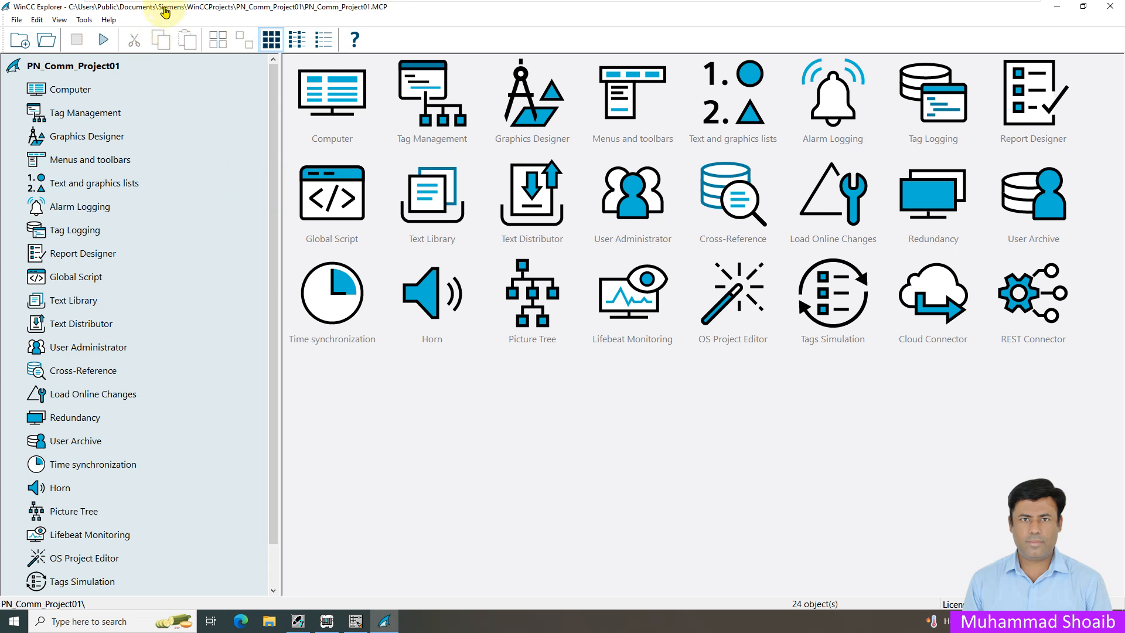
- Open Tag Management, add the SIMATIC S7 Protocol Suite communication driver and expand its channel list
left_click(71, 115)
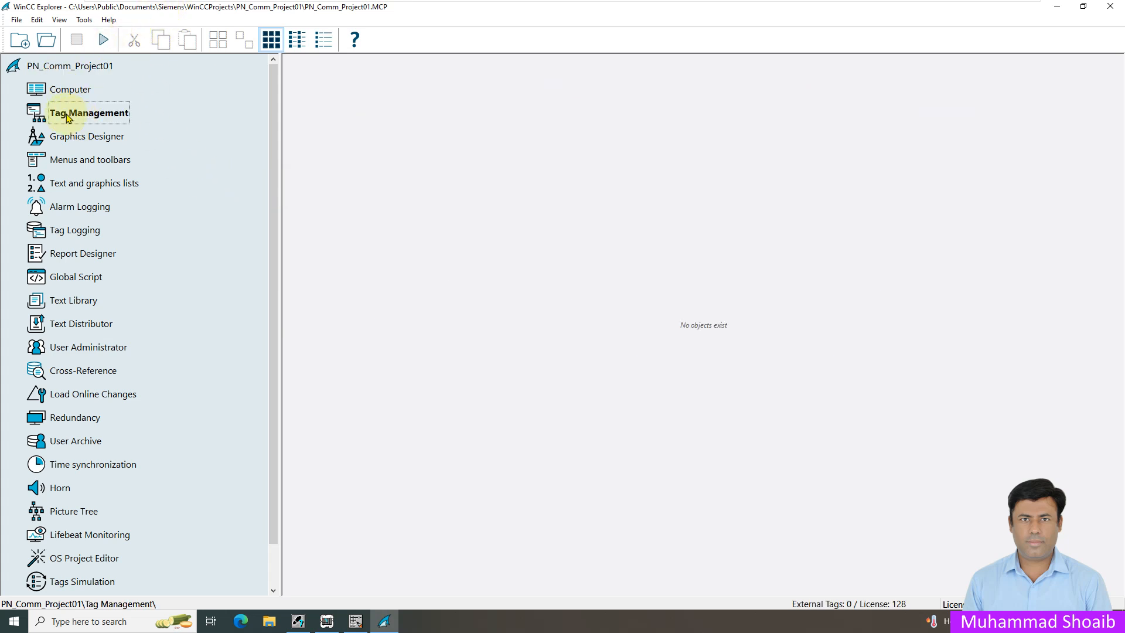
right_click(75, 118)
left_click(107, 124)
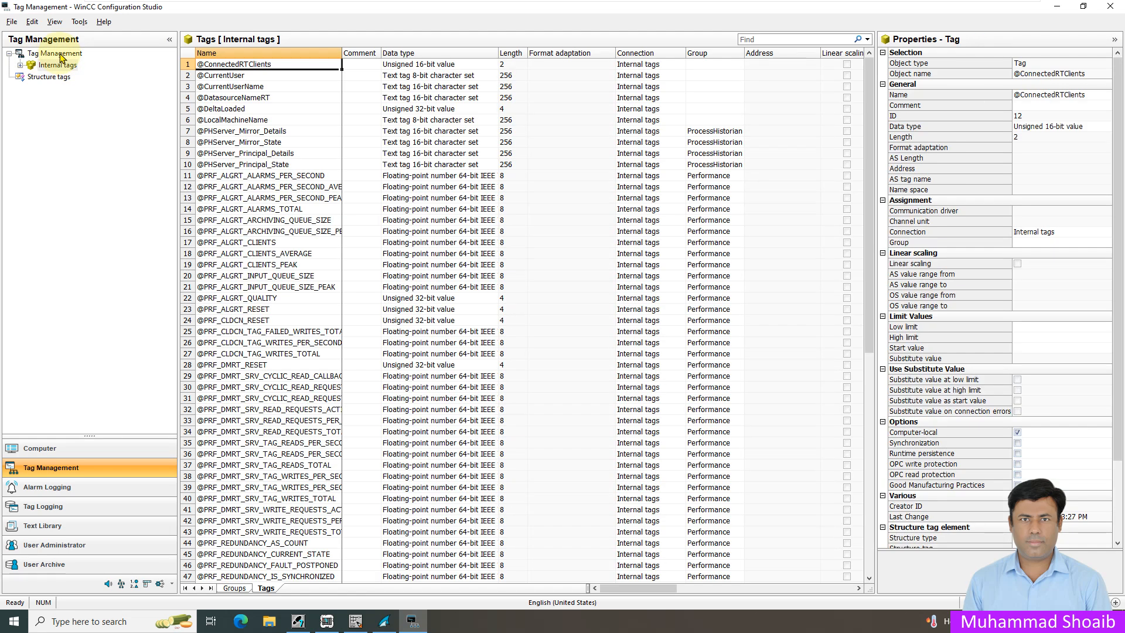
right_click(61, 54)
mouse_move(100, 64)
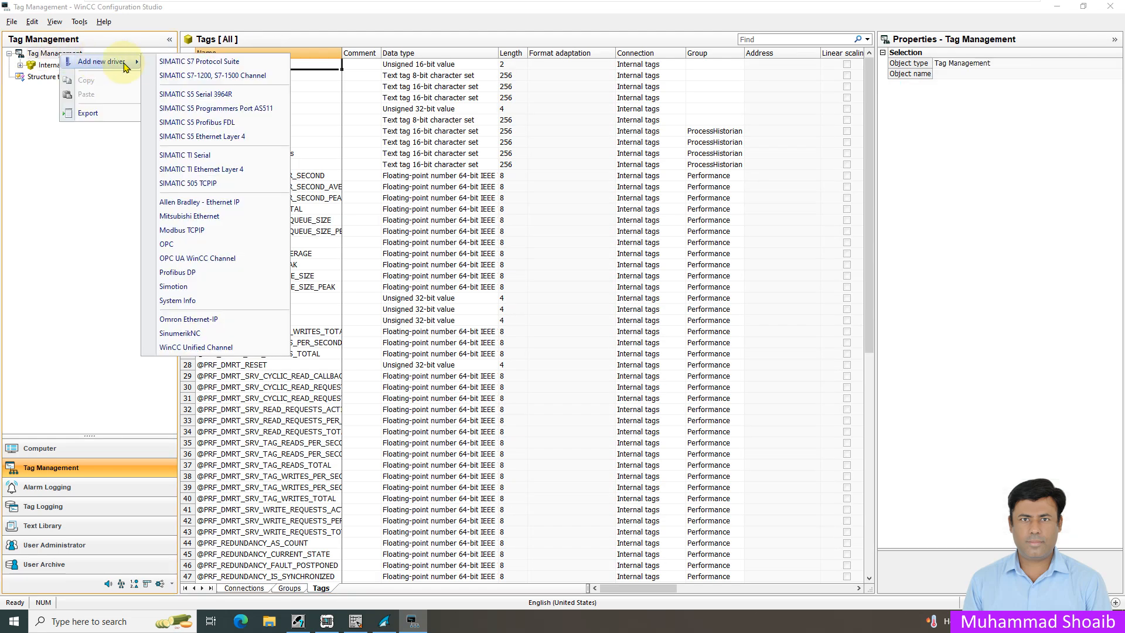
left_click(173, 64)
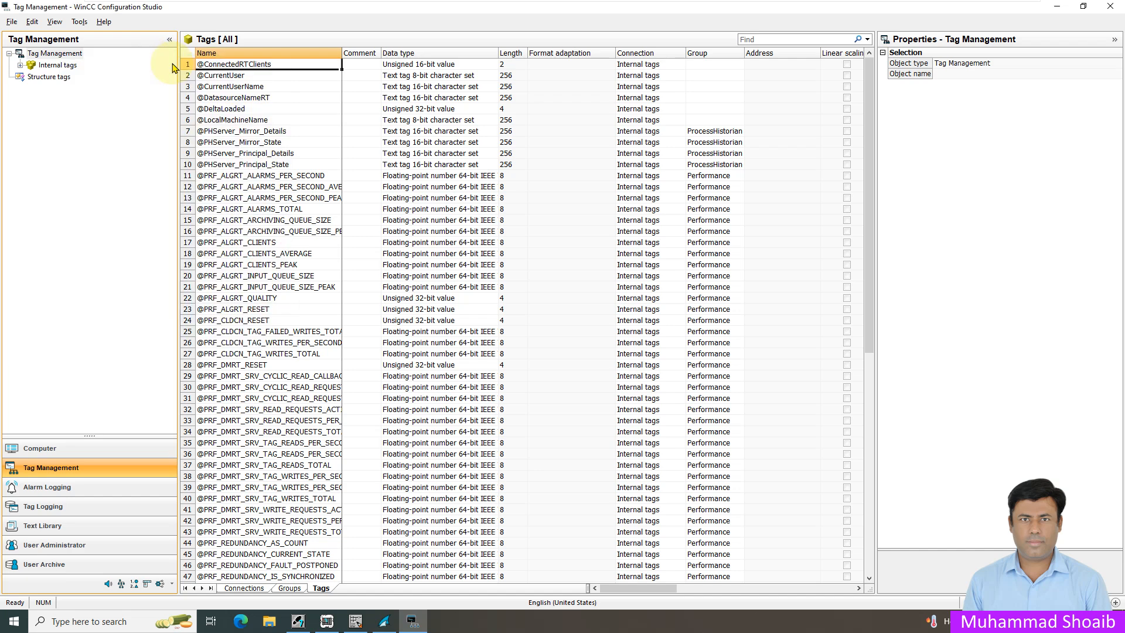
double_click(94, 78)
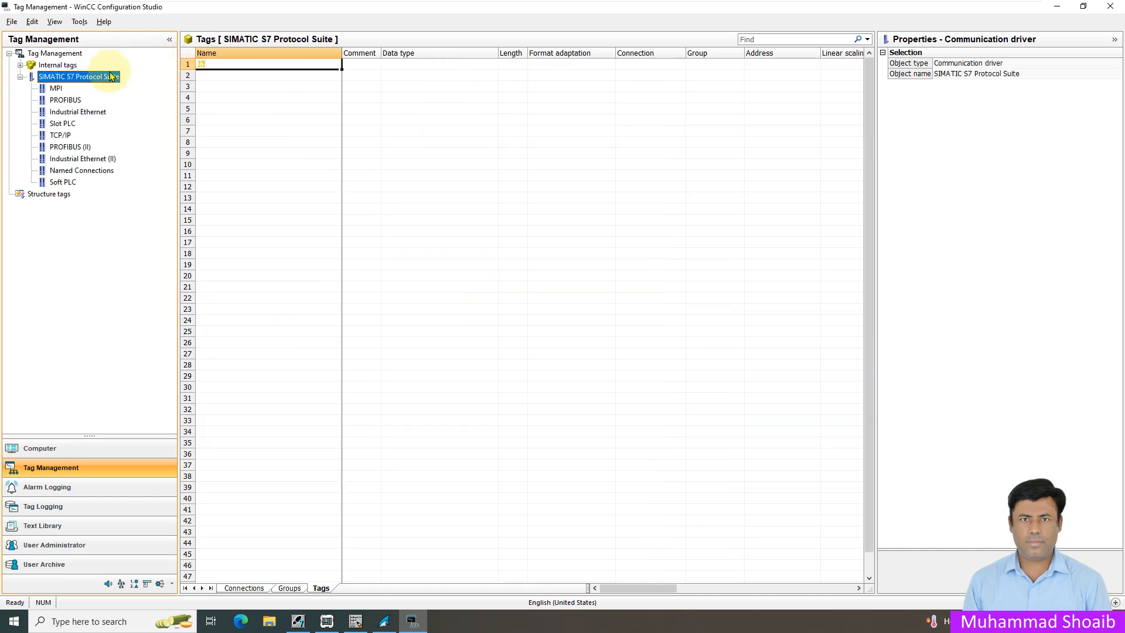
- Set the logical device name in the TCP/IP channel's system parameters to PLCSIM.TCPIP.1
left_click(65, 135)
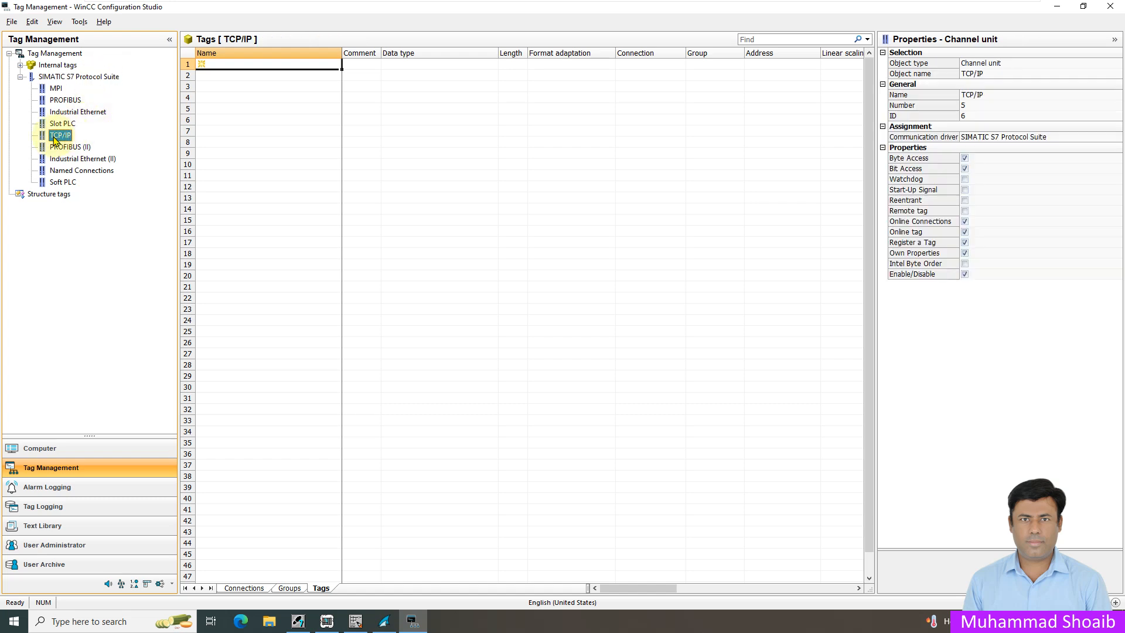
right_click(63, 136)
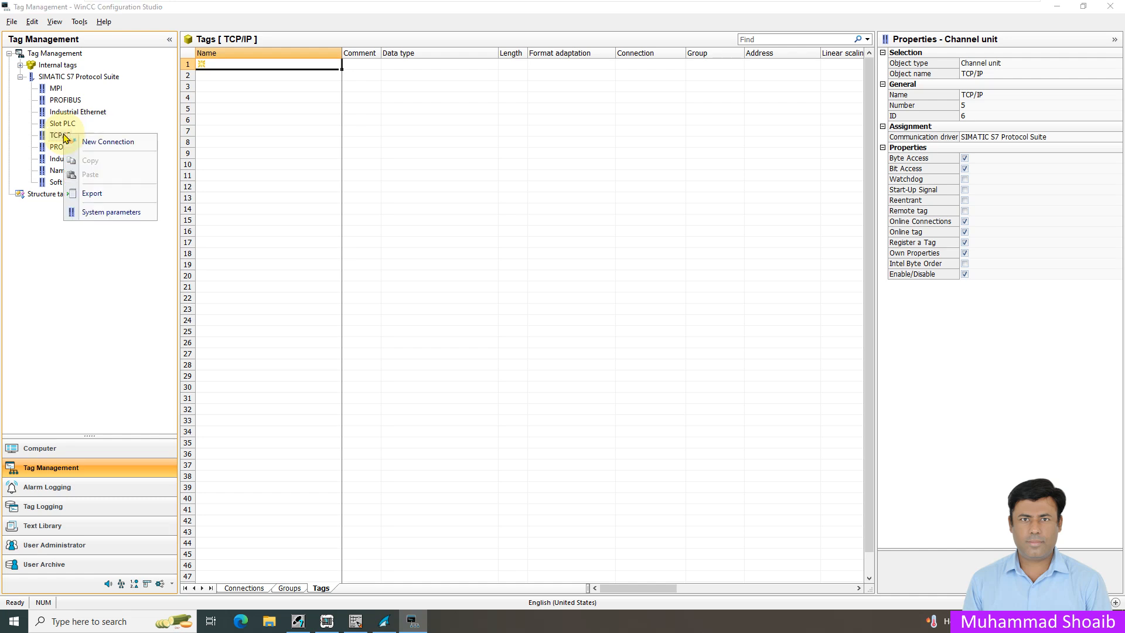
left_click(110, 214)
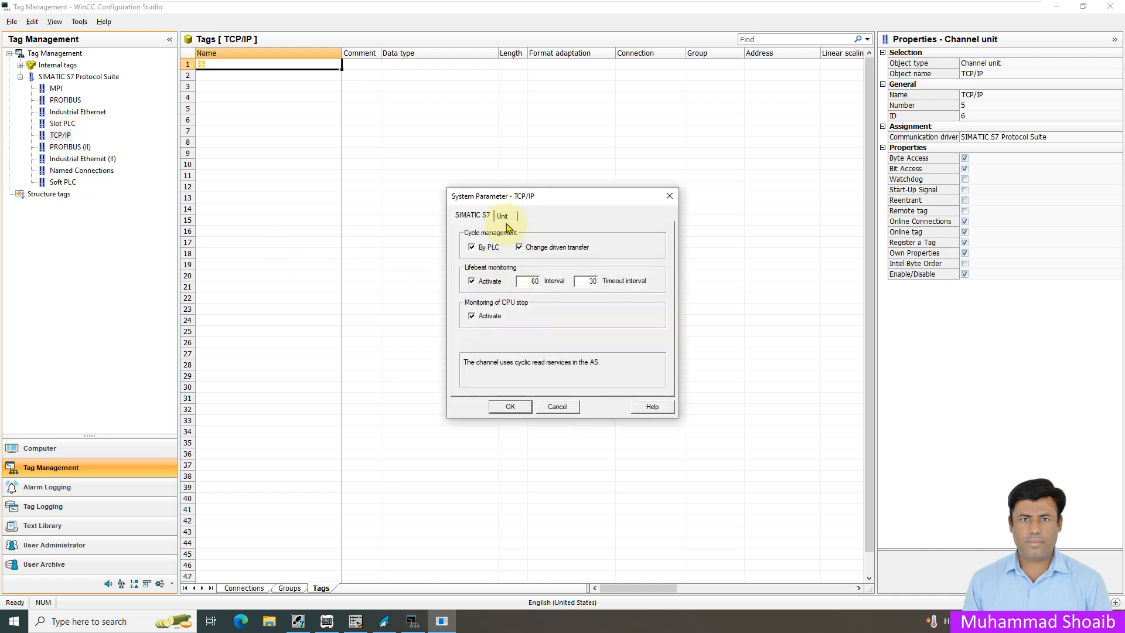
left_click(503, 216)
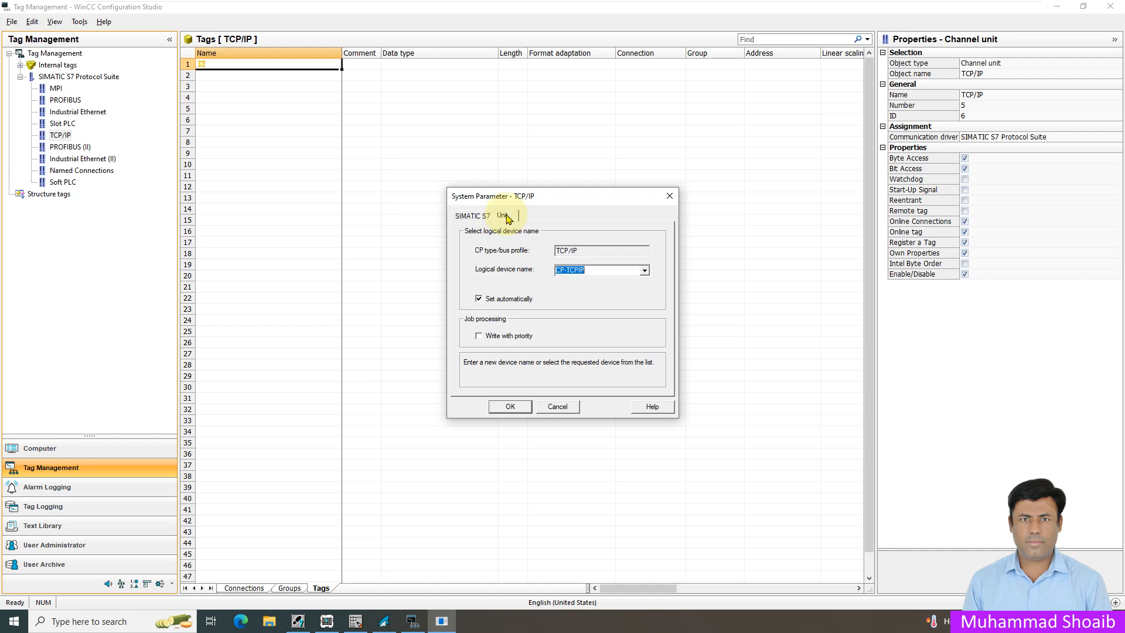
left_click(645, 271)
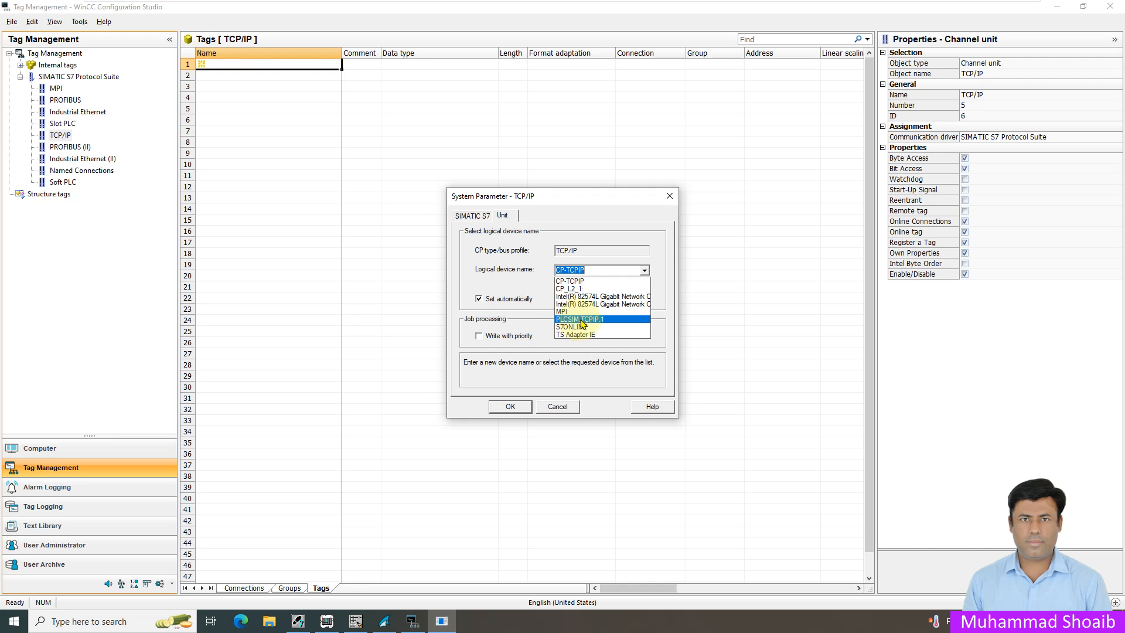
left_click(600, 325)
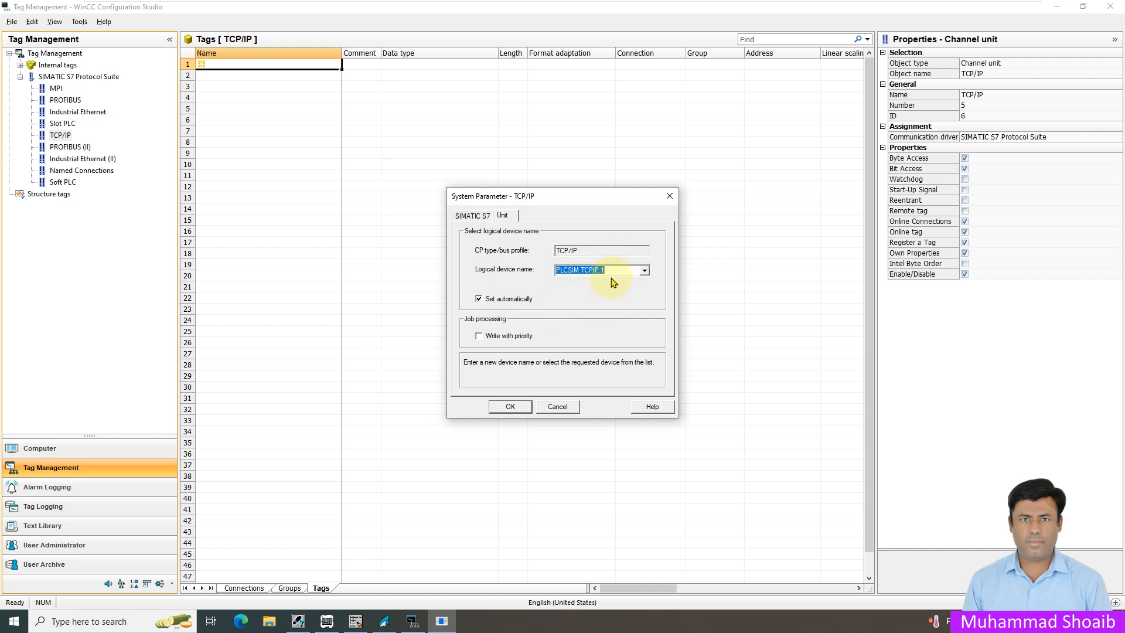
left_click(510, 407)
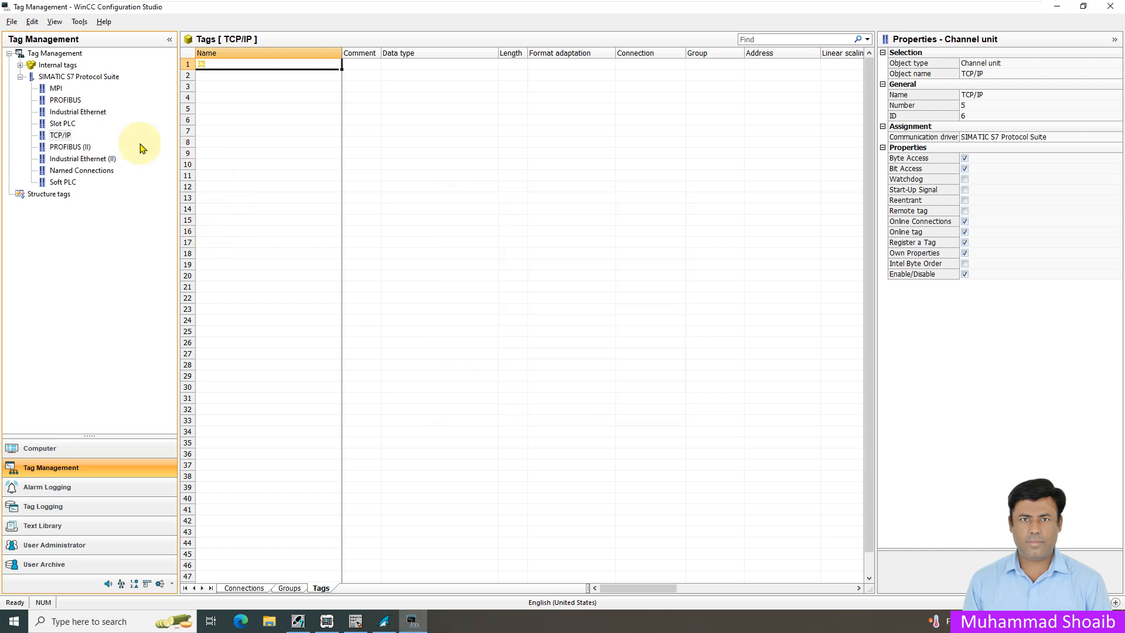
- Create a new connection under the TCP/IP channel and name it S7400
left_click(59, 136)
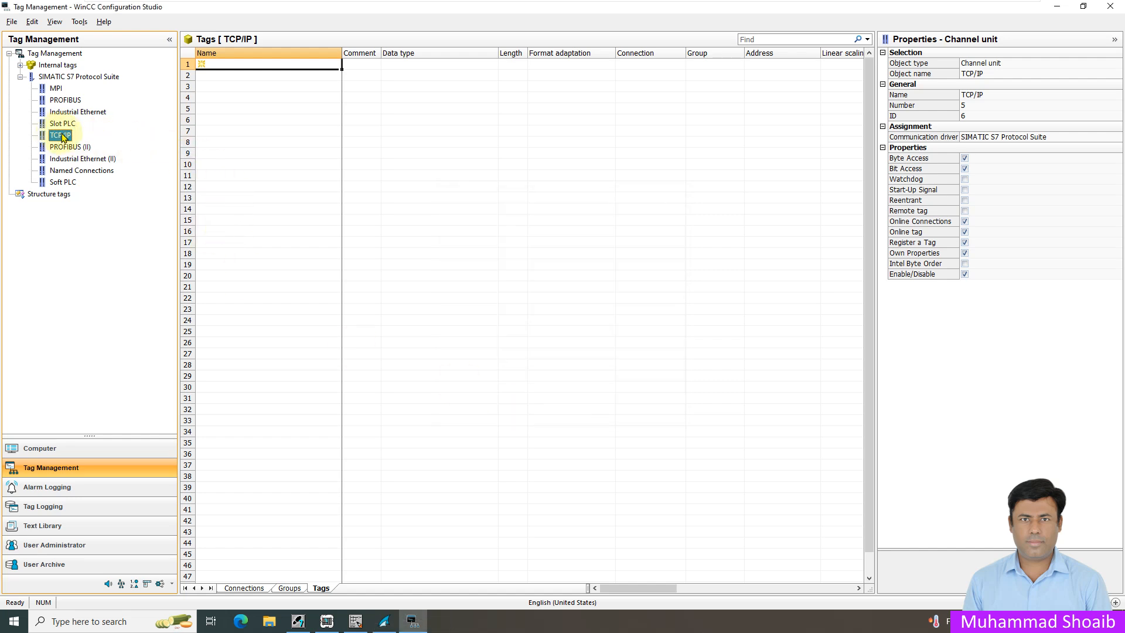
right_click(61, 136)
left_click(87, 143)
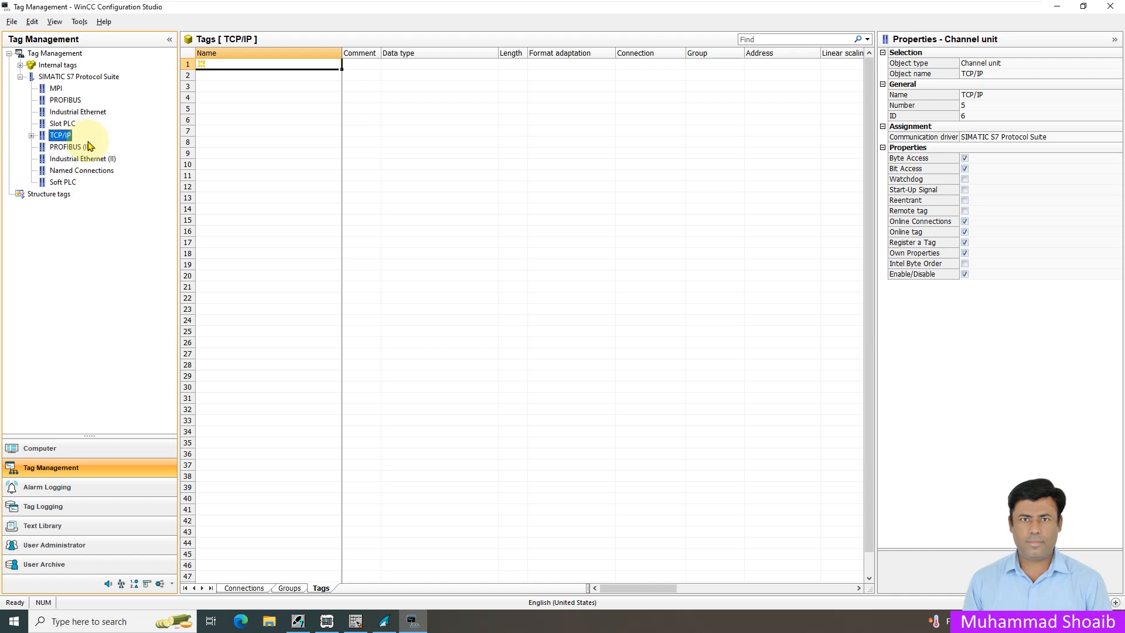
left_click(31, 136)
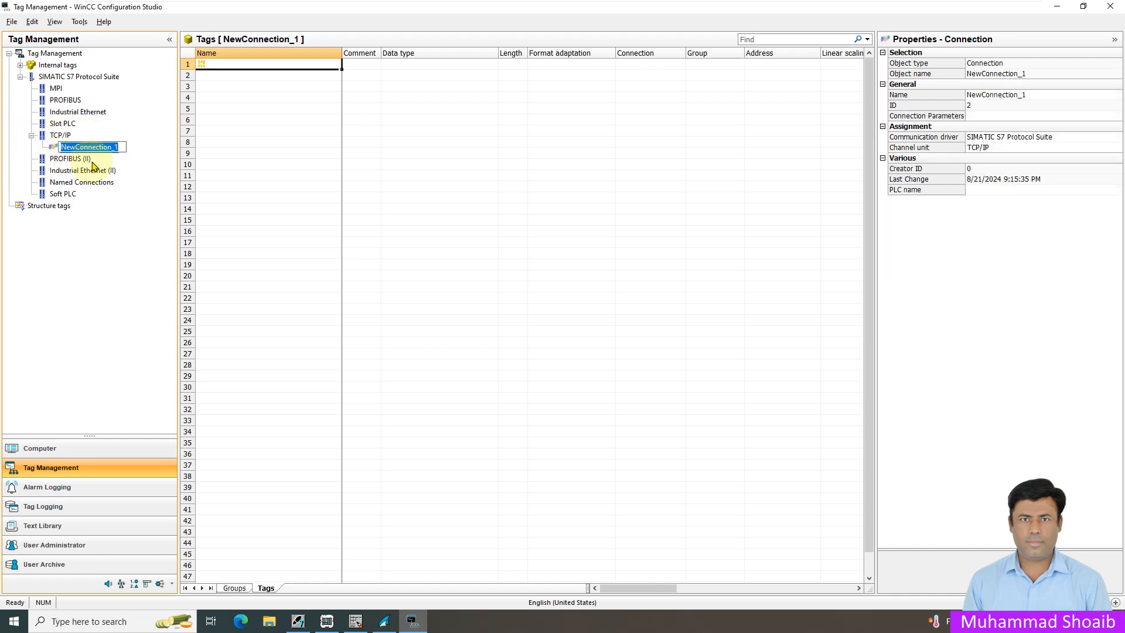
type("S7400")
key("Return")
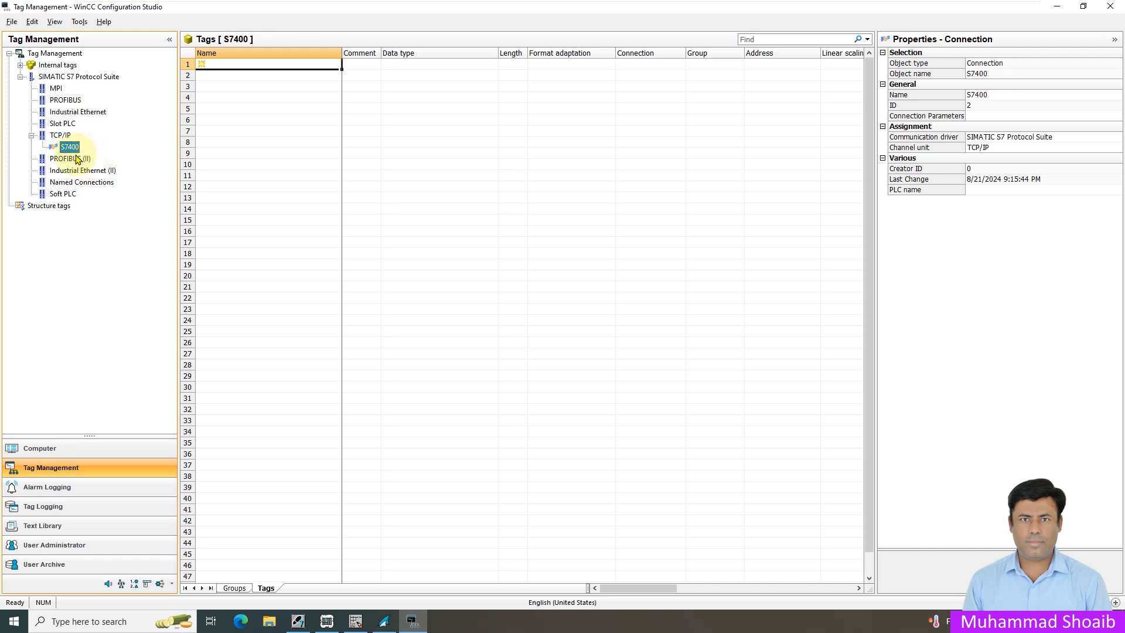
- Open the S7400 connection parameters, switch to SIMATIC Manager and open the SIMATIC 400 Station's hardware configuration
right_click(69, 149)
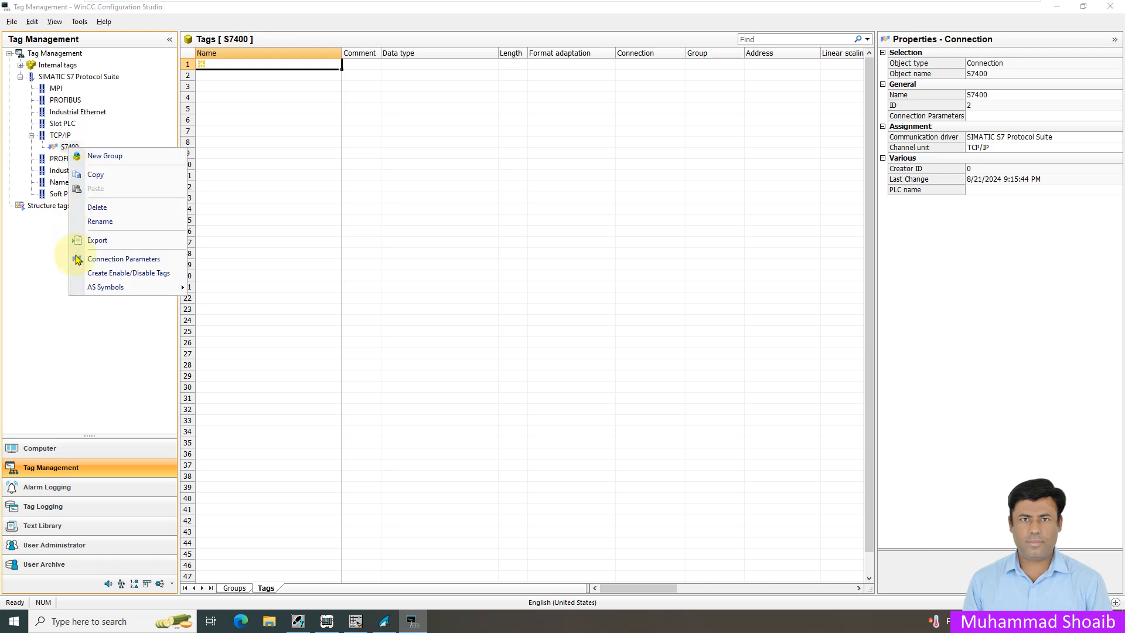
left_click(109, 260)
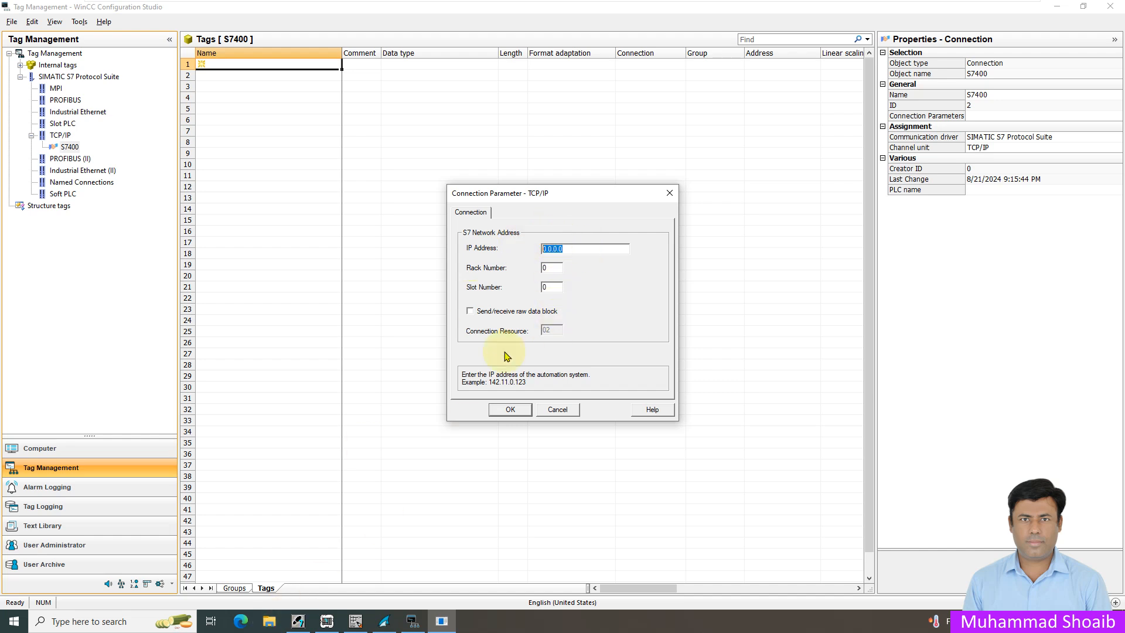
left_click(298, 622)
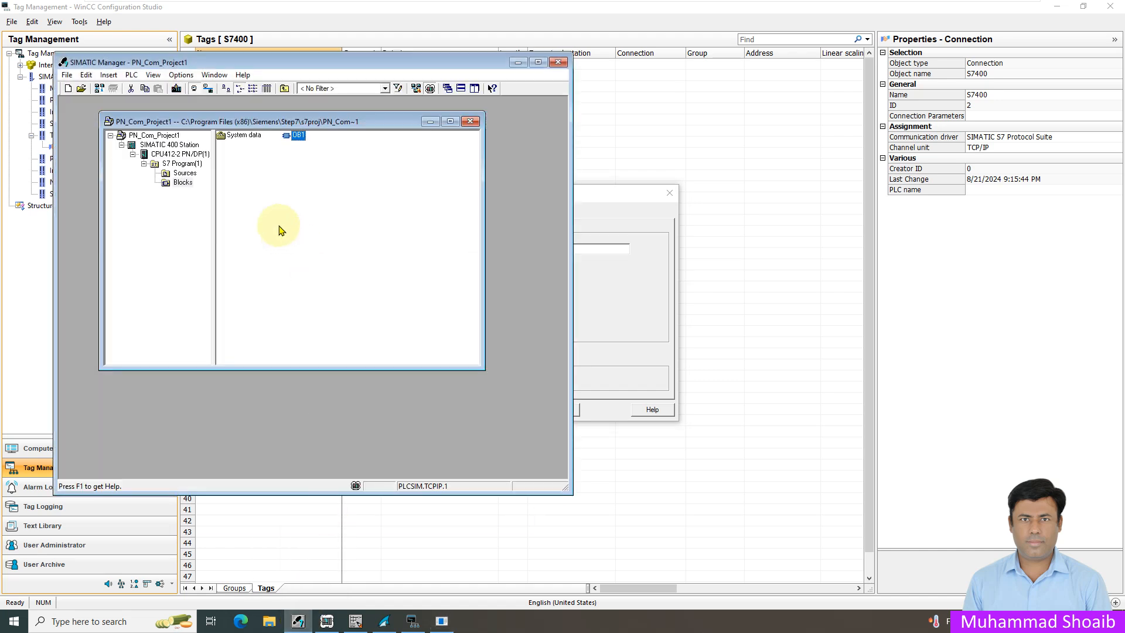
left_click(169, 145)
left_click(241, 138)
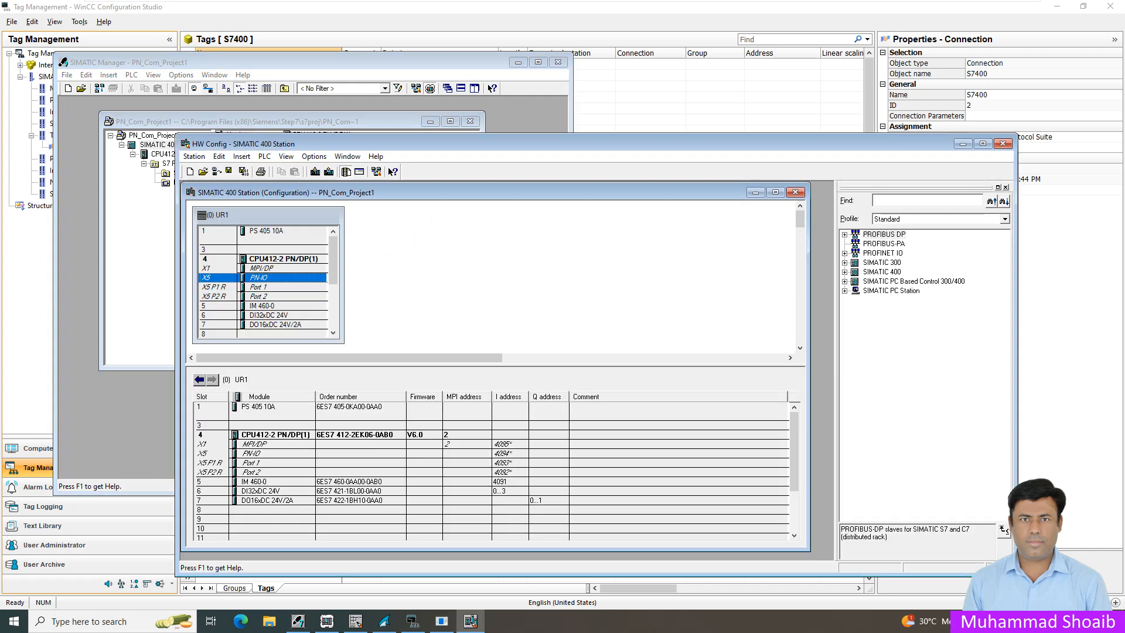
- Check the IP address in the properties of the CPU's PN-IO interface, and close them without changes
left_click(275, 278)
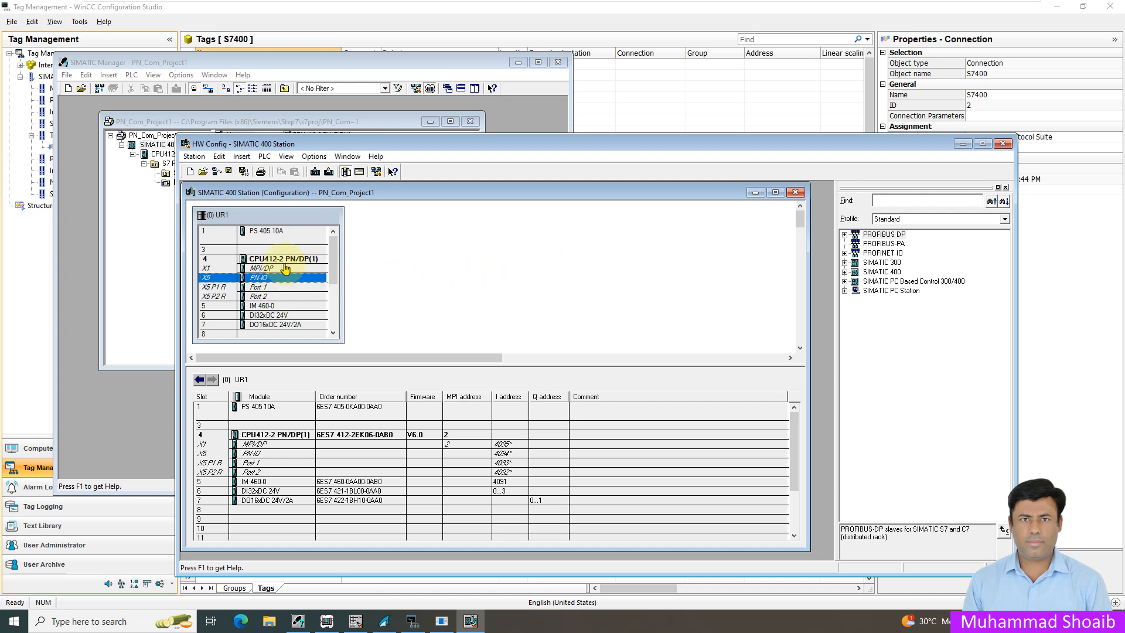
left_click(284, 258)
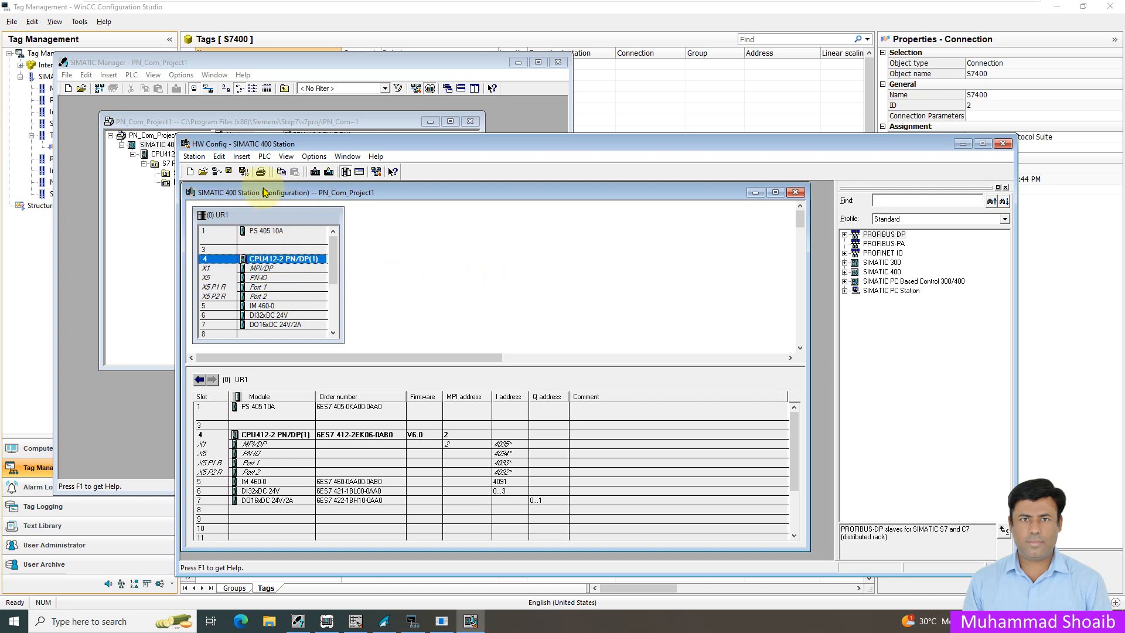
left_click(264, 279)
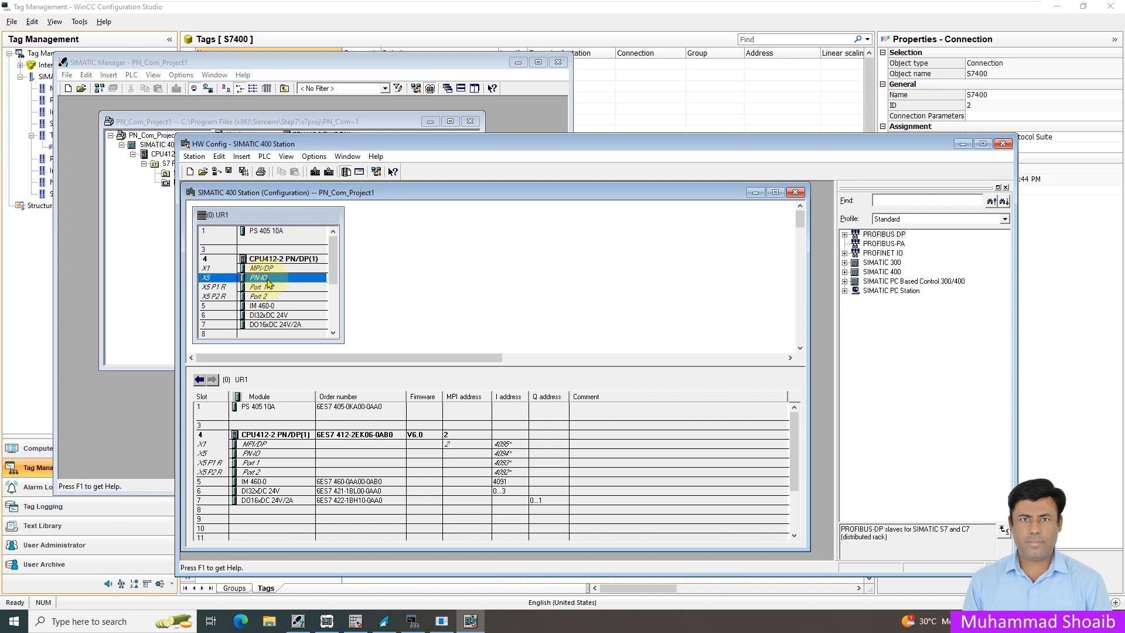
right_click(272, 282)
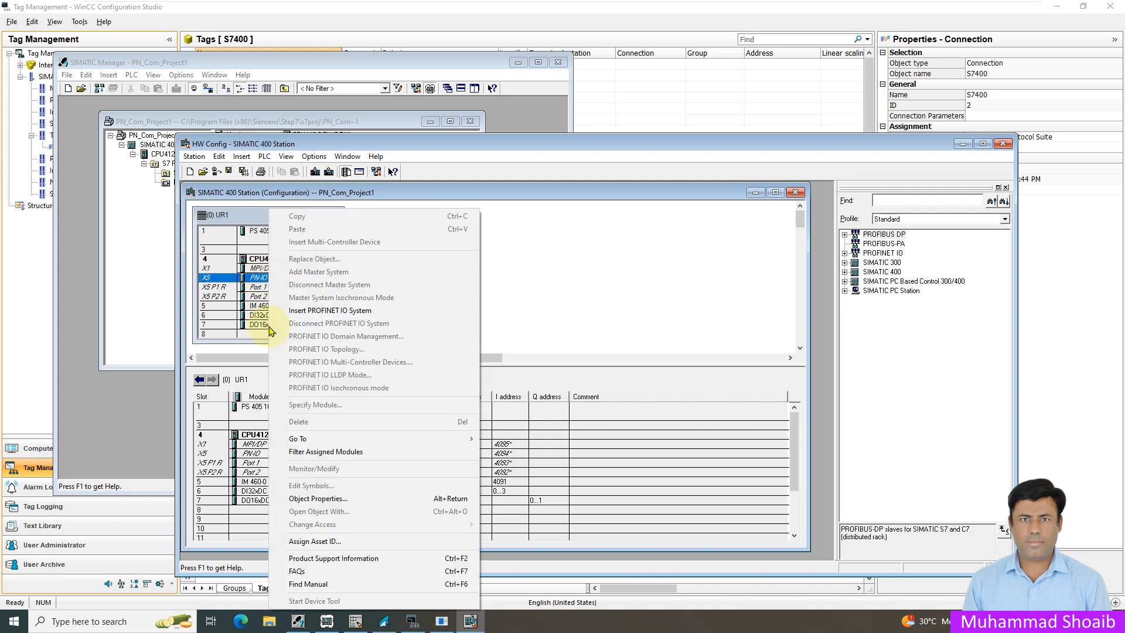
left_click(341, 503)
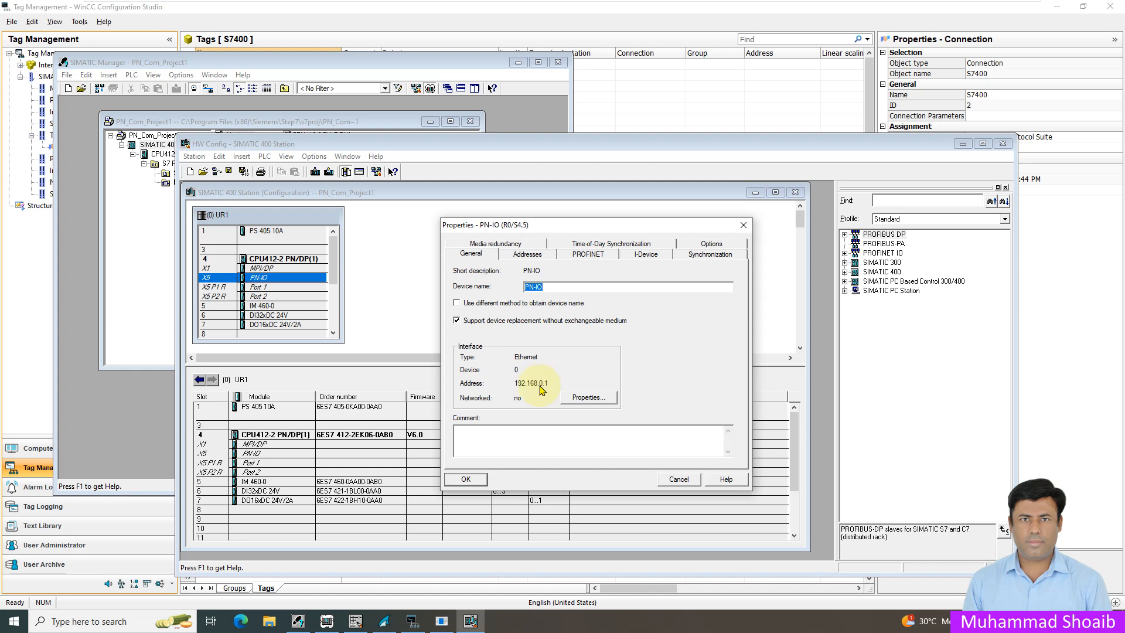
left_click(674, 479)
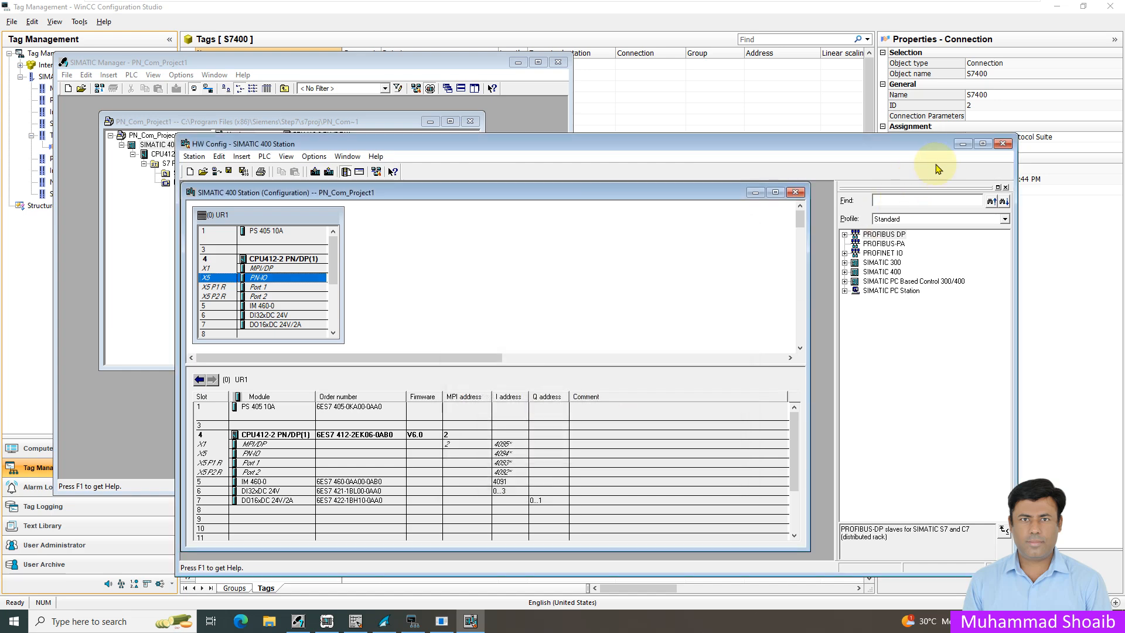
left_click(963, 143)
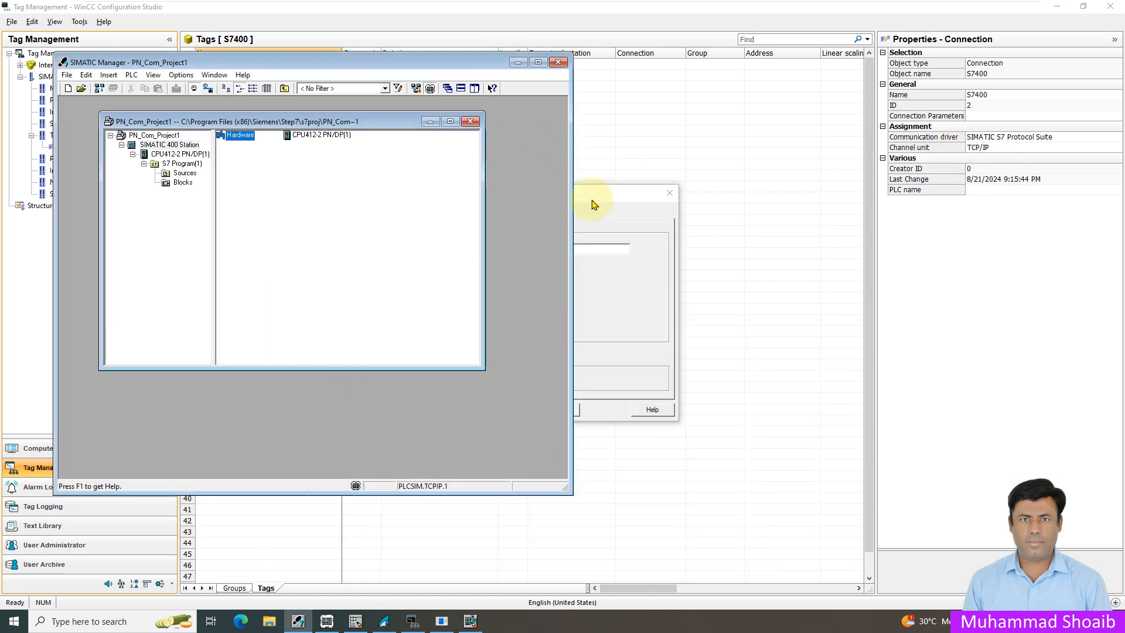
- Return to the WinCC connection parameters and set the S7400 connection's IP address to 192.168.0.1
left_click(518, 62)
left_click(583, 251)
left_click_drag(583, 251, 486, 248)
type("192.168.0.1")
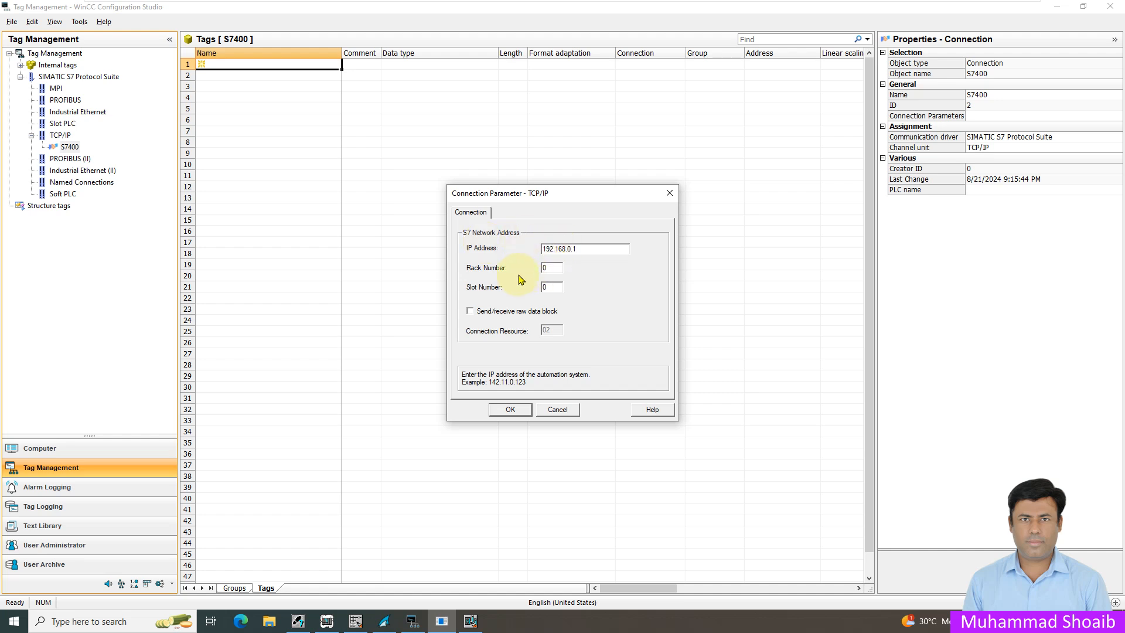
- Compare the connection's rack number with the rack shown in HW Config, and return to the WinCC connection parameters
left_click(552, 269)
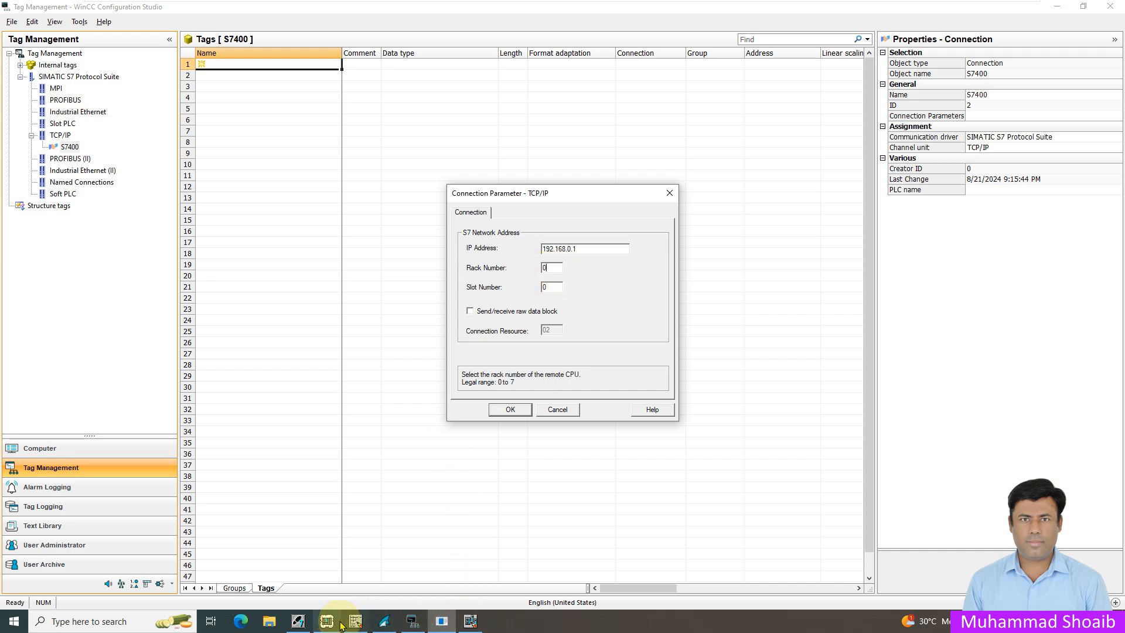
mouse_move(474, 628)
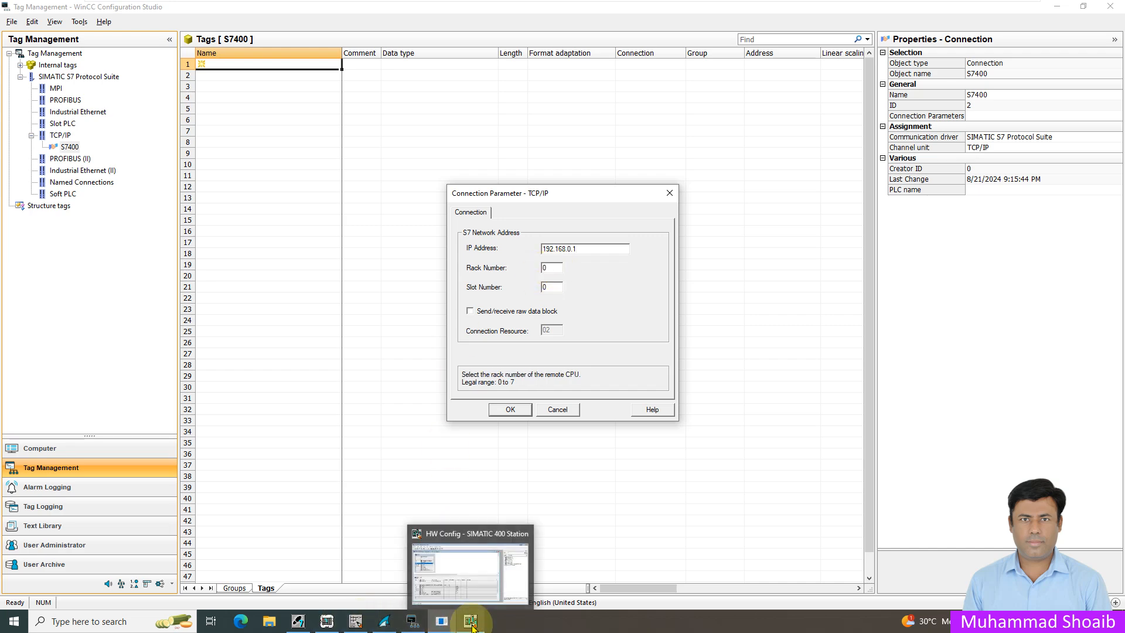
left_click(472, 572)
left_click(221, 219)
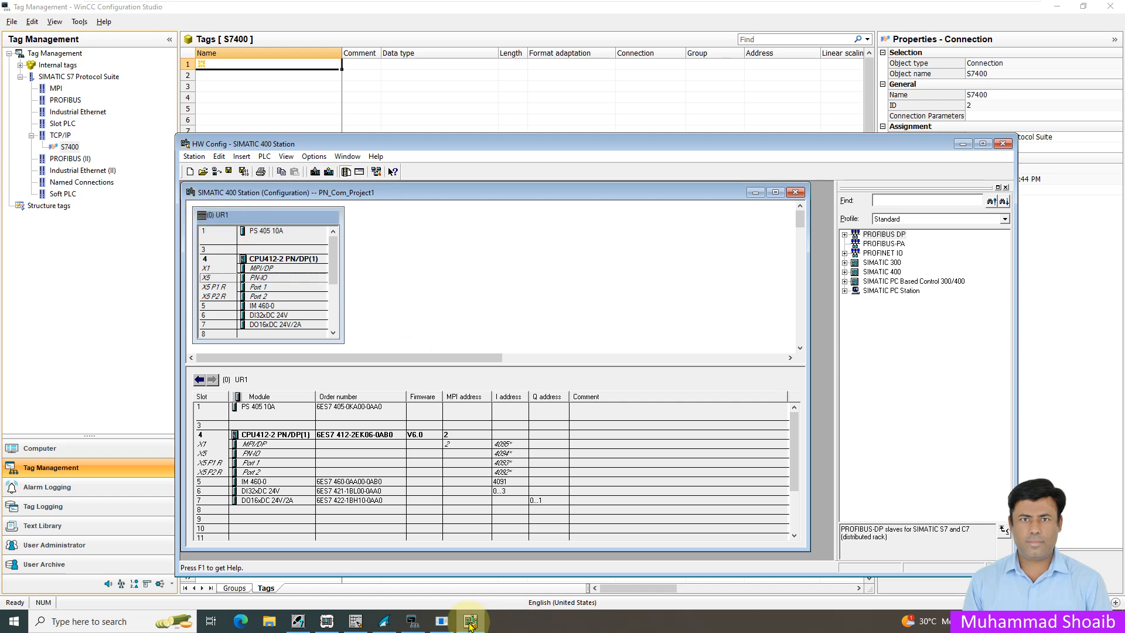
left_click(441, 621)
left_click(551, 268)
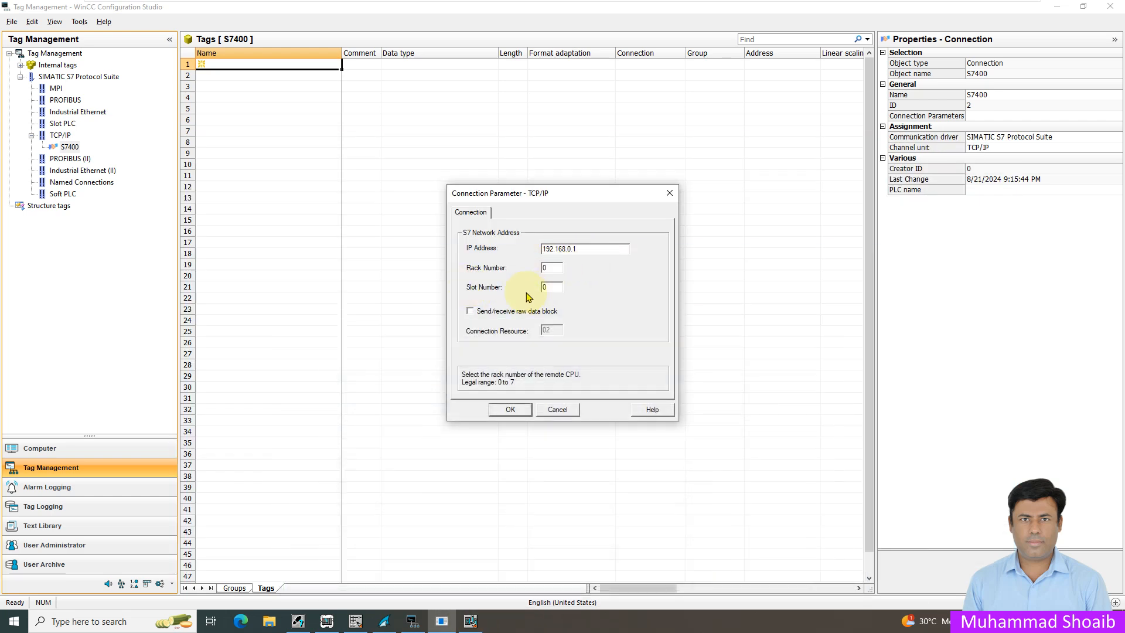
- Check the CPU's slot in HW Config, set the S7400 connection's slot number to 4 and apply the parameters
left_click(469, 624)
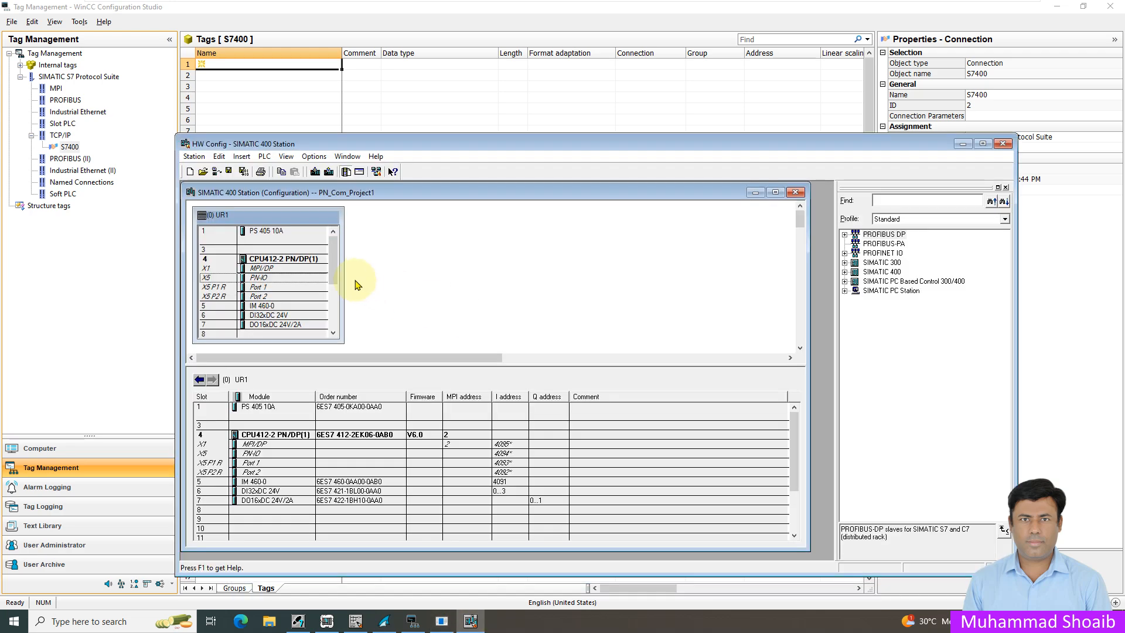
left_click(222, 260)
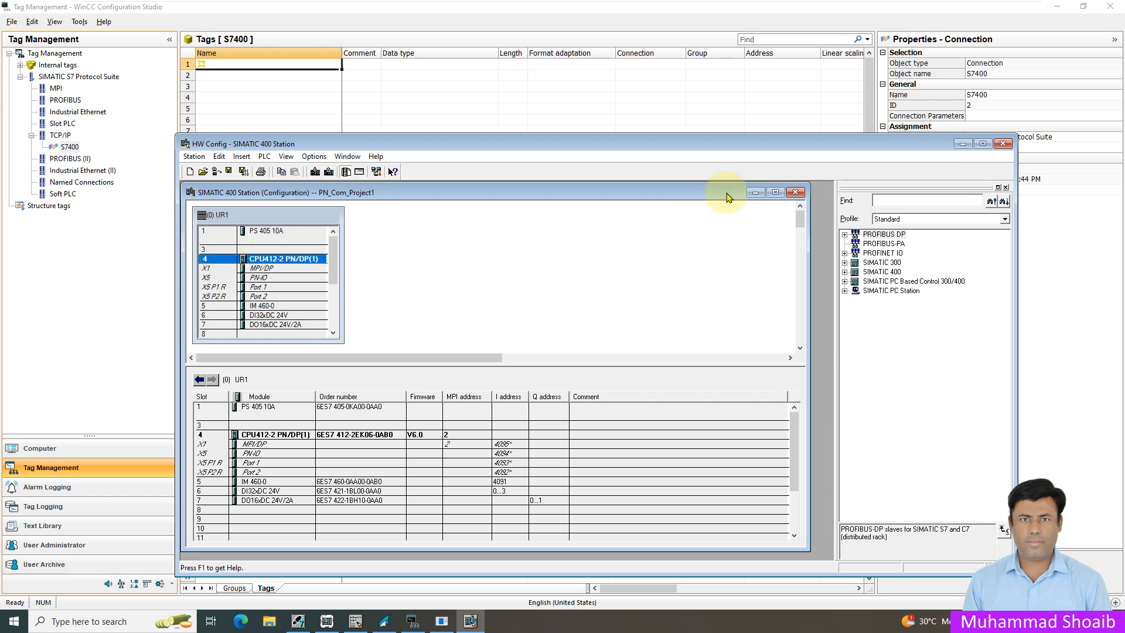
left_click(963, 144)
left_click(549, 287)
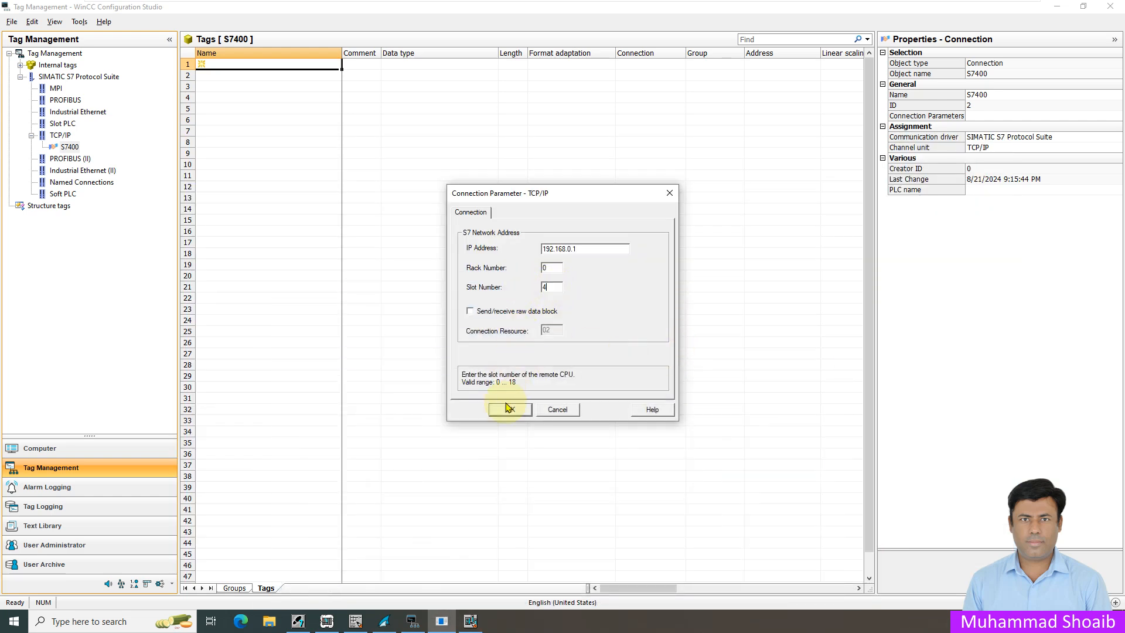
left_click(511, 410)
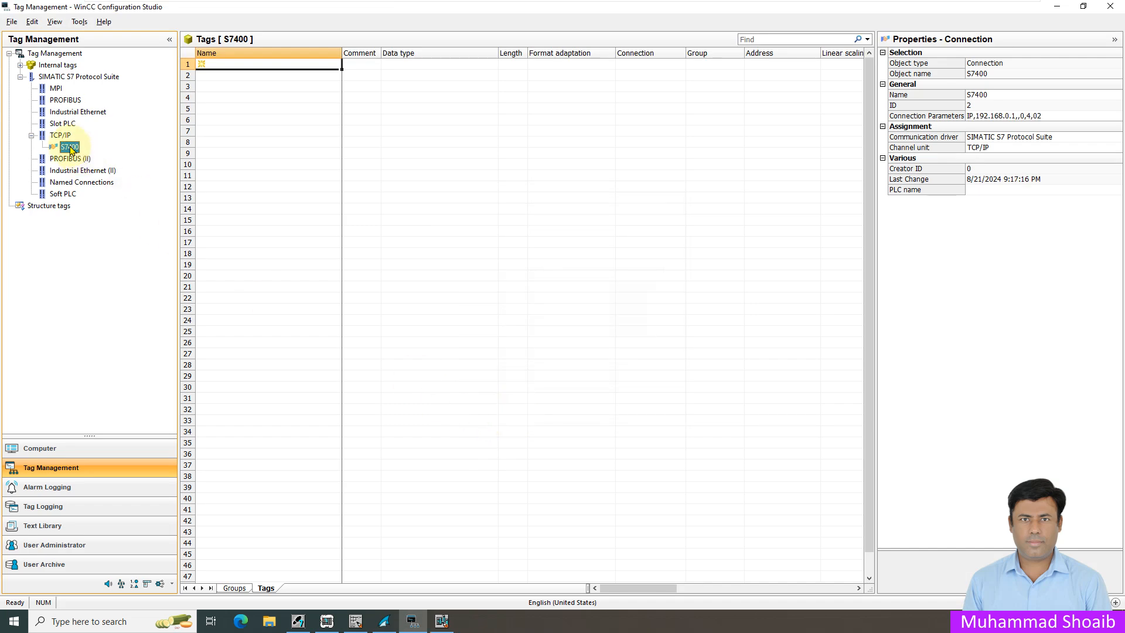
- Create a new tag group named Mixer1 under the S7400 connection
right_click(70, 146)
left_click(115, 154)
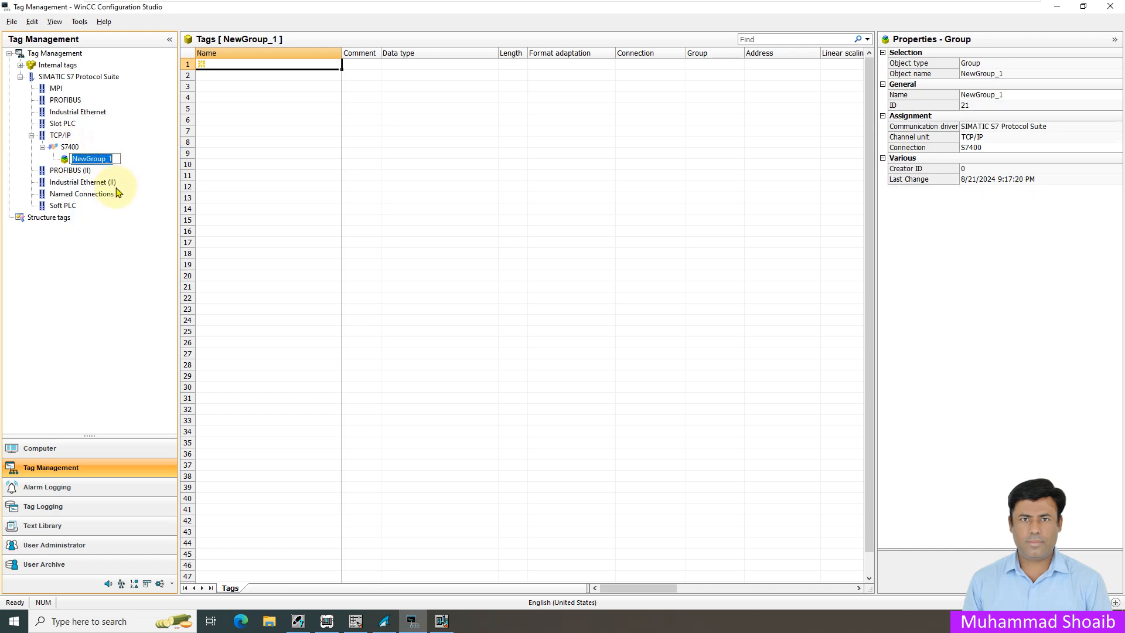
type("Mixer1")
key("Return")
- Add a tag named Pump1_Fb to the Mixer1 group and set its data type to Binary Tag
left_click(291, 65)
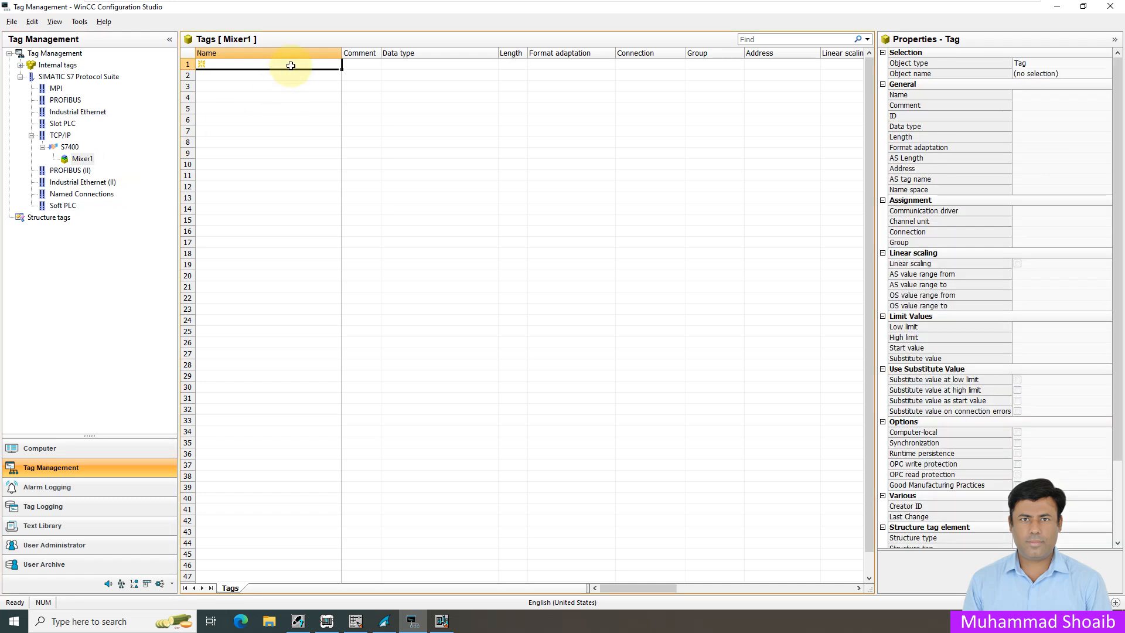
left_click(290, 65)
key("Return")
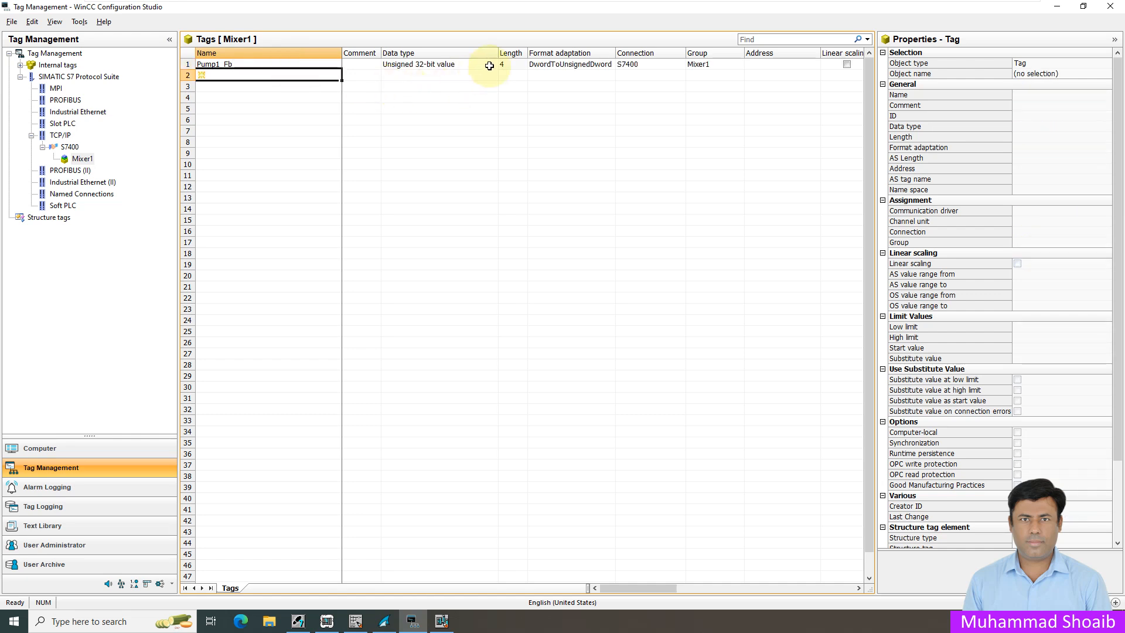
left_click(489, 66)
left_click(504, 64)
left_click(474, 77)
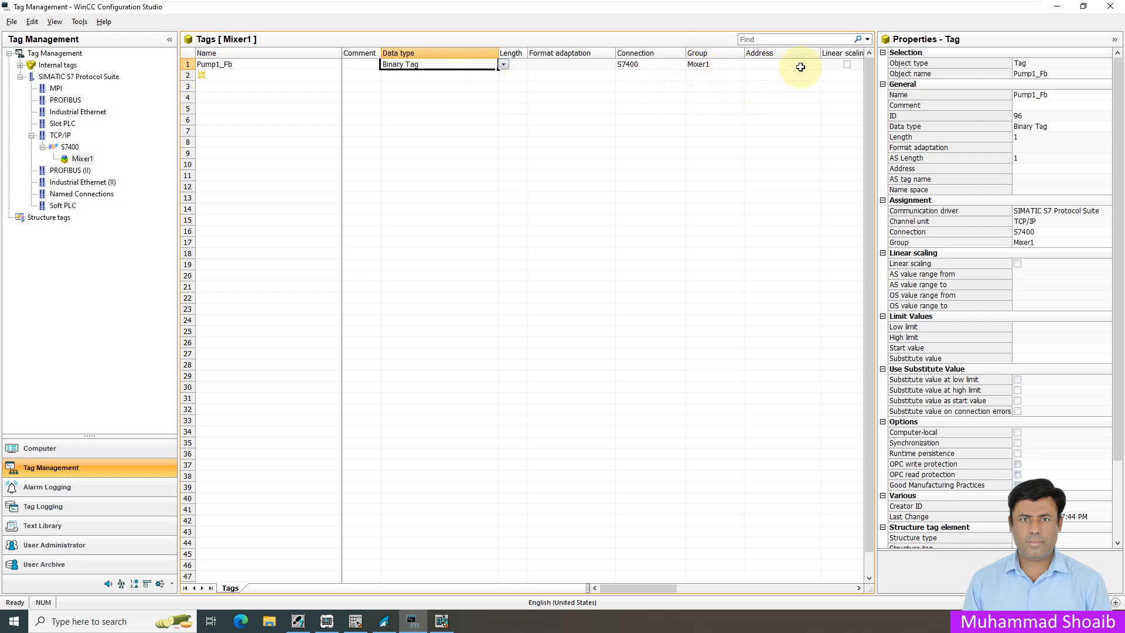
- Check Pump1's coil address in the OB1 ladder program and set the Pump1_Fb tag's address to bit memory M0.0
left_click(799, 68)
left_click(826, 64)
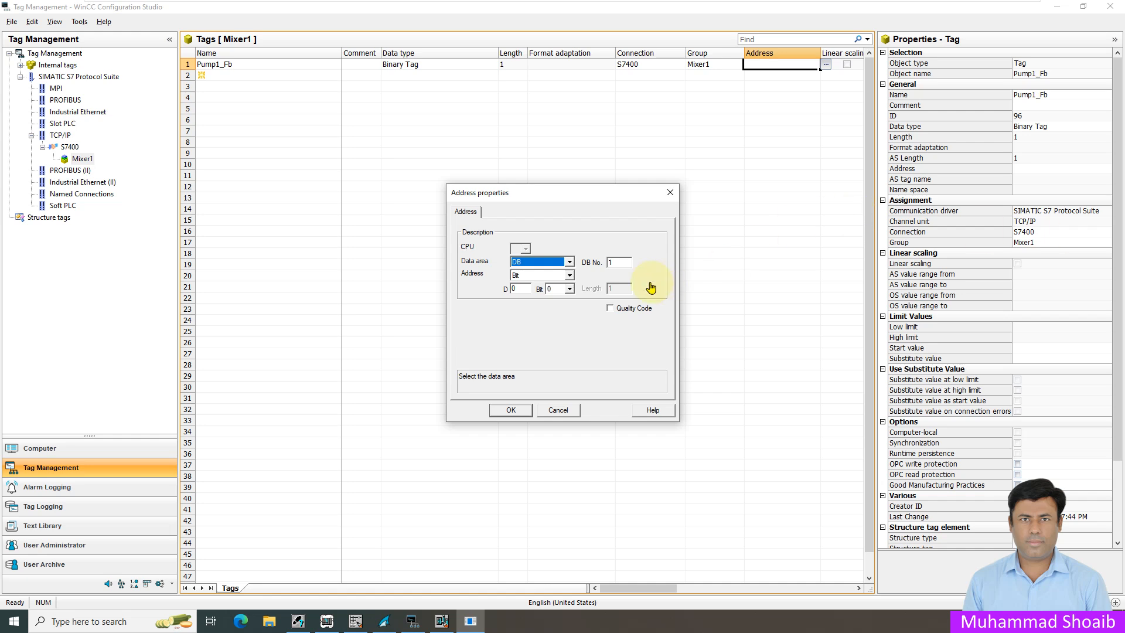
left_click(571, 266)
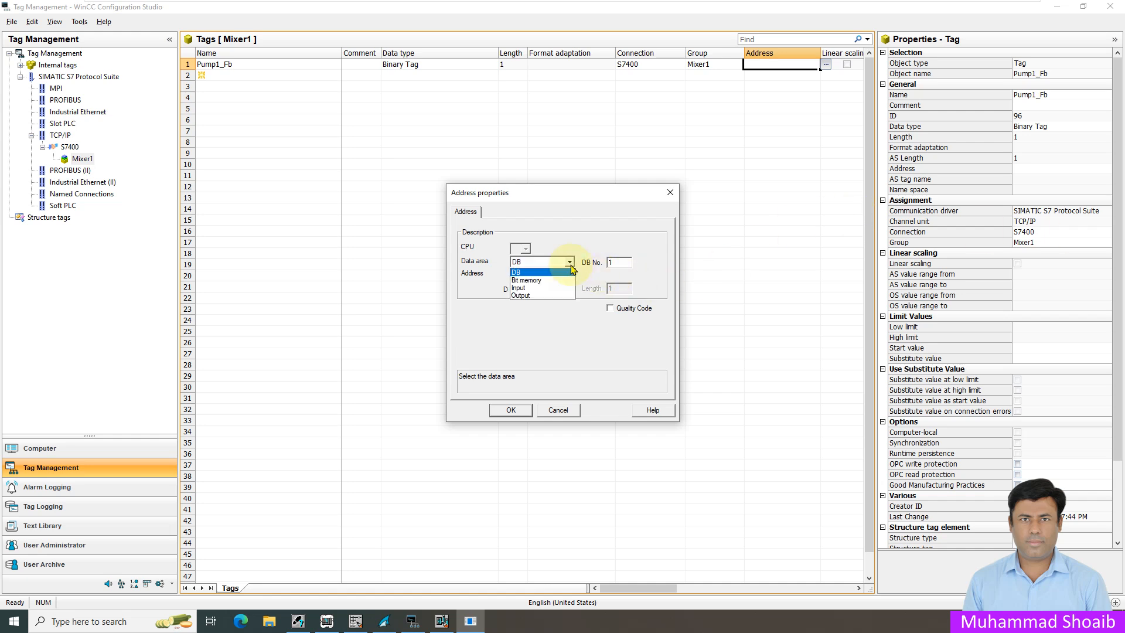
left_click(530, 282)
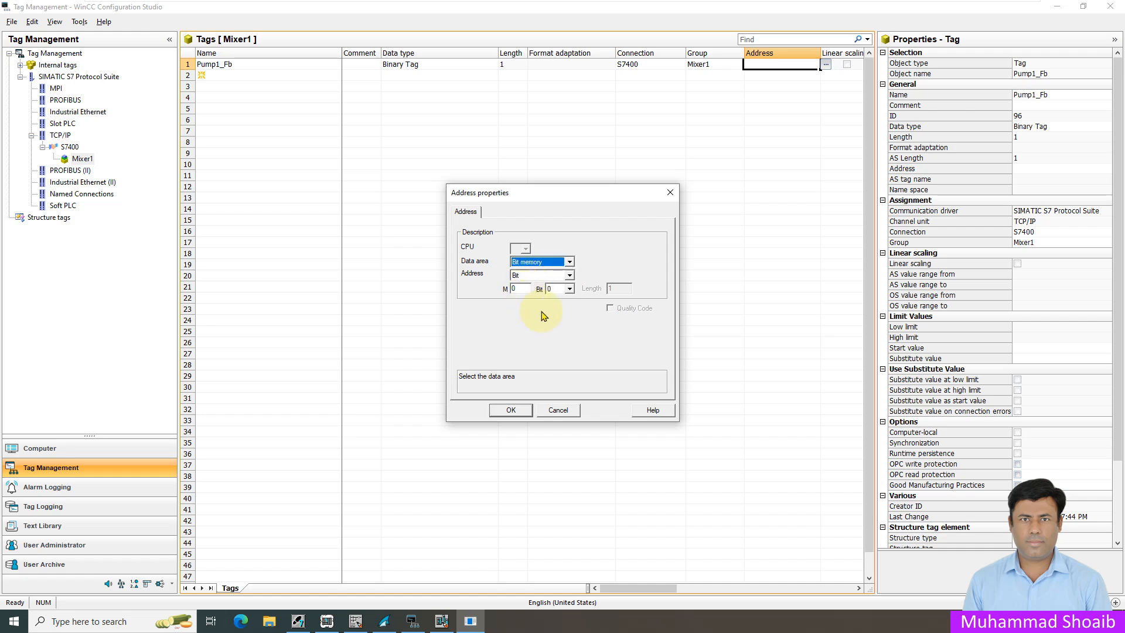
left_click(356, 622)
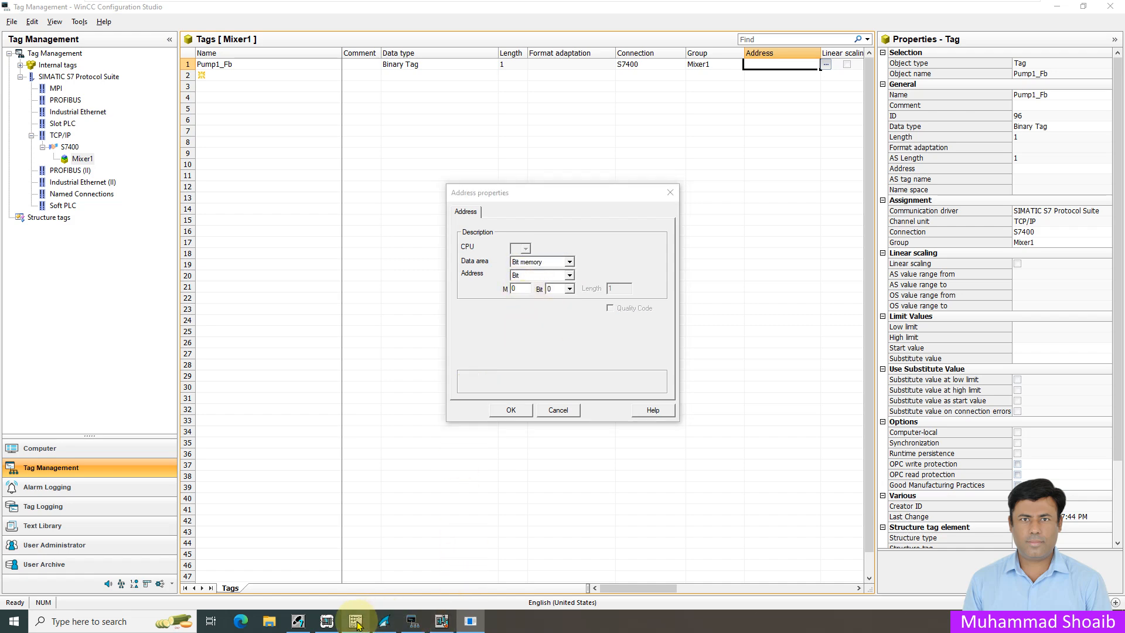
scroll(437, 313, "up", 2)
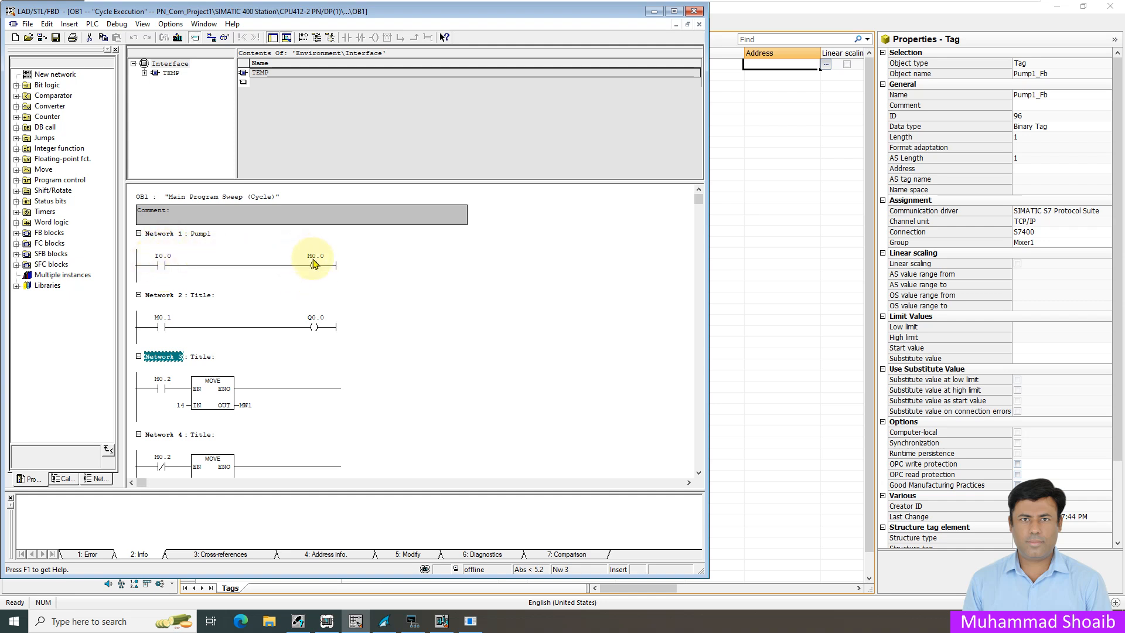
left_click(654, 13)
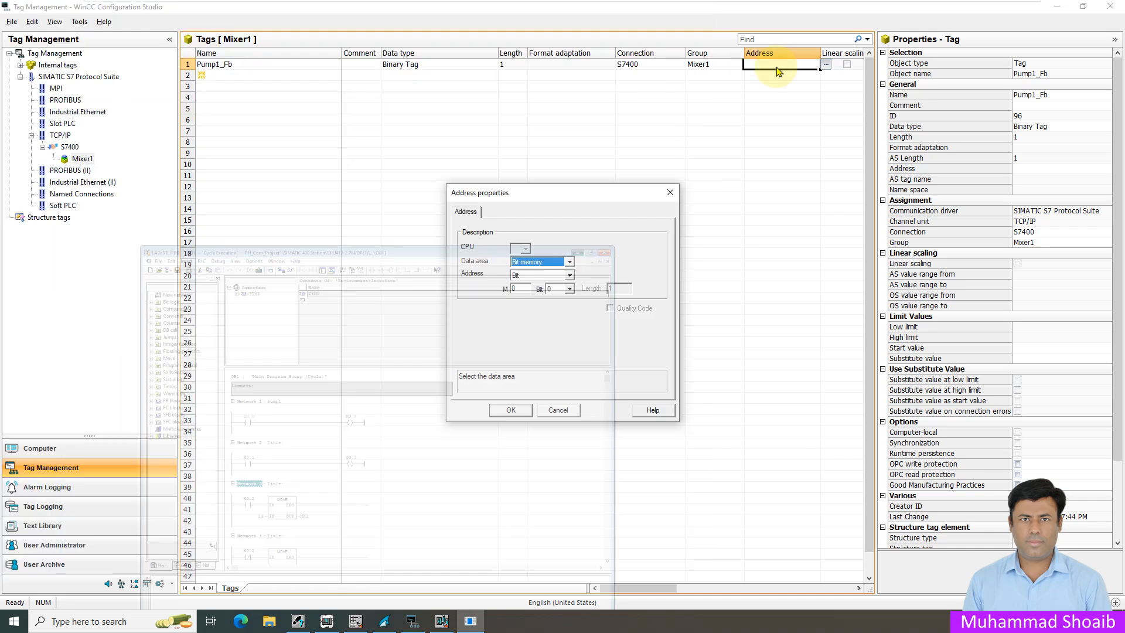
left_click(570, 289)
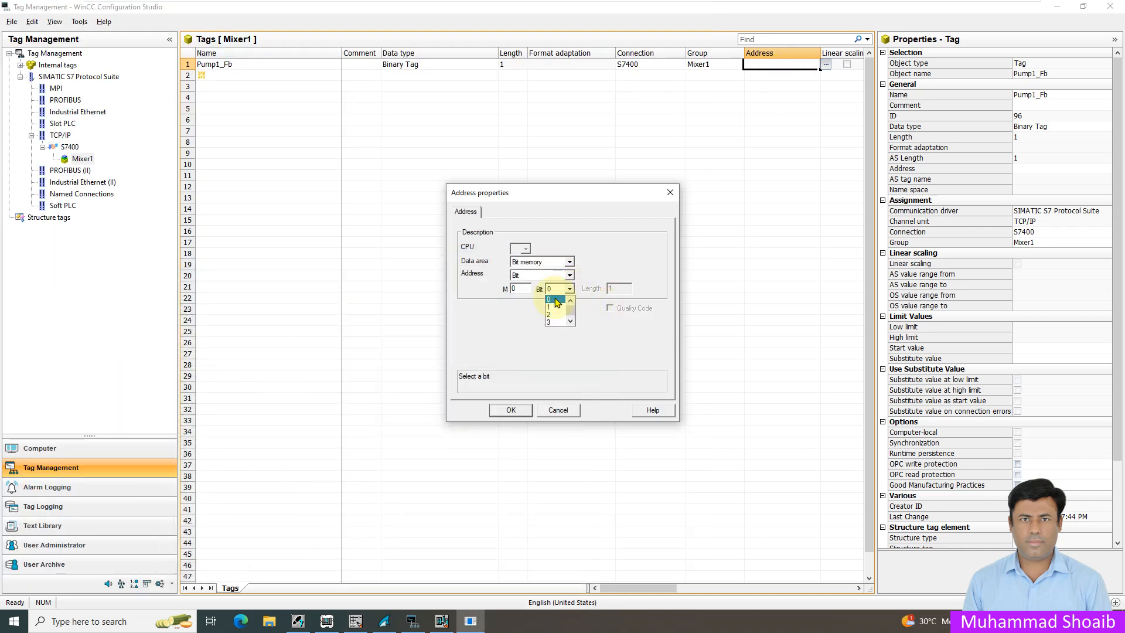
left_click(554, 298)
left_click(518, 412)
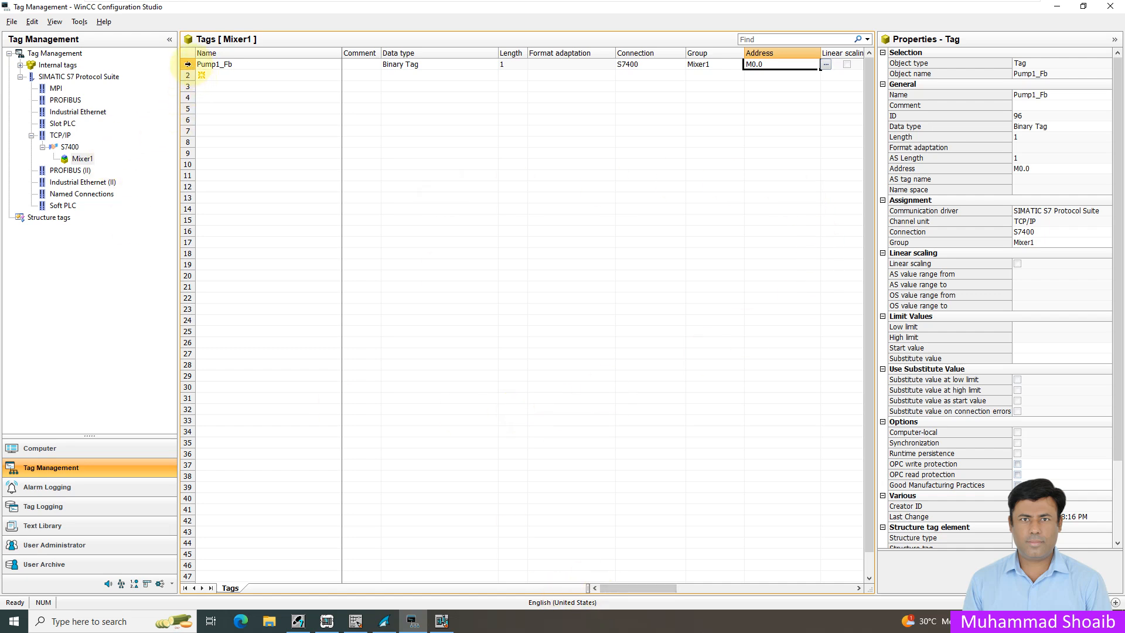
- Review the second network in OB1, add a tag named Pump2_Fb to the Mixer1 group and set its data type to Binary Tag
mouse_move(447, 626)
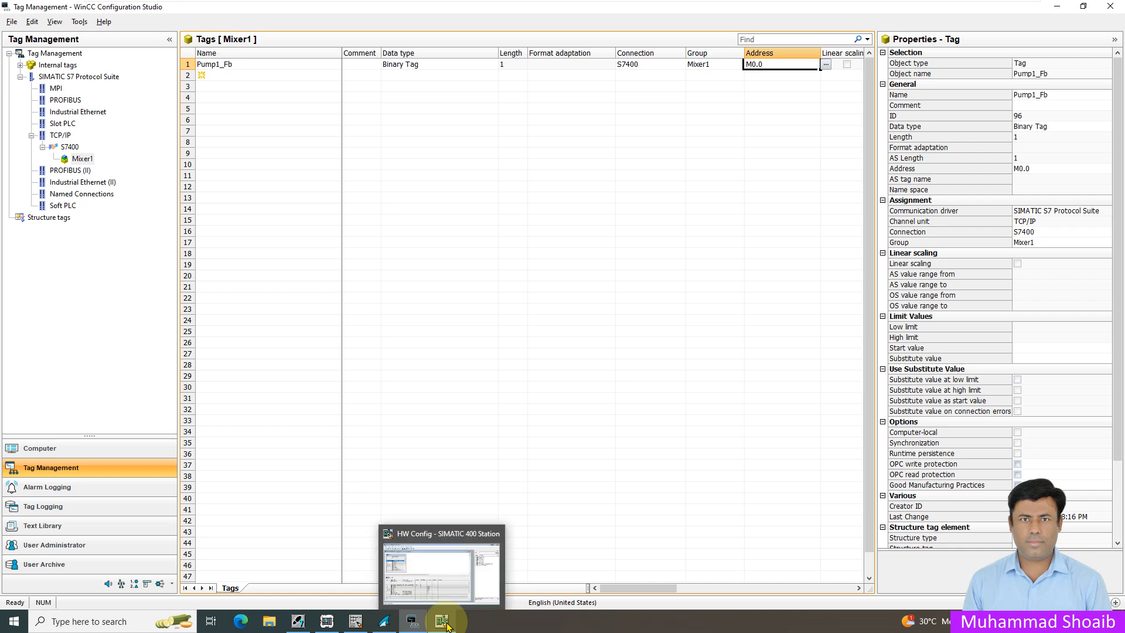
left_click(239, 76)
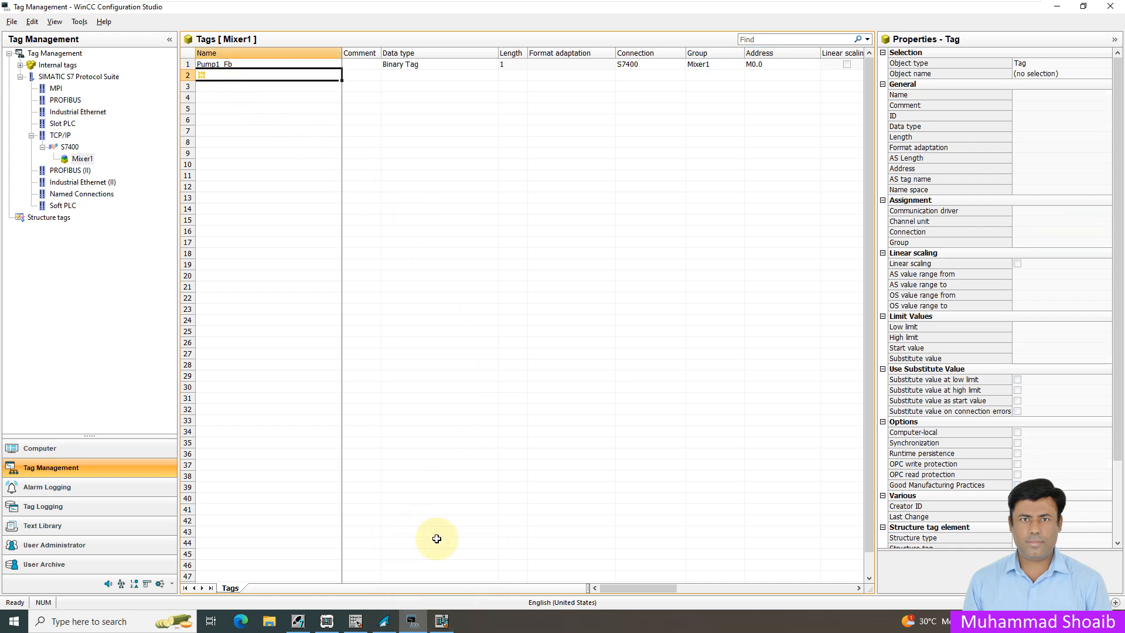
left_click(356, 621)
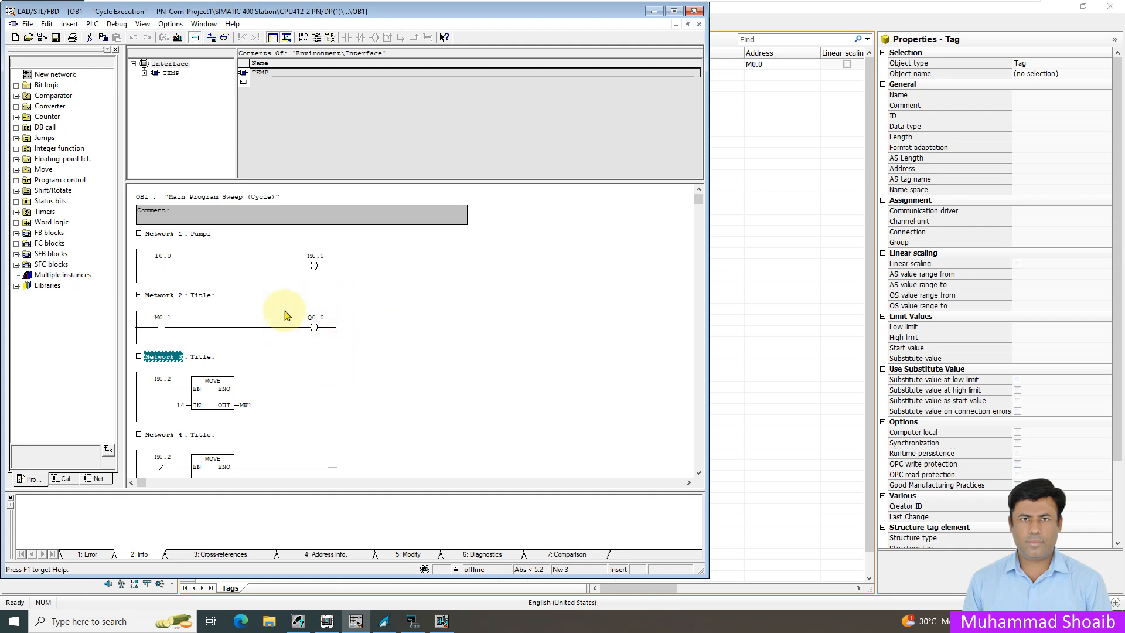
left_click(653, 12)
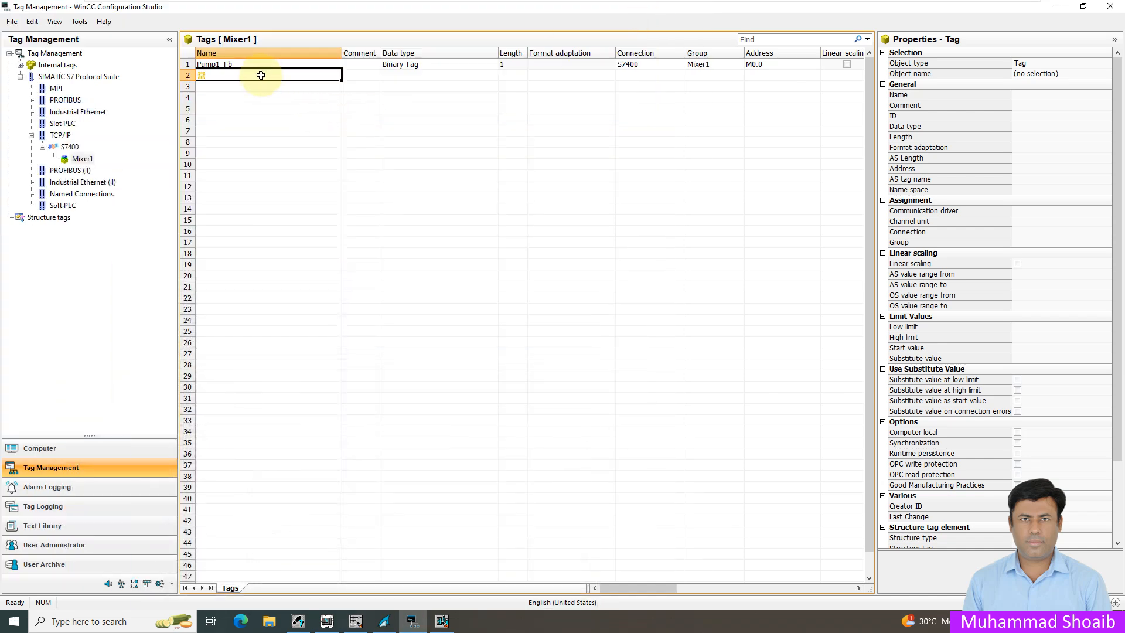
left_click(225, 76)
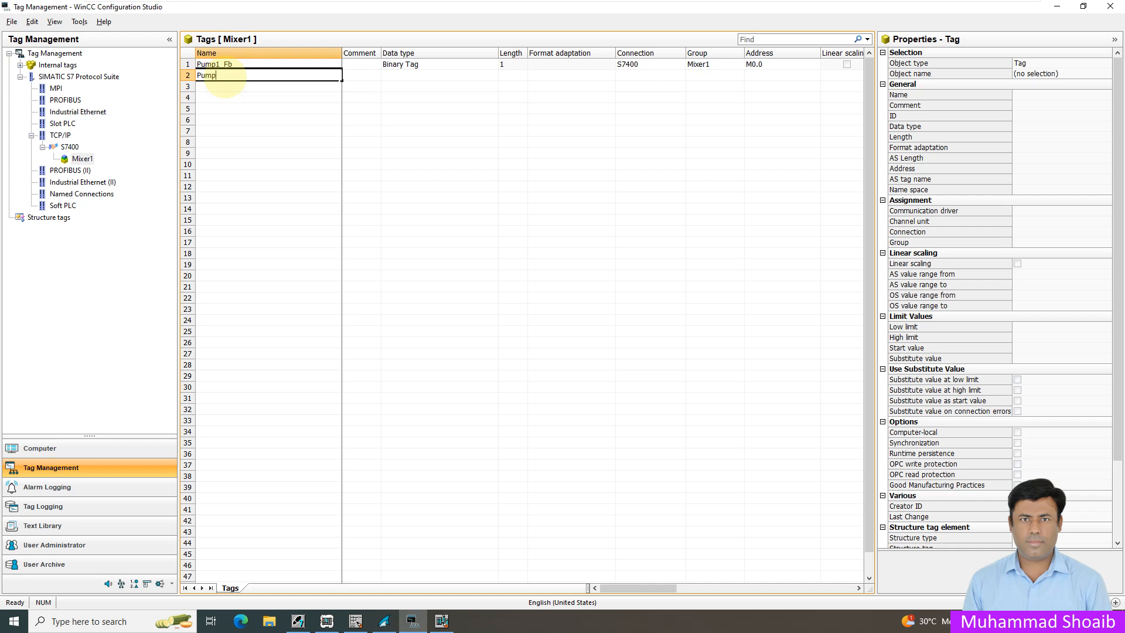
type("Pump2_Fb")
key("Tab")
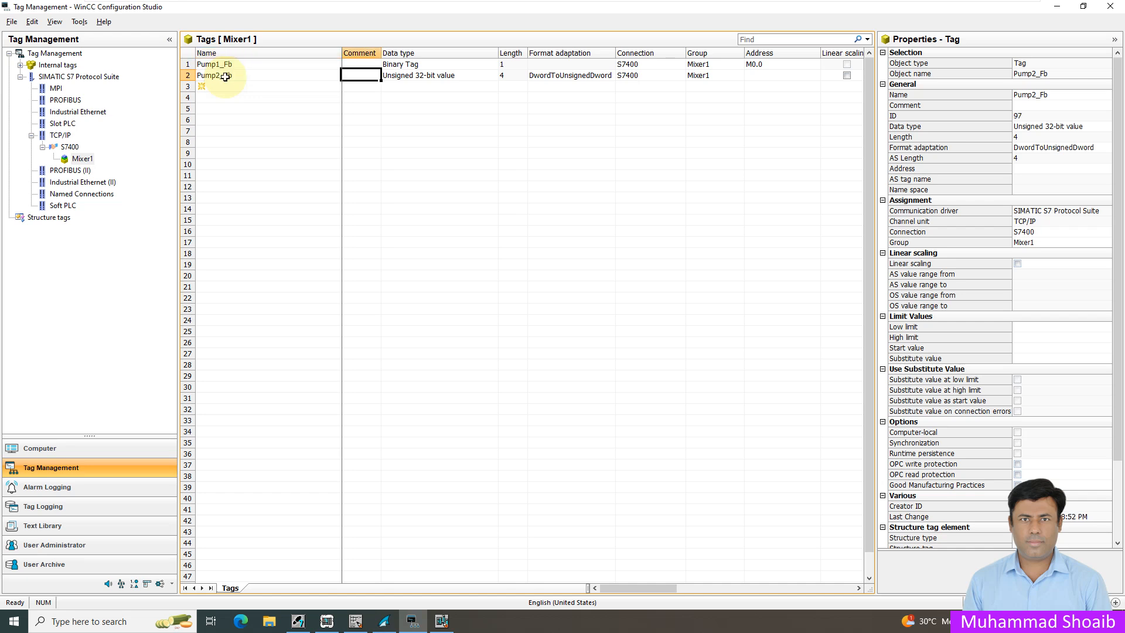
left_click(477, 76)
left_click(503, 75)
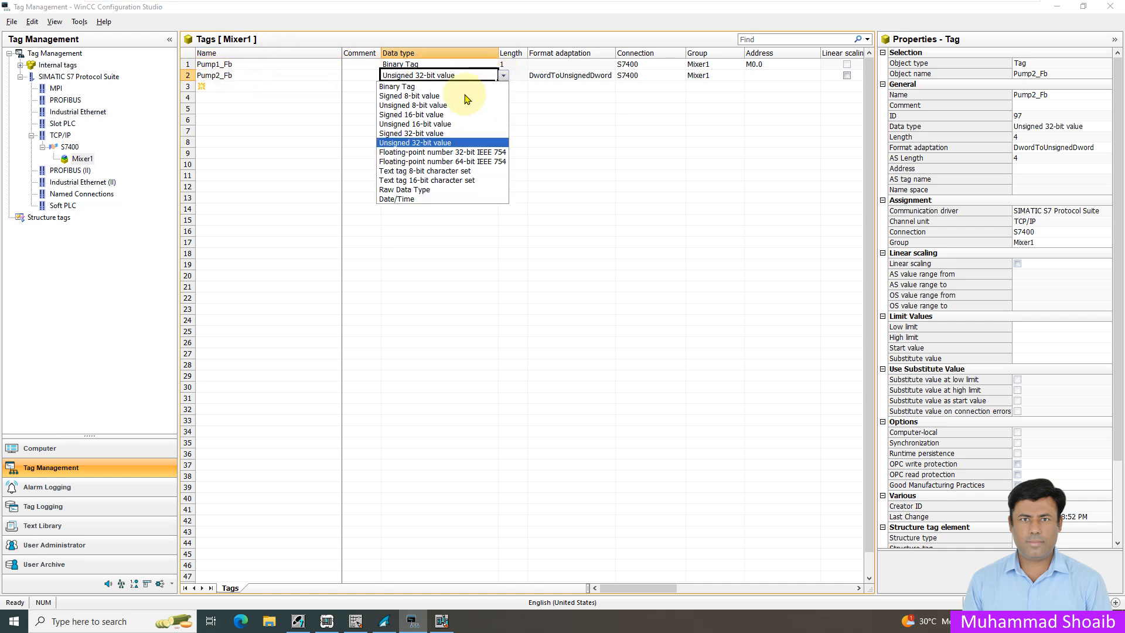
left_click(422, 86)
- Set the Pump2_Fb tag's address to output Q0.0, checking it against the coil in OB1's Network 2
left_click(782, 75)
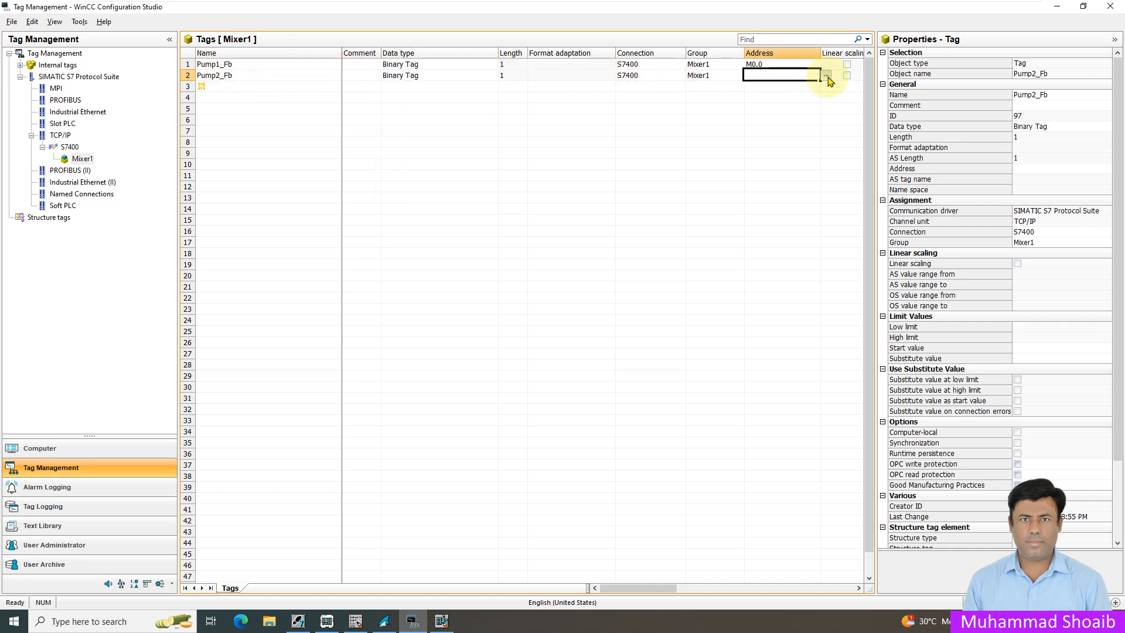
left_click(827, 76)
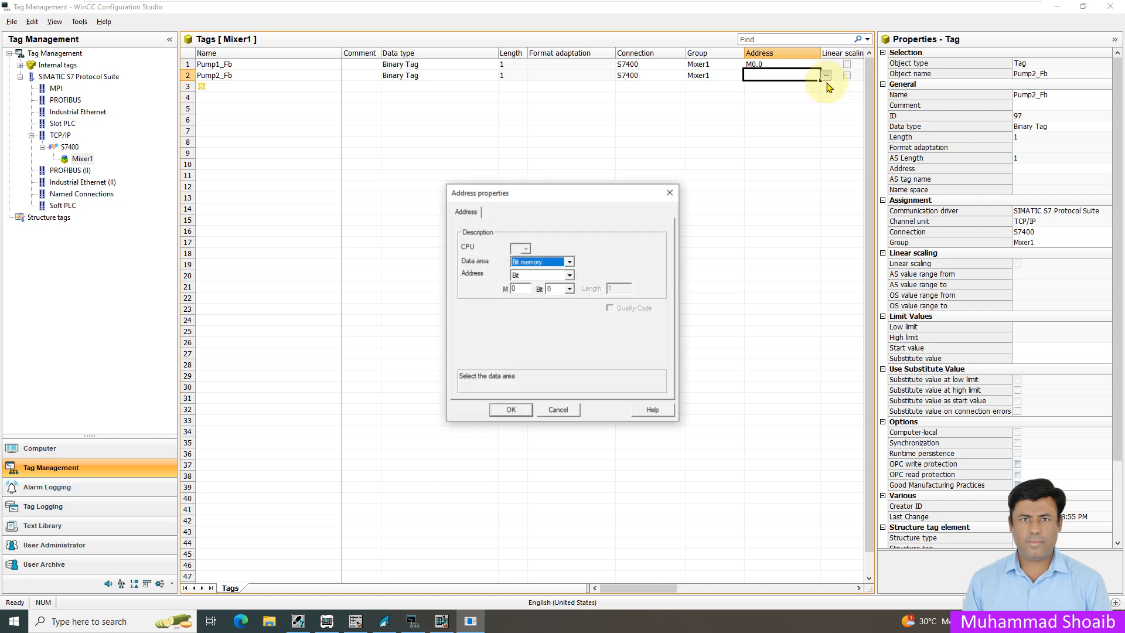
left_click(570, 262)
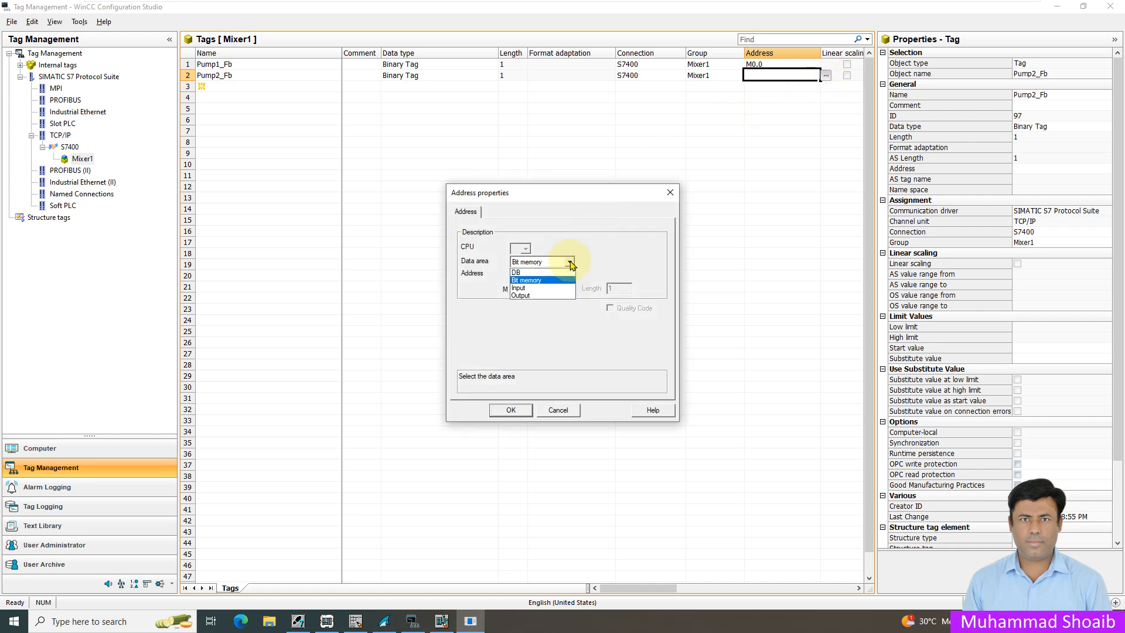
left_click(531, 296)
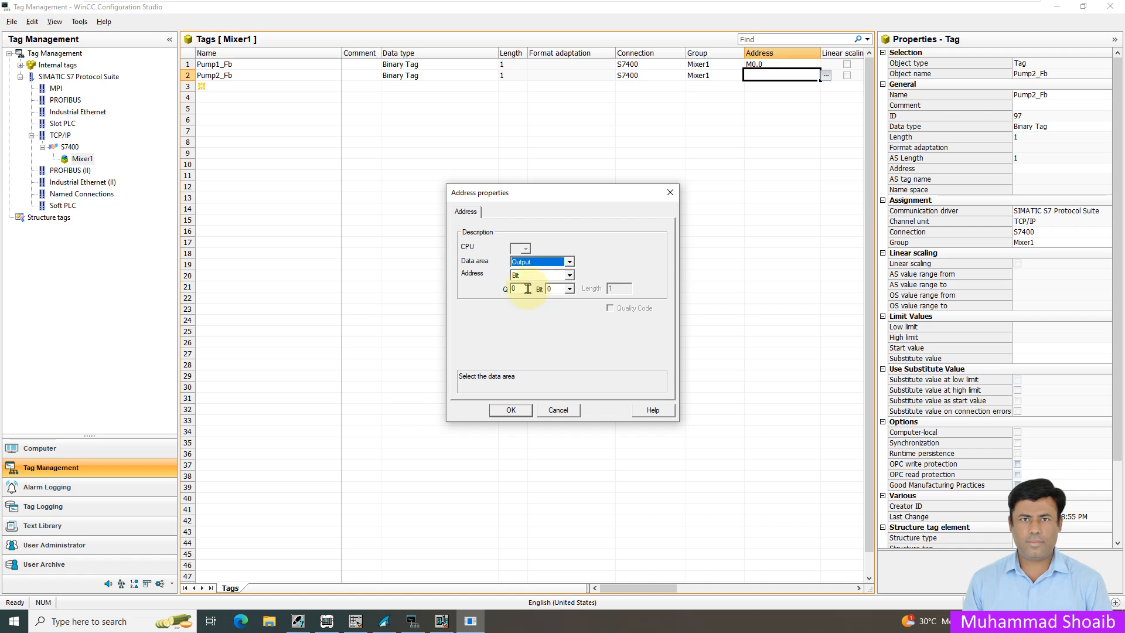
left_click(354, 622)
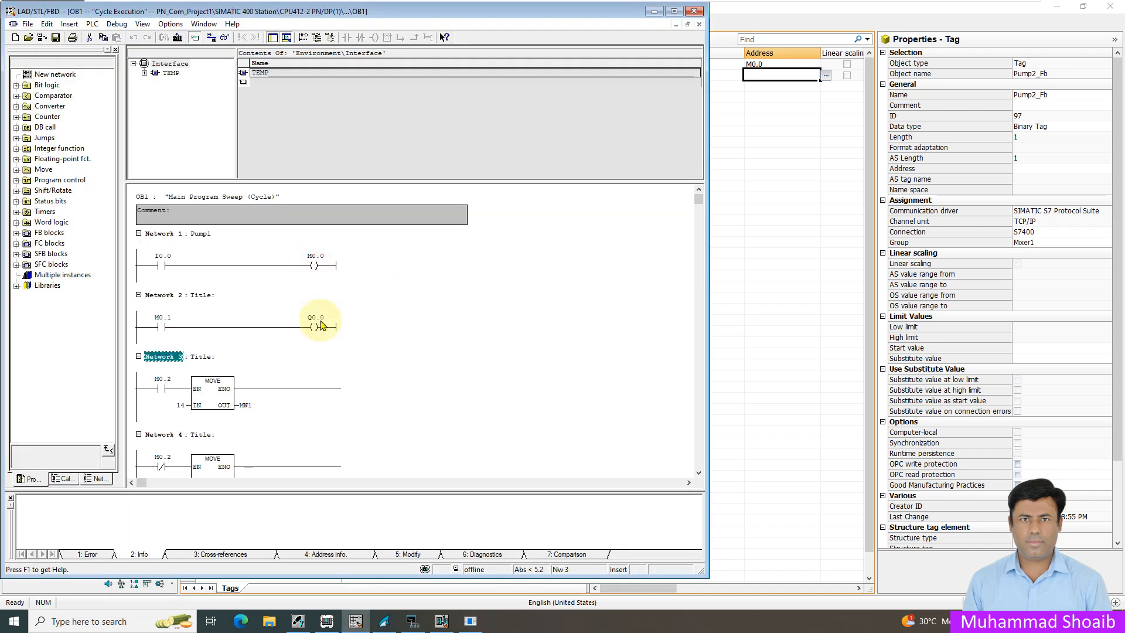
left_click(355, 622)
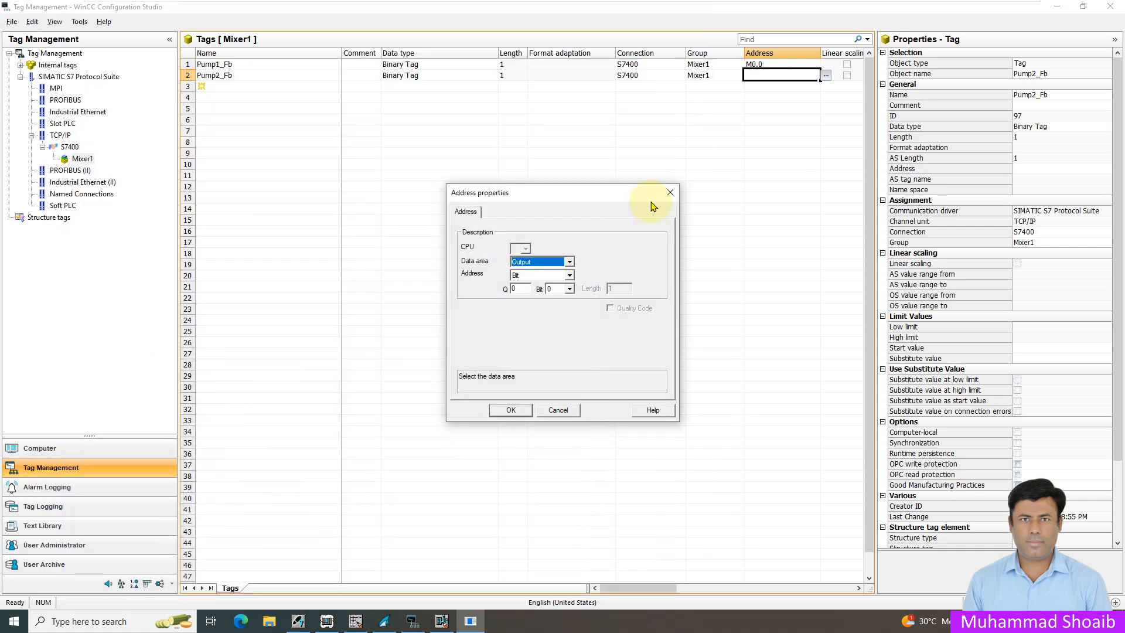
left_click(569, 288)
left_click(563, 298)
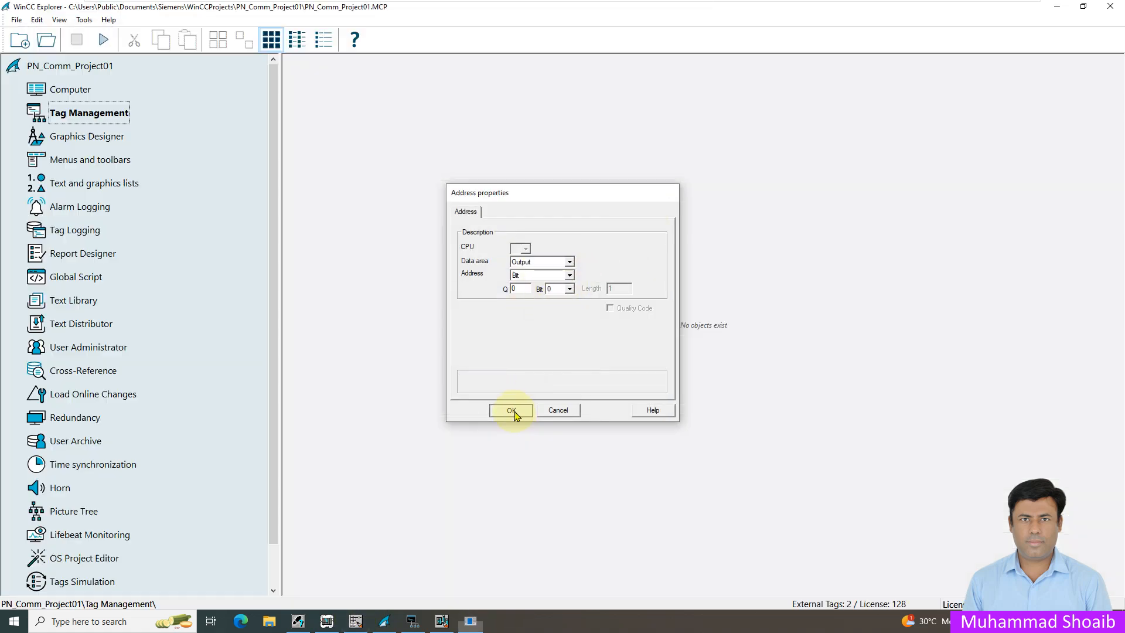
left_click(514, 413)
- Add a tag named Pump2_Cmd to the Mixer1 group and set its data type to Binary Tag
left_click(259, 86)
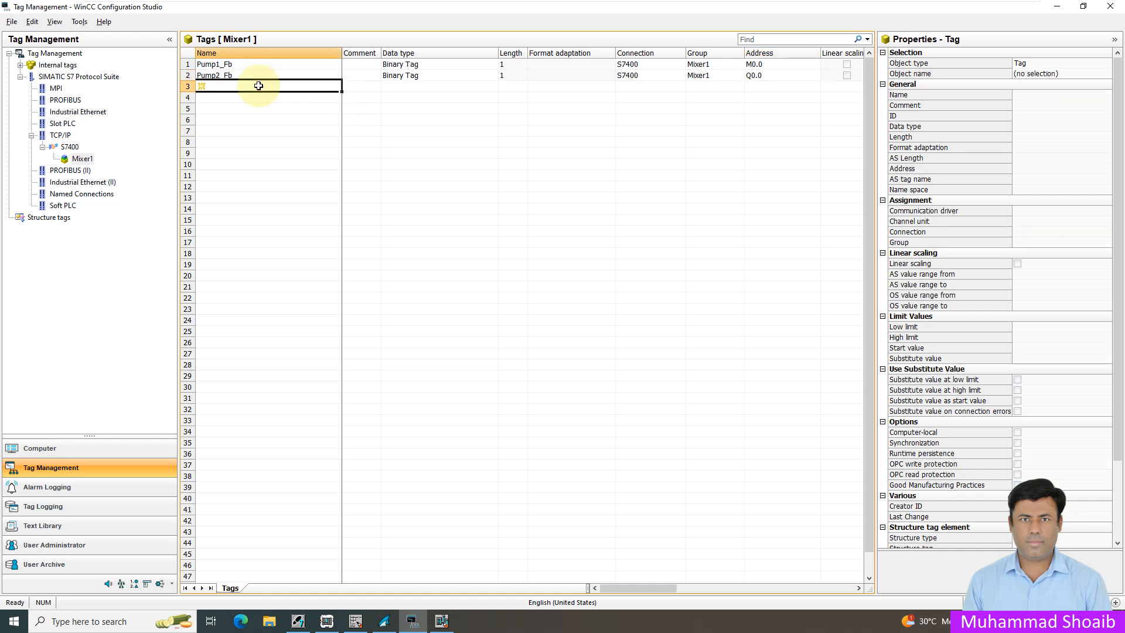
type("Pump2_Cmd")
key("Return")
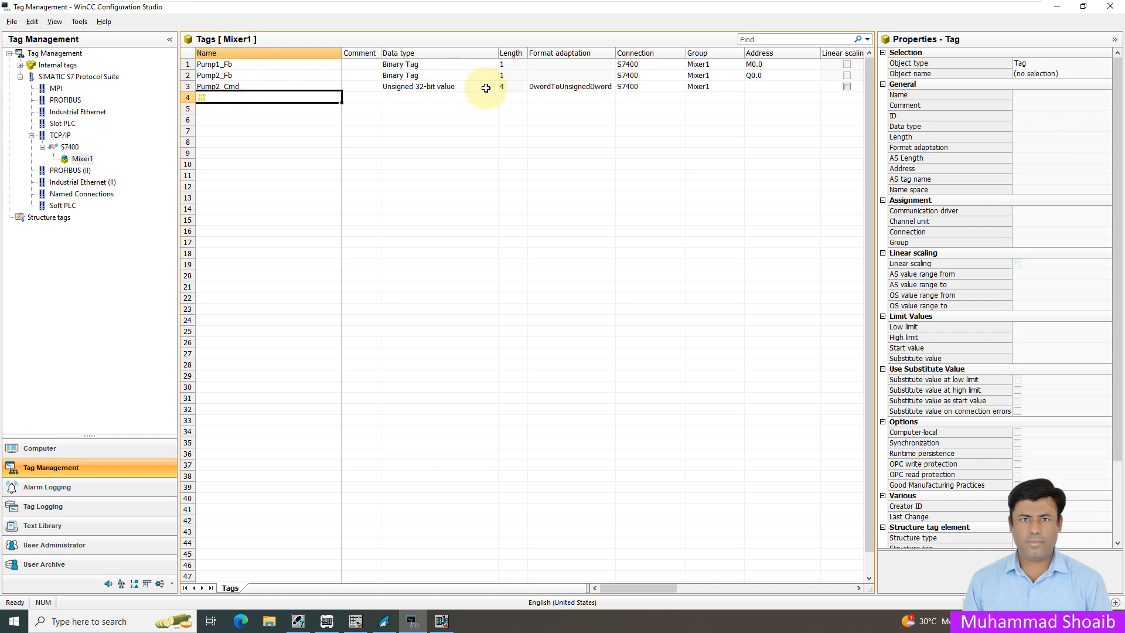
left_click(494, 88)
left_click(503, 88)
left_click(472, 99)
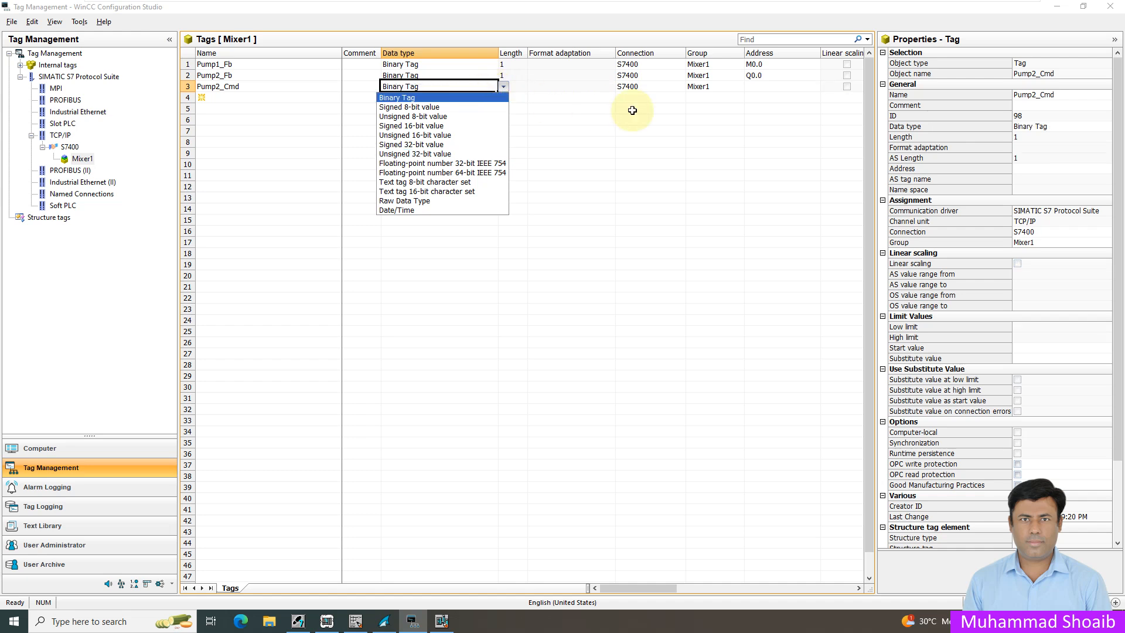
- Set the Pump2_Cmd tag's address to bit memory M0.1, checking it against the contact in OB1's Network 2
left_click(756, 88)
left_click(826, 86)
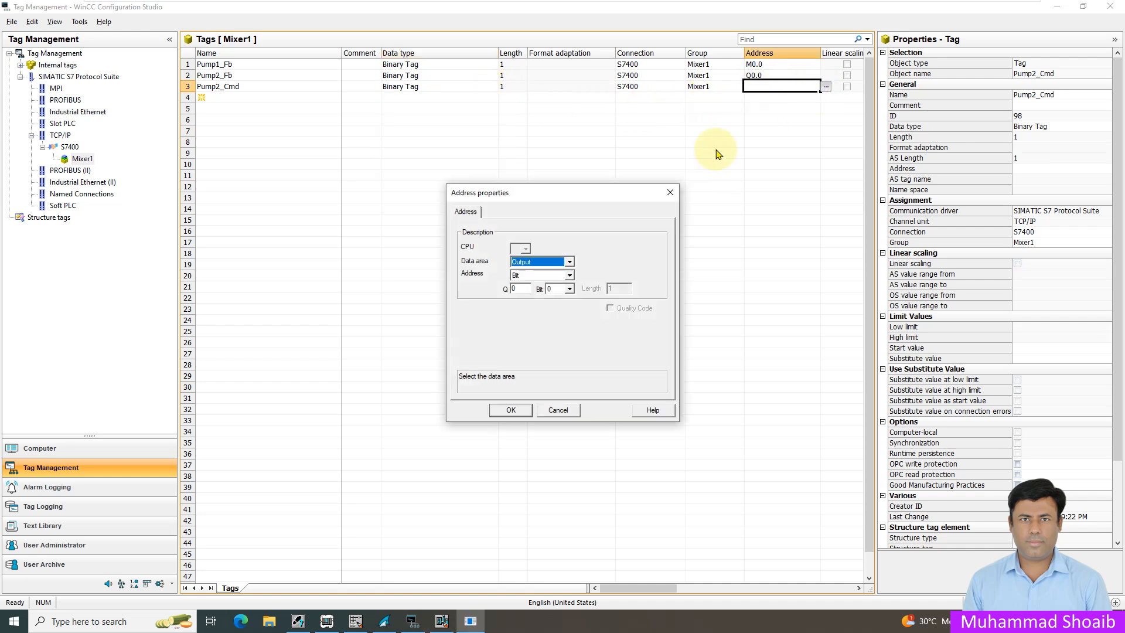
left_click(569, 261)
left_click(526, 284)
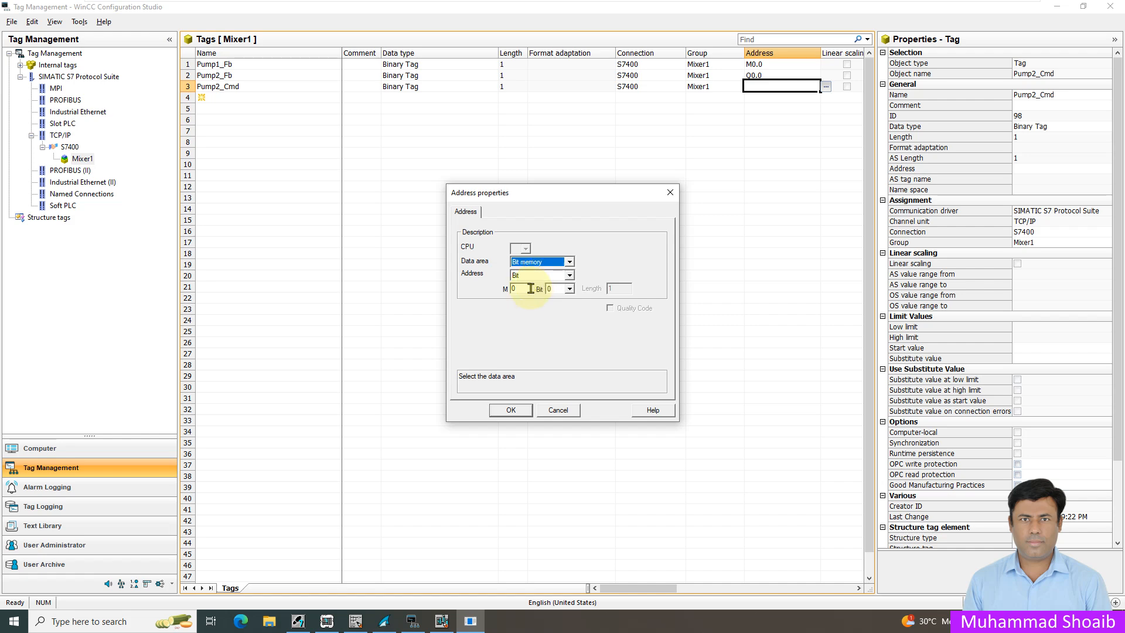
left_click(357, 621)
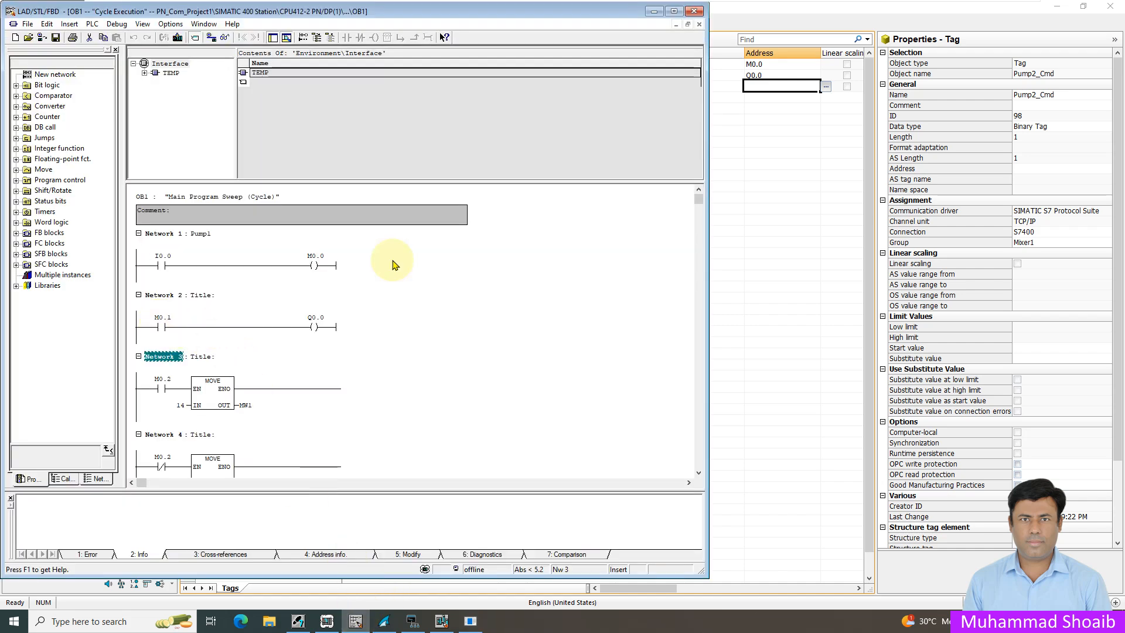
left_click(654, 12)
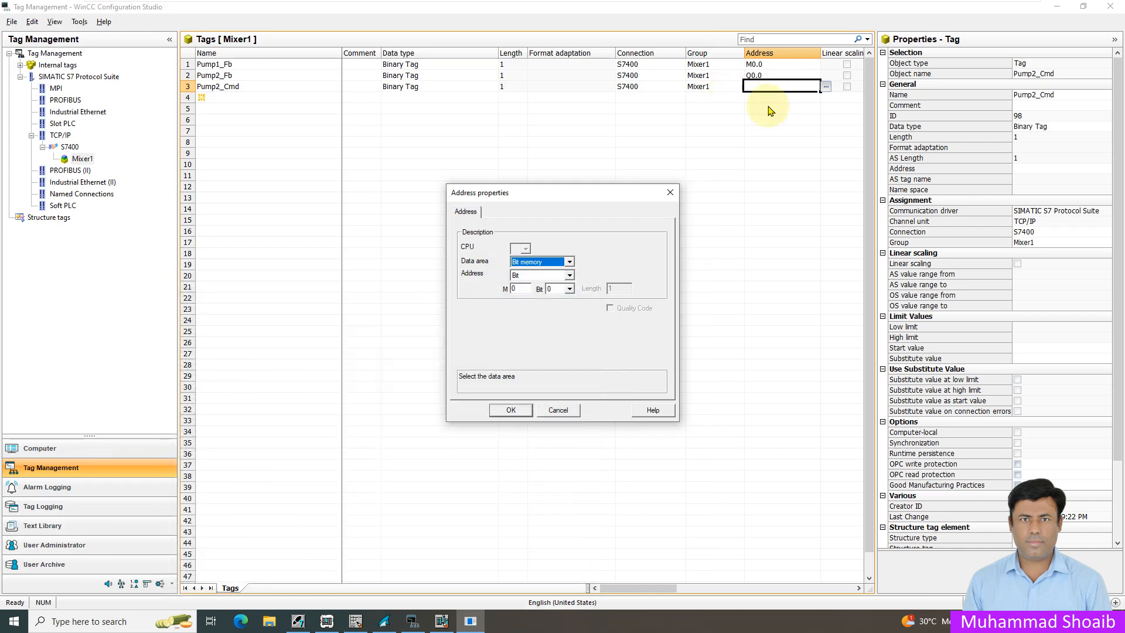
left_click(569, 289)
left_click(557, 307)
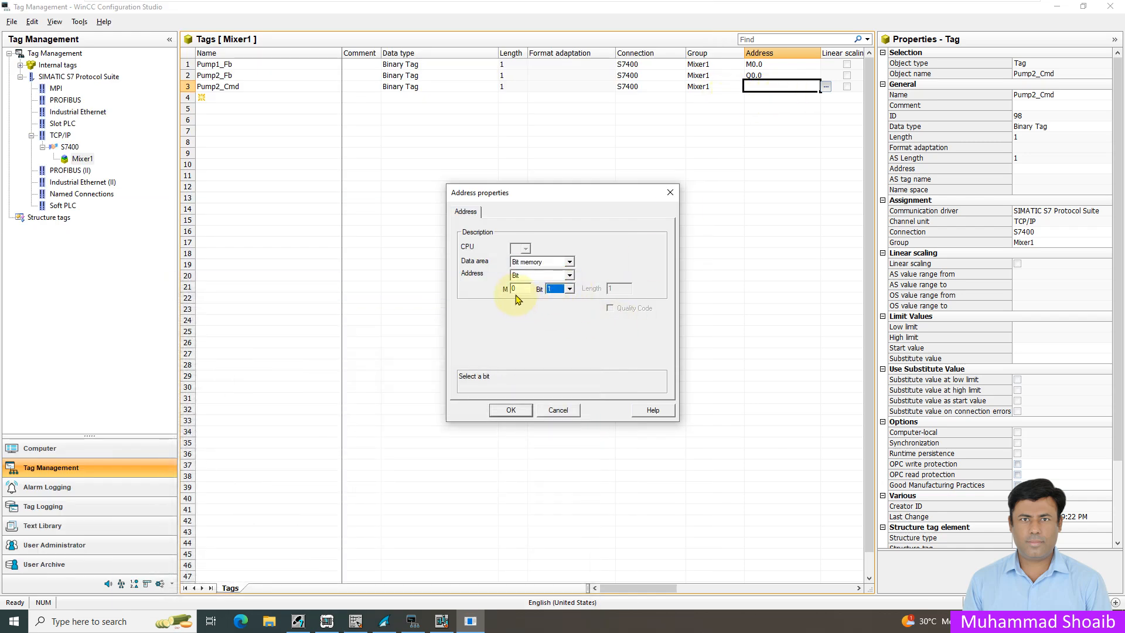
left_click(505, 409)
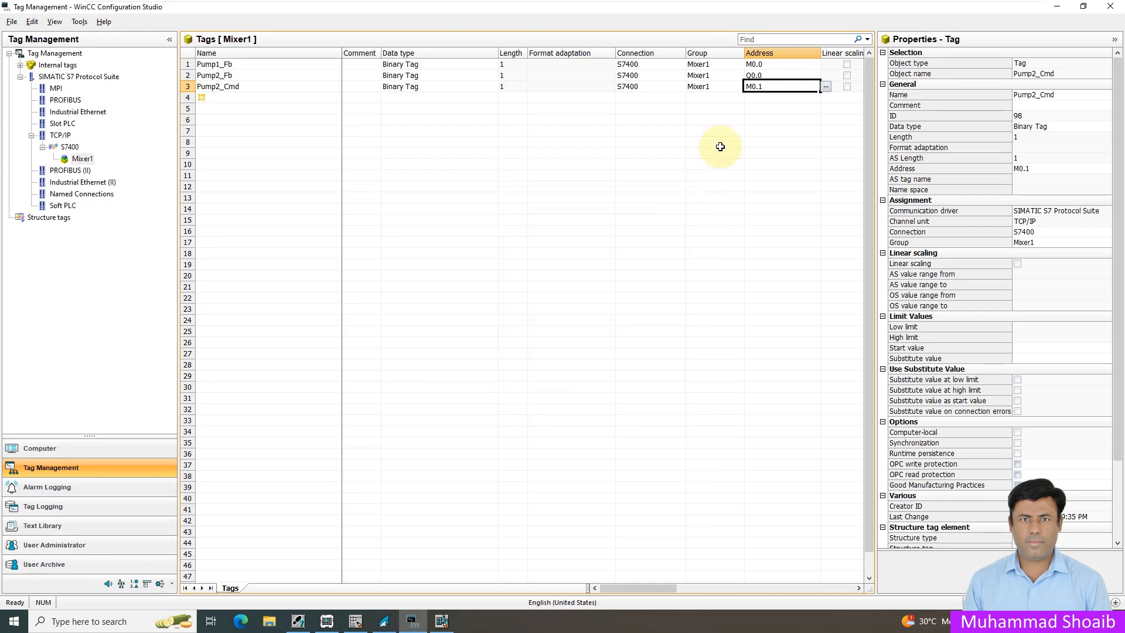
- Add a tag named Level to the Mixer1 group and set its data type to Signed 16-bit value
left_click(281, 98)
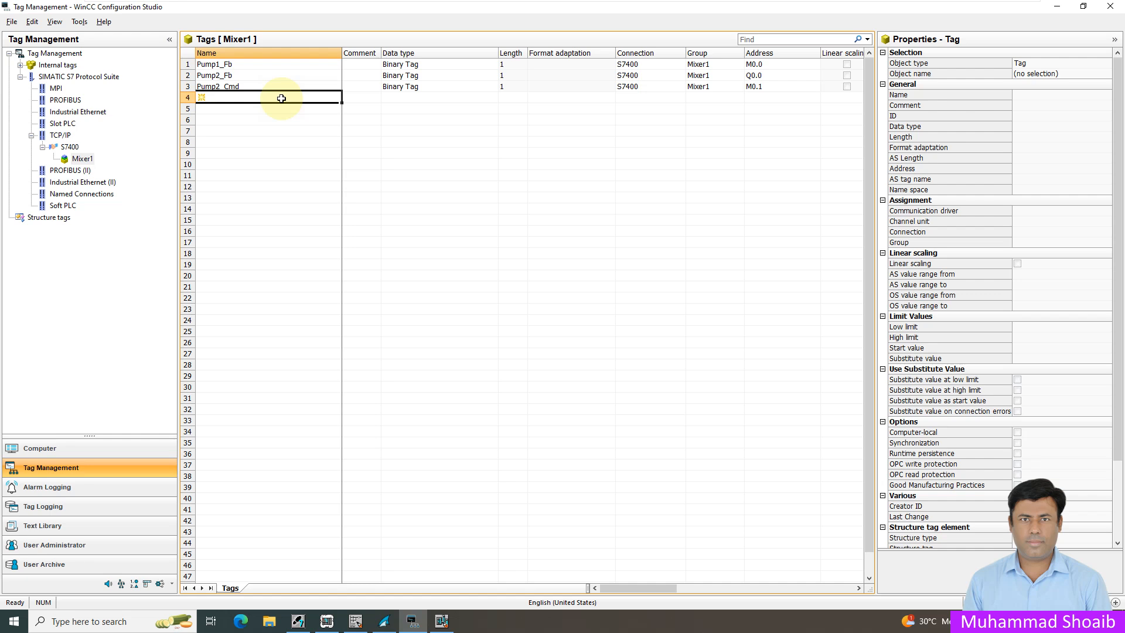
type("Level")
key("Return")
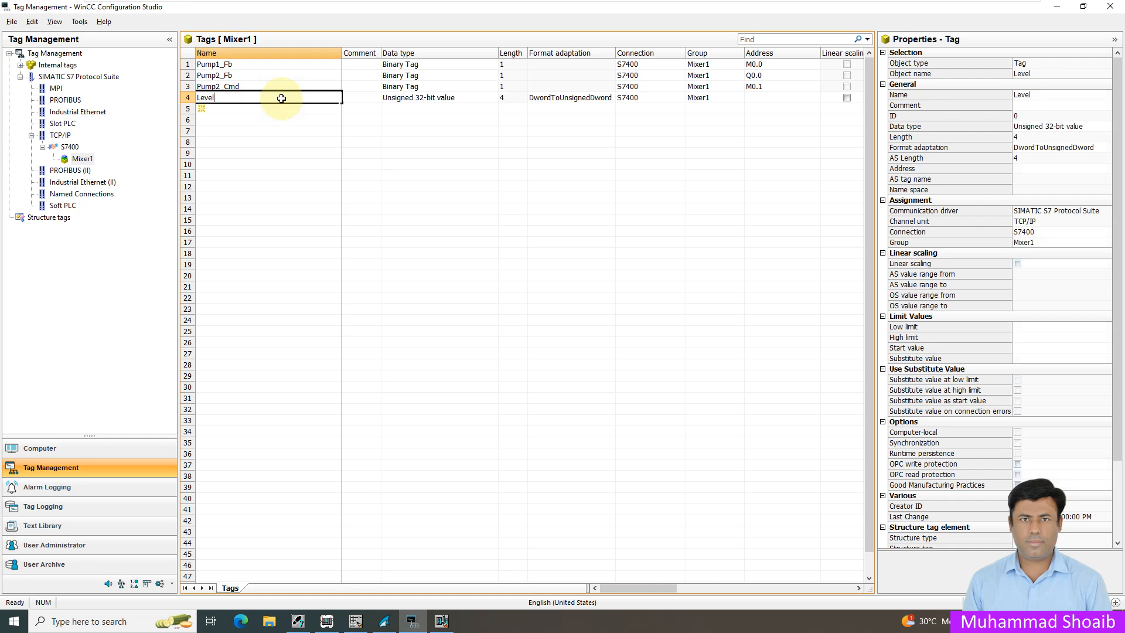
left_click(496, 98)
left_click(505, 99)
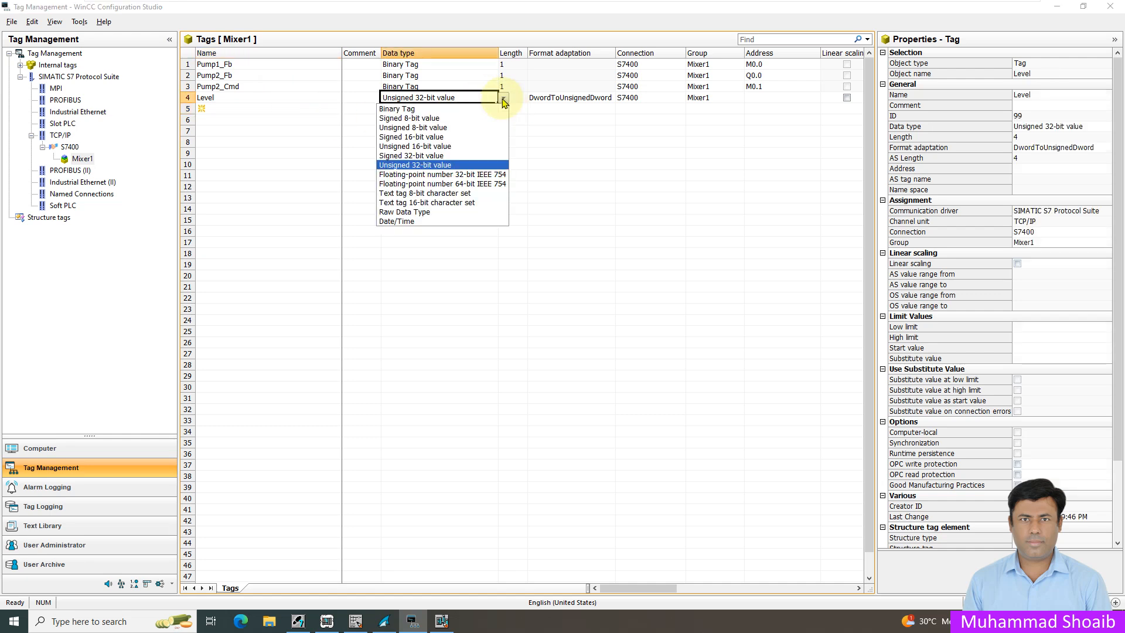
left_click(421, 139)
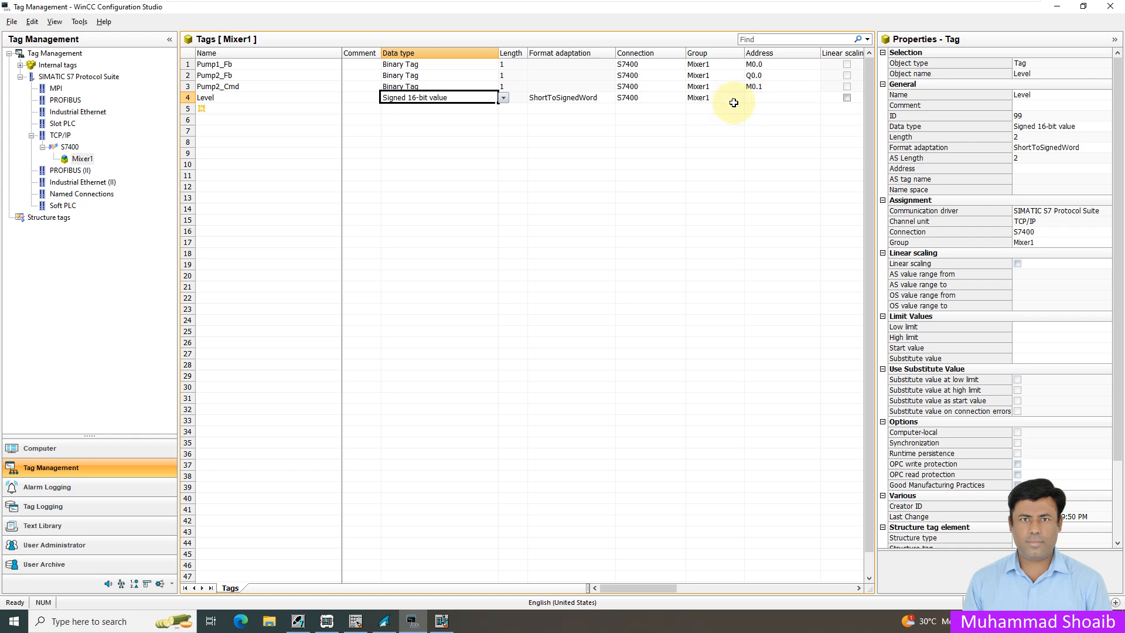
- Check the MOVE output address in OB1's Network 3 and set the Level tag's address to memory word MW1
left_click(789, 100)
left_click(826, 100)
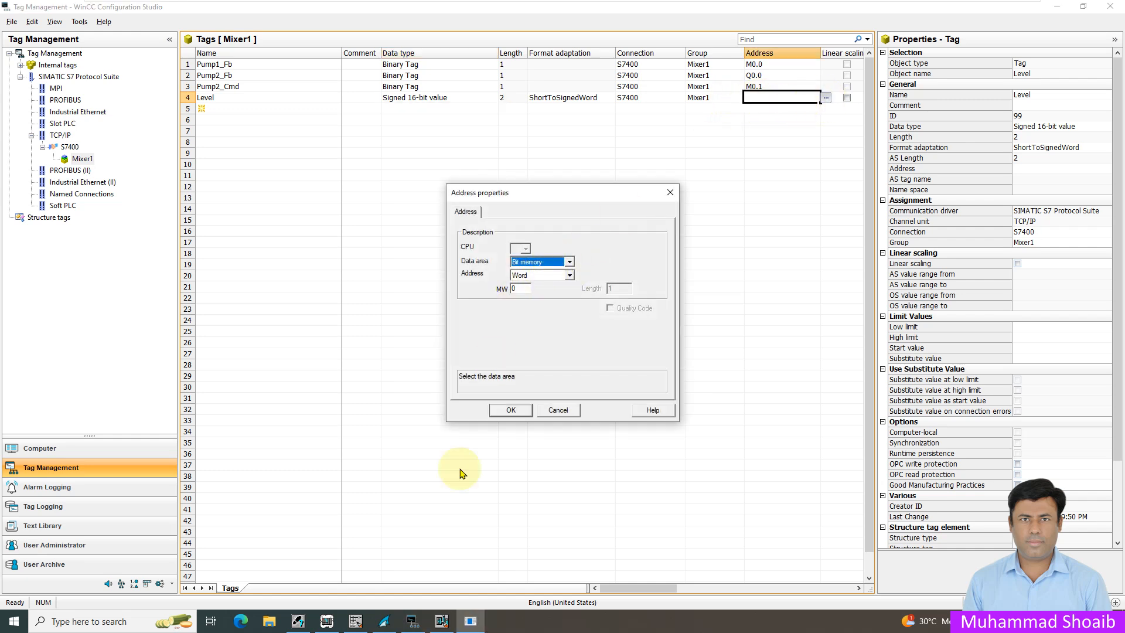
left_click(351, 624)
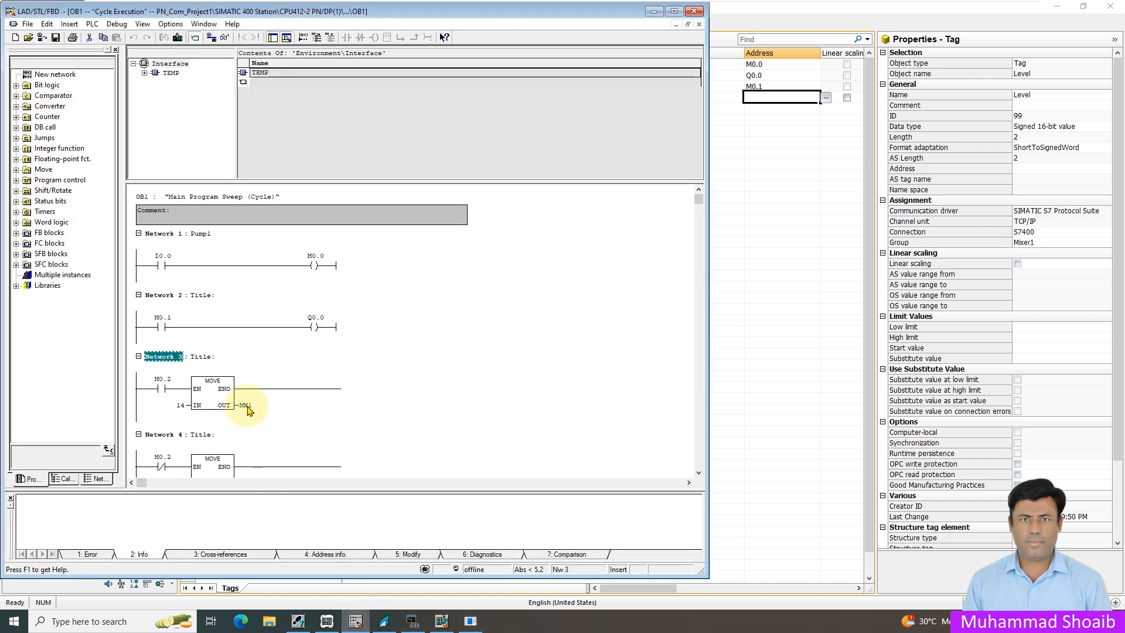
left_click(654, 12)
left_click(523, 289)
type("1")
left_click(511, 410)
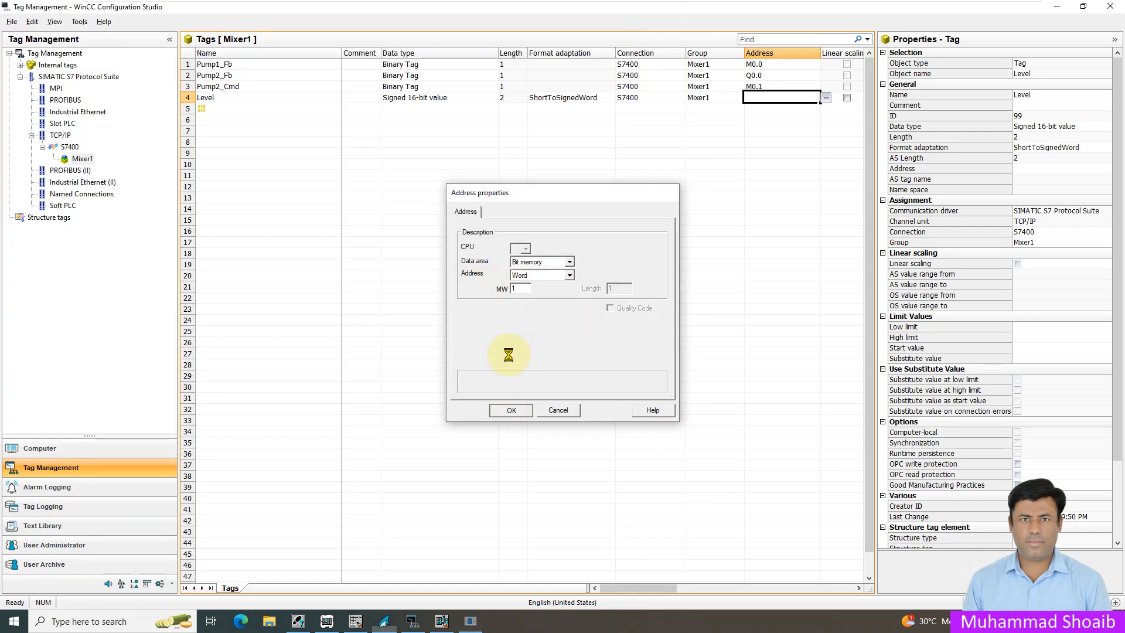
- Add a tag named Temperature below Level in the Mixer1 group with the data type Signed 16-bit value
left_click(278, 117)
left_click(289, 111)
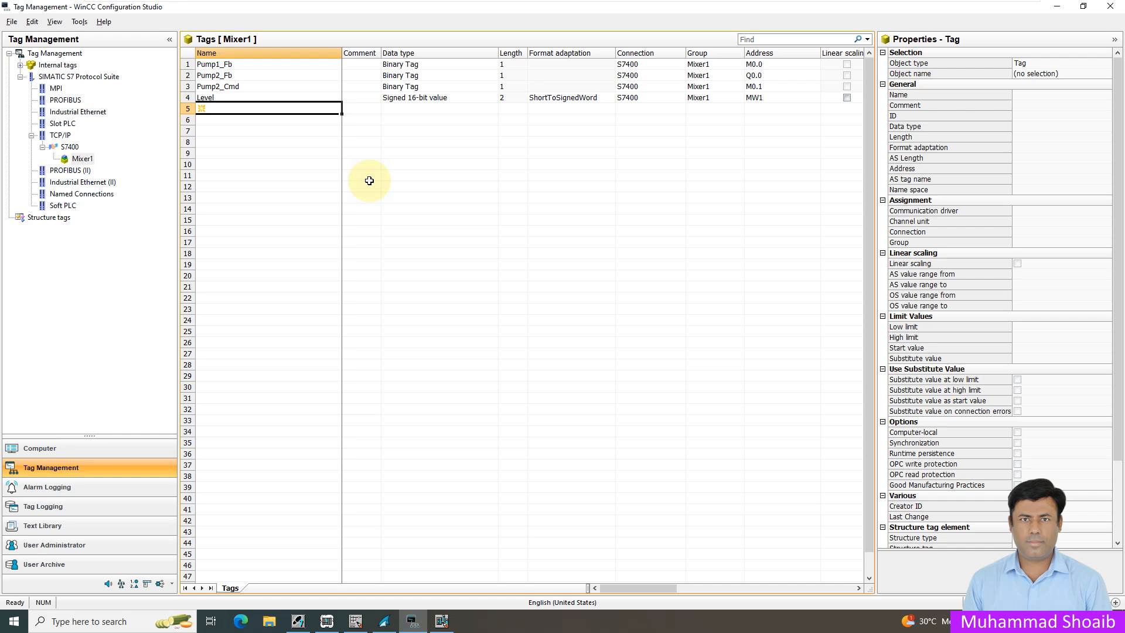
type("L")
left_click(492, 108)
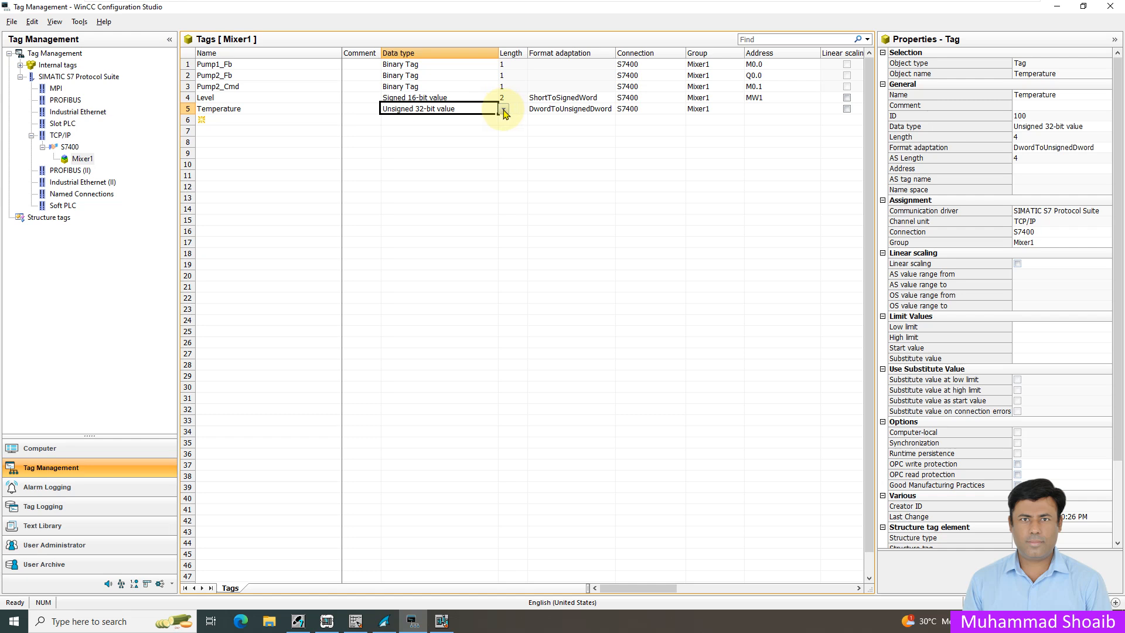
left_click(503, 110)
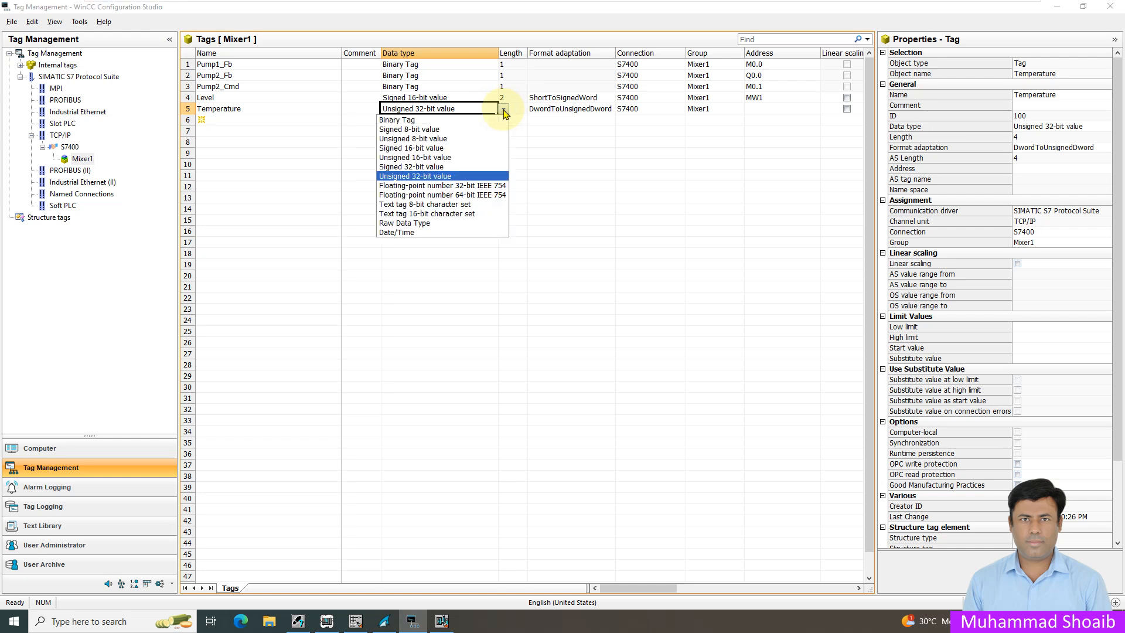
left_click(448, 149)
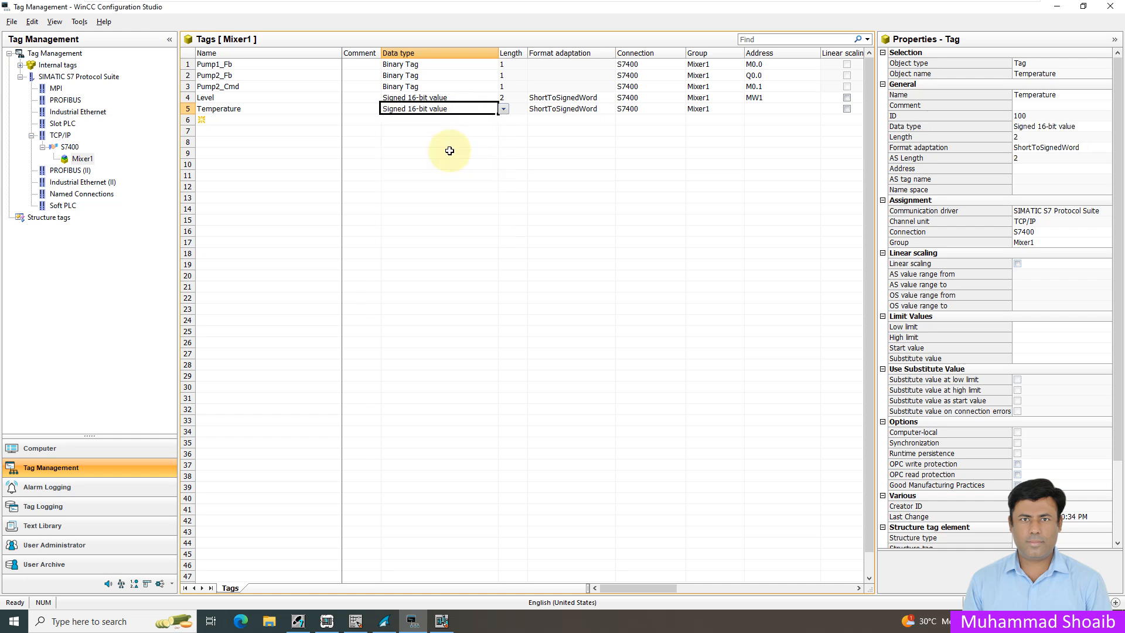
- Check the memory words used in the OB1 ladder networks and set the Temperature tag's address to MW3
left_click(798, 108)
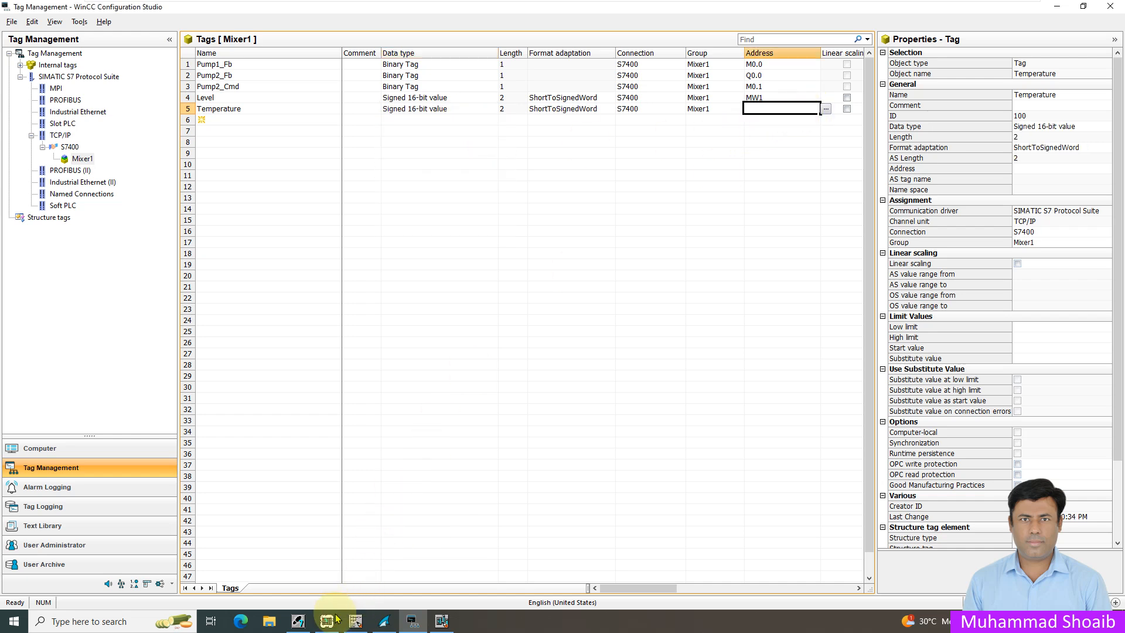
left_click(356, 621)
scroll(364, 419, "down", 3)
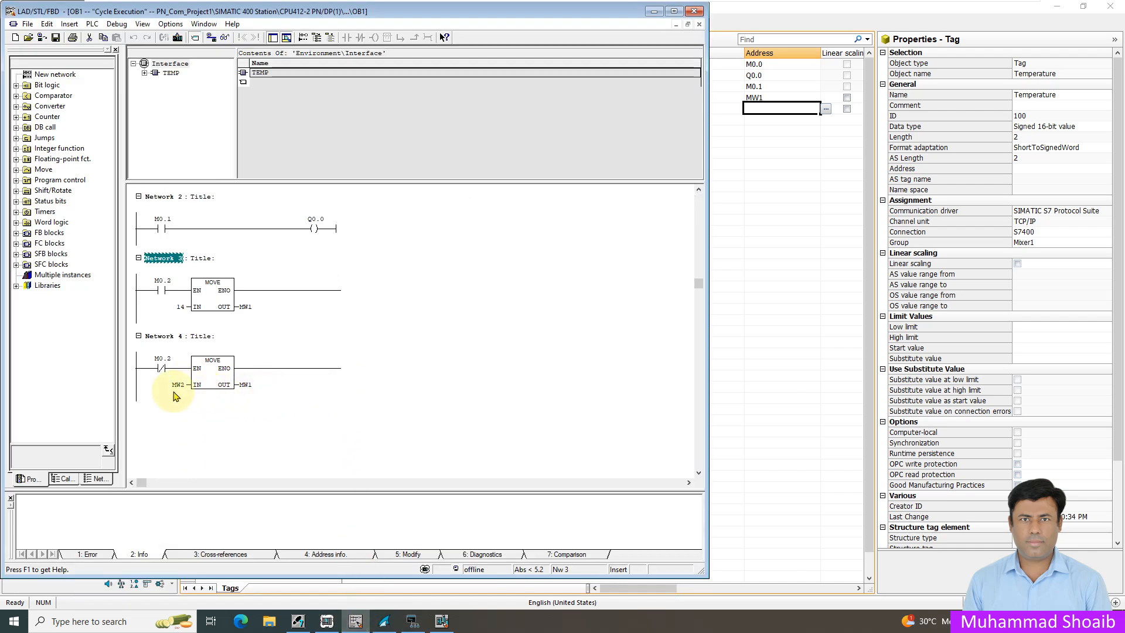
left_click(653, 12)
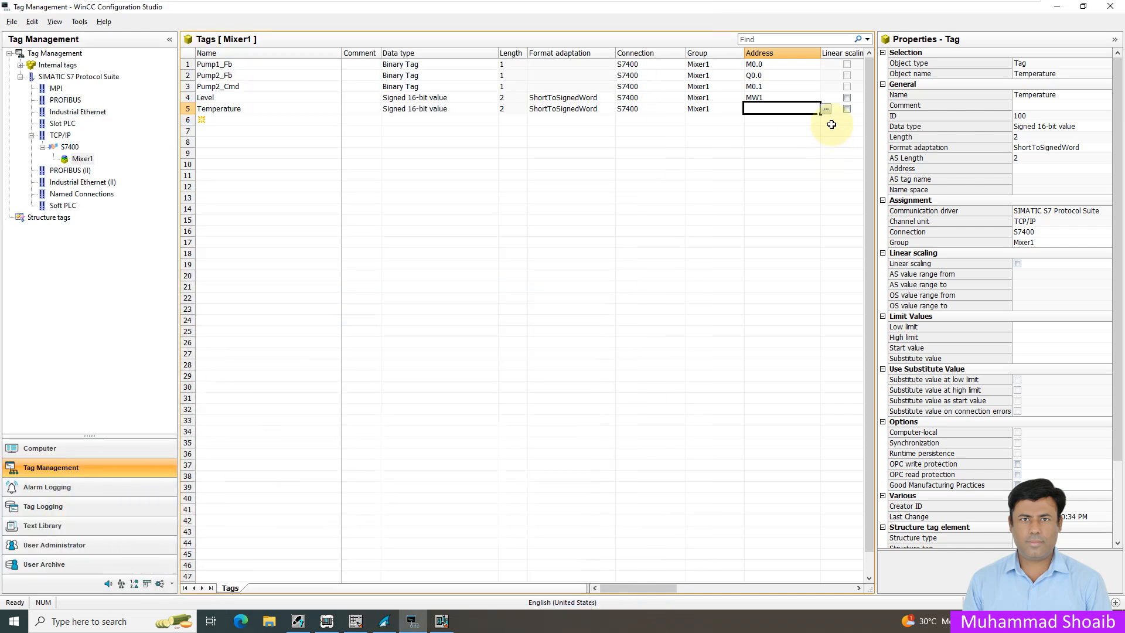
left_click(826, 109)
left_click_drag(525, 289, 480, 290)
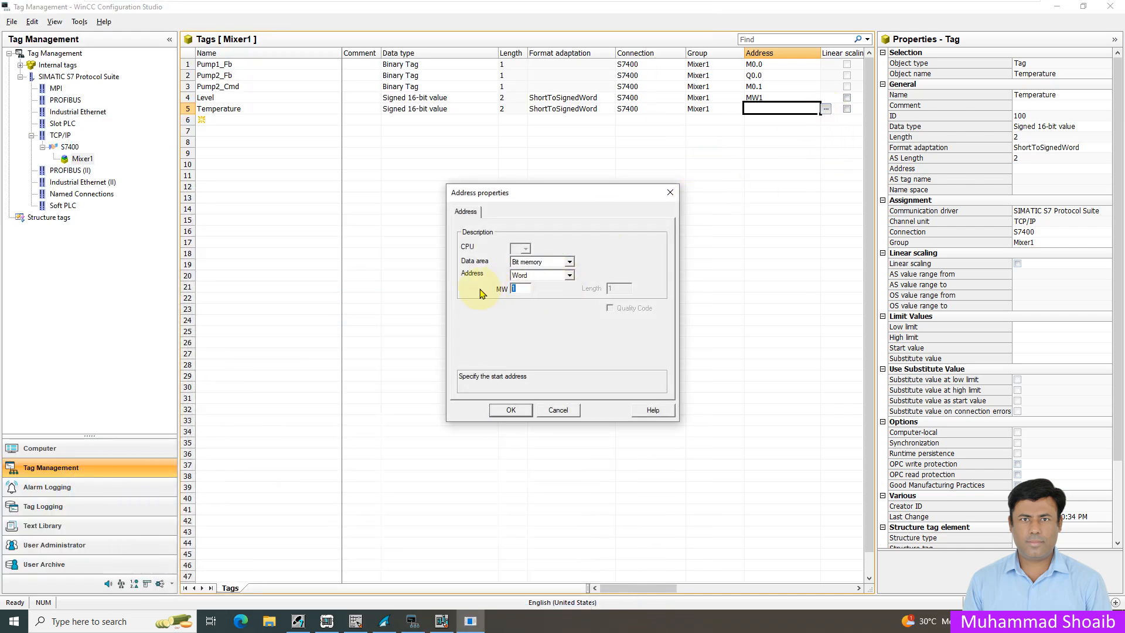
type("3")
left_click(511, 410)
- Fill the Temperature tag down into the row below and rename the copy as Speed
left_click(184, 108)
left_click_drag(200, 120, 202, 130)
left_click(272, 120)
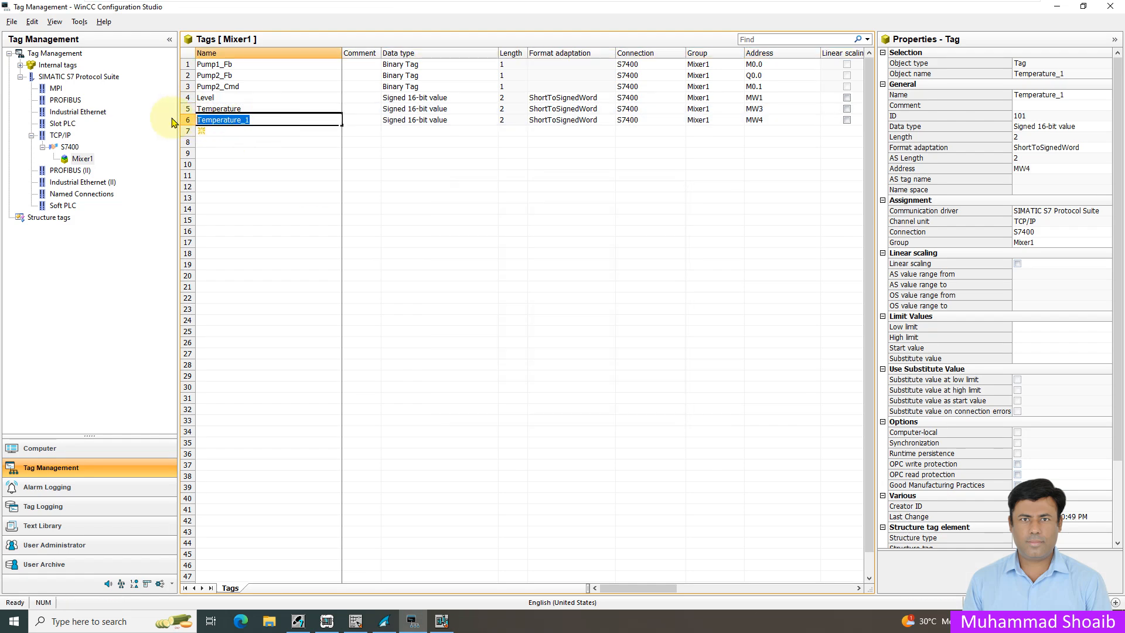
type("Speed")
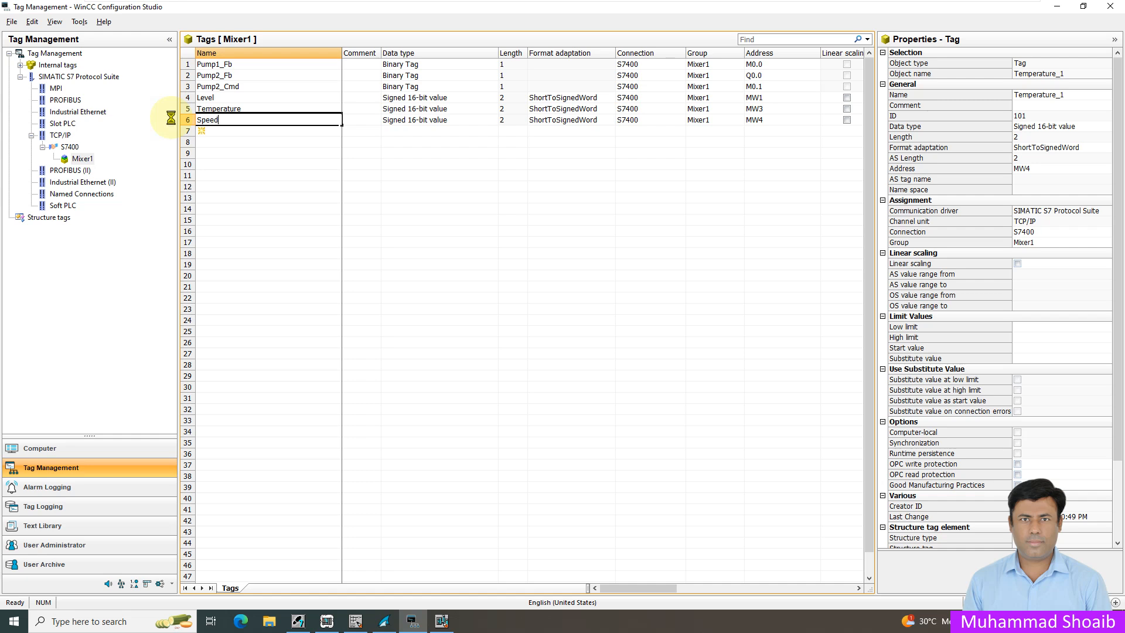
key("Return")
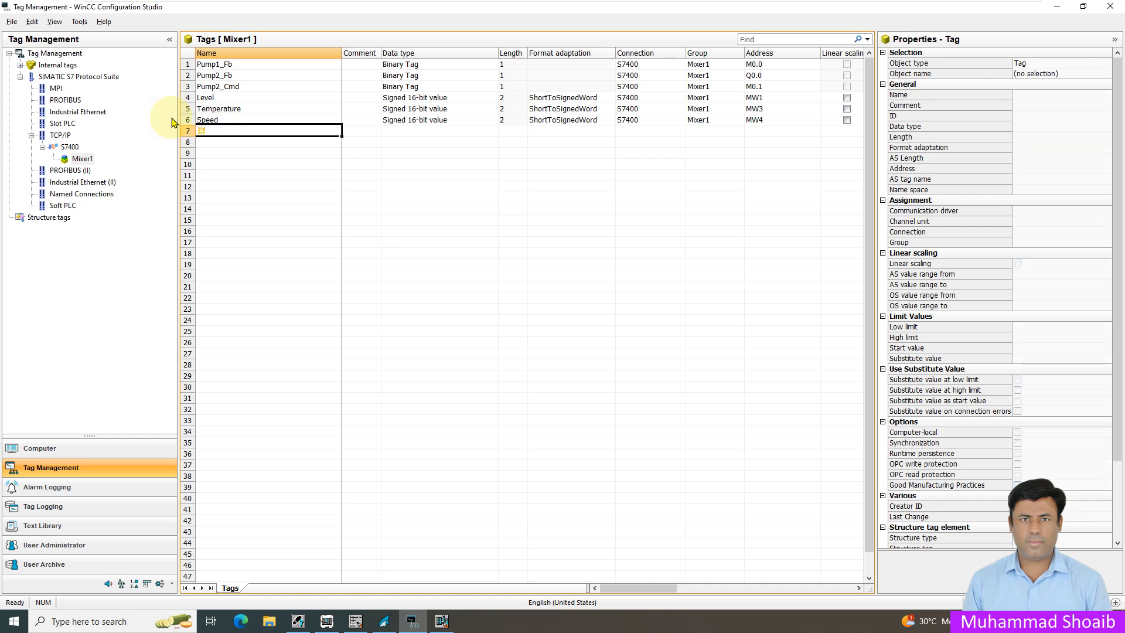
- Add a tag named Level_SP below Speed with the data type Signed 16-bit value
left_click(255, 132)
type("Level_sP")
key("Tab")
left_click(256, 133)
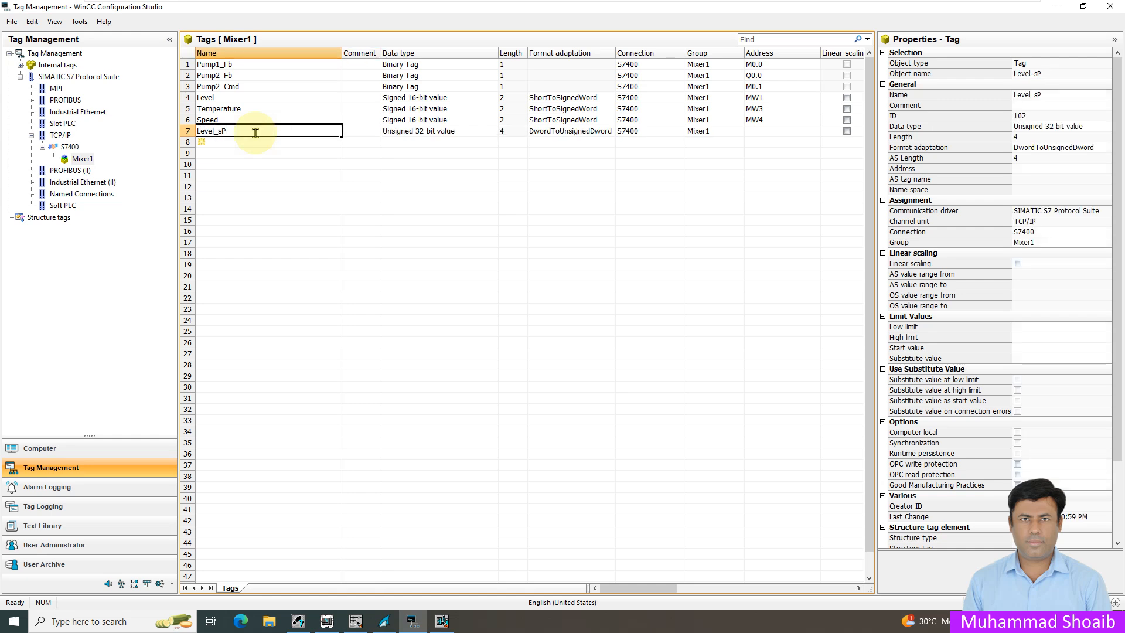
type("SP")
key("Return")
left_click(482, 133)
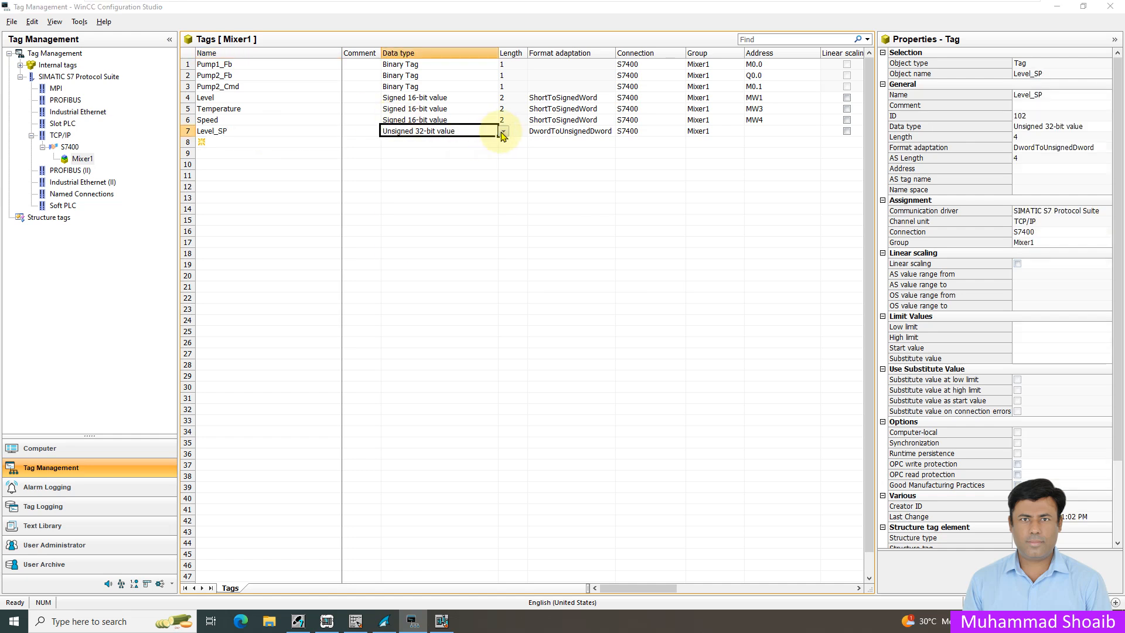
left_click(503, 131)
left_click(435, 173)
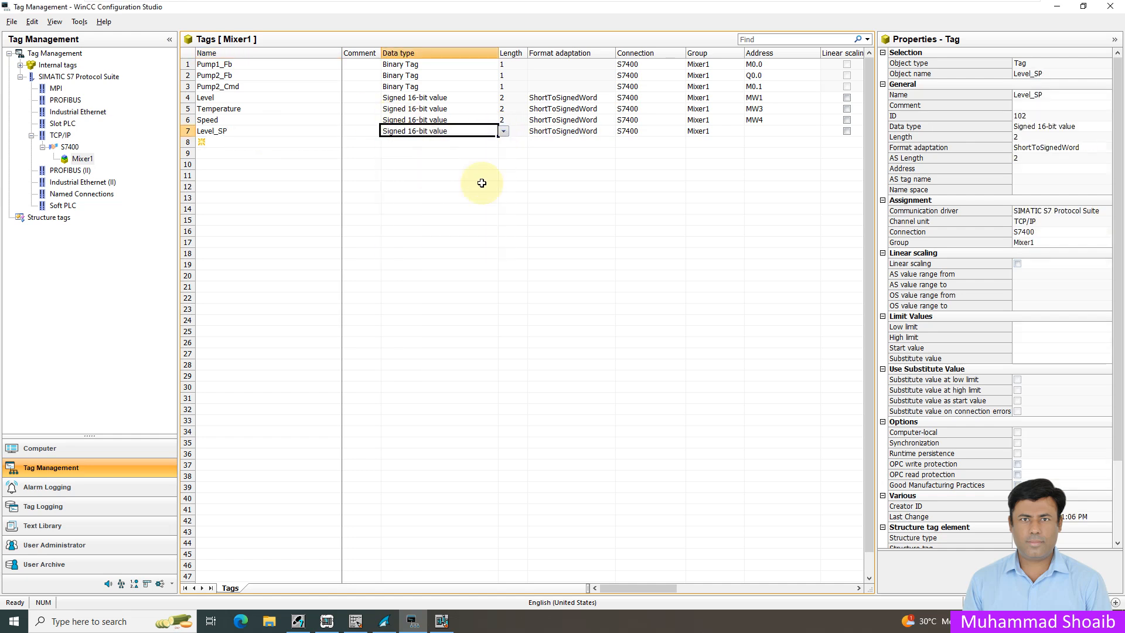
- Set the Level_SP tag's address to MW2, checking it against the OB1 ladder program, and close the tag configuration window
left_click(782, 131)
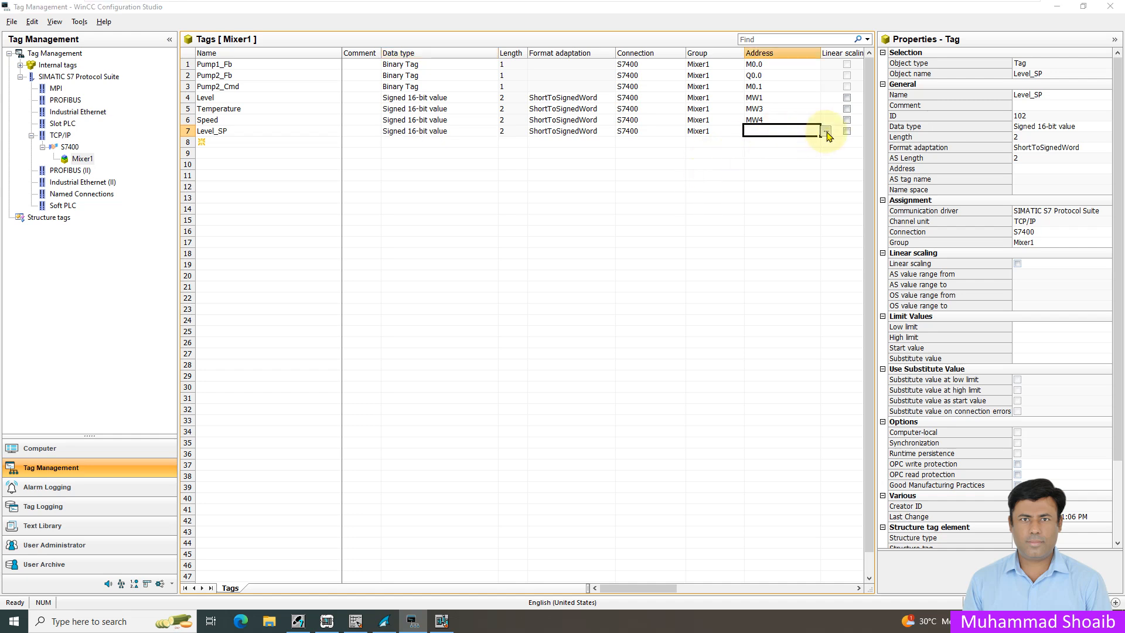
left_click(827, 132)
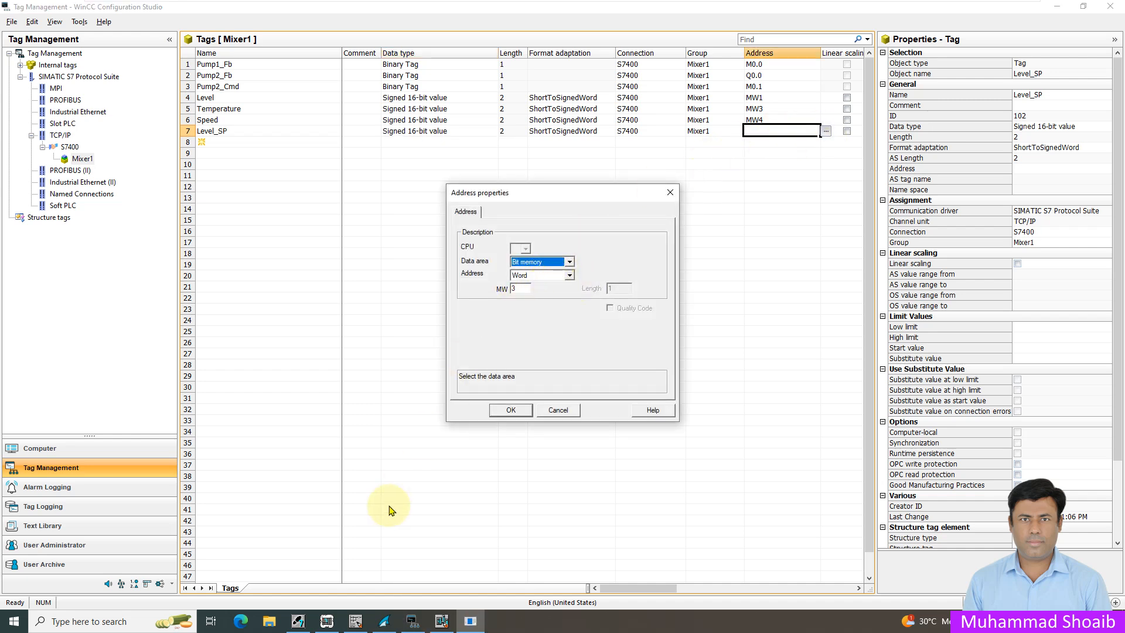
double_click(521, 288)
type("2")
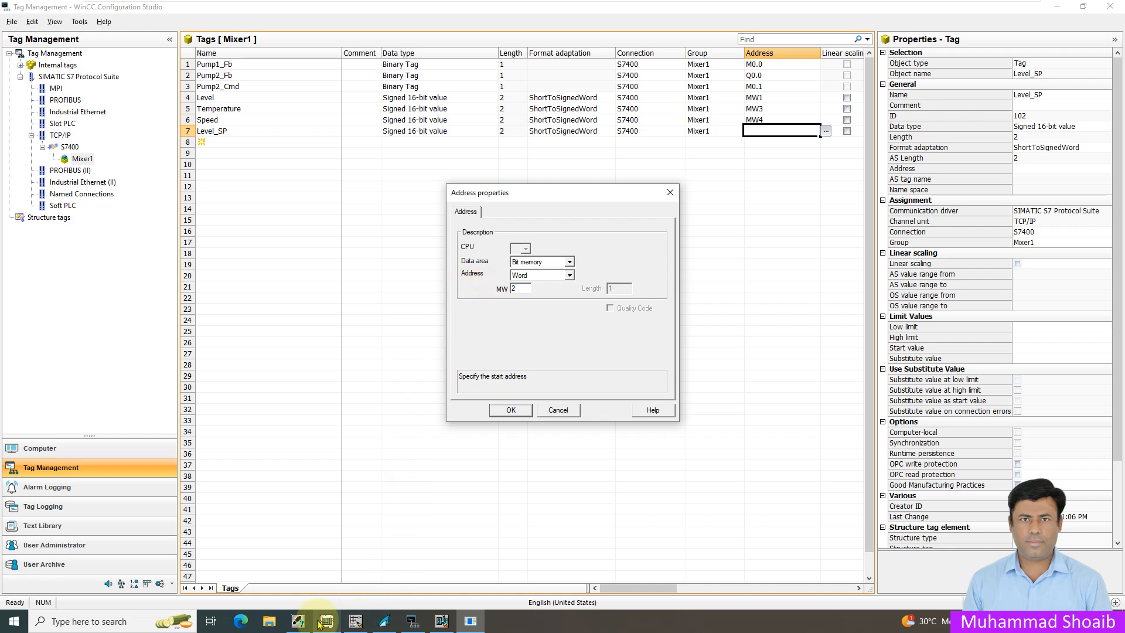
left_click(356, 621)
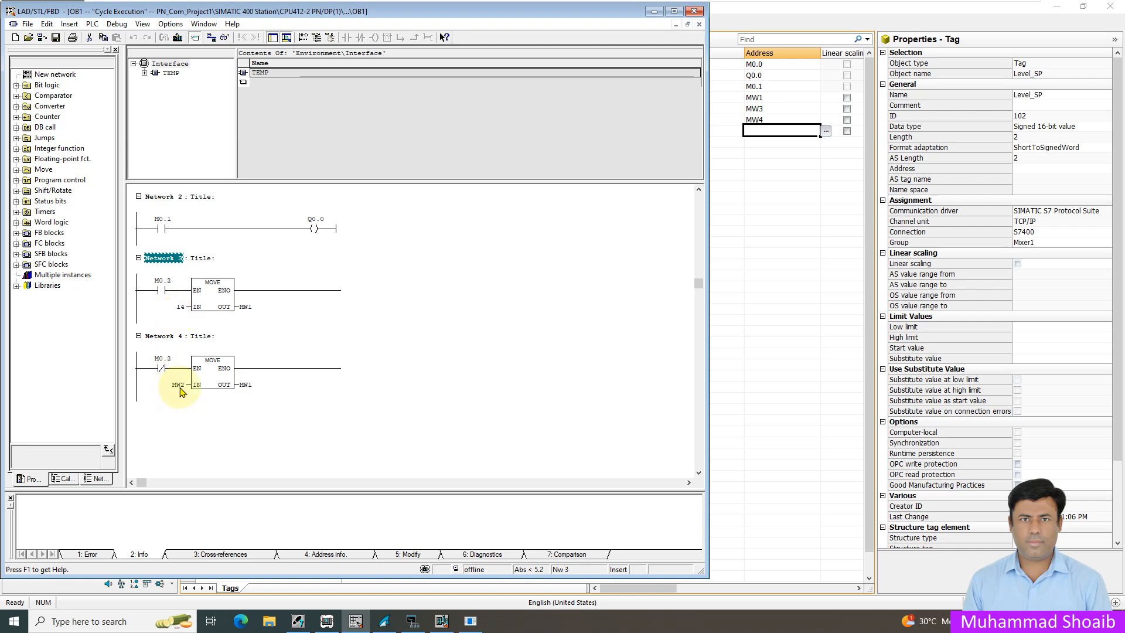
left_click(654, 11)
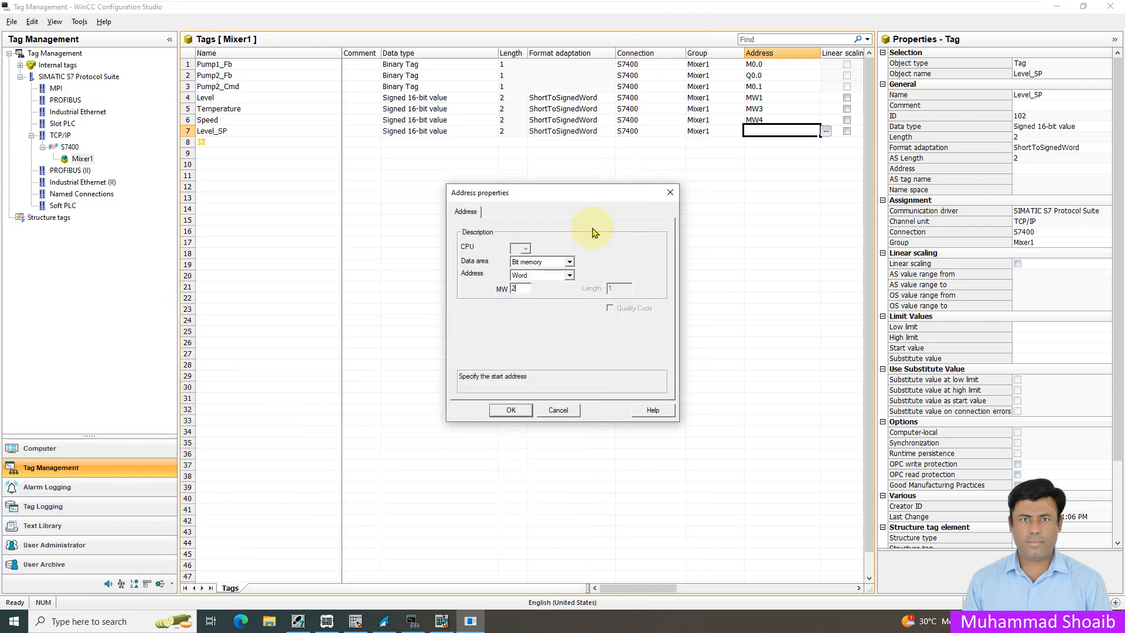
left_click(510, 410)
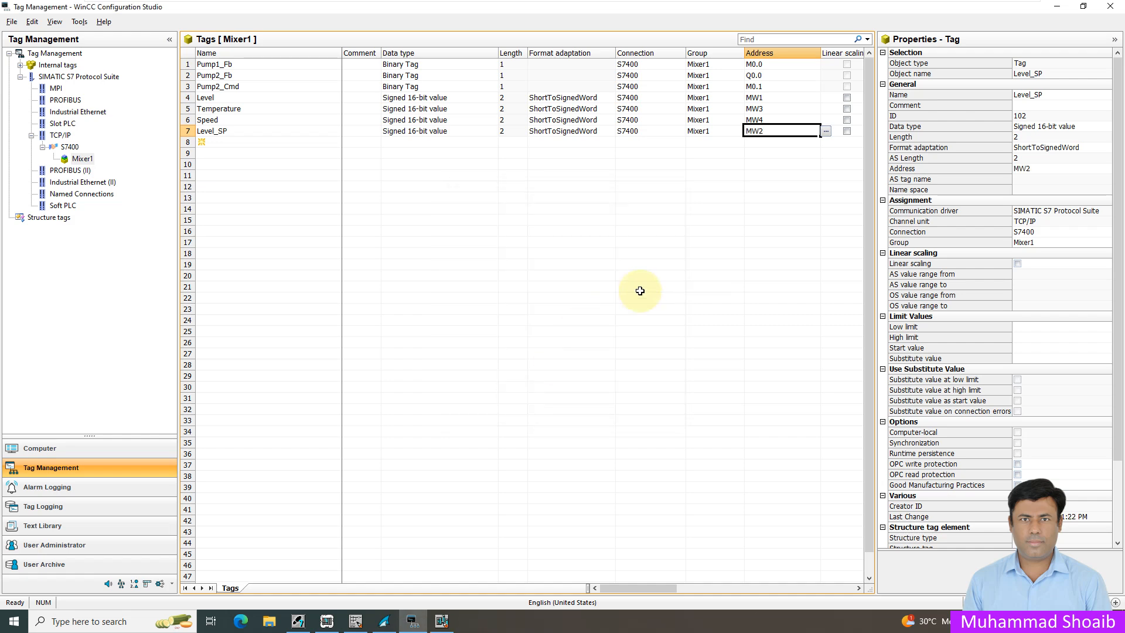
left_click(640, 291)
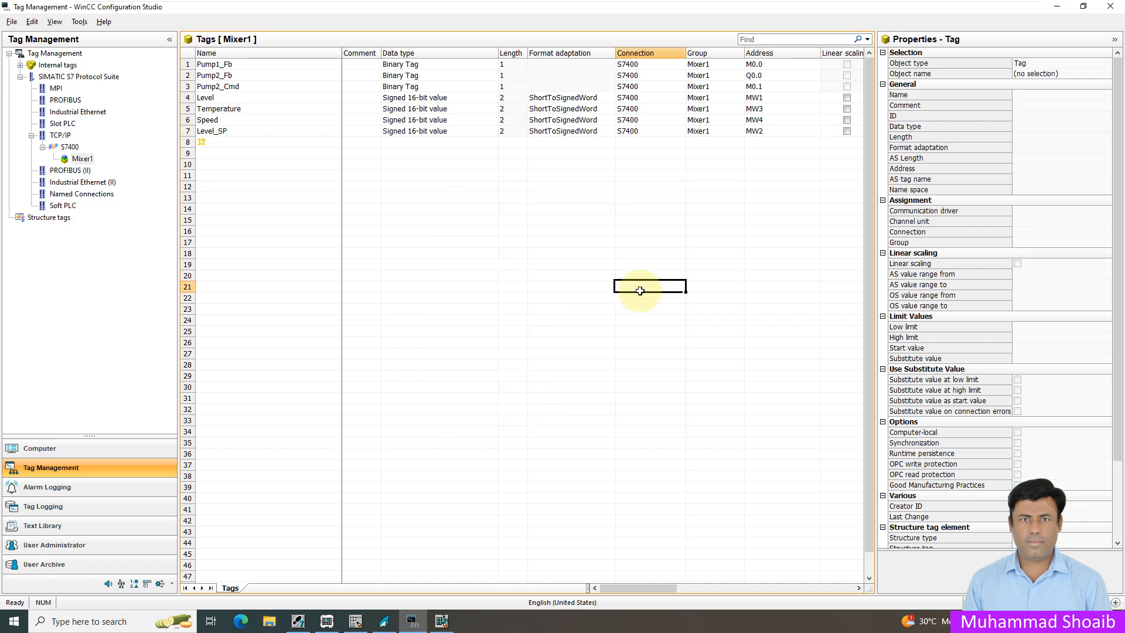
left_click(11, 21)
left_click(27, 88)
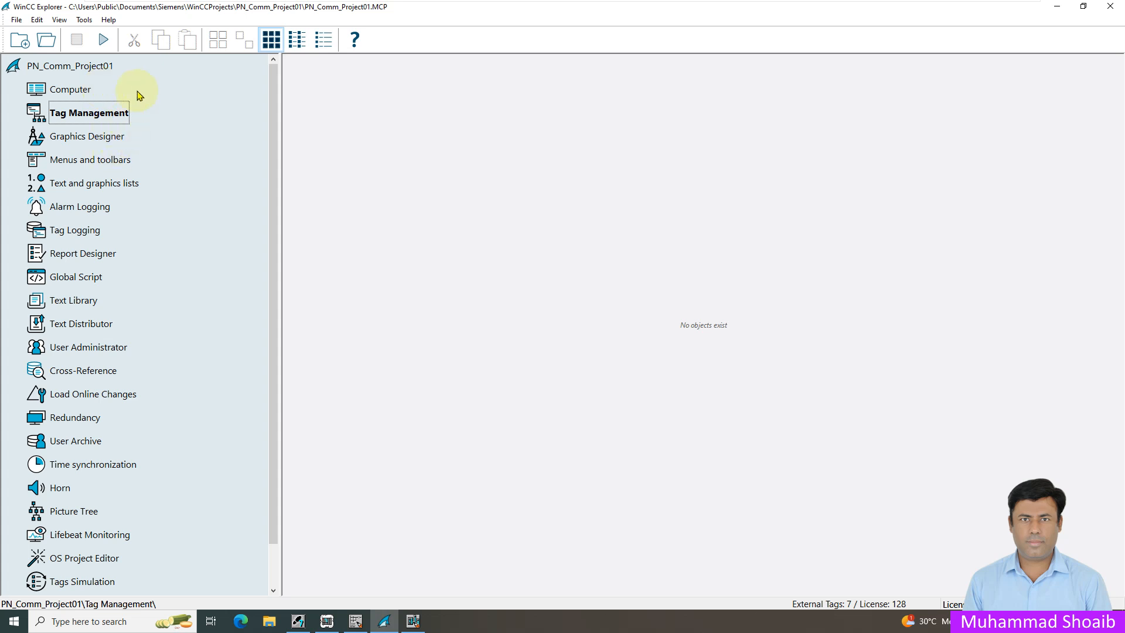
- Change the active design of PN_Comm_Project01 to WinCC 3D in the project properties
left_click(82, 66)
right_click(83, 67)
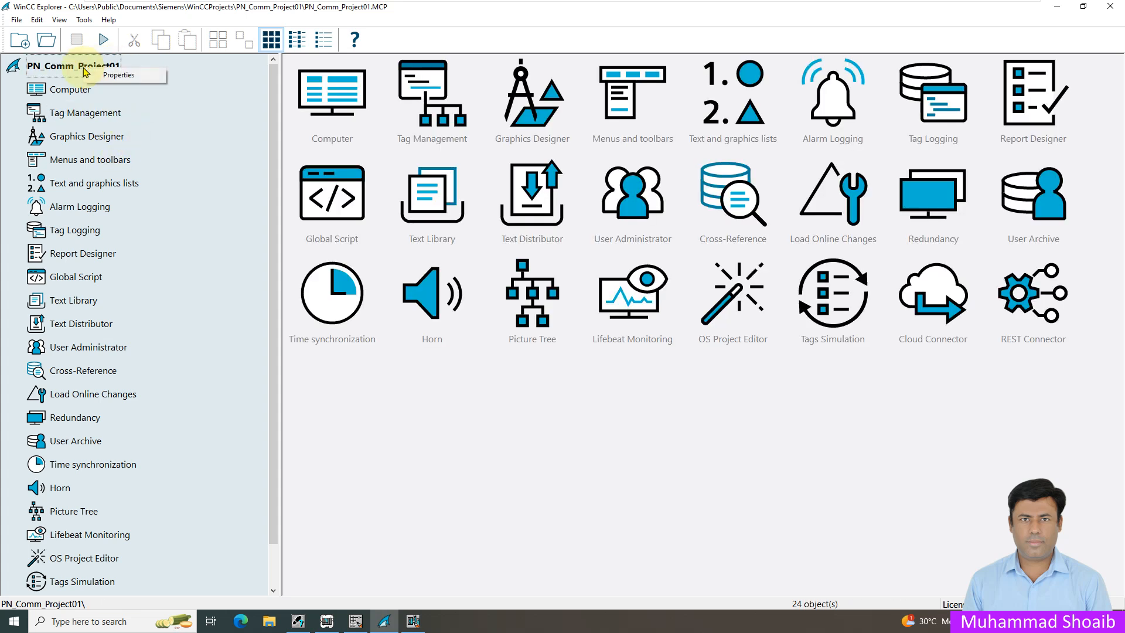
left_click(113, 75)
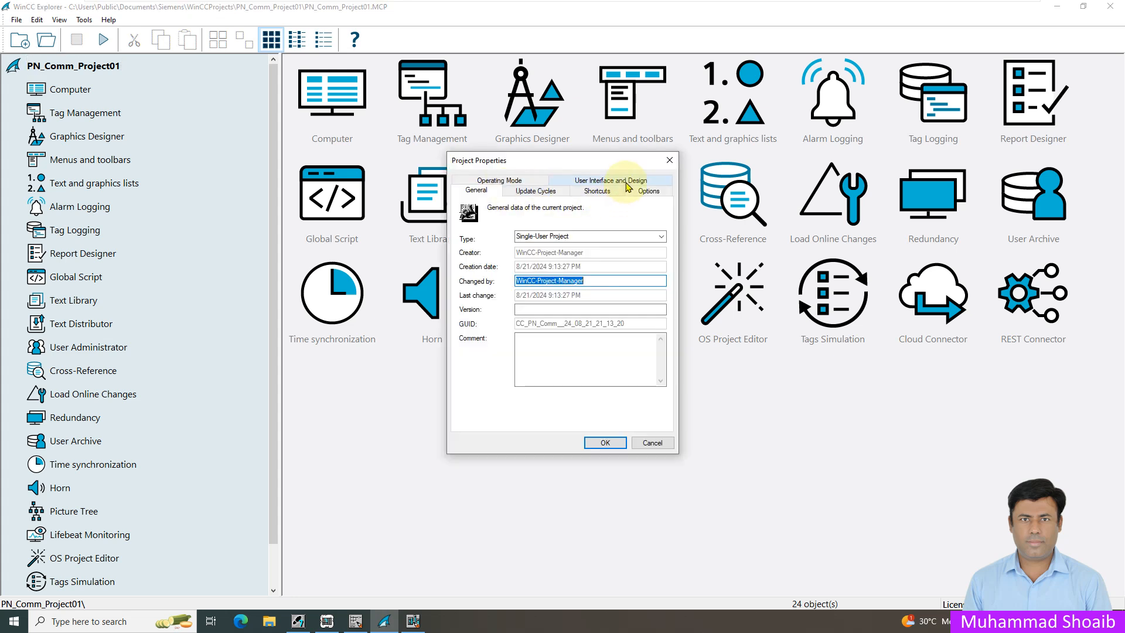
left_click(602, 182)
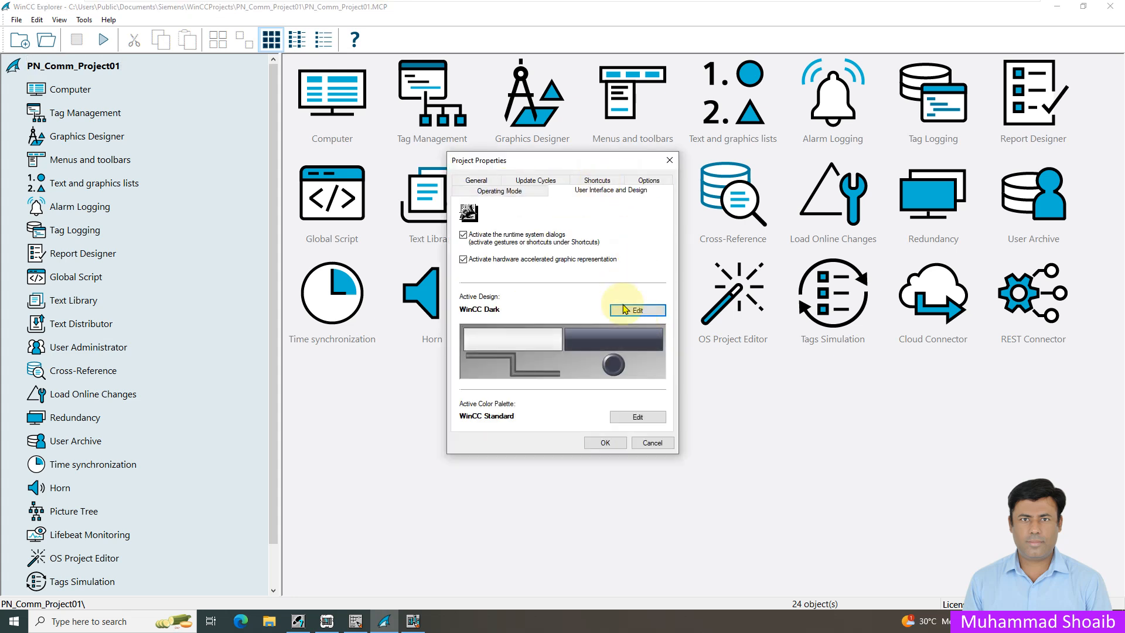
left_click(632, 309)
left_click(569, 191)
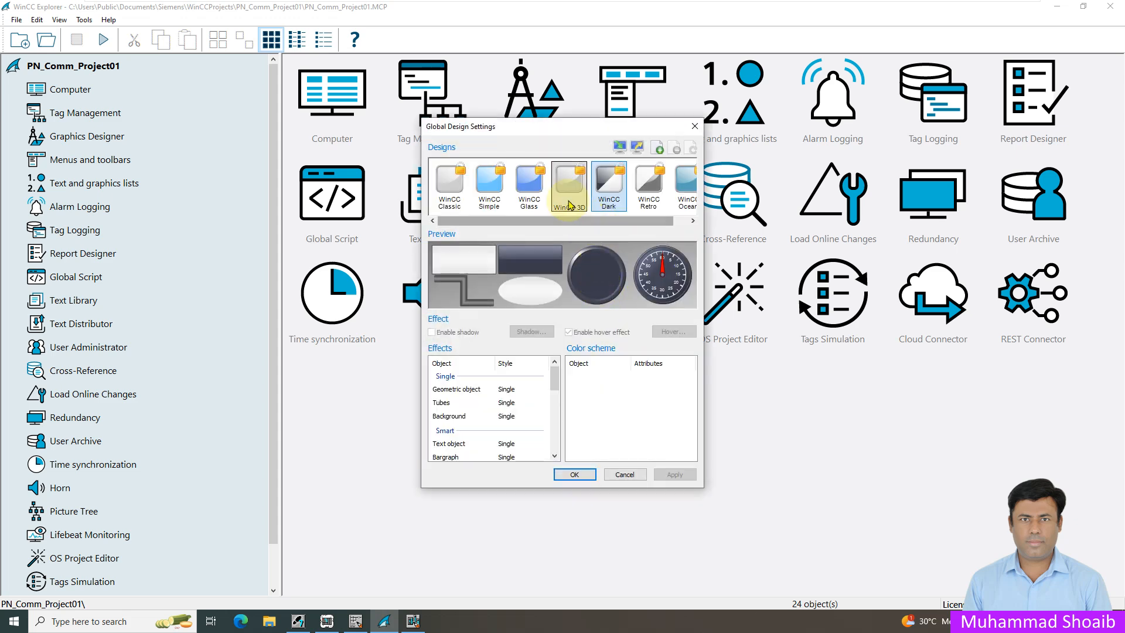
left_click(577, 475)
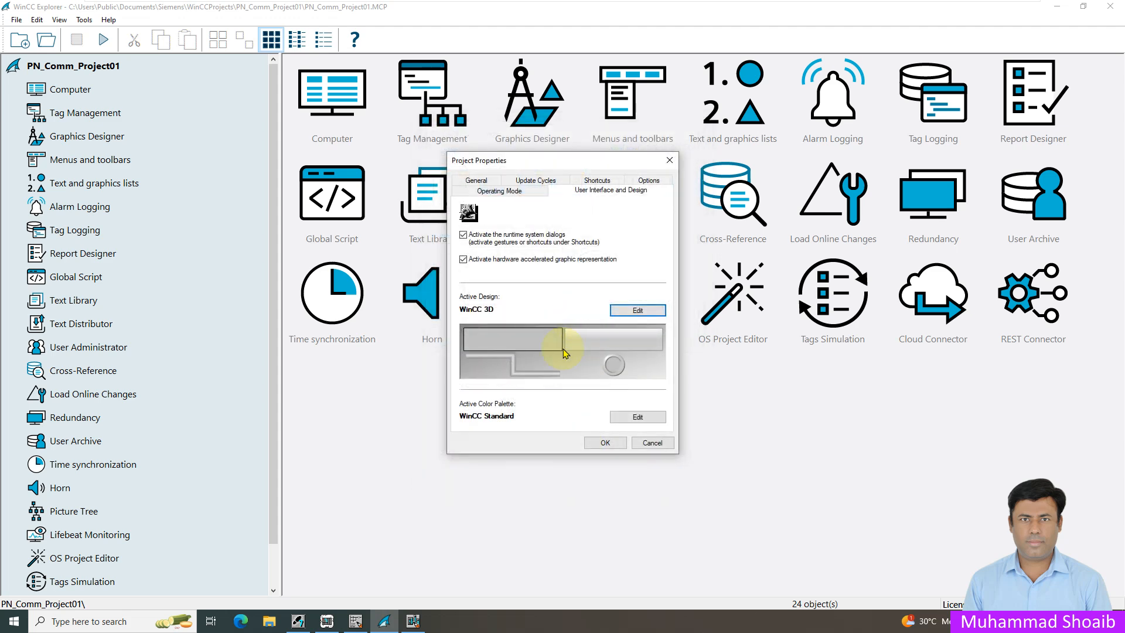
left_click(604, 444)
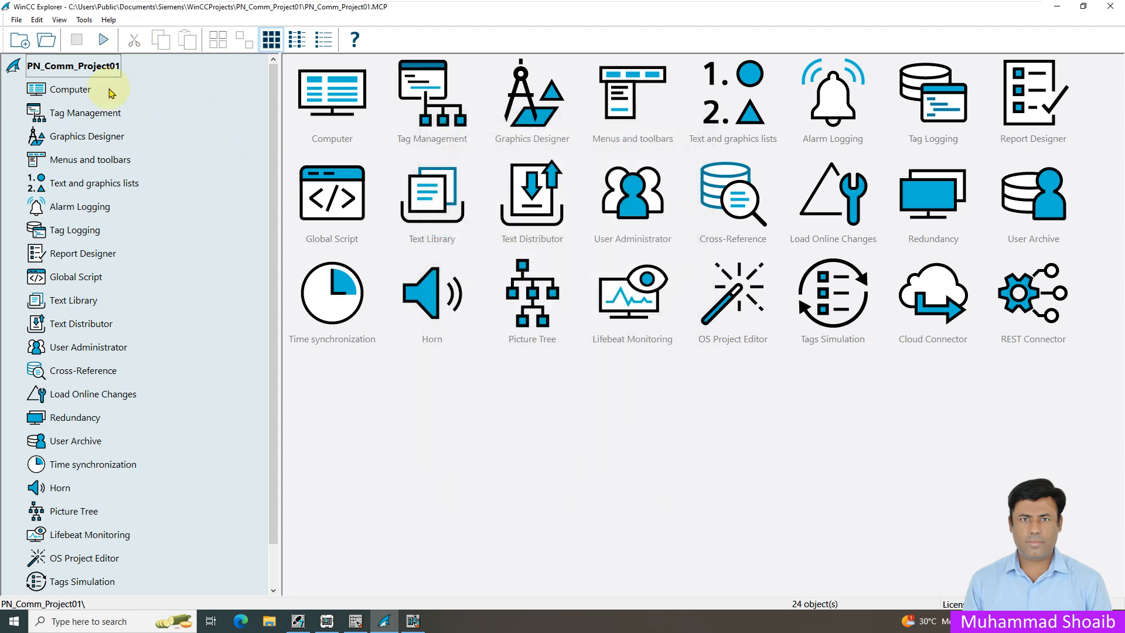
- Review the computer's startup list and enable the Maximize, Minimize and Status Bar window attributes for Graphics Runtime
left_click(75, 96)
right_click(87, 94)
left_click(96, 115)
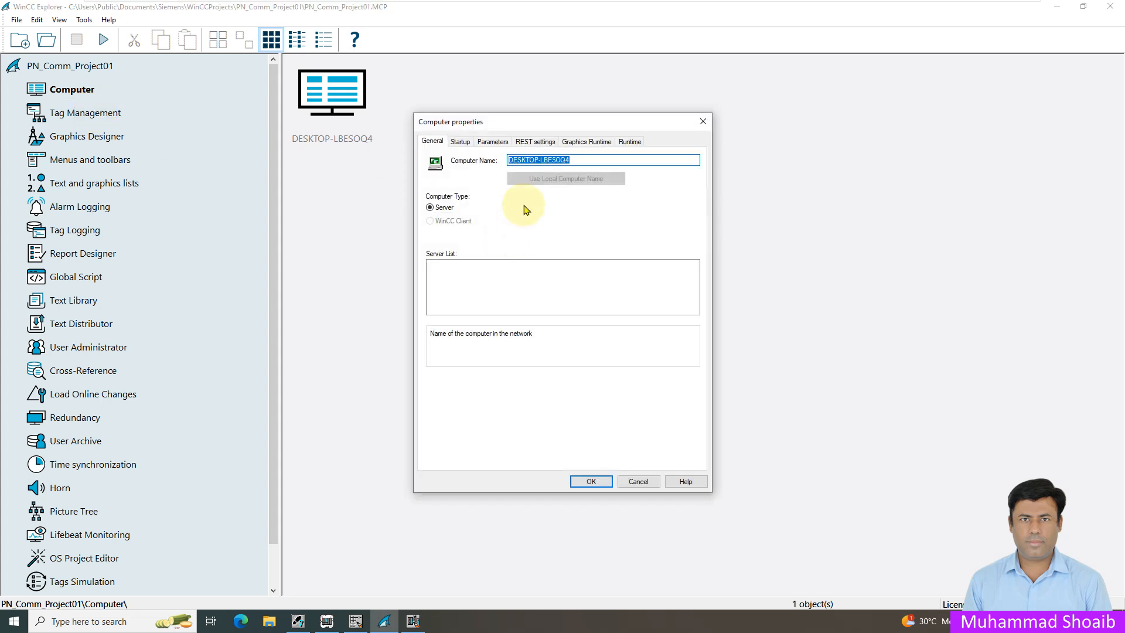
left_click(463, 144)
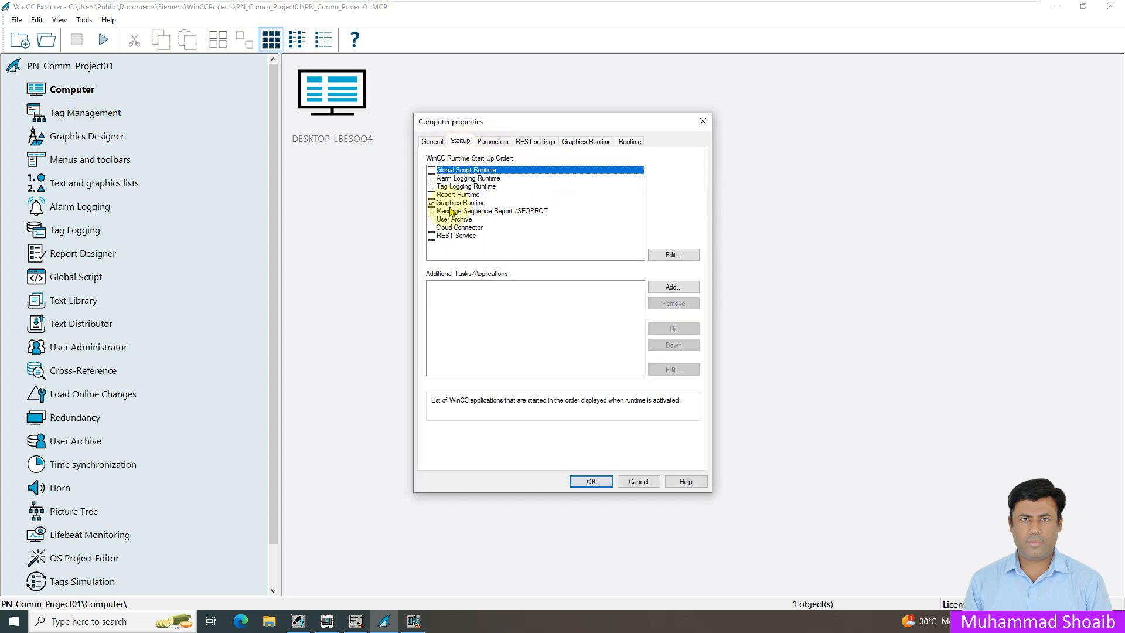
left_click(575, 142)
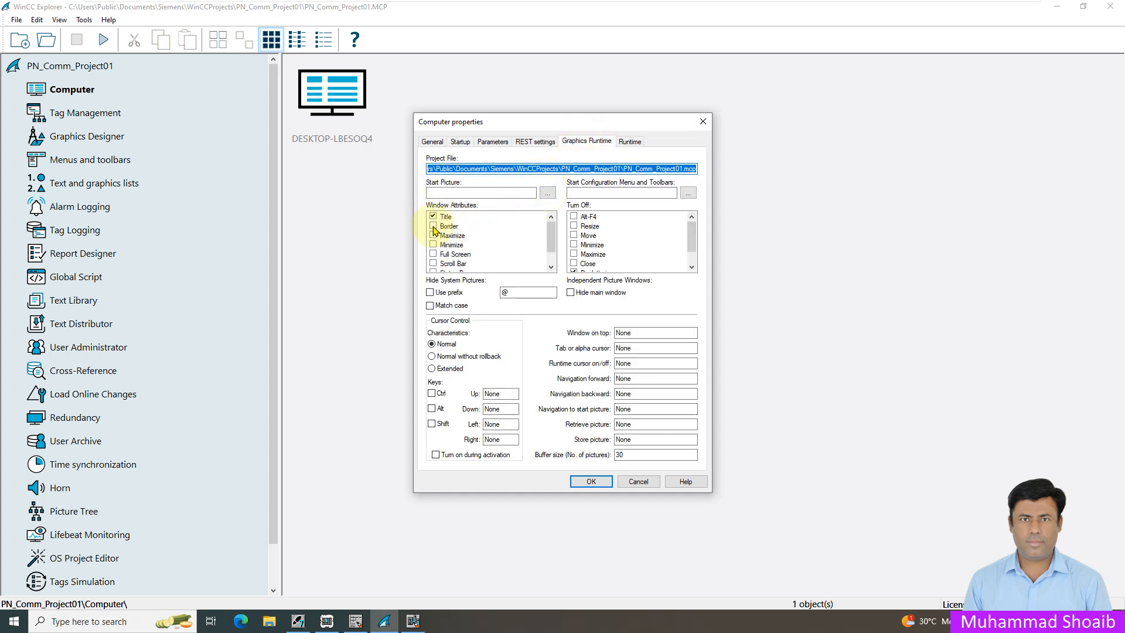
scroll(446, 252, "down", 2)
left_click(433, 255)
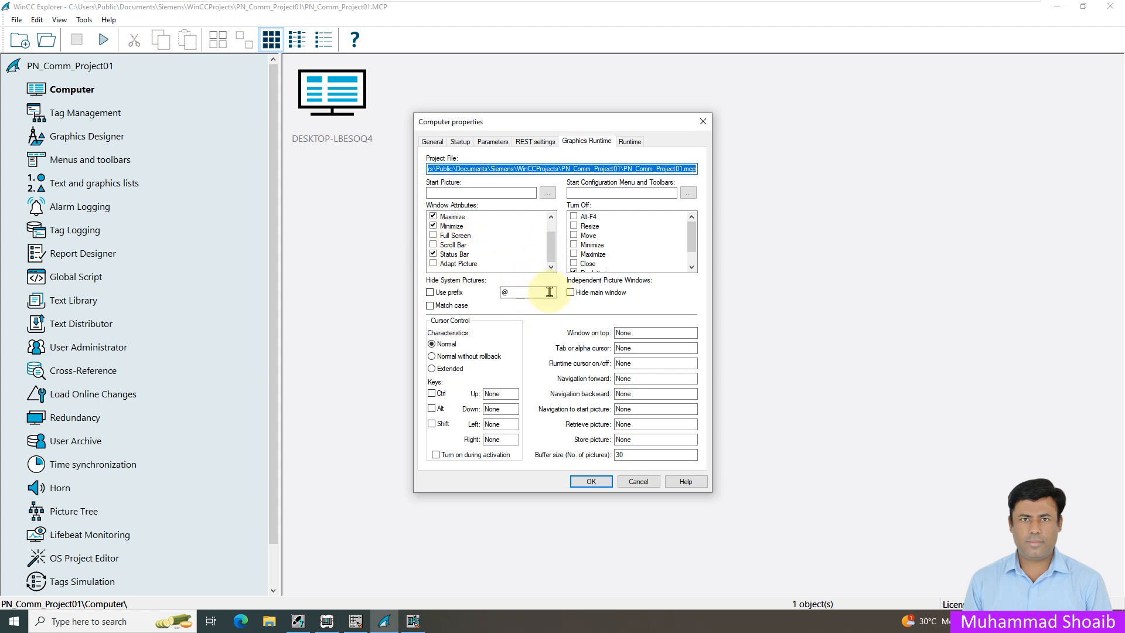
left_click(594, 481)
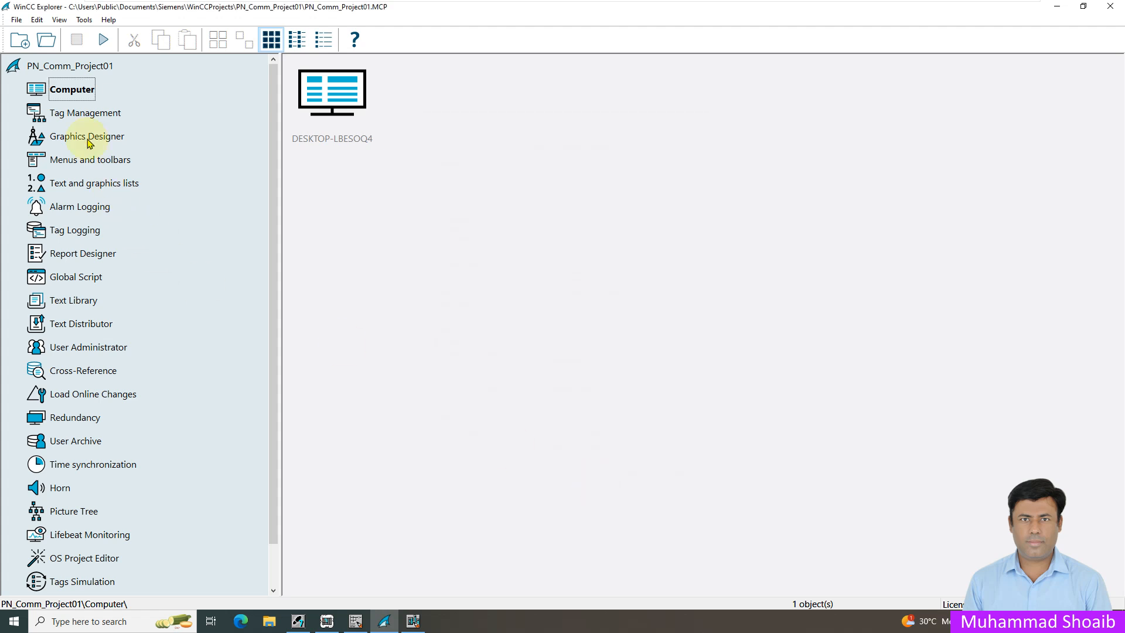
- Open the Graphics Designer editor from the project tree
left_click(93, 139)
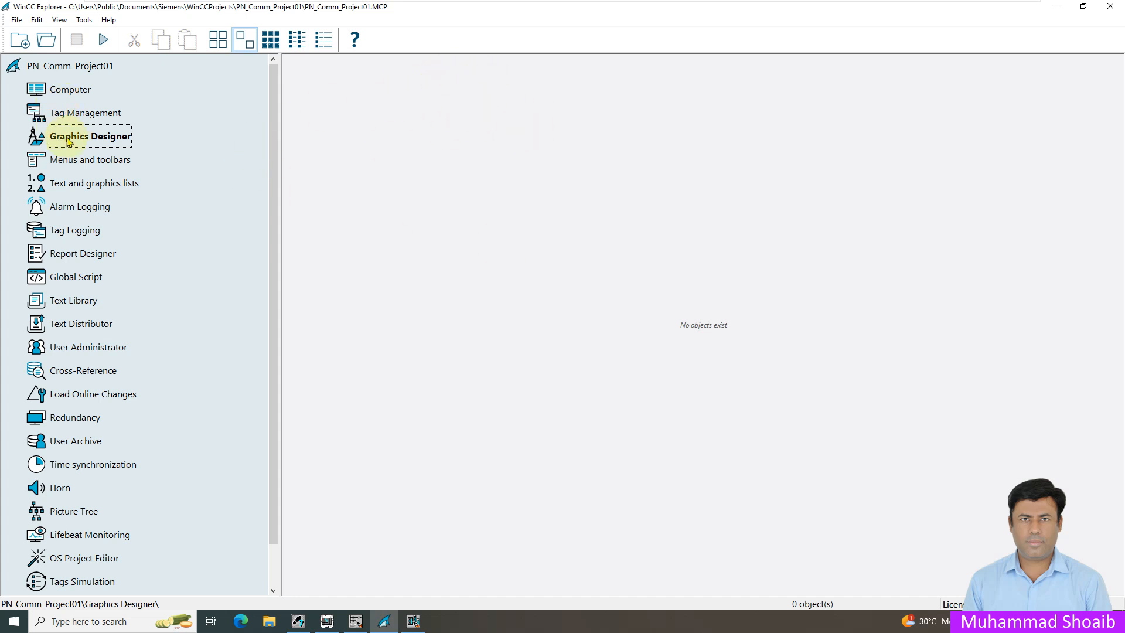
right_click(72, 142)
left_click(89, 146)
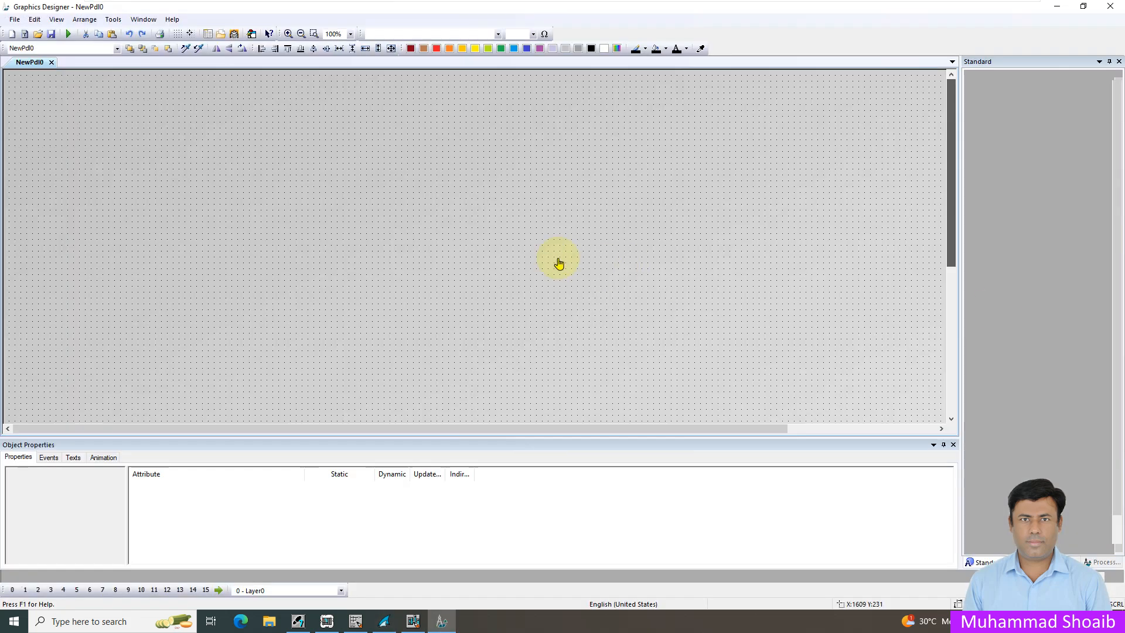
- Copy the path of the project's GraCS folder from the Open dialog, then cancel the dialog
left_click(38, 35)
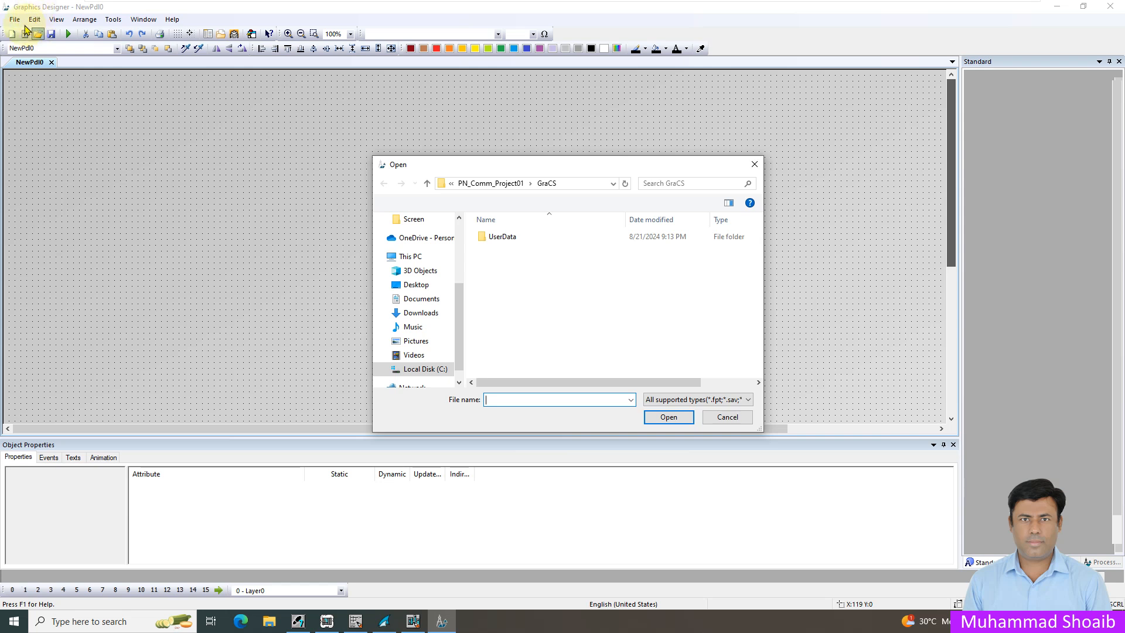
left_click(588, 184)
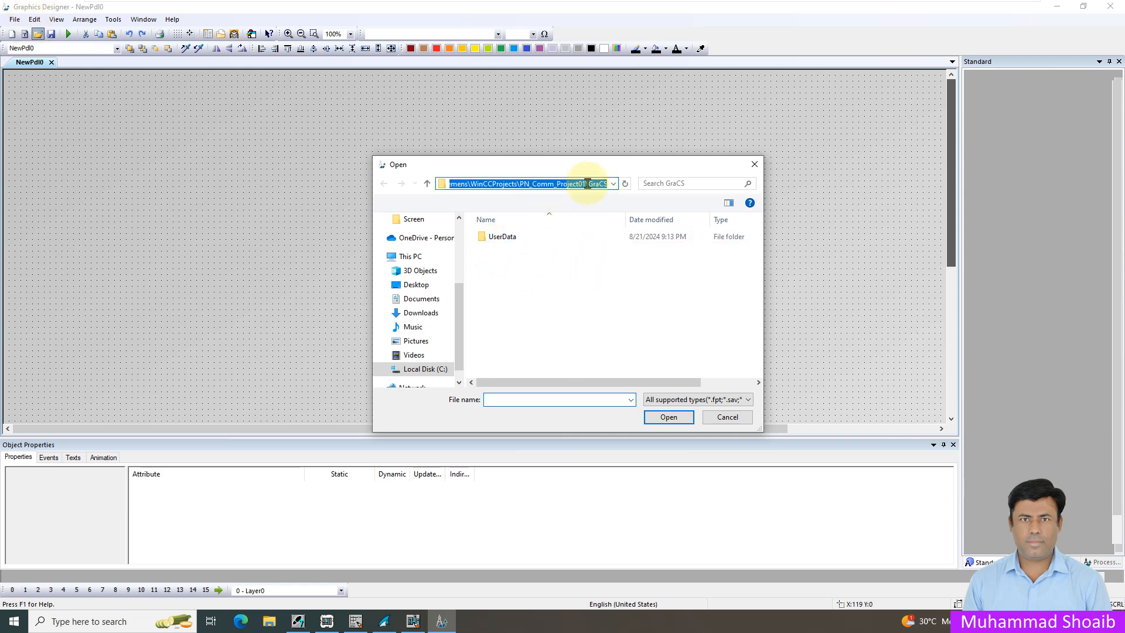
right_click(582, 184)
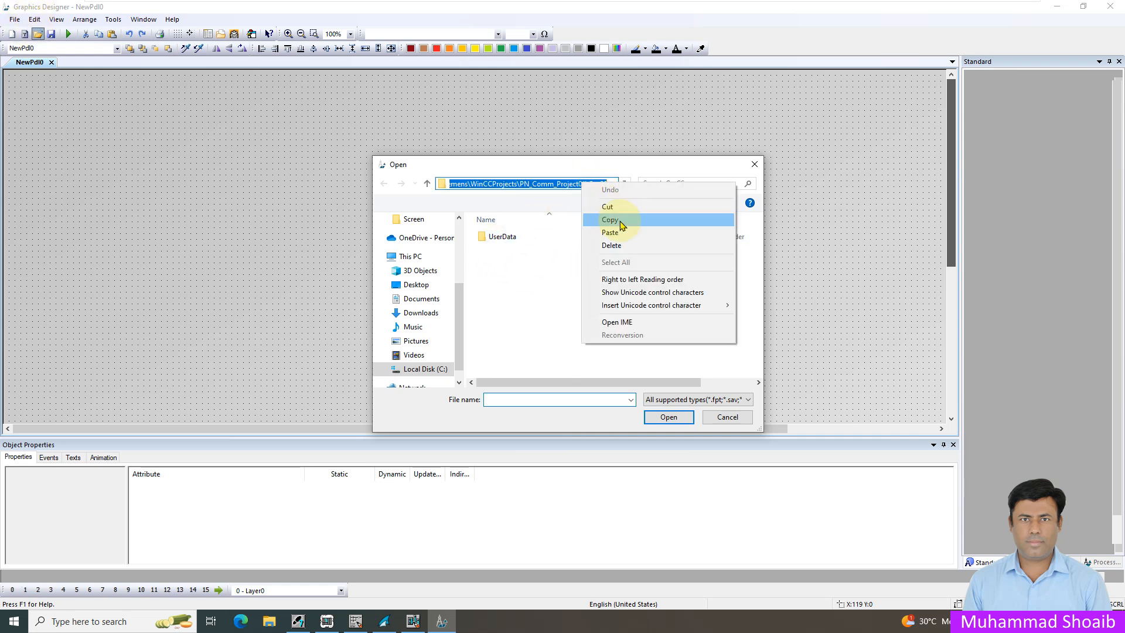
left_click(621, 226)
left_click(727, 418)
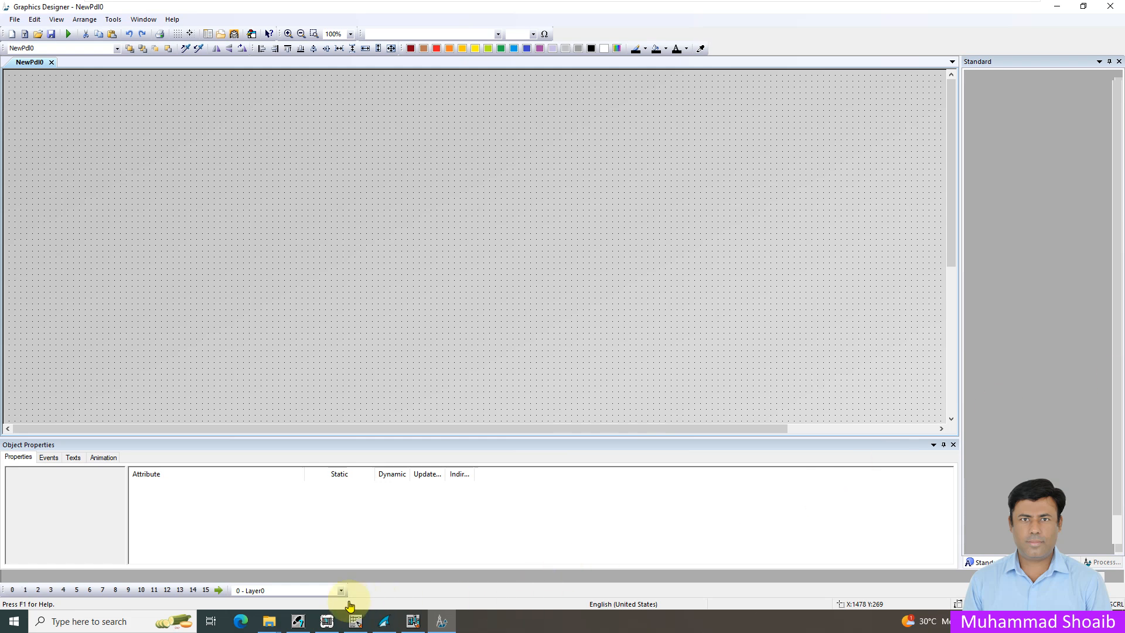
- Switch to File Explorer's Local Disk (C:) window and go to the copied PN_Comm_Project01\GraCS path
mouse_move(269, 624)
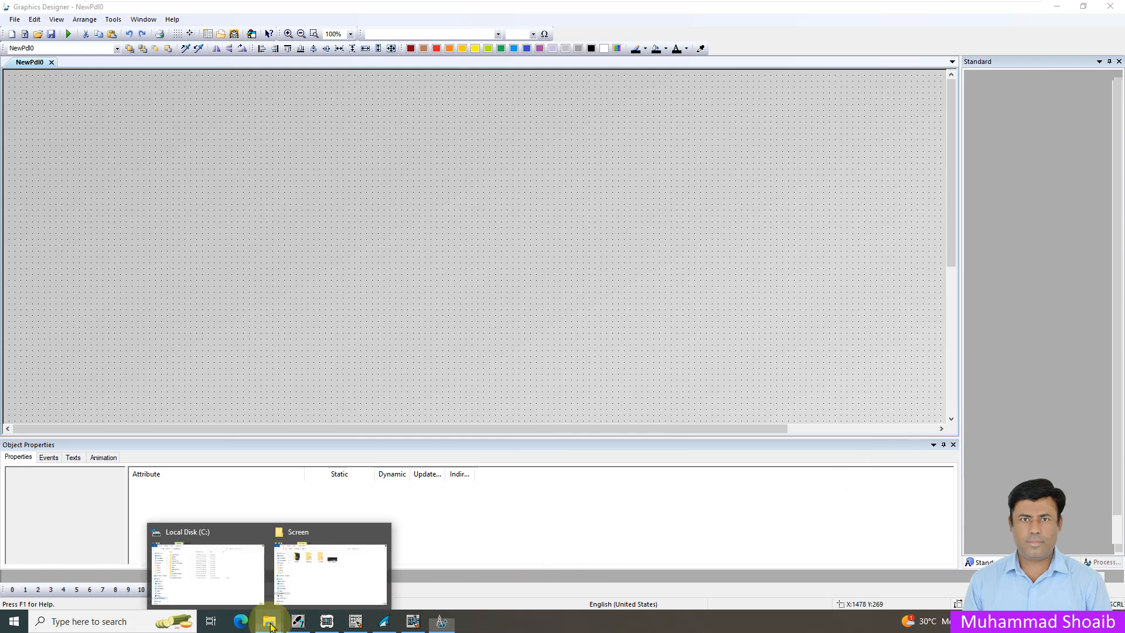
left_click(239, 583)
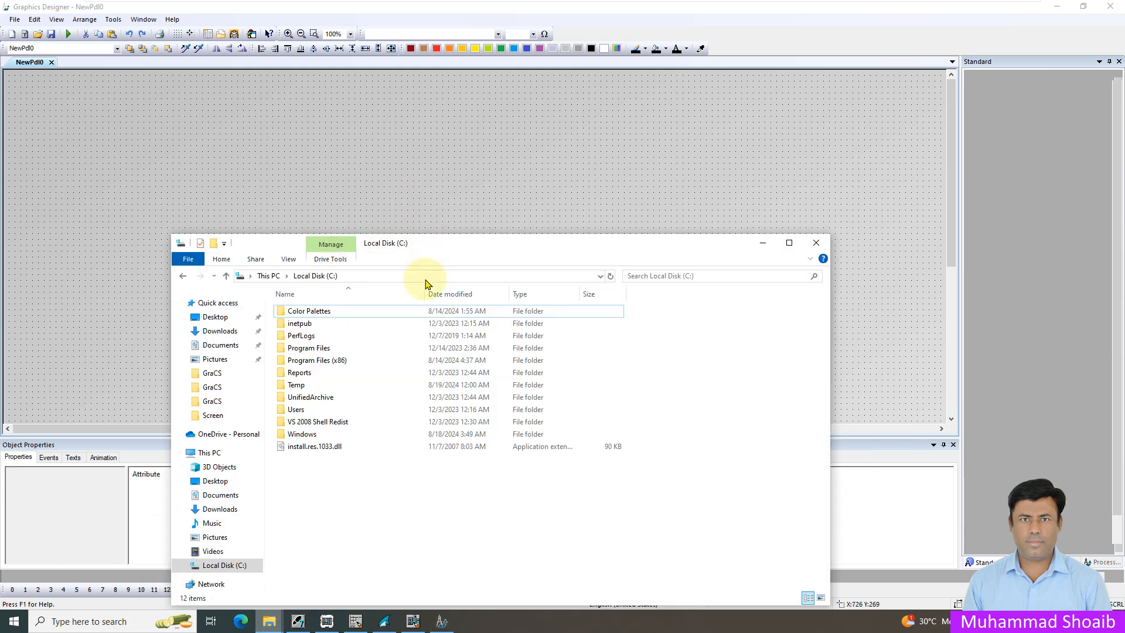
left_click(395, 276)
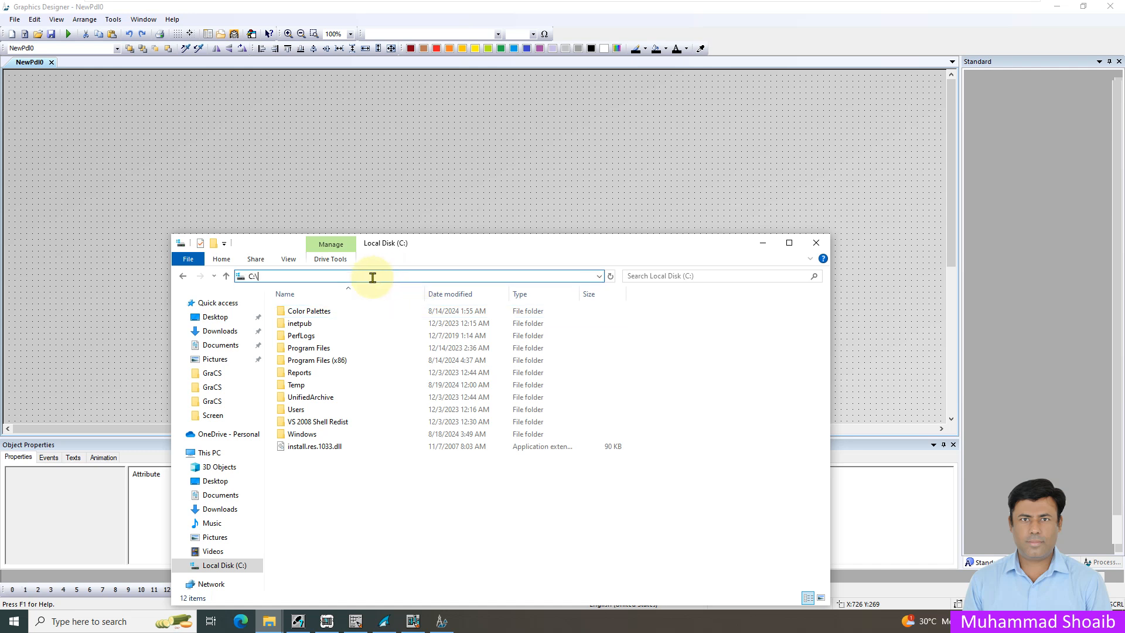
key("ctrl+v")
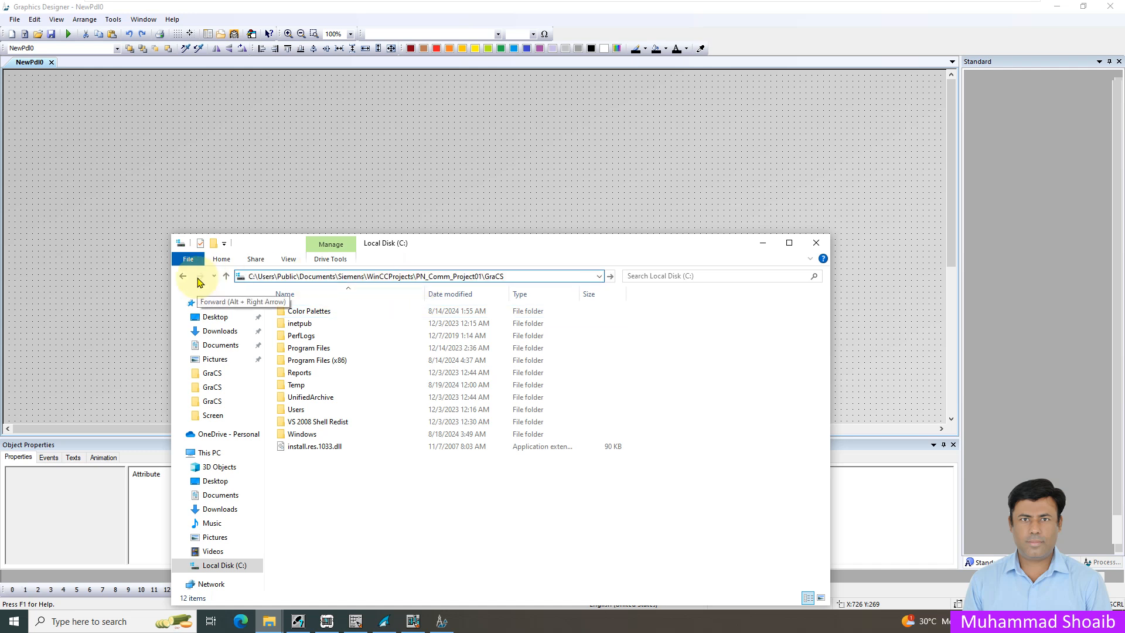
key("Return")
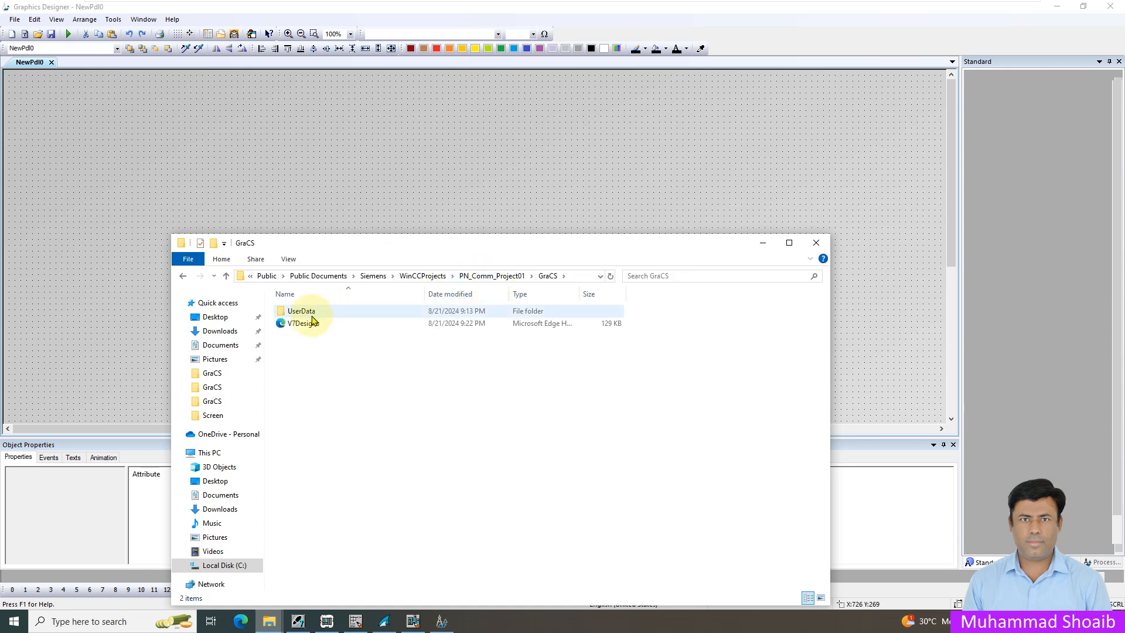
- Copy SVGLibrary, UserData and MainScreen.pdl from the Pictures\Screen folder into the project's GraCS folder
mouse_move(274, 626)
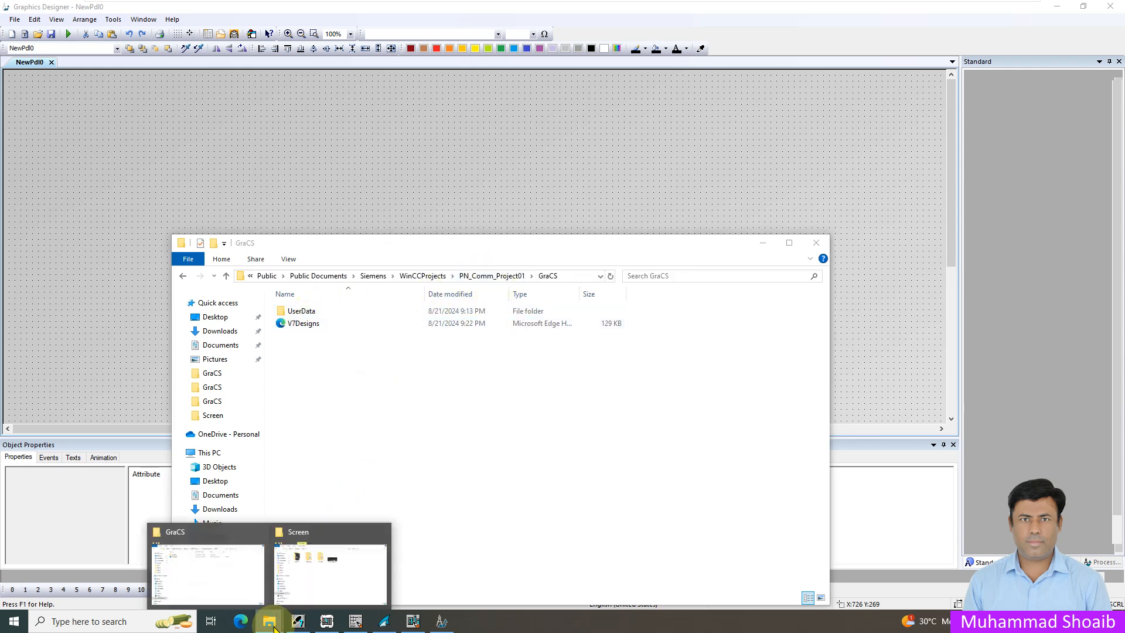
left_click(321, 564)
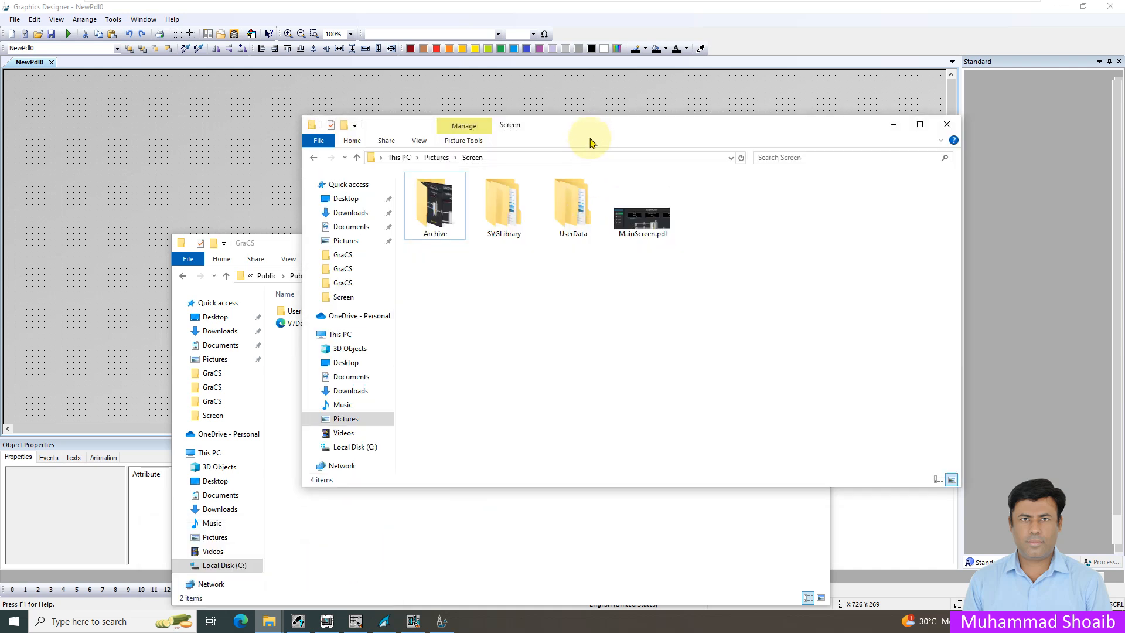
left_click_drag(610, 130, 726, 137)
left_click(754, 240)
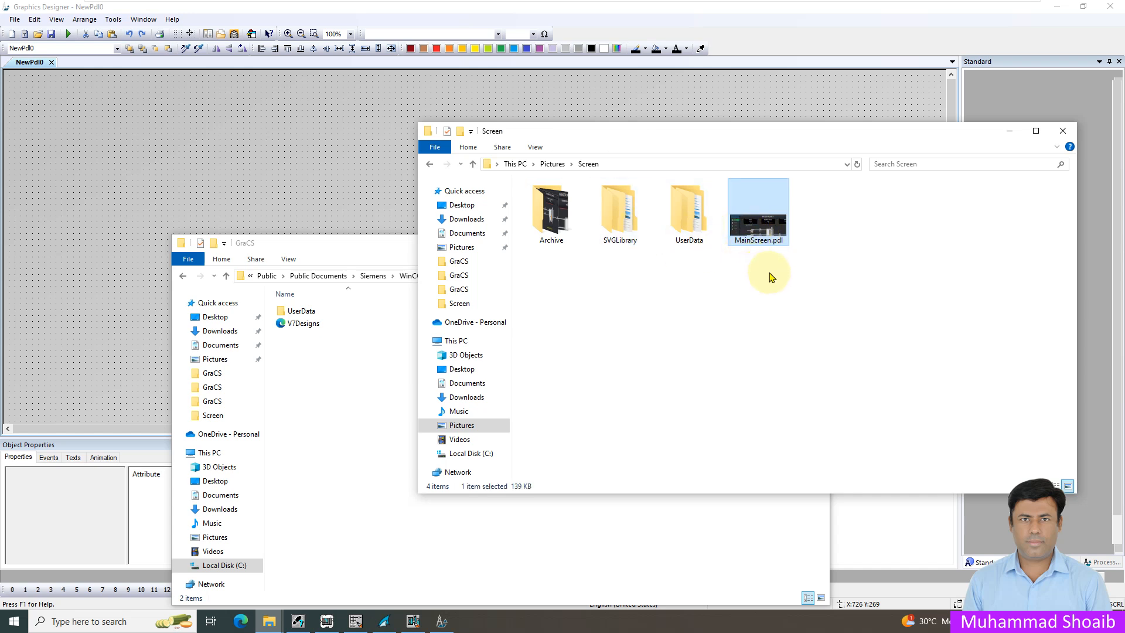
left_click(830, 271)
left_click_drag(833, 258, 614, 214)
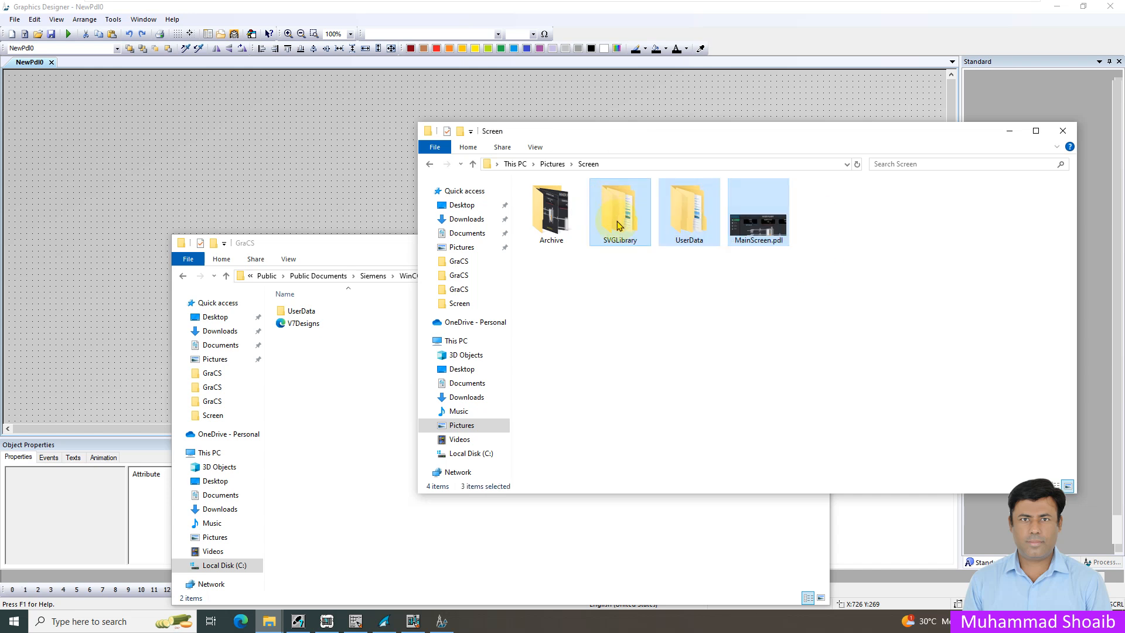
right_click(619, 225)
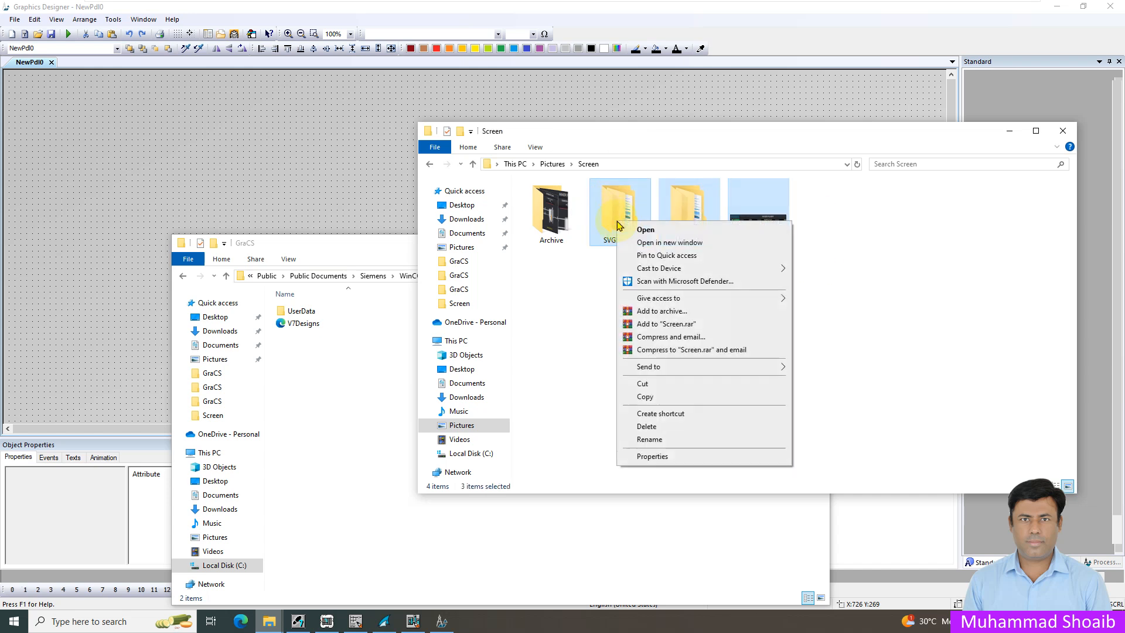
left_click(643, 396)
left_click(358, 424)
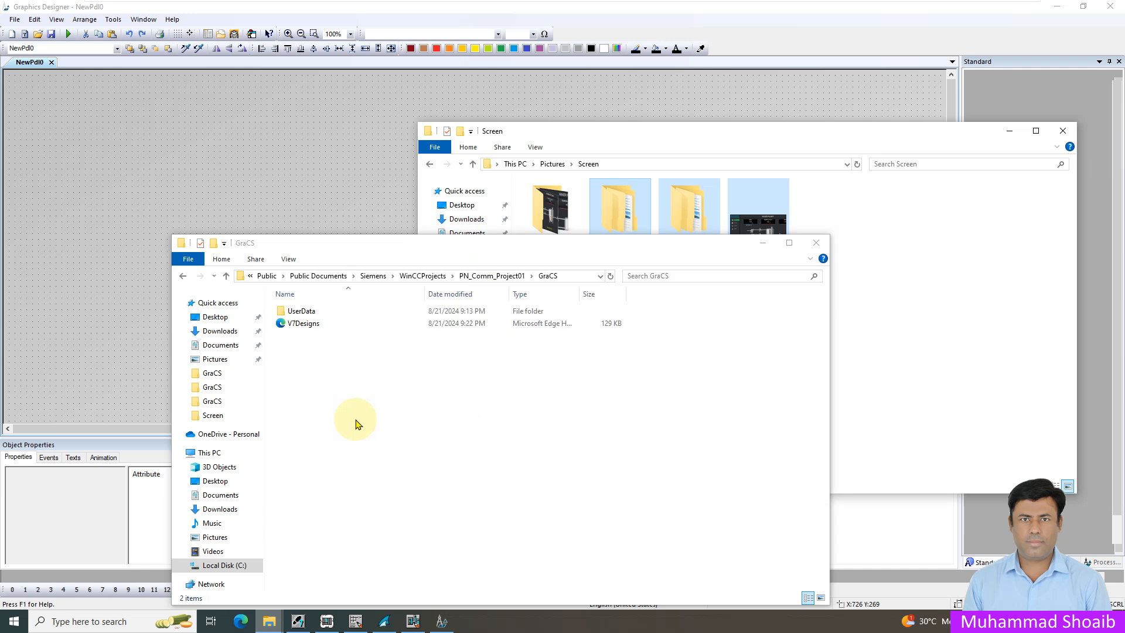
right_click(356, 420)
left_click(385, 499)
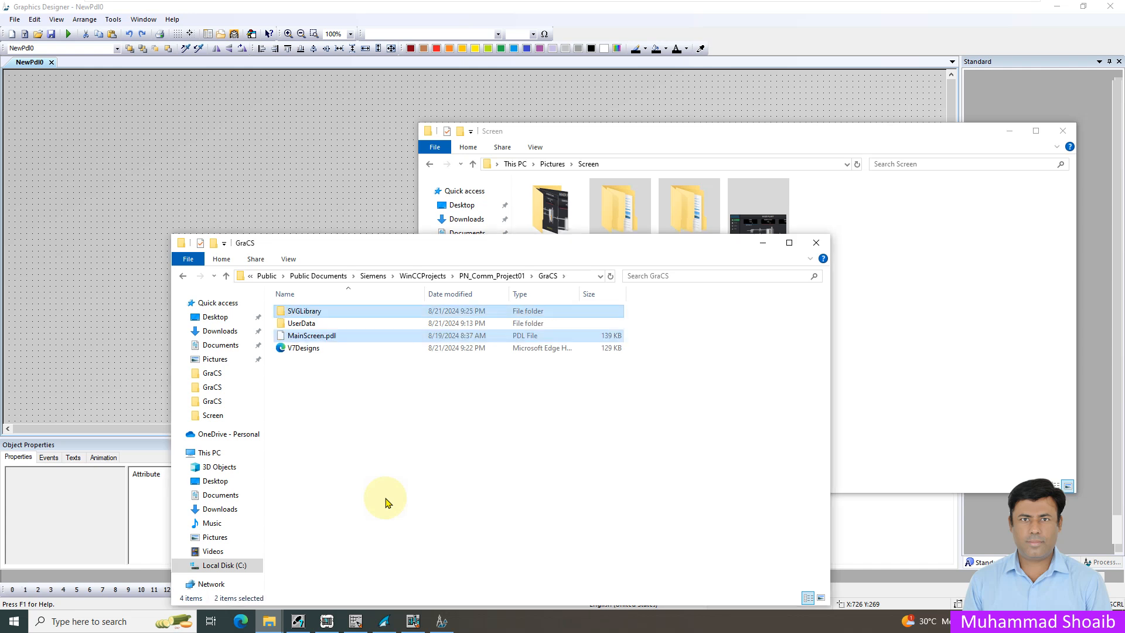
left_click(498, 482)
- Check the image files in the CustomWebControls folder inside the project's UserData folder
left_click(888, 293)
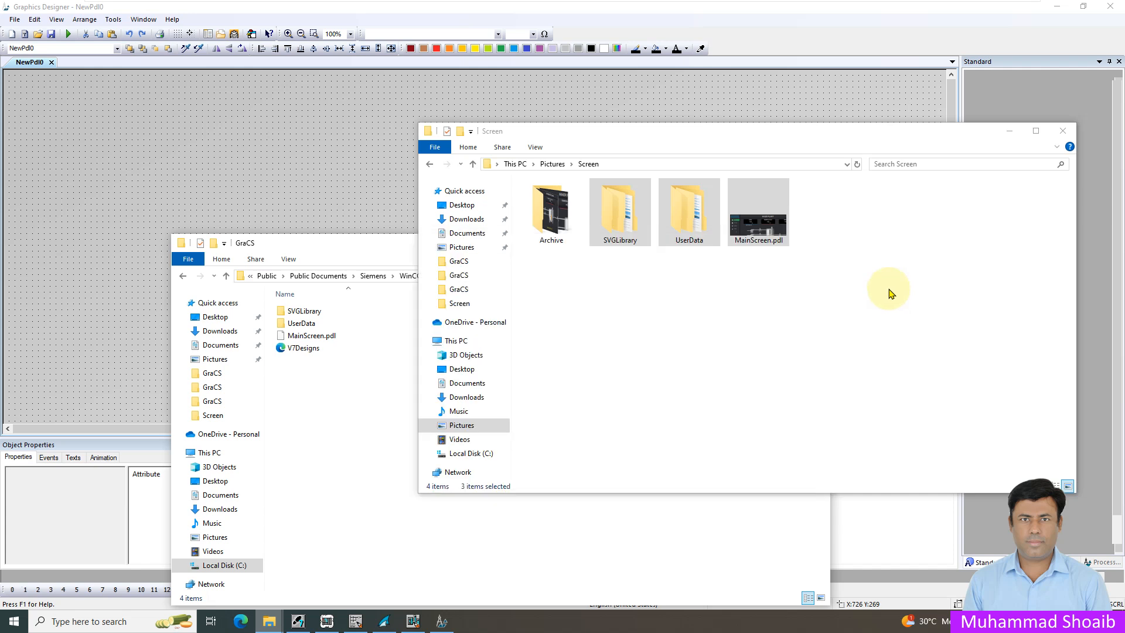
left_click(338, 330)
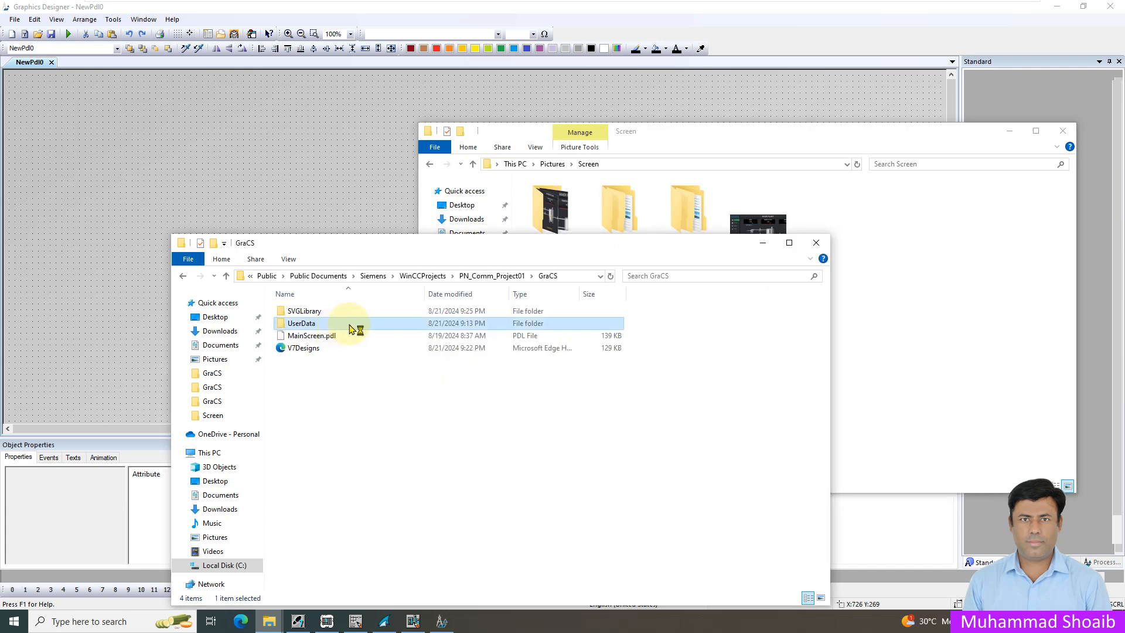
double_click(350, 329)
left_click(326, 311)
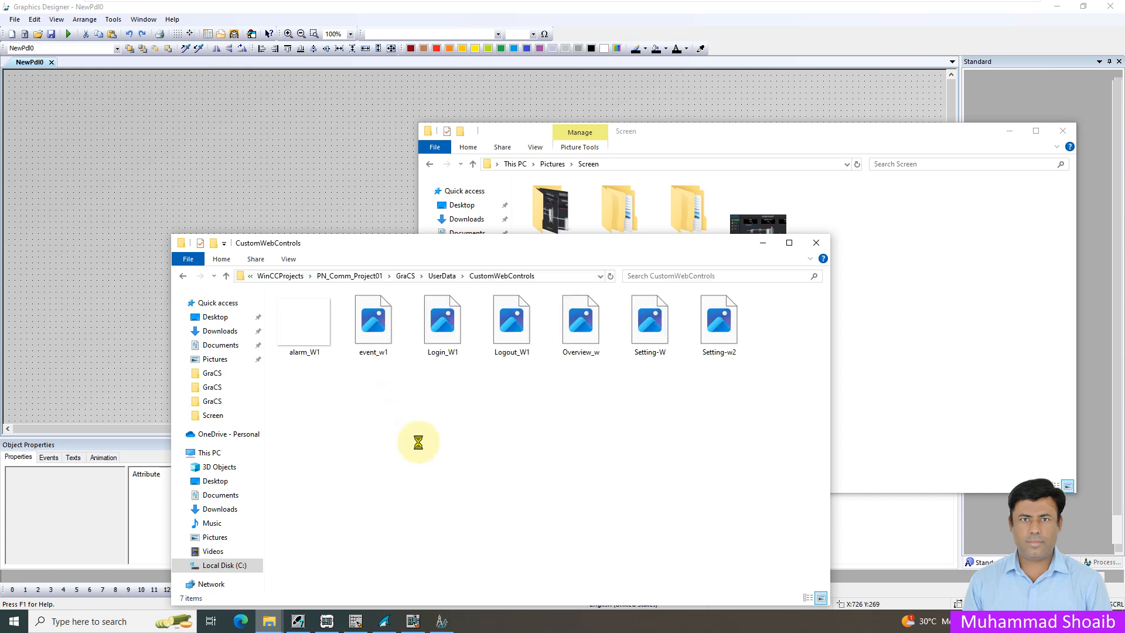
key("BackSpace")
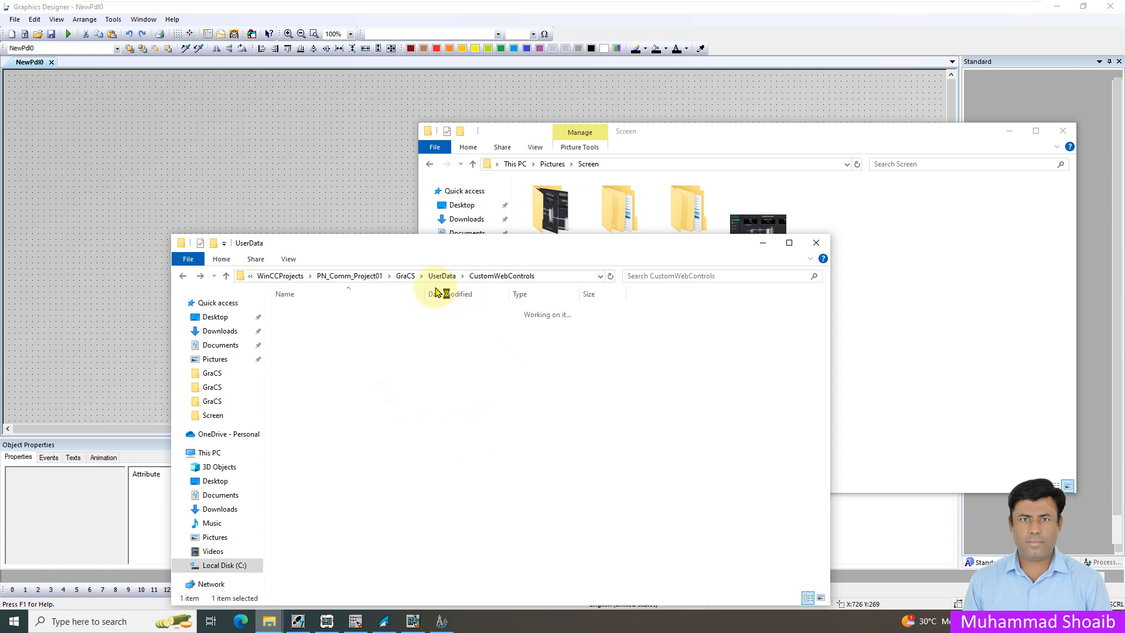
- Close both folder windows and open the MainScreen.pdl picture in Graphics Designer
left_click(815, 244)
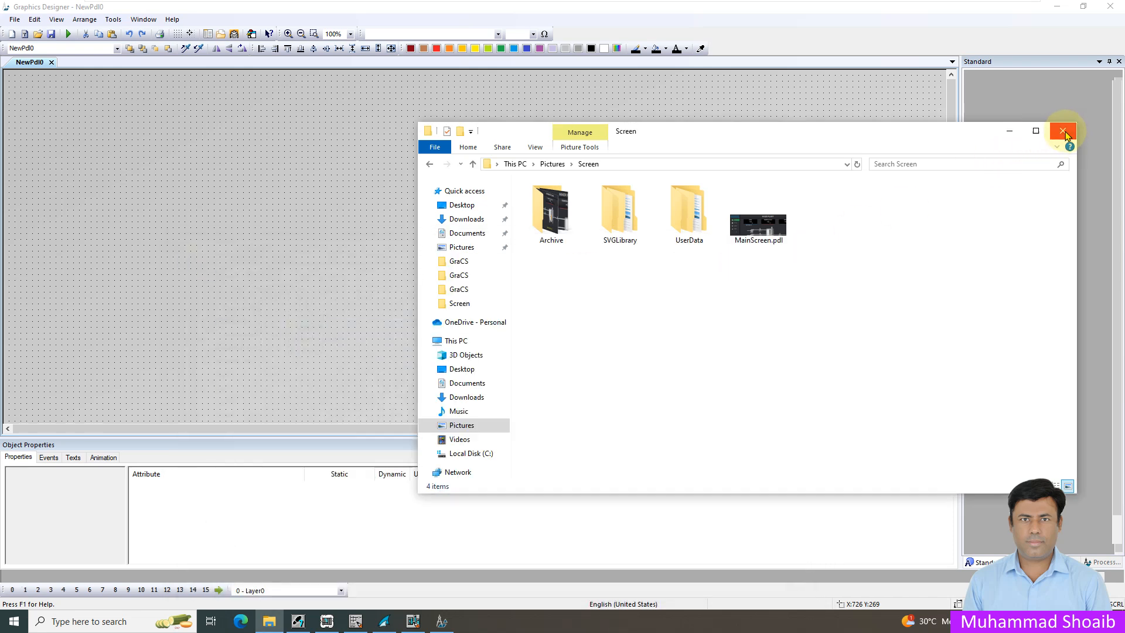
left_click(1064, 134)
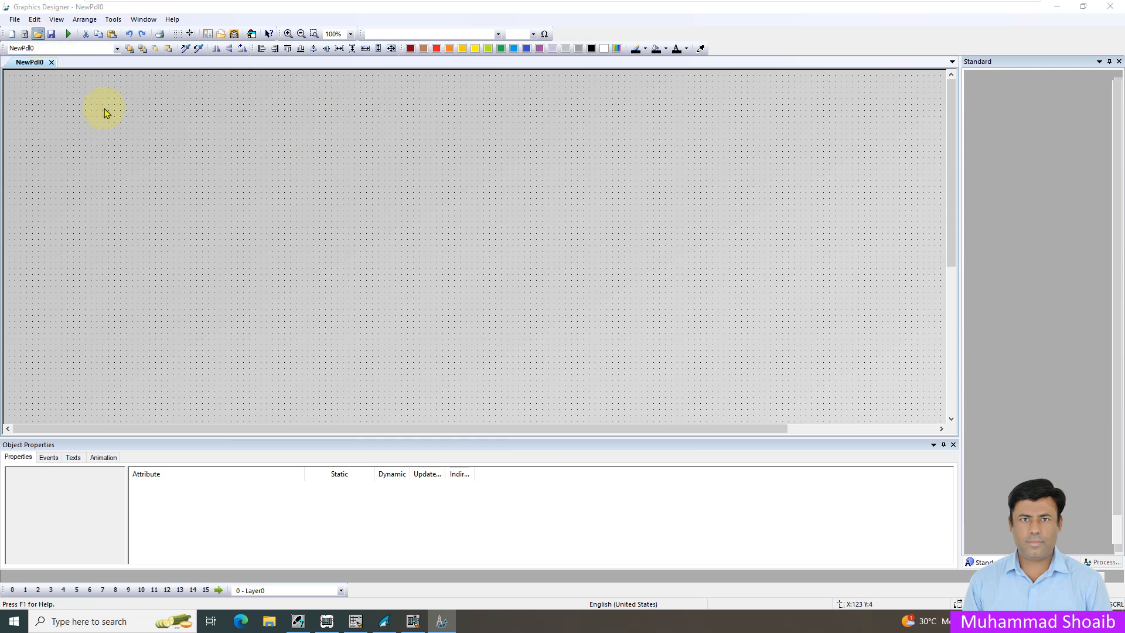
left_click(527, 261)
left_click(668, 418)
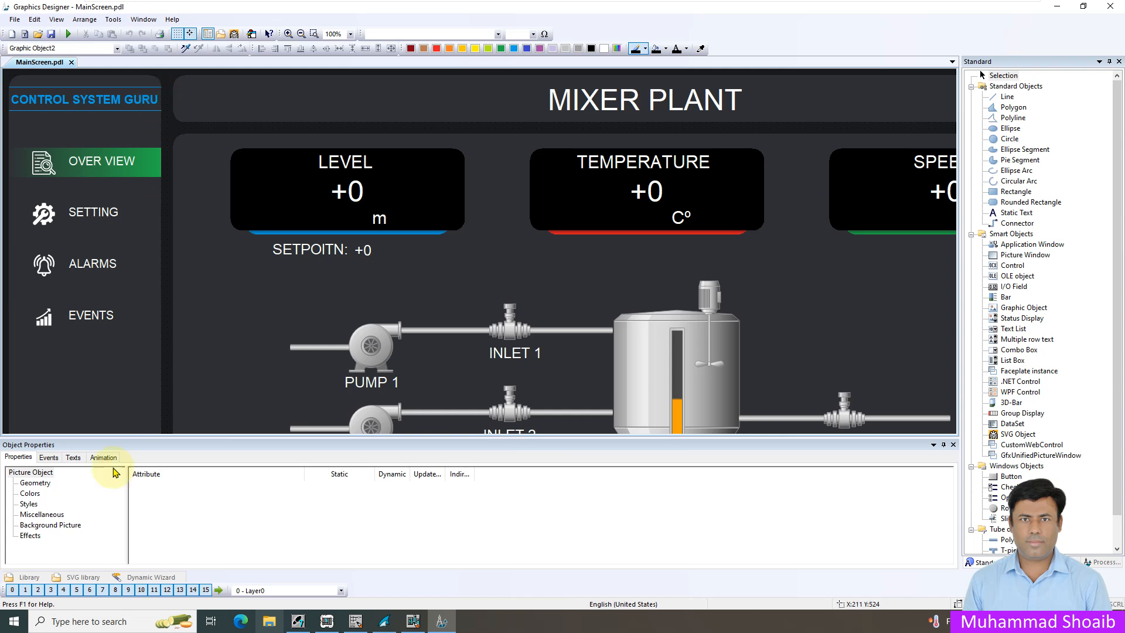
- Set the MainScreen picture's geometry to a width of 1920 and a height of 1000
left_click(37, 485)
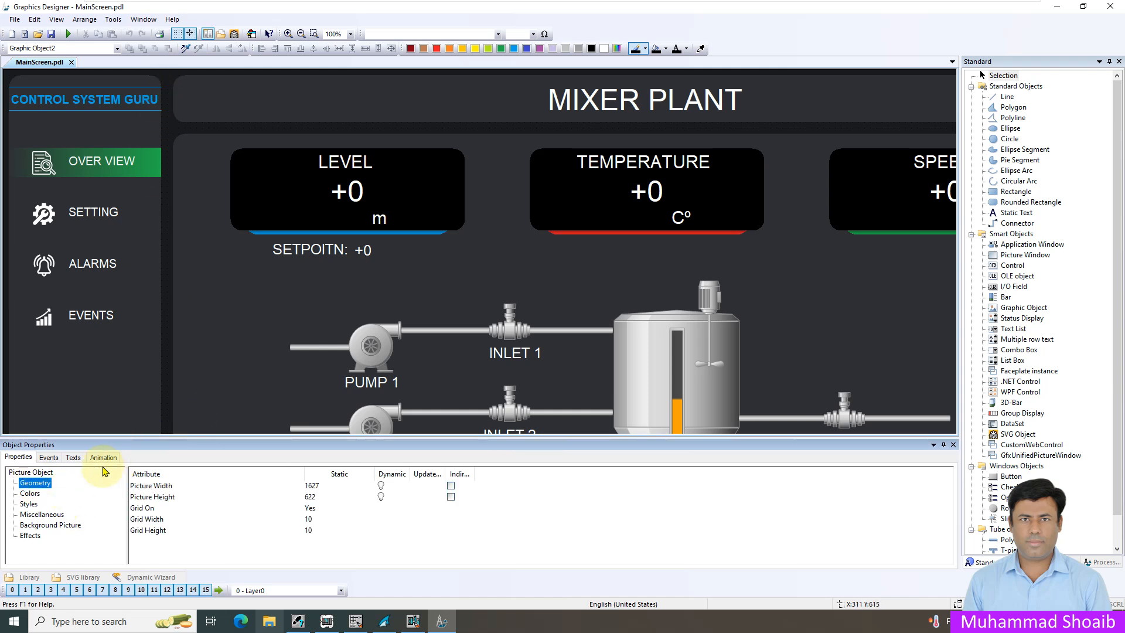
left_click(166, 329)
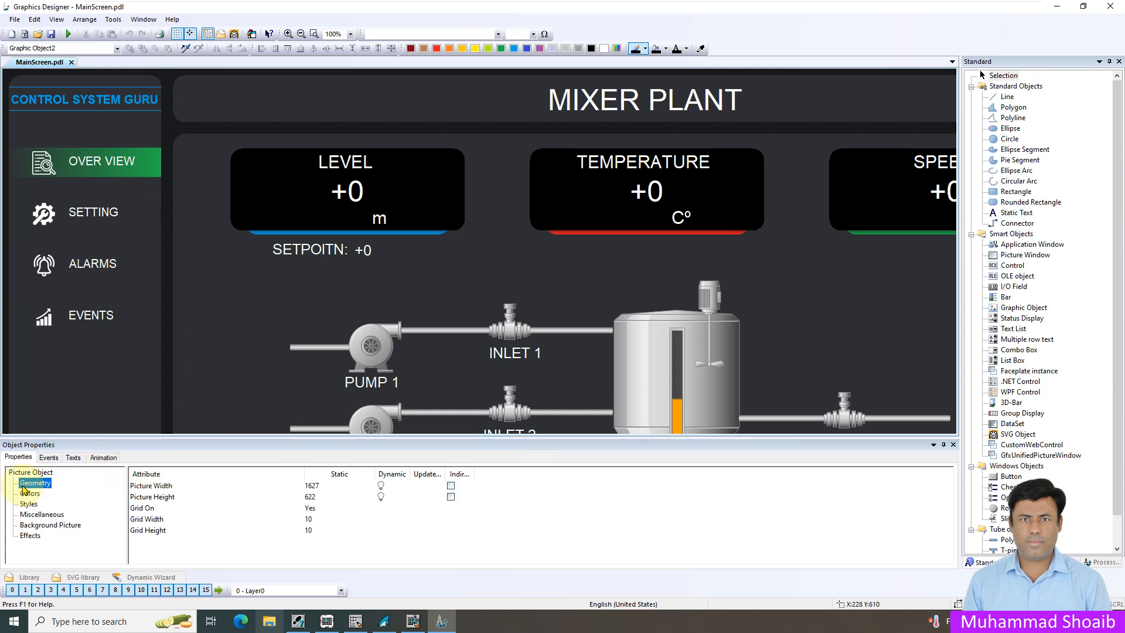
left_click(33, 485)
left_click(330, 490)
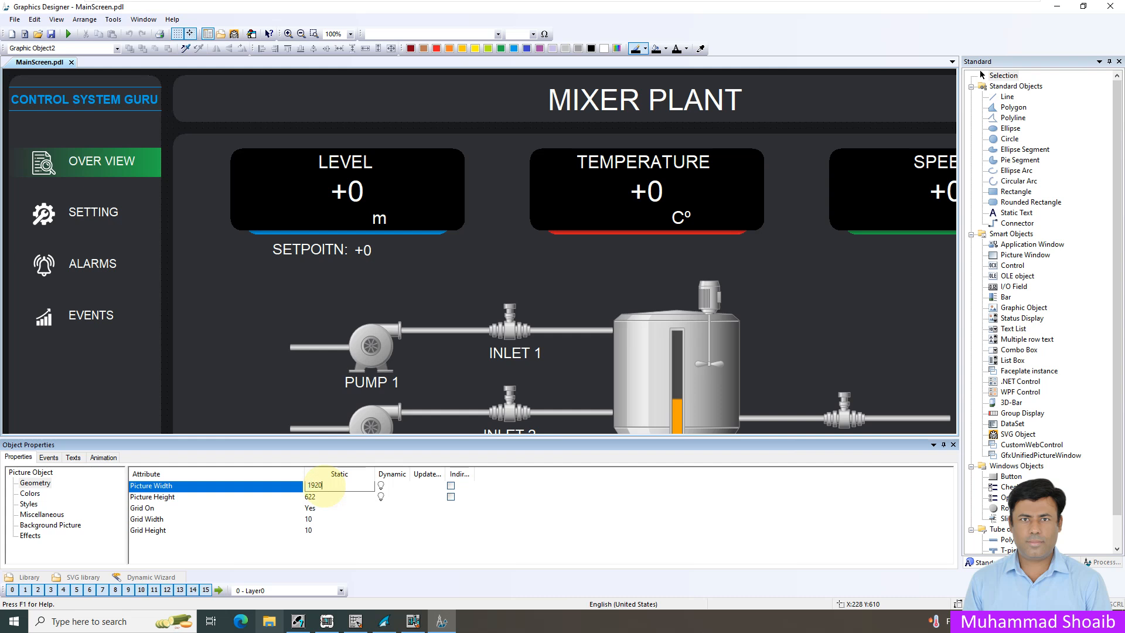
double_click(324, 497)
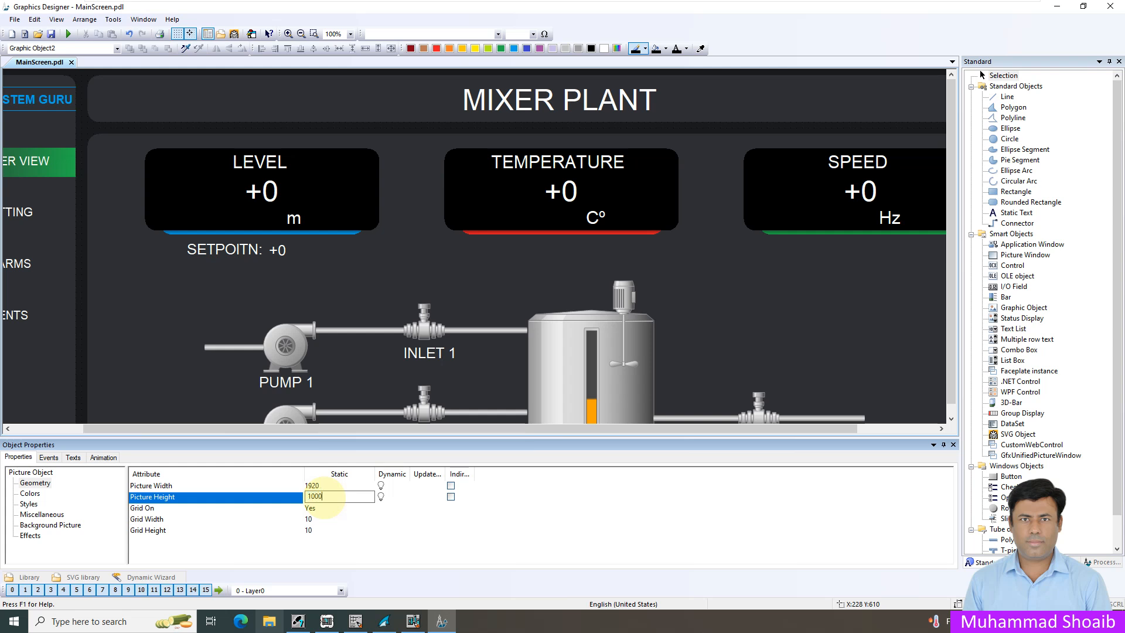
type("1000")
key("Return")
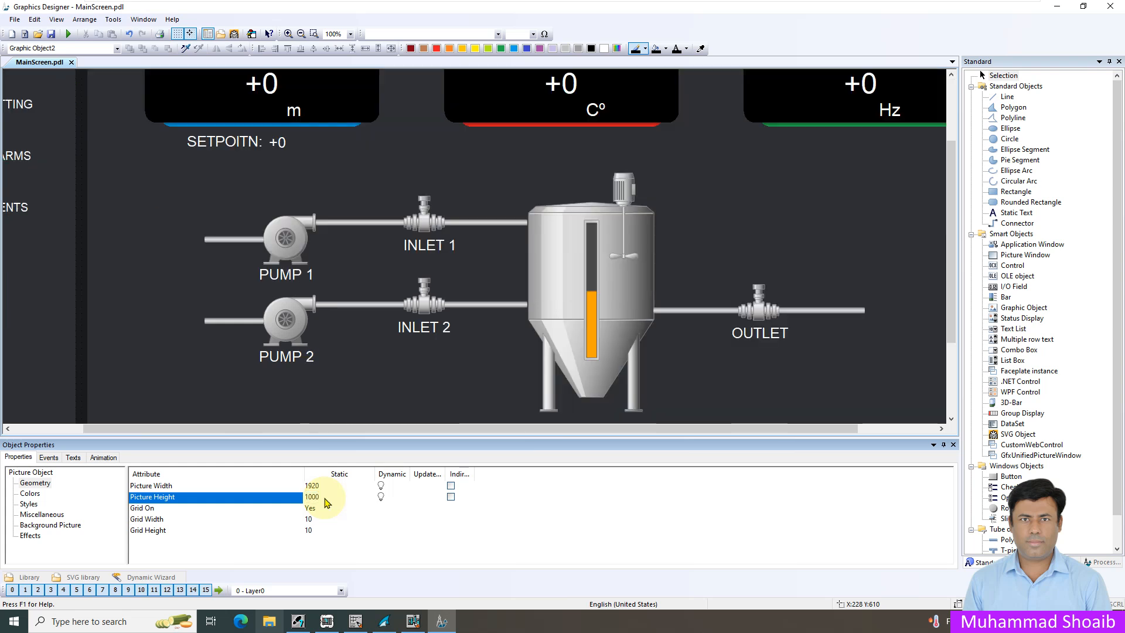
- Assign the Level tag from the S7400 Mixer1 group to the LEVEL display's I/O field
left_click(351, 34)
left_click(332, 76)
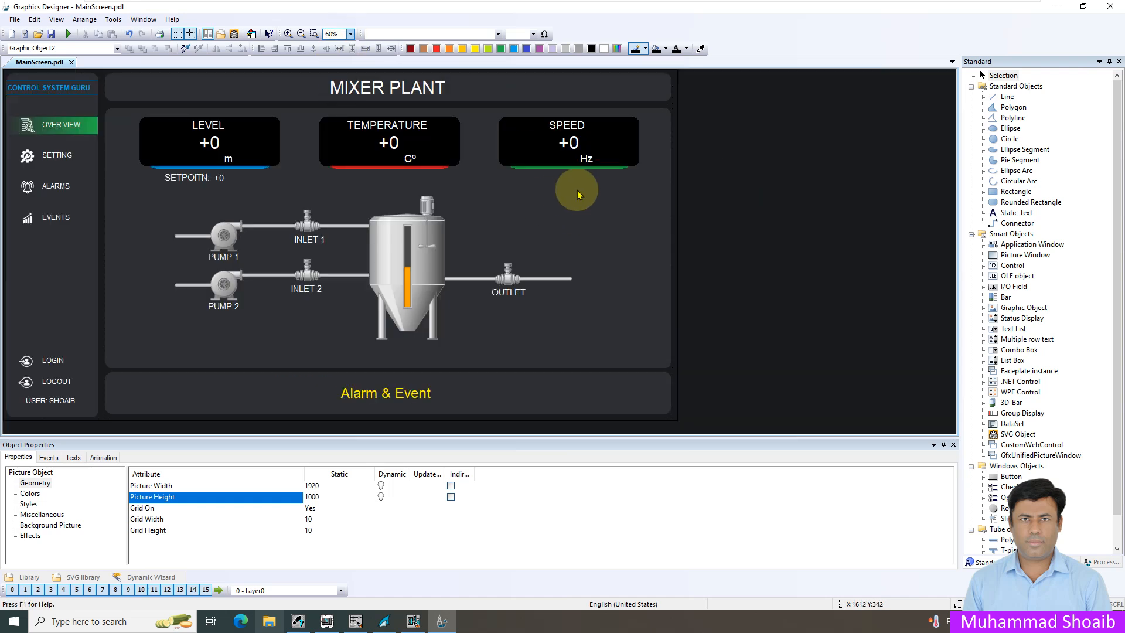
left_click(214, 141)
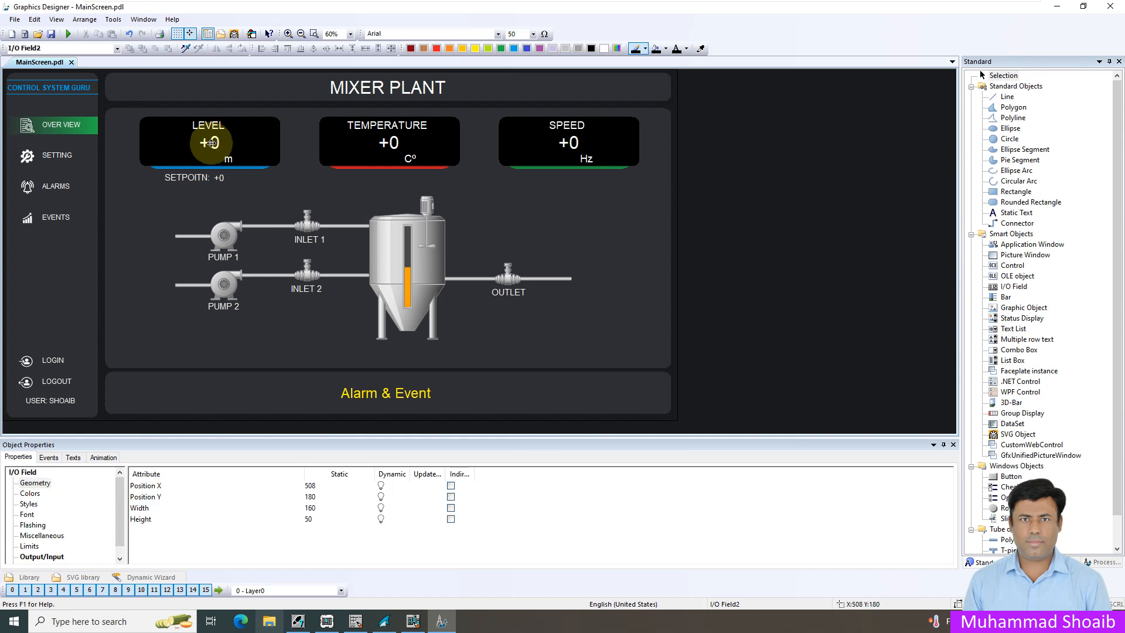
right_click(210, 146)
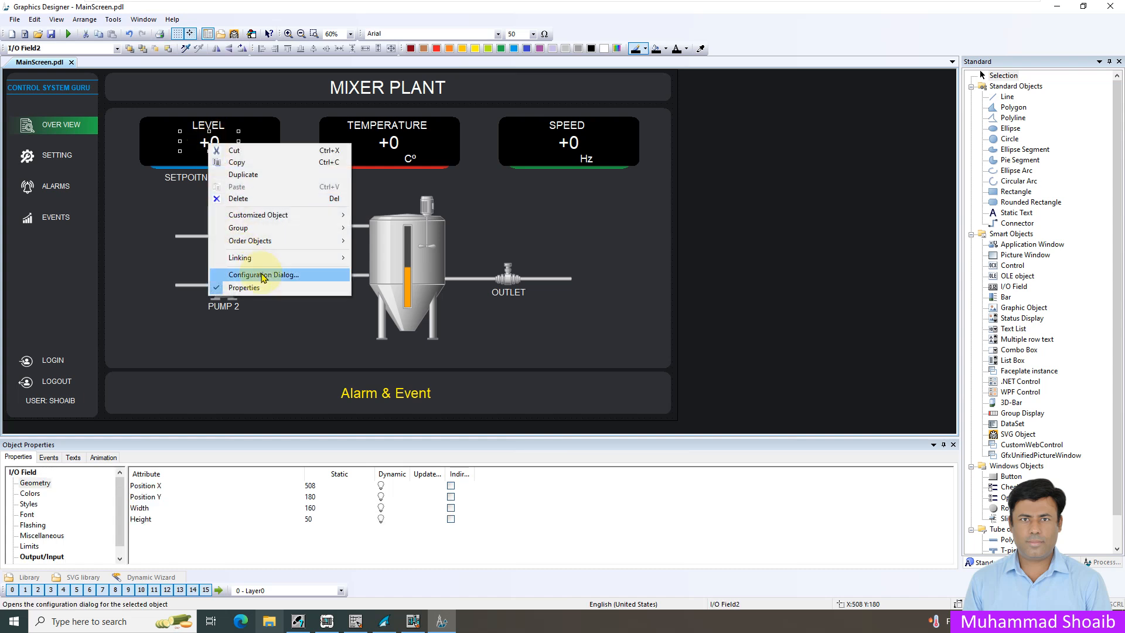
key("Escape")
left_click(443, 137)
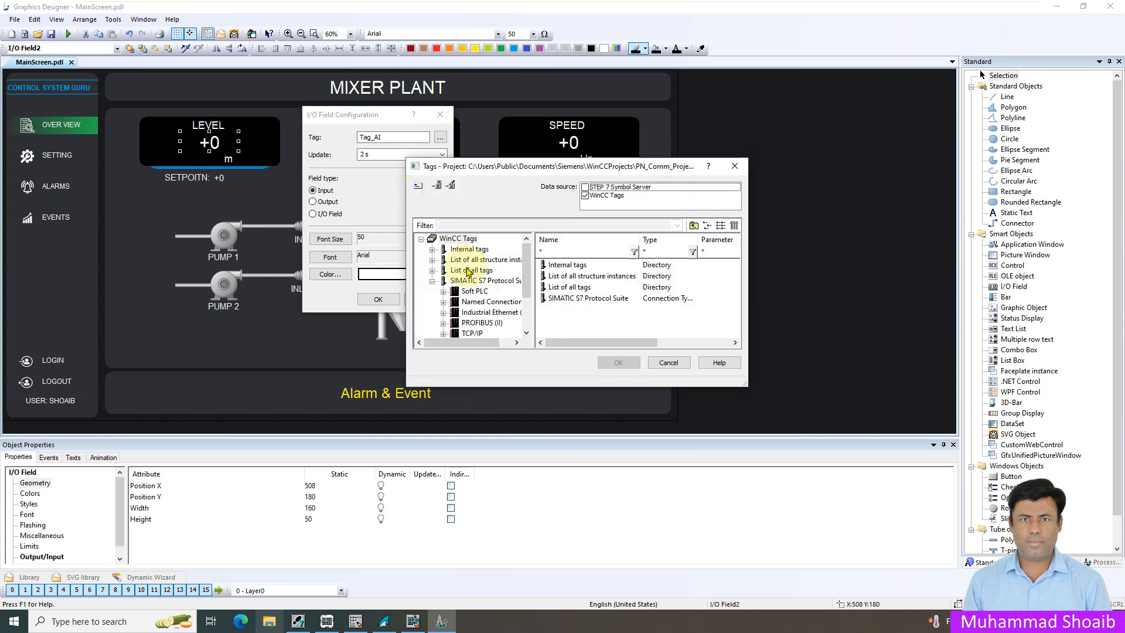
left_click(444, 303)
left_click(456, 314)
left_click(494, 323)
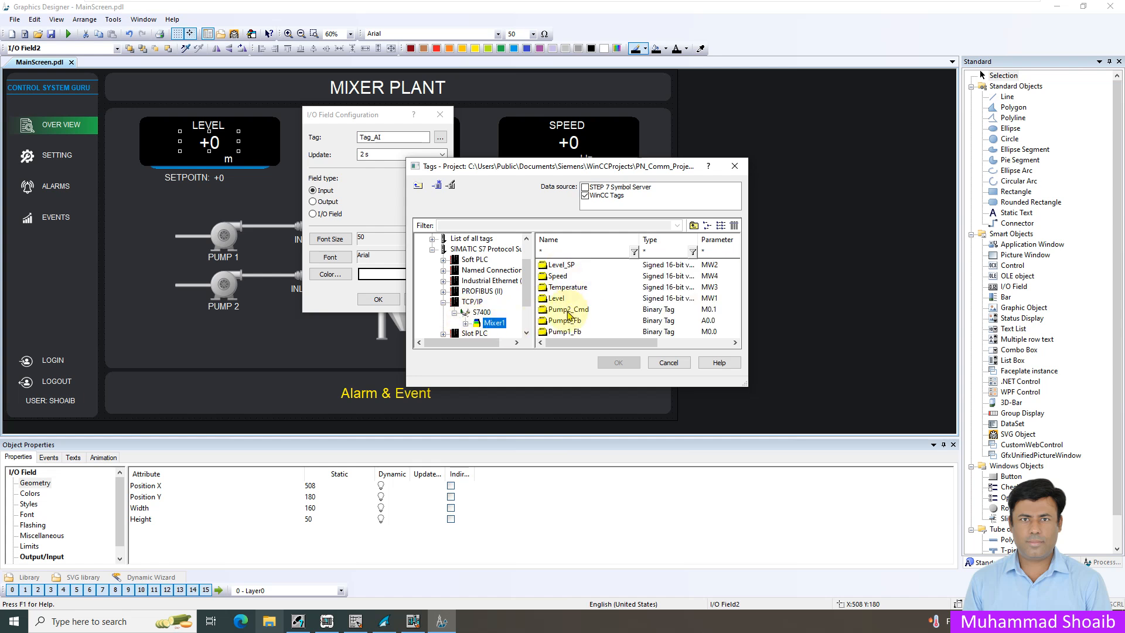
left_click(560, 298)
left_click(619, 363)
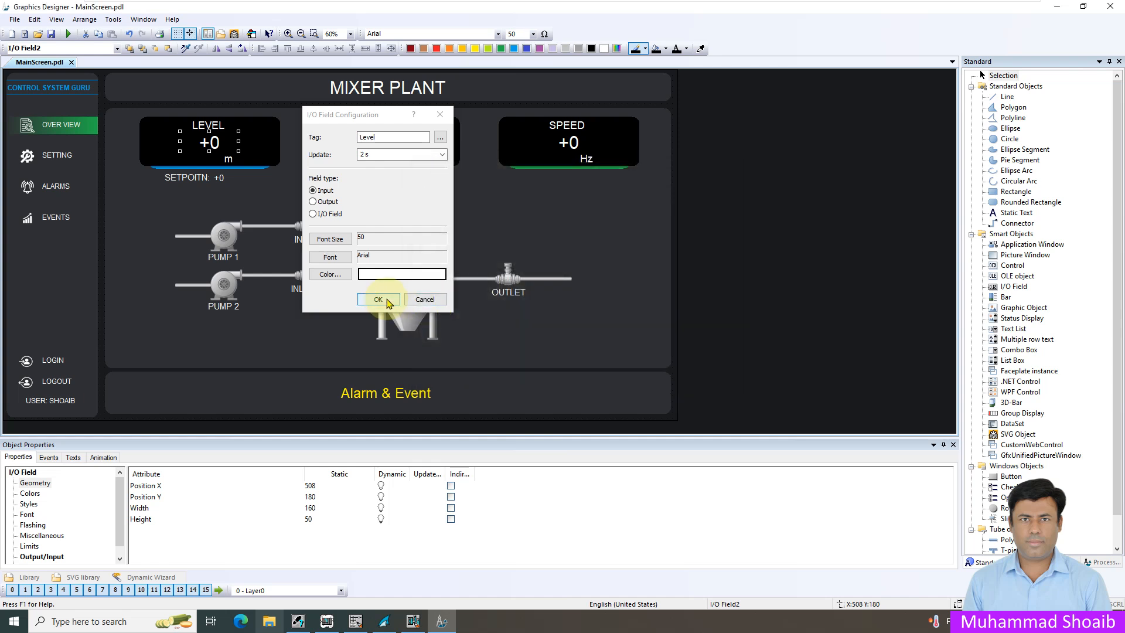
left_click(379, 299)
- Assign the Temperature tag to the TEMPERATURE display's I/O field
left_click(388, 143)
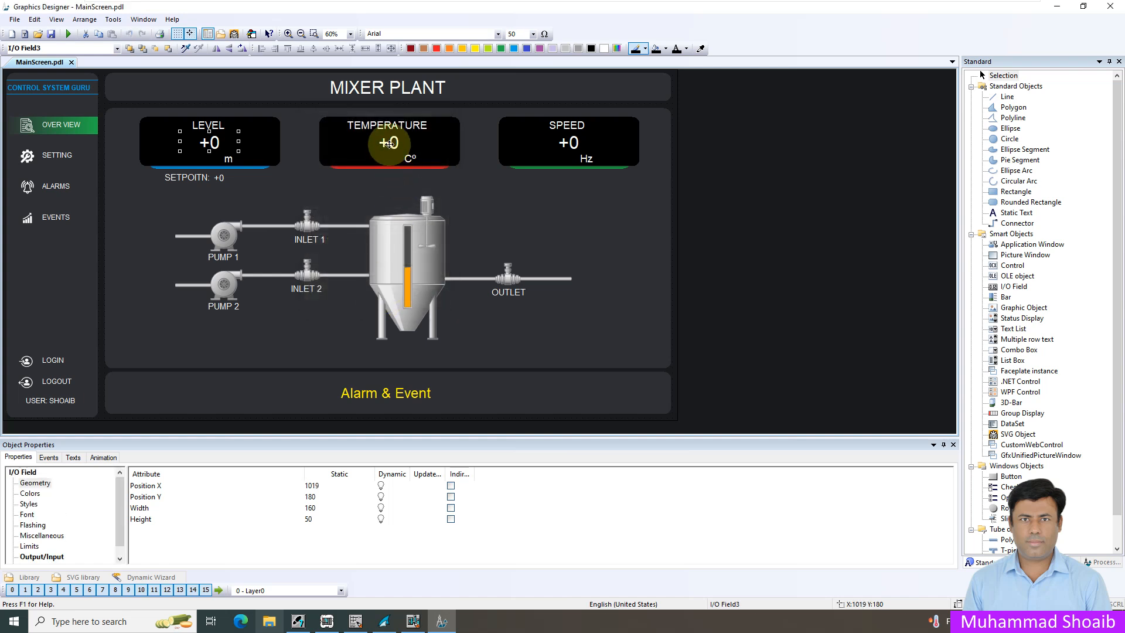
right_click(389, 143)
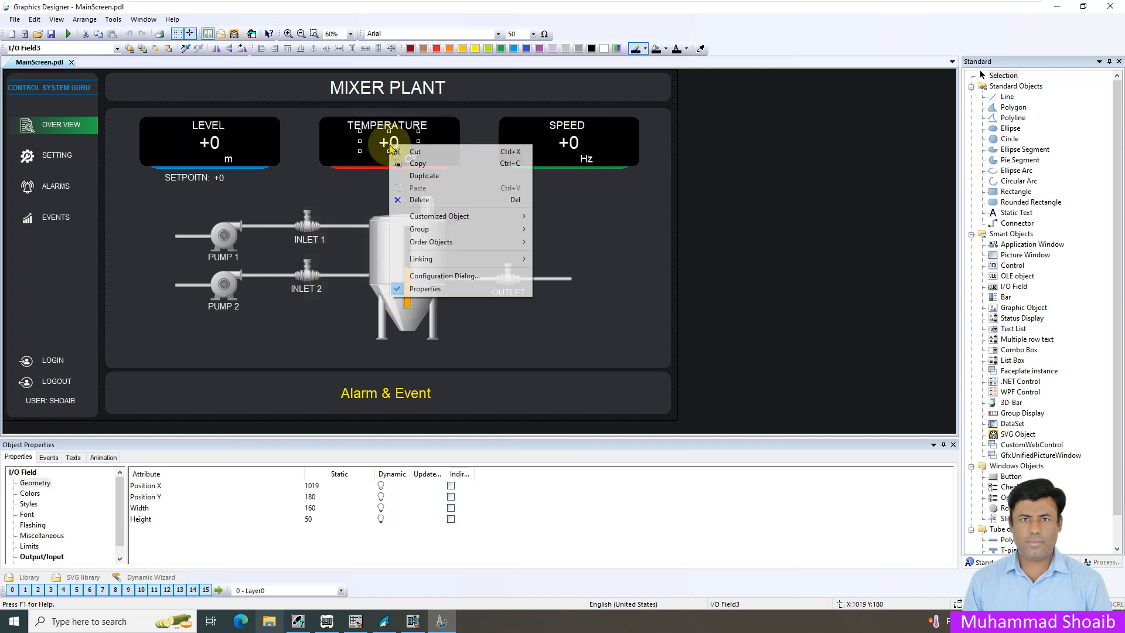
left_click(445, 280)
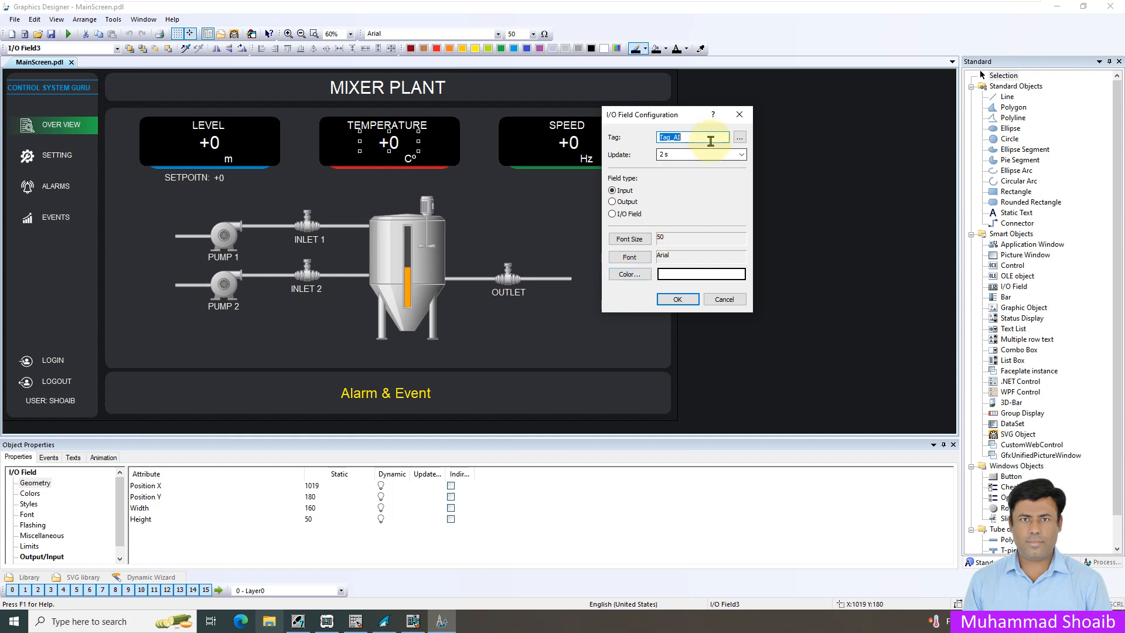
left_click(740, 139)
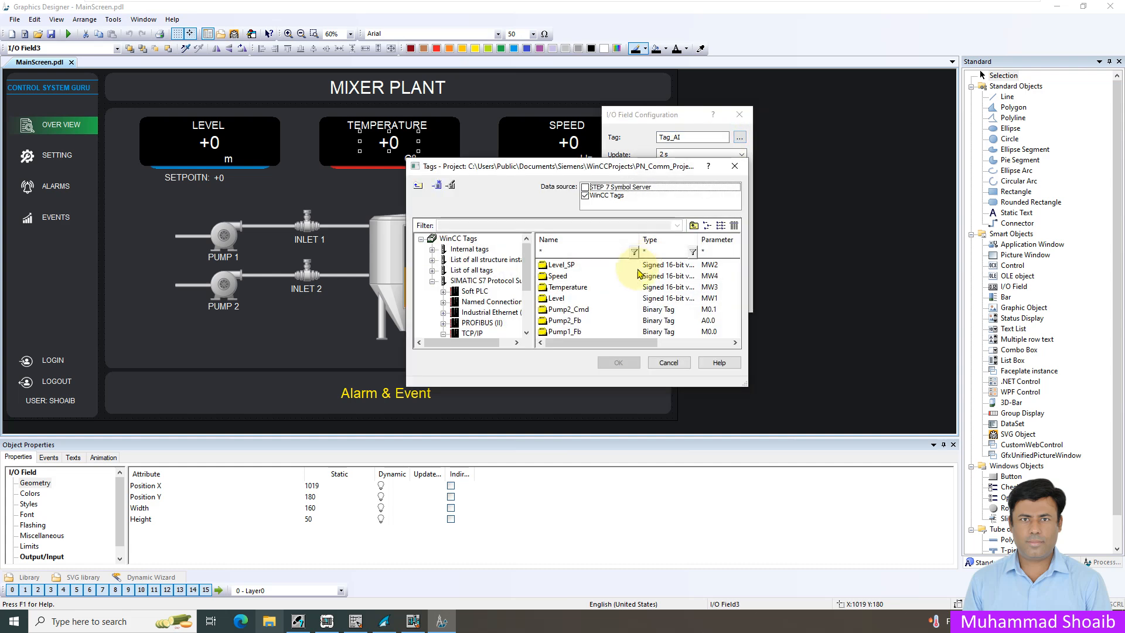
scroll(589, 305, "right", 1)
scroll(591, 309, "left", 1)
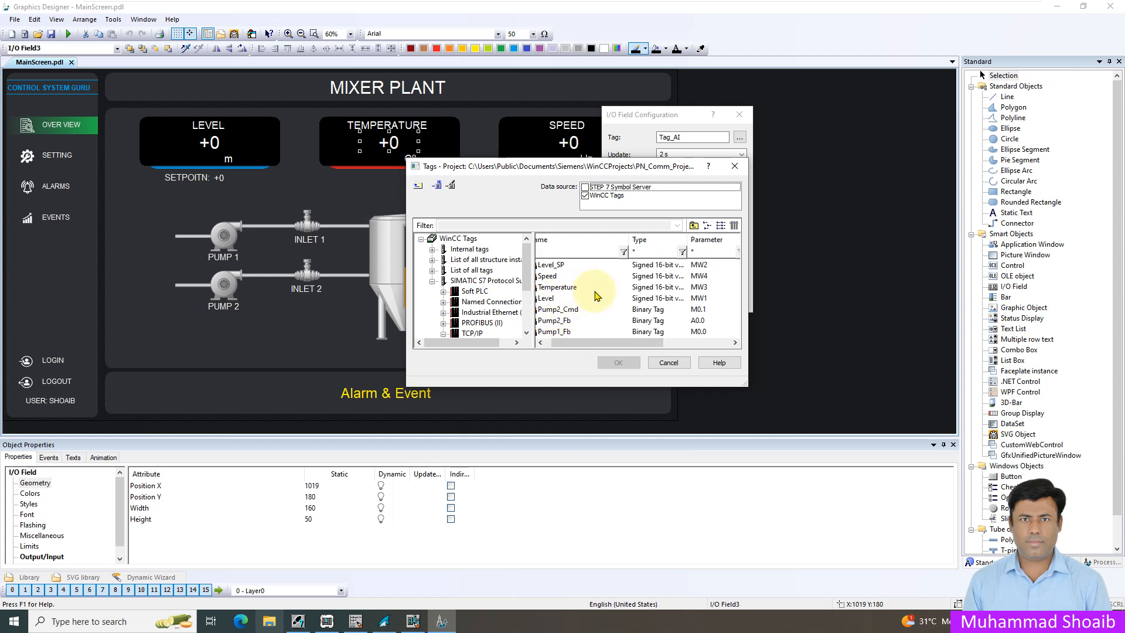
left_click_drag(590, 343, 535, 342)
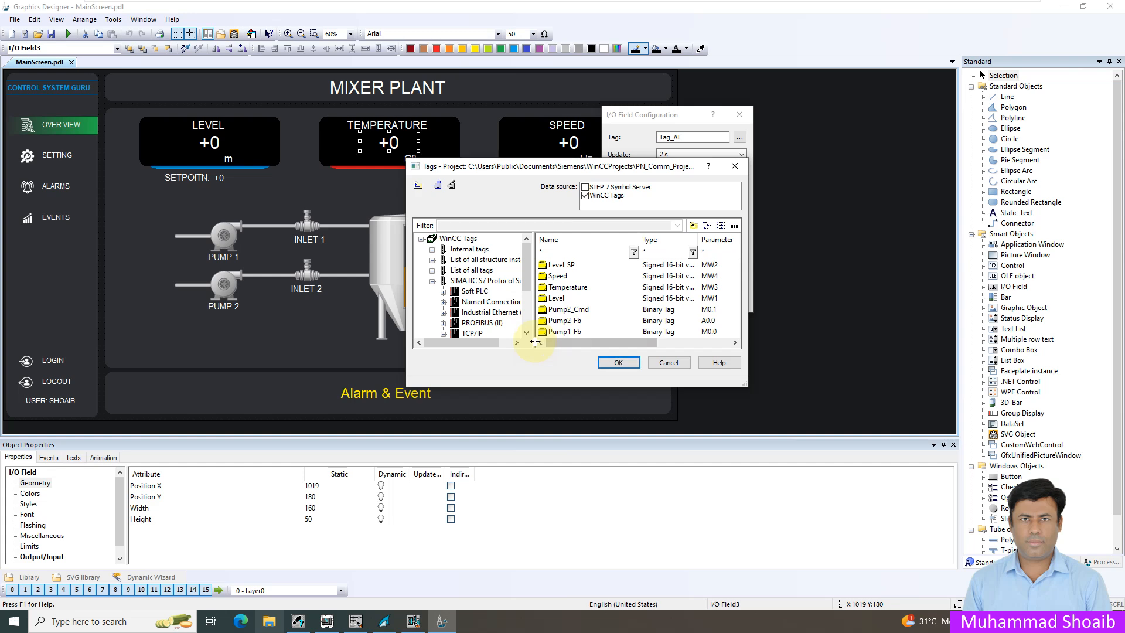
left_click(578, 287)
left_click(607, 364)
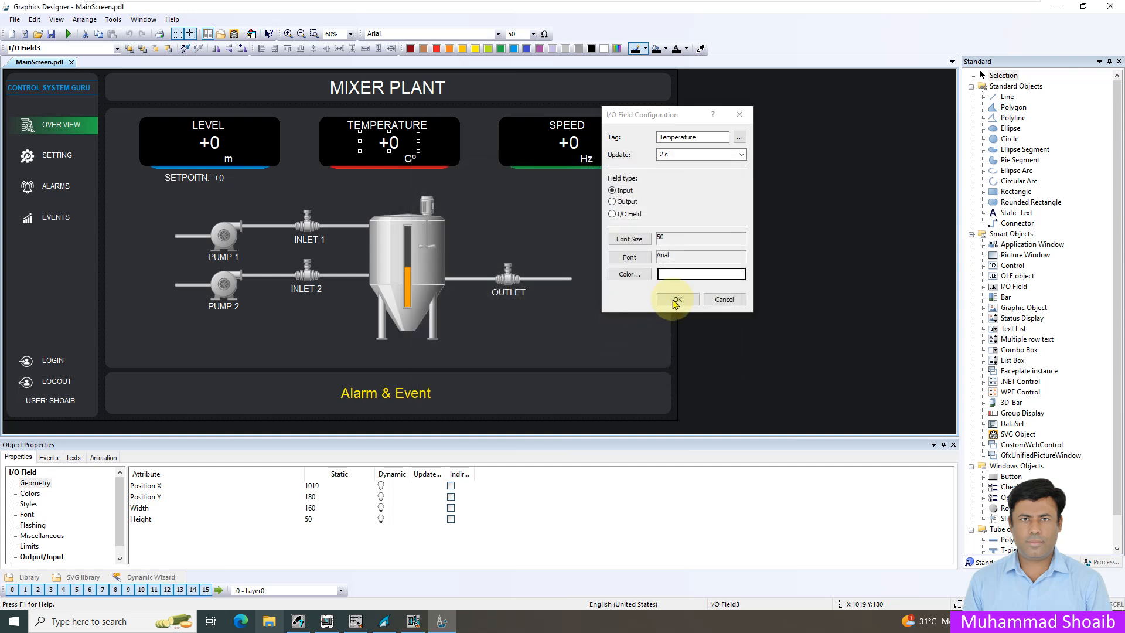
left_click(674, 300)
- Assign the Speed tag to the SPEED display's I/O field
left_click(568, 145)
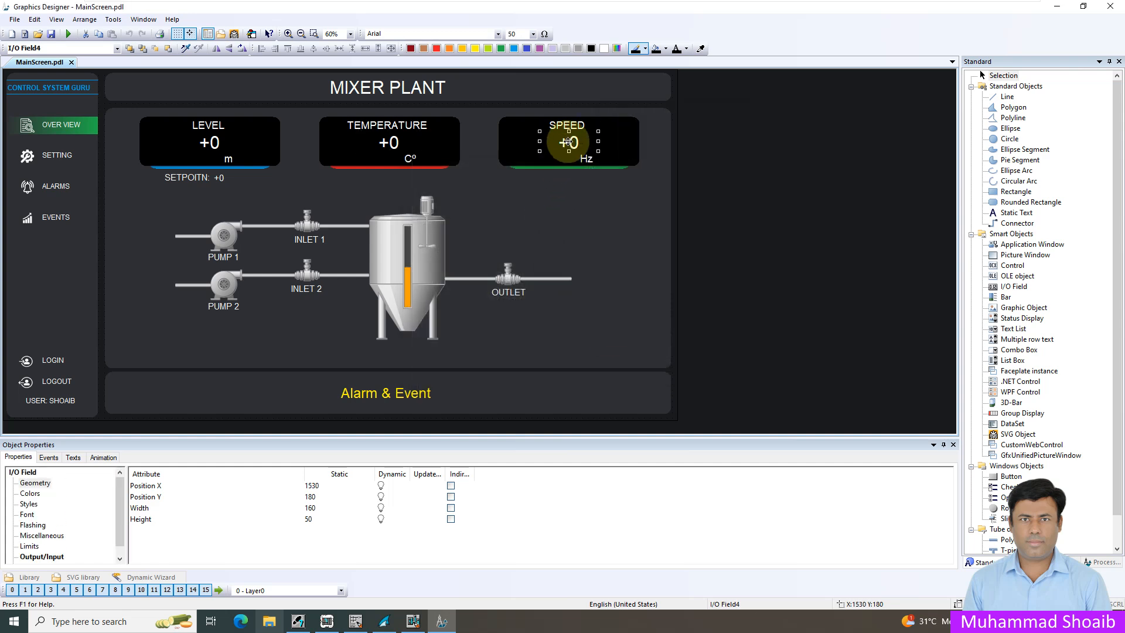
right_click(568, 143)
left_click(627, 273)
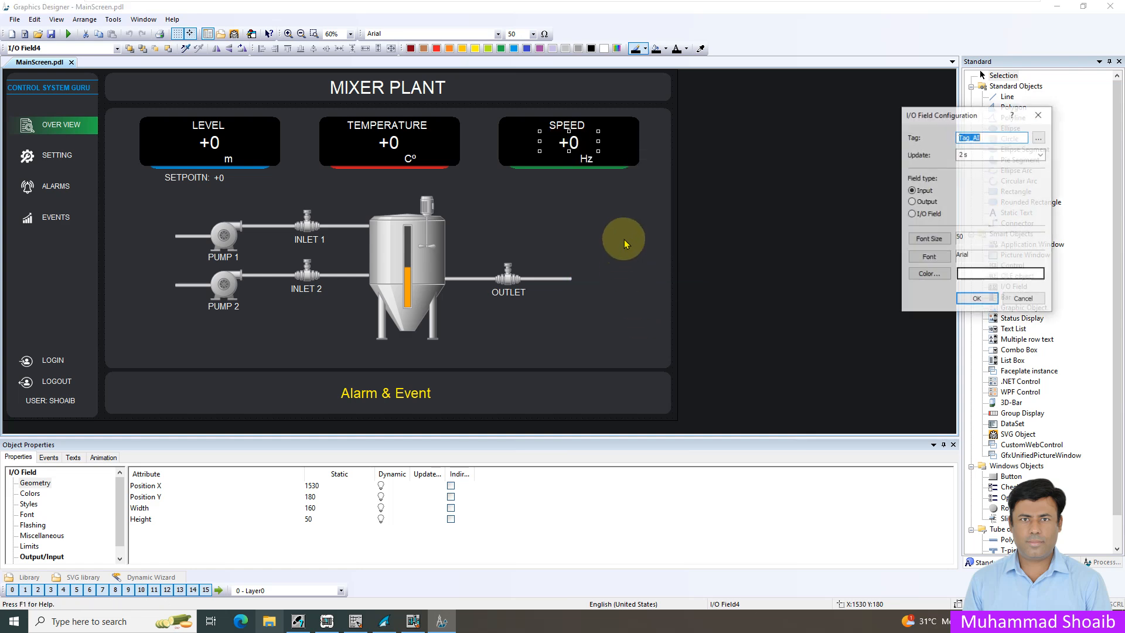
left_click(1040, 137)
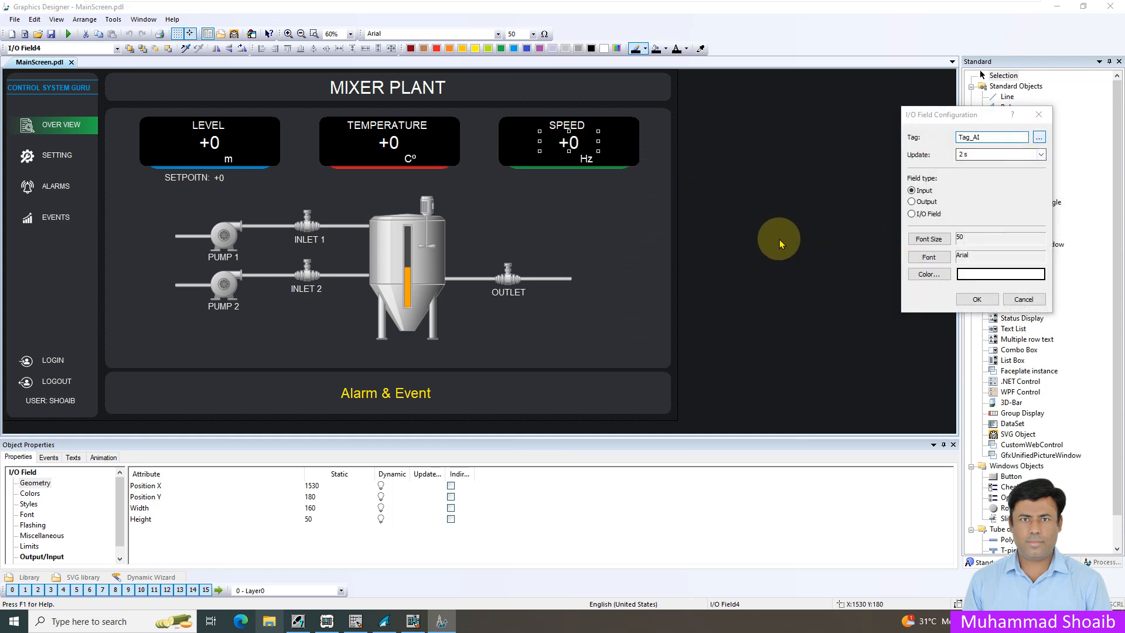
left_click(560, 276)
left_click(619, 363)
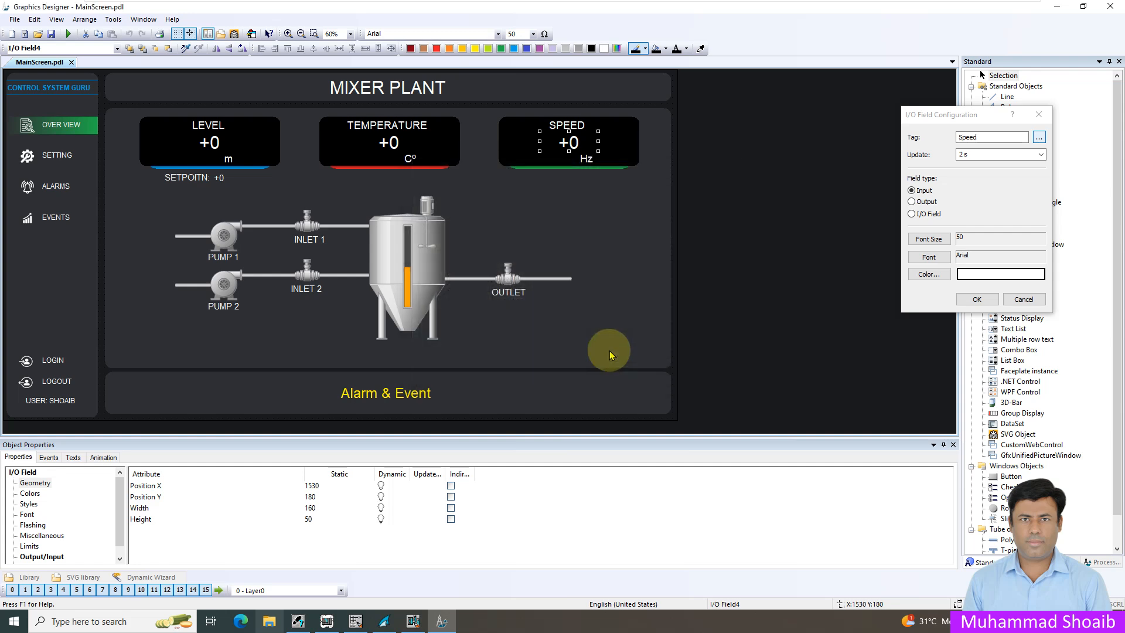
left_click(975, 301)
- Add a new animation to the PUMP 1 symbol and link it to the Pump1_Fb tag
left_click(224, 233)
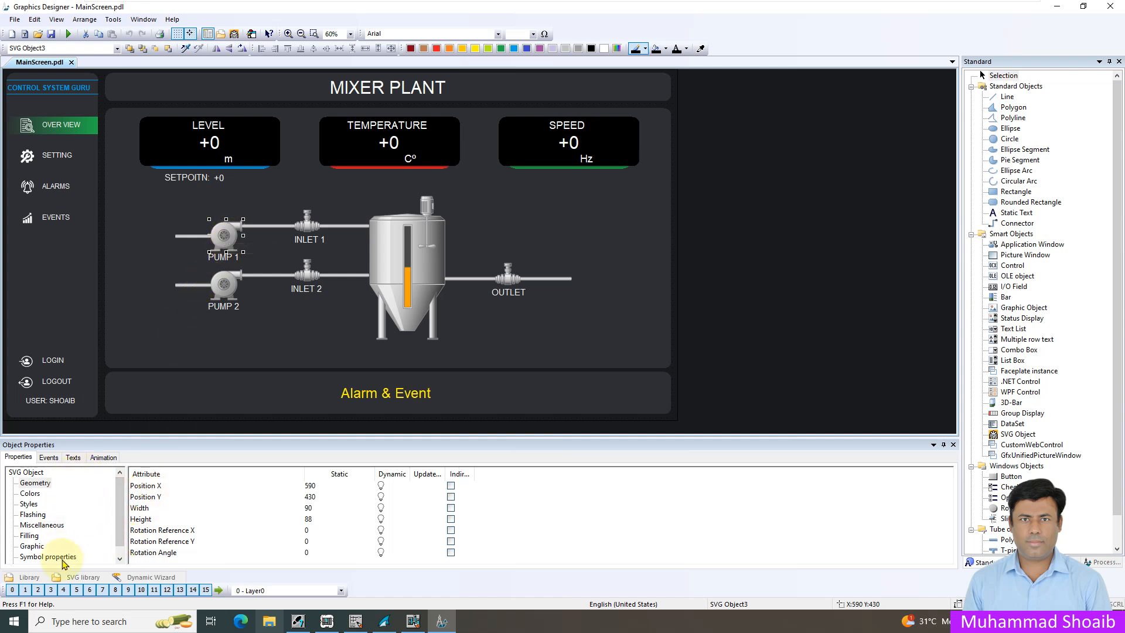
left_click_drag(123, 504, 124, 531)
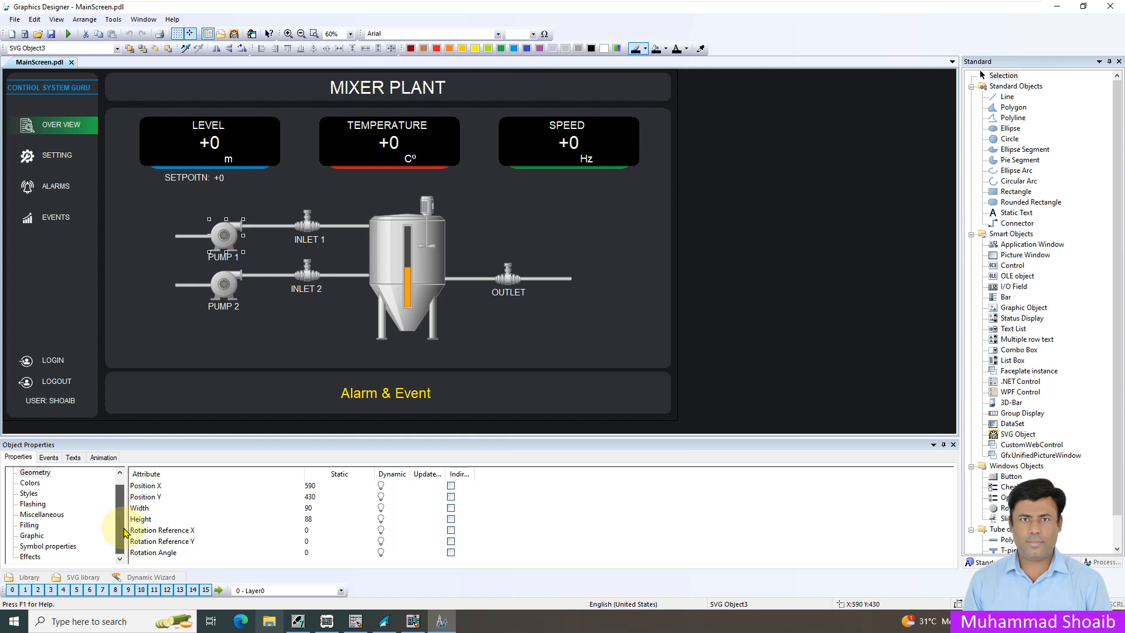
left_click(98, 462)
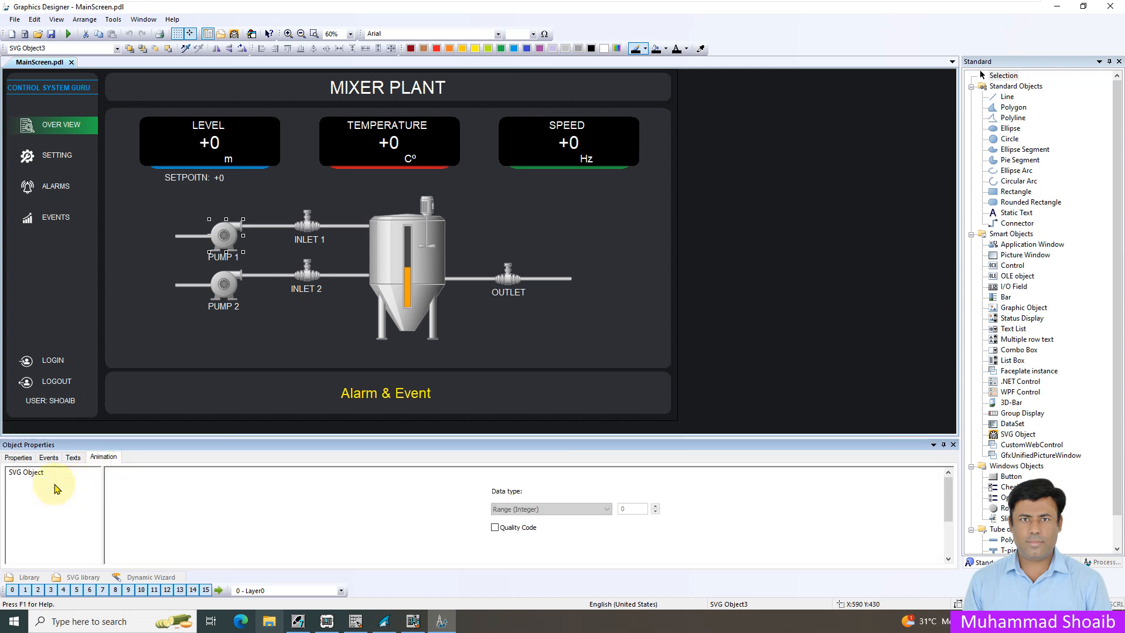
double_click(55, 485)
left_click(451, 493)
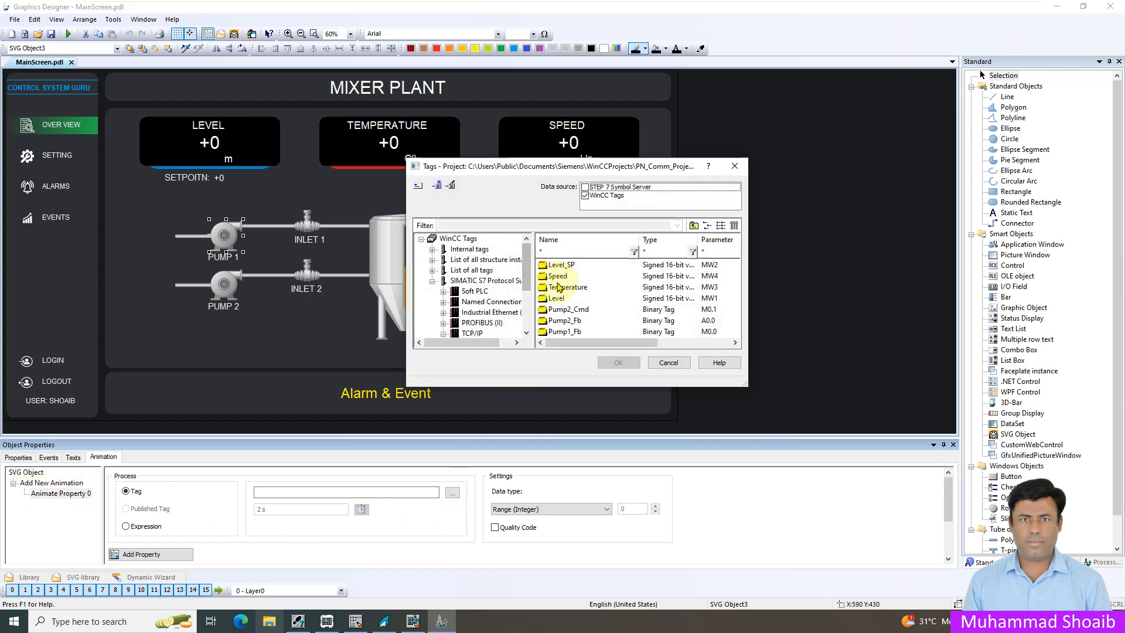
left_click(565, 332)
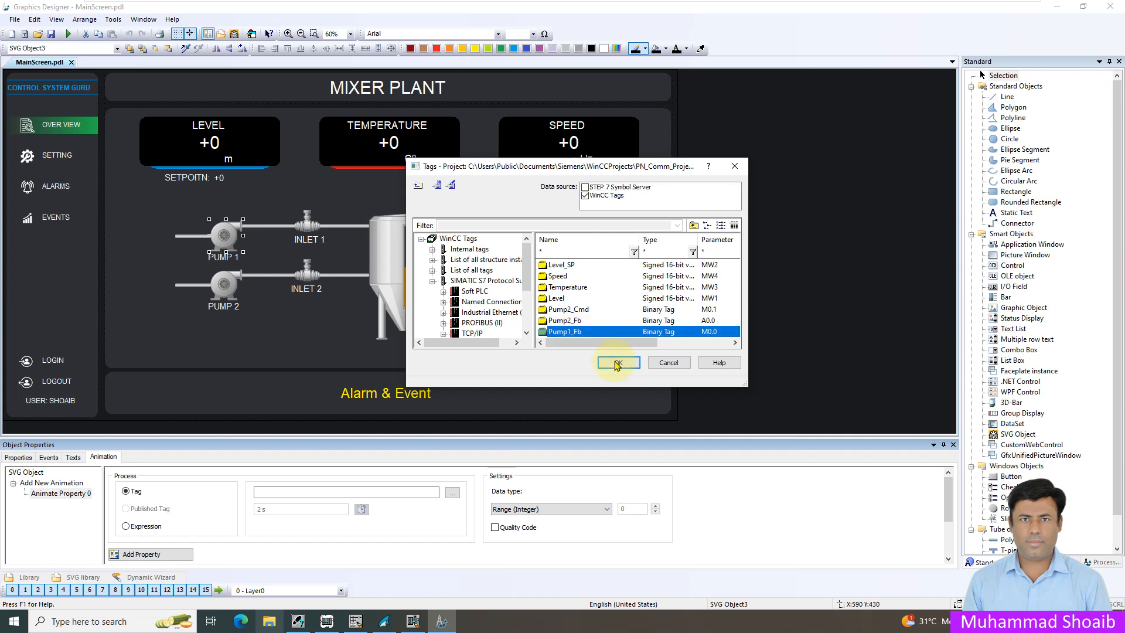
left_click(617, 363)
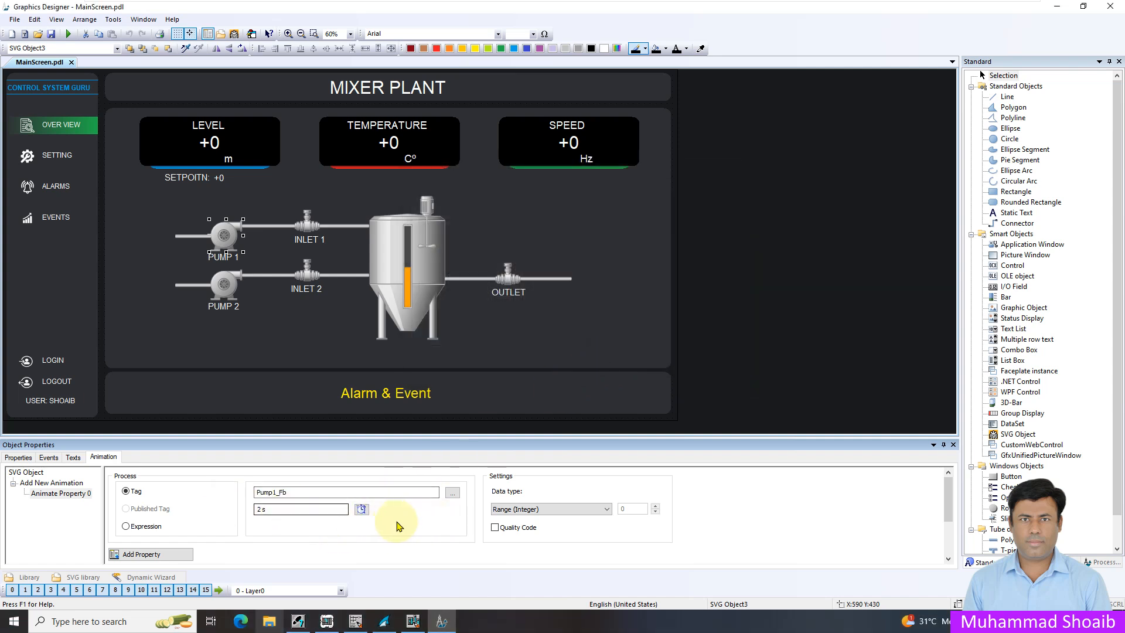
- Set the PUMP 1 animation's data type to Bool and add BasicColor as the animated property
left_click(573, 509)
left_click(508, 535)
scroll(476, 498, "up", 2)
scroll(410, 519, "down", 2)
left_click(173, 524)
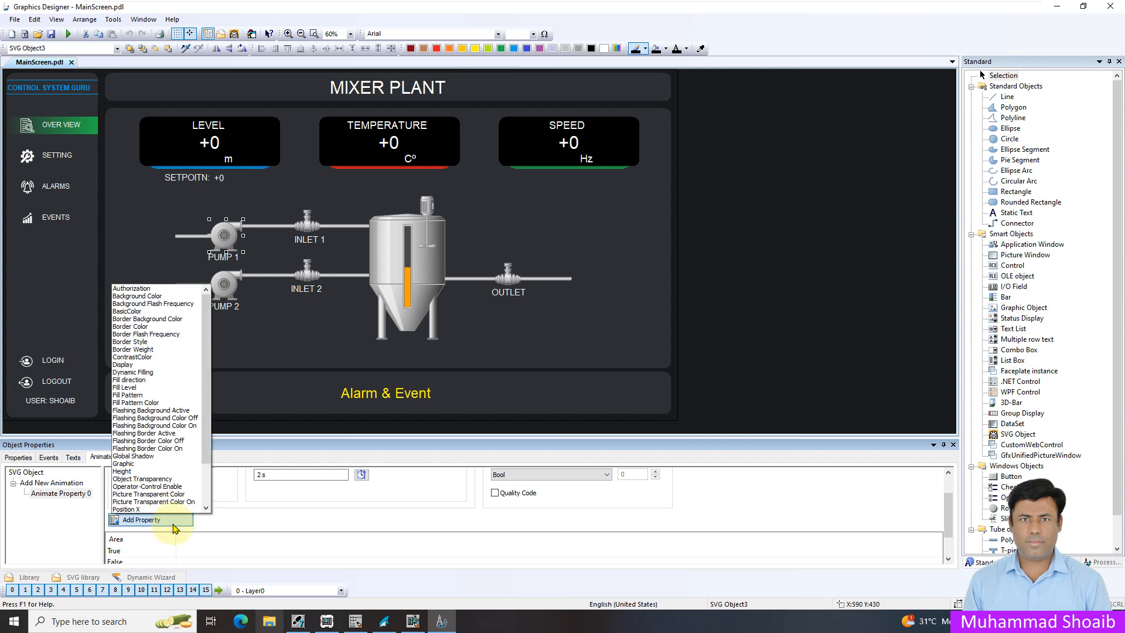
left_click(129, 309)
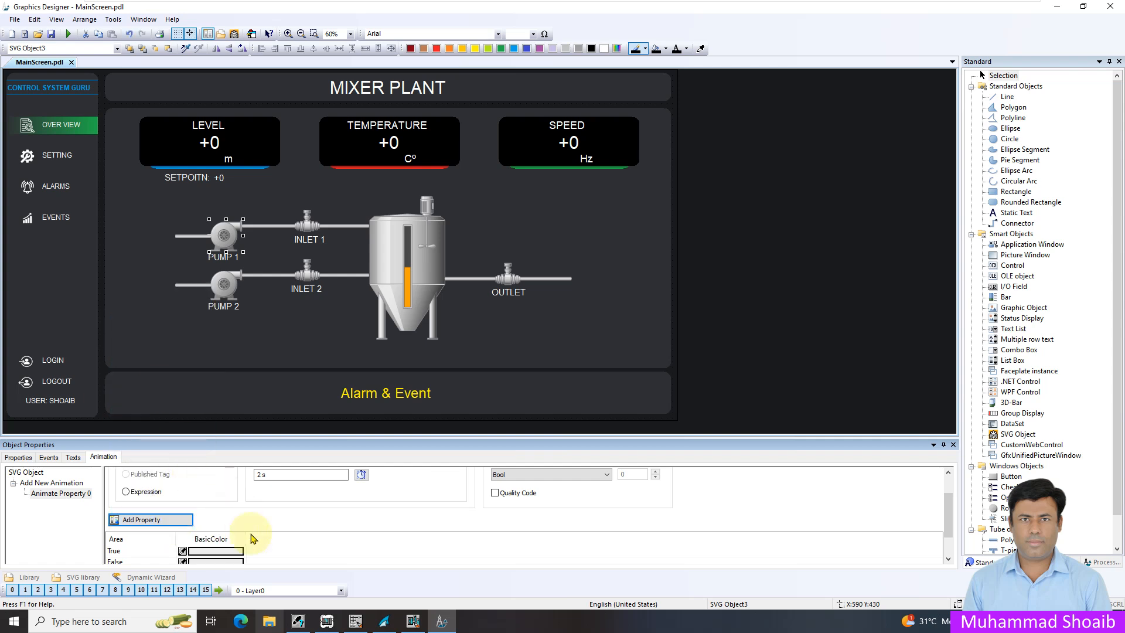
scroll(254, 549, "down", 1)
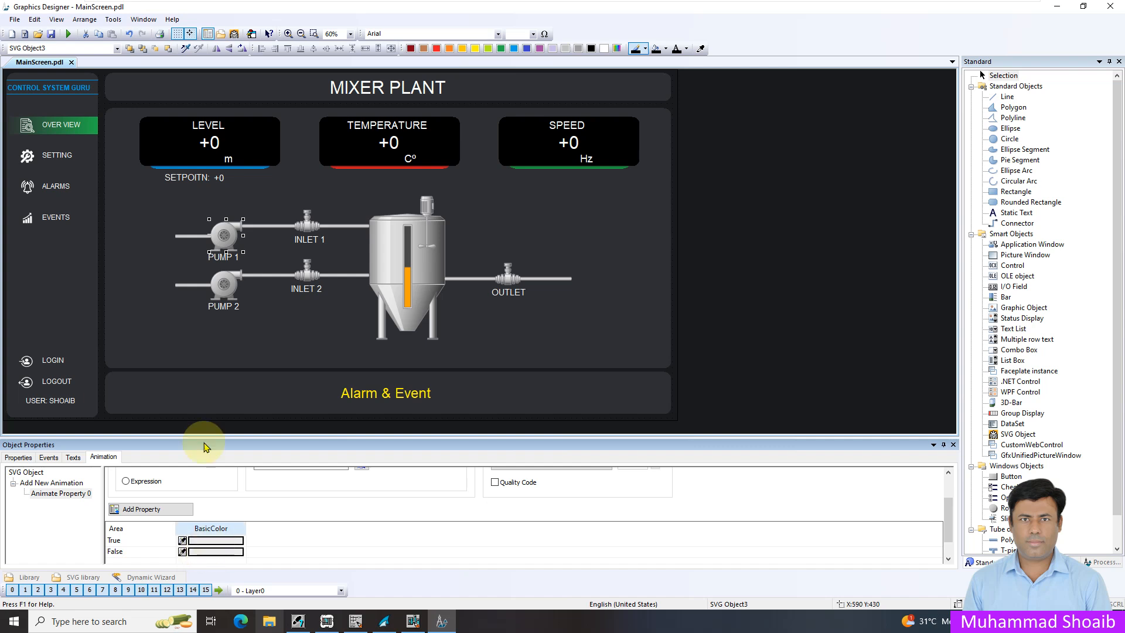
- Set the PUMP 1 animation's BasicColor for the True state to bright green (00FF00)
double_click(208, 542)
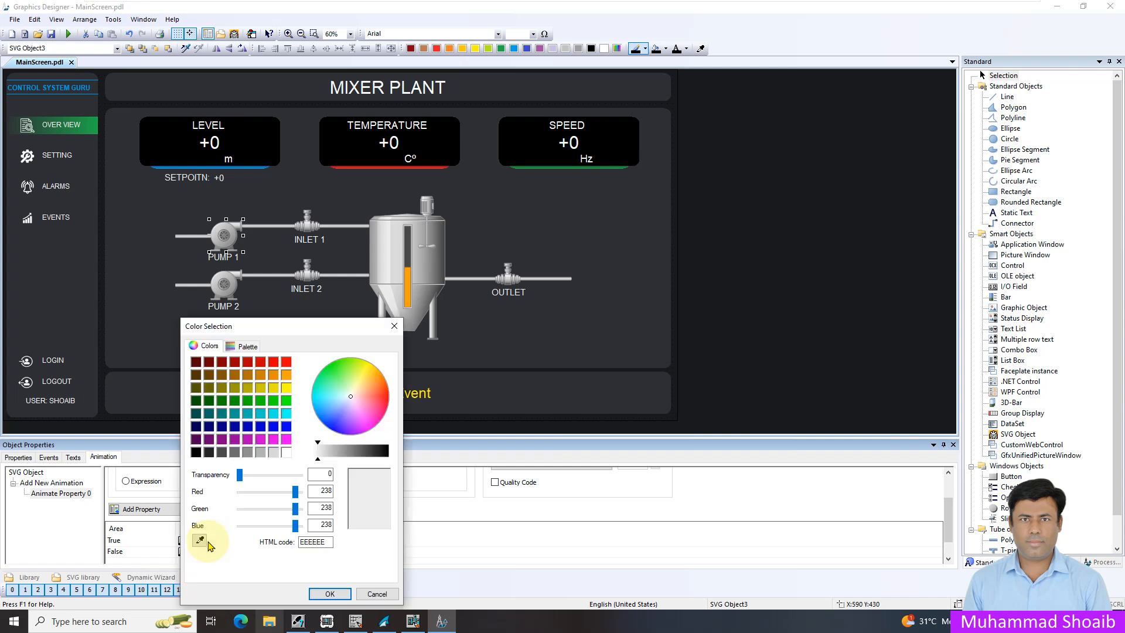
left_click(286, 401)
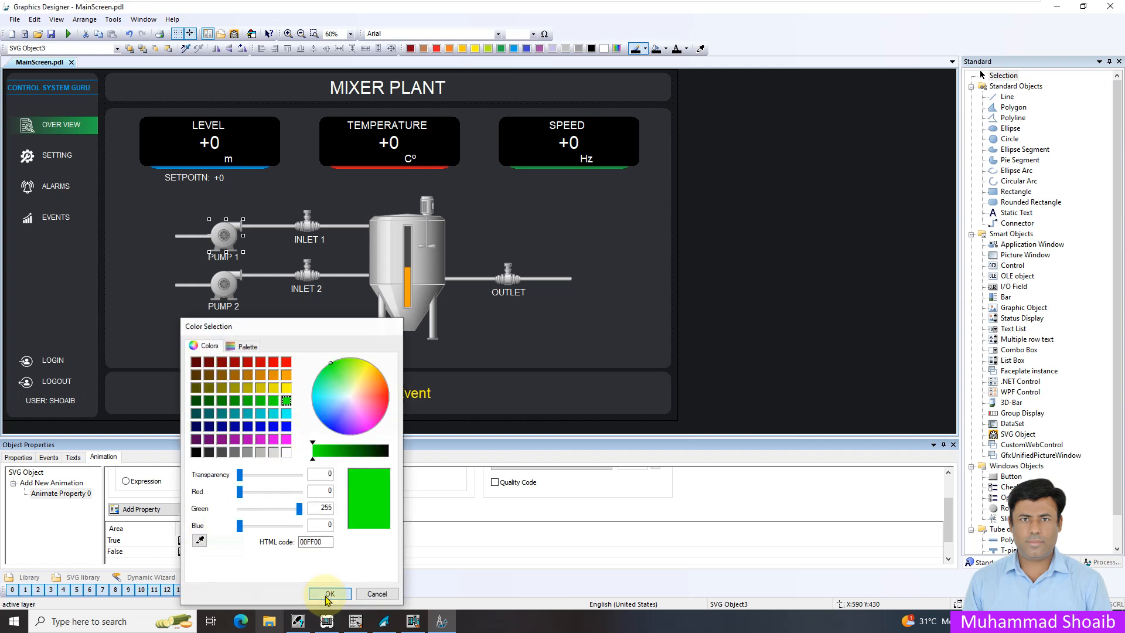
left_click(328, 594)
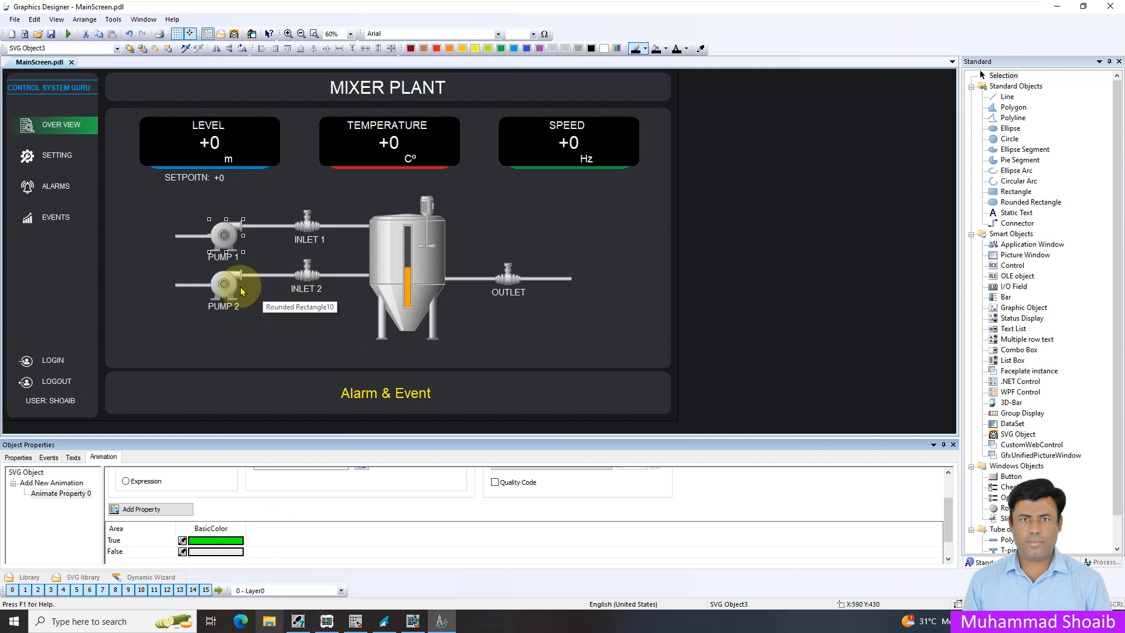
- Add a new animation to the PUMP 2 symbol and link it to the Pump2_Fb tag
left_click(238, 295)
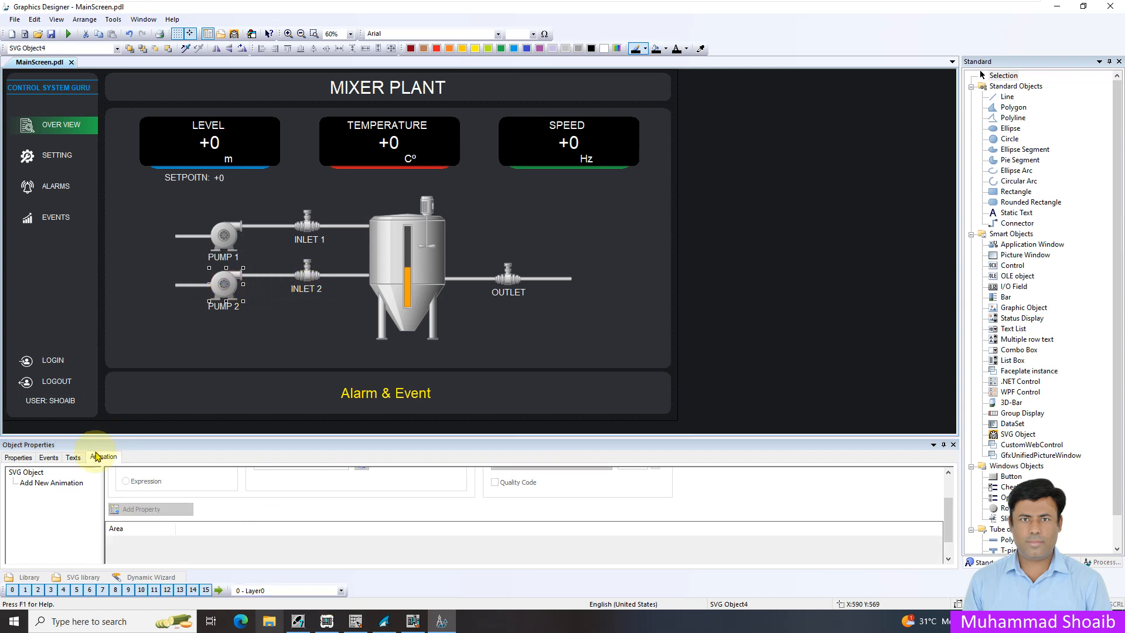
double_click(60, 484)
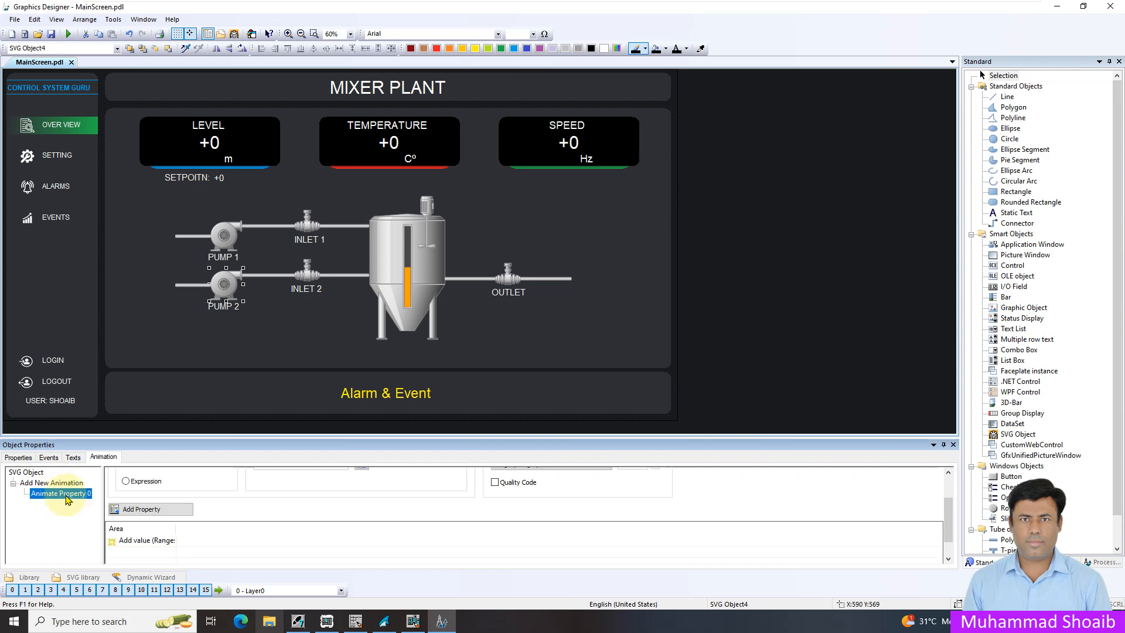
left_click(453, 493)
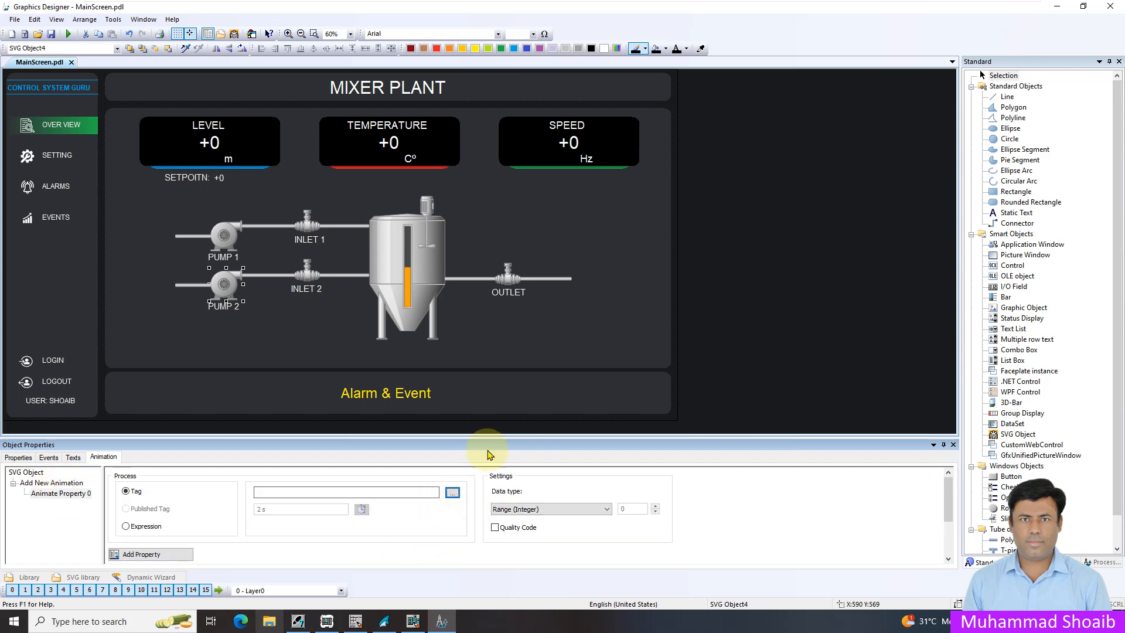
left_click(579, 332)
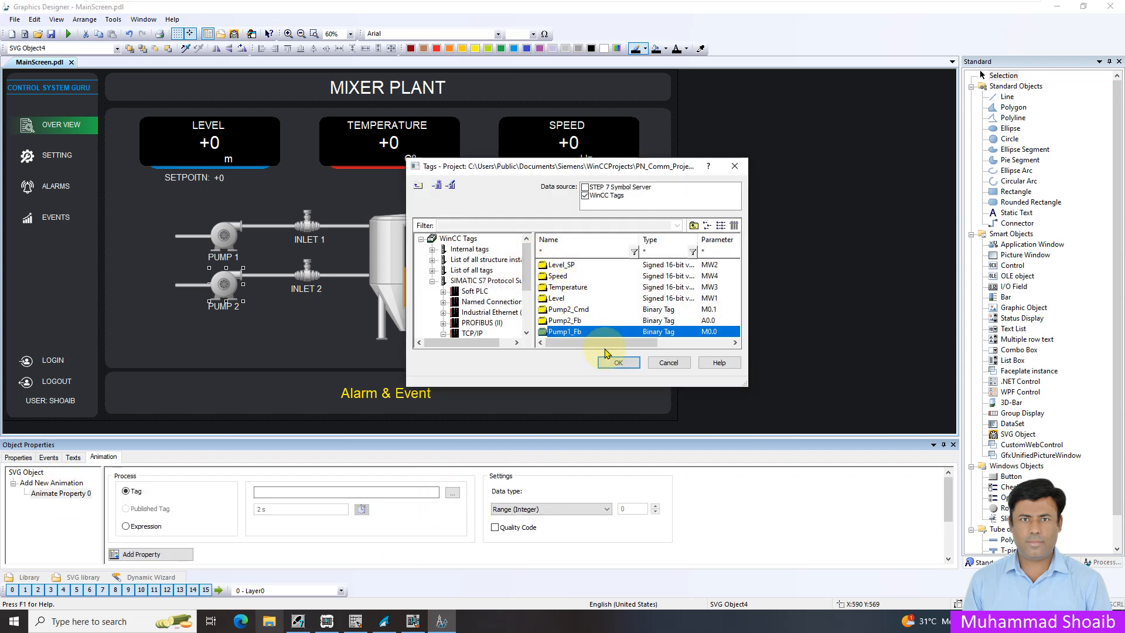
left_click(583, 322)
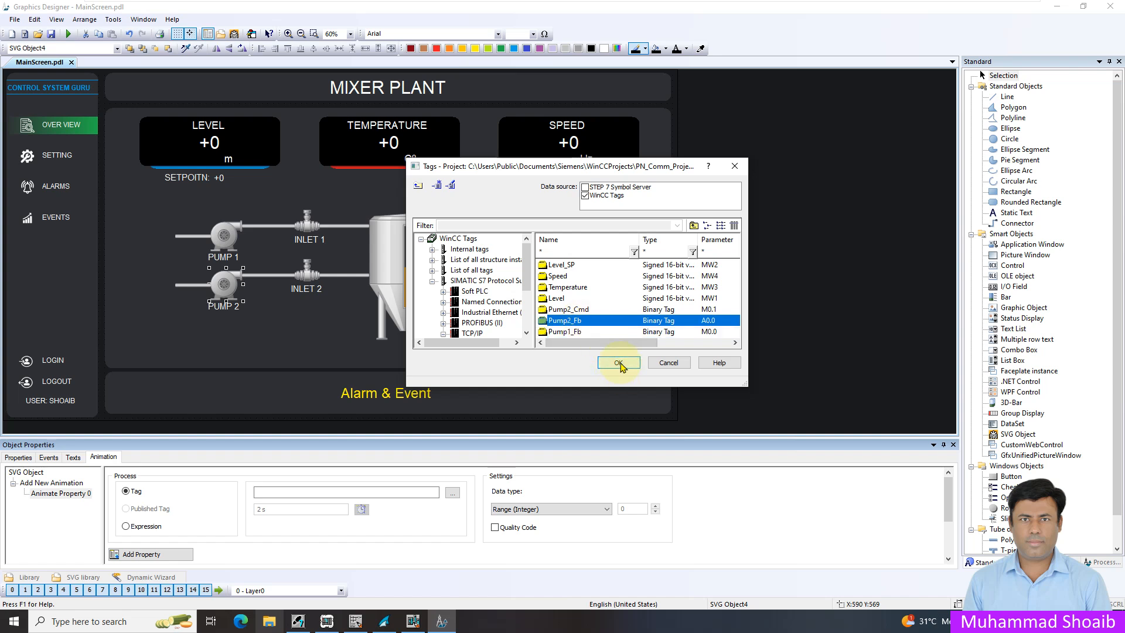
left_click(619, 363)
- Set the PUMP 2 animation's data type to Bool and add BasicColor as the animated property
left_click(530, 509)
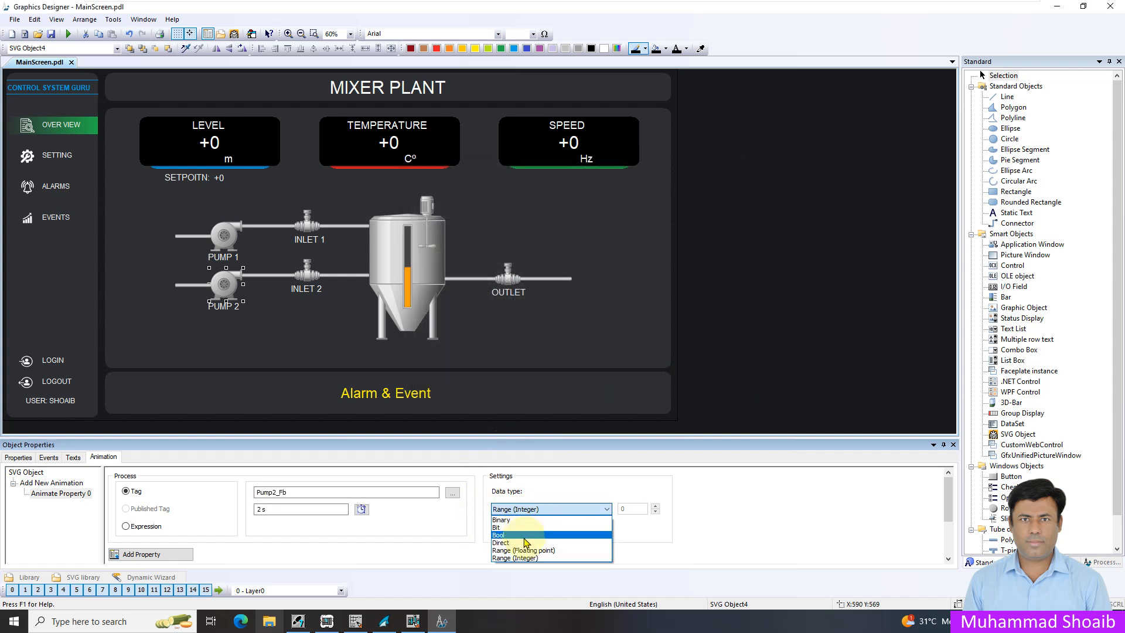
left_click(524, 536)
left_click(174, 497)
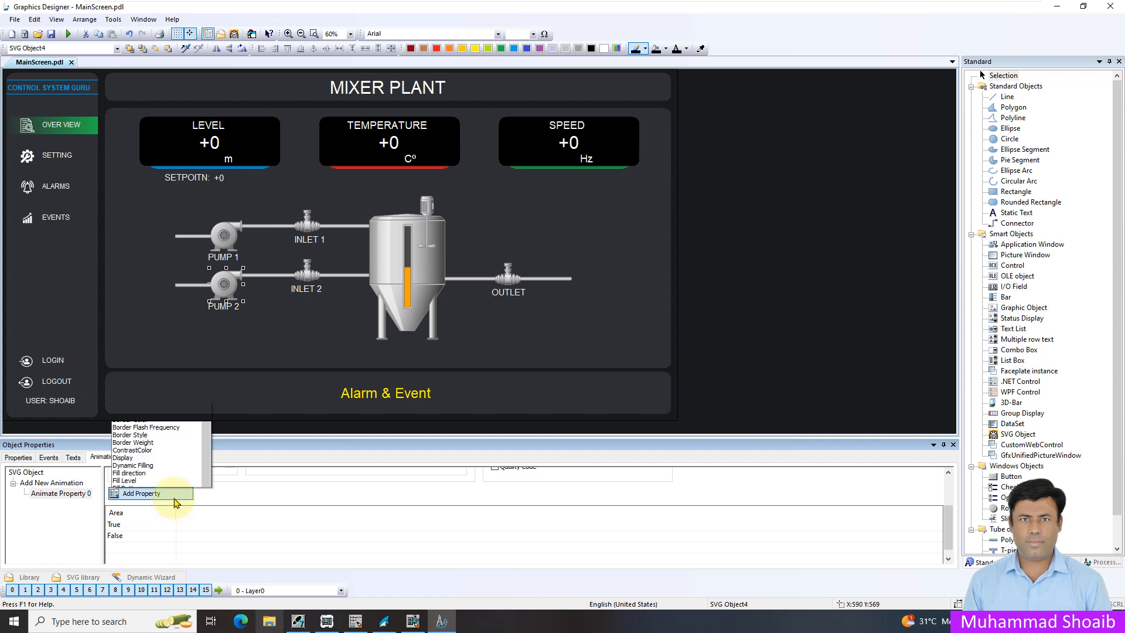
left_click(146, 284)
- Set the PUMP 2 animation's BasicColor for the True state to bright green
left_click(224, 523)
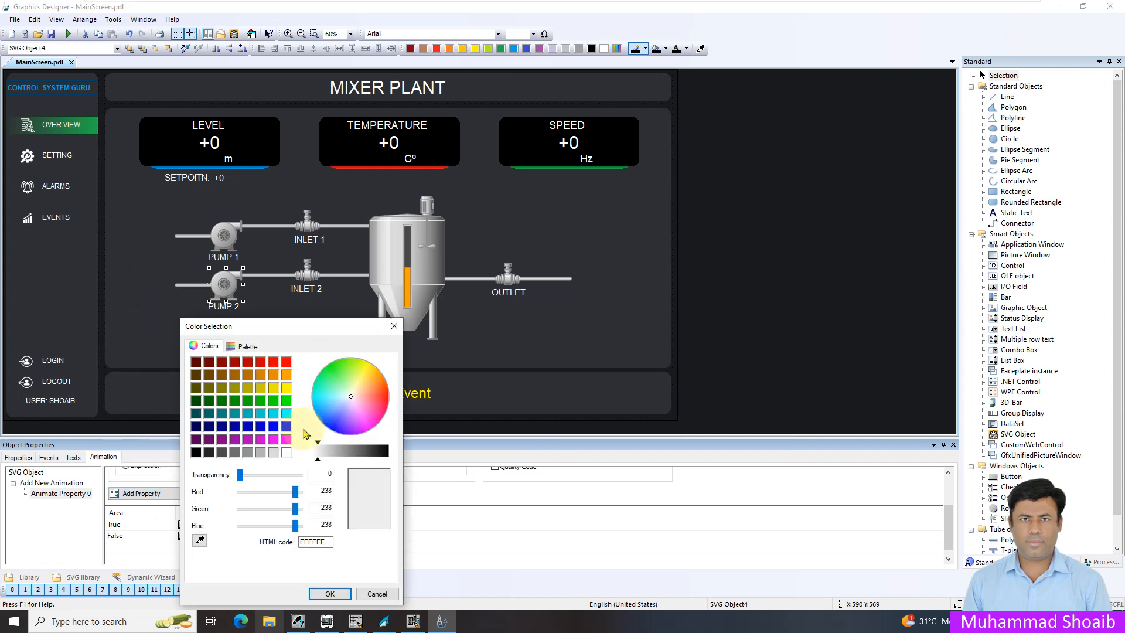
left_click(286, 401)
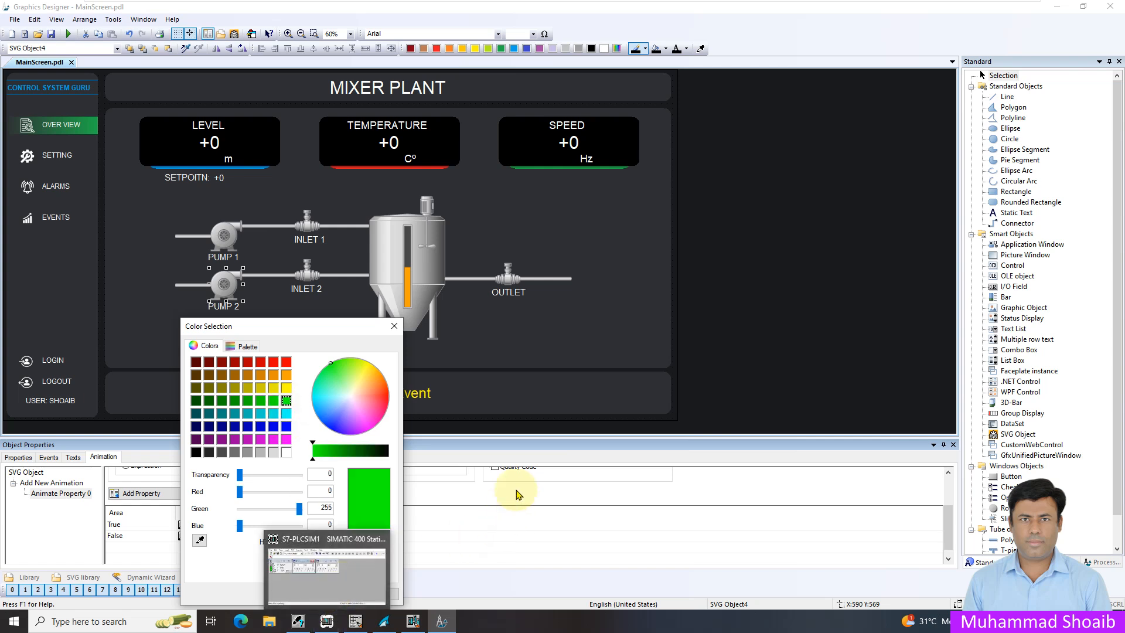
left_click(330, 595)
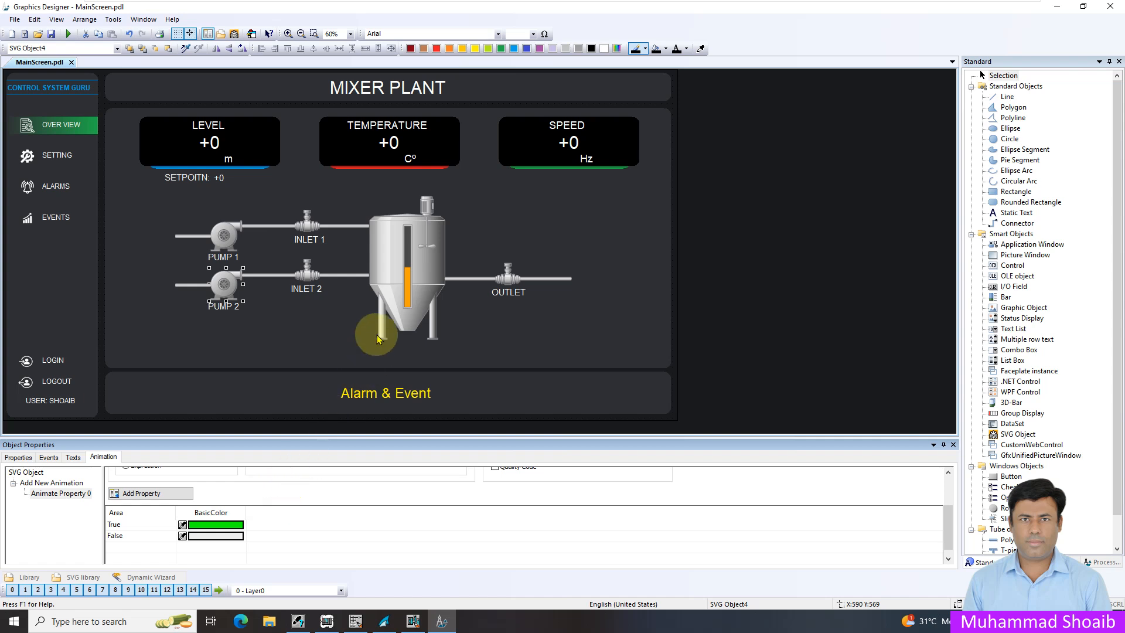
- Link the tank's FillLevelValue symbol property to the Level tag and save the picture
left_click(408, 274)
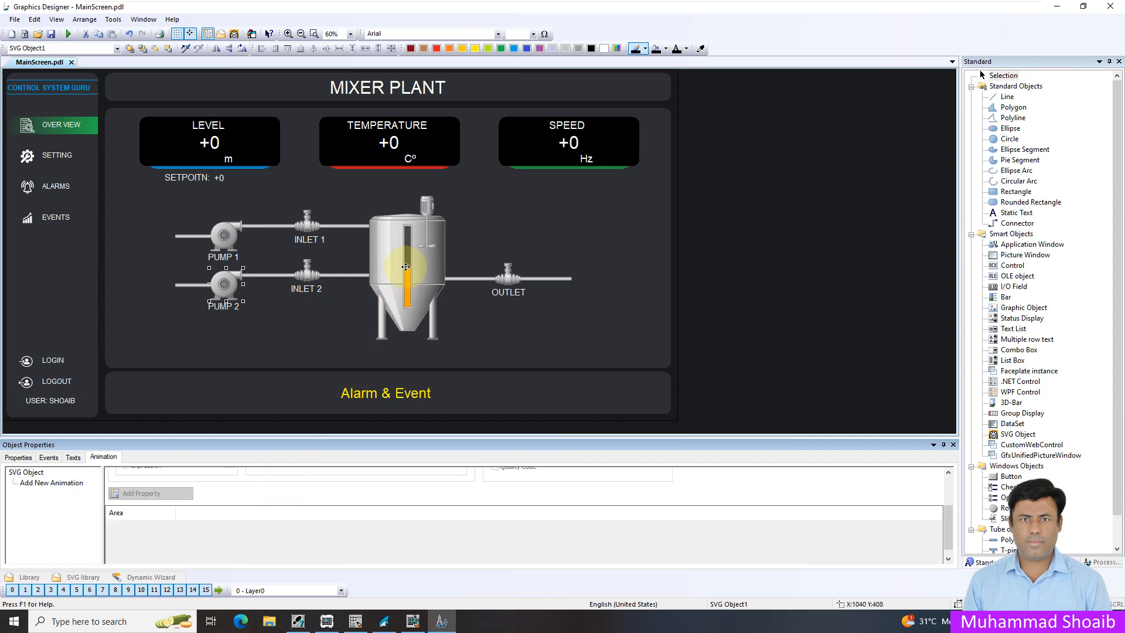
left_click(18, 457)
left_click(52, 558)
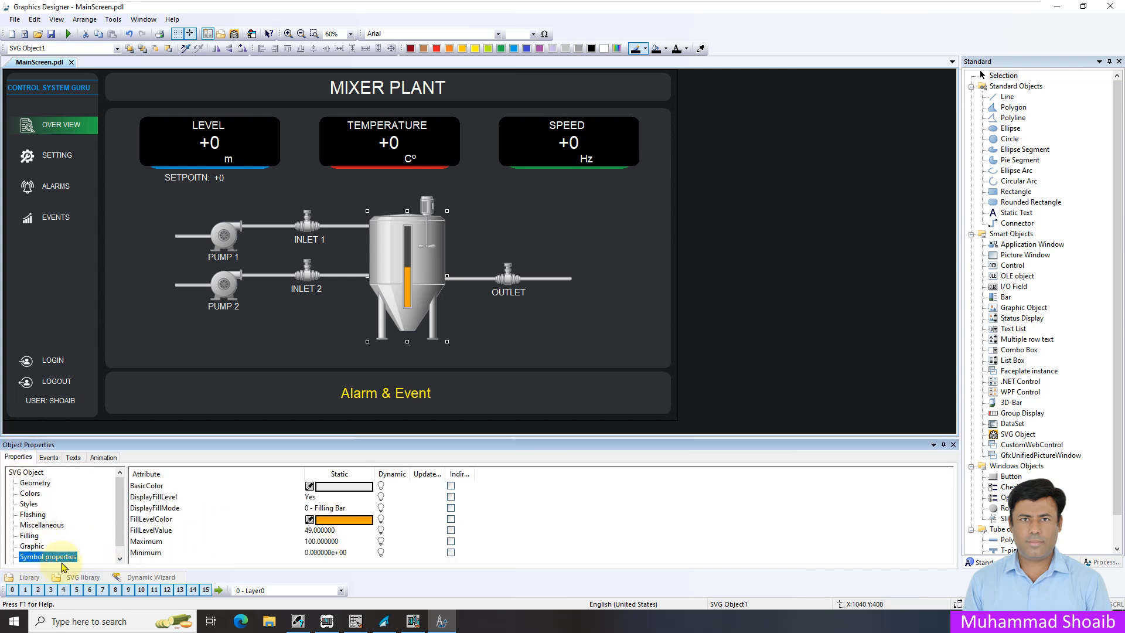
left_click(155, 530)
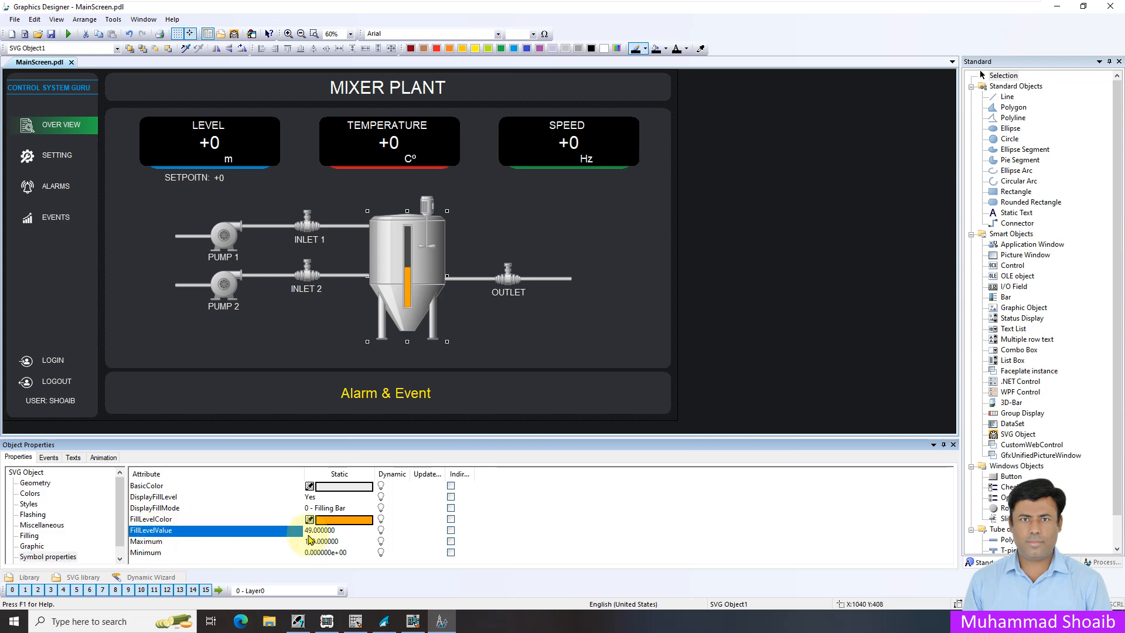
right_click(387, 532)
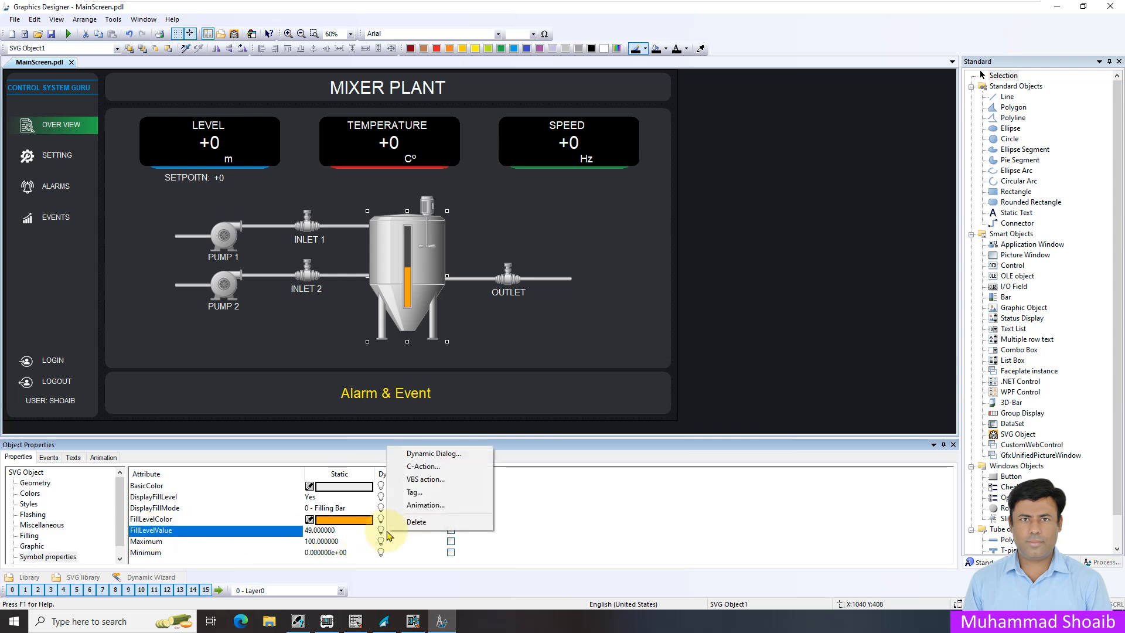
left_click(414, 493)
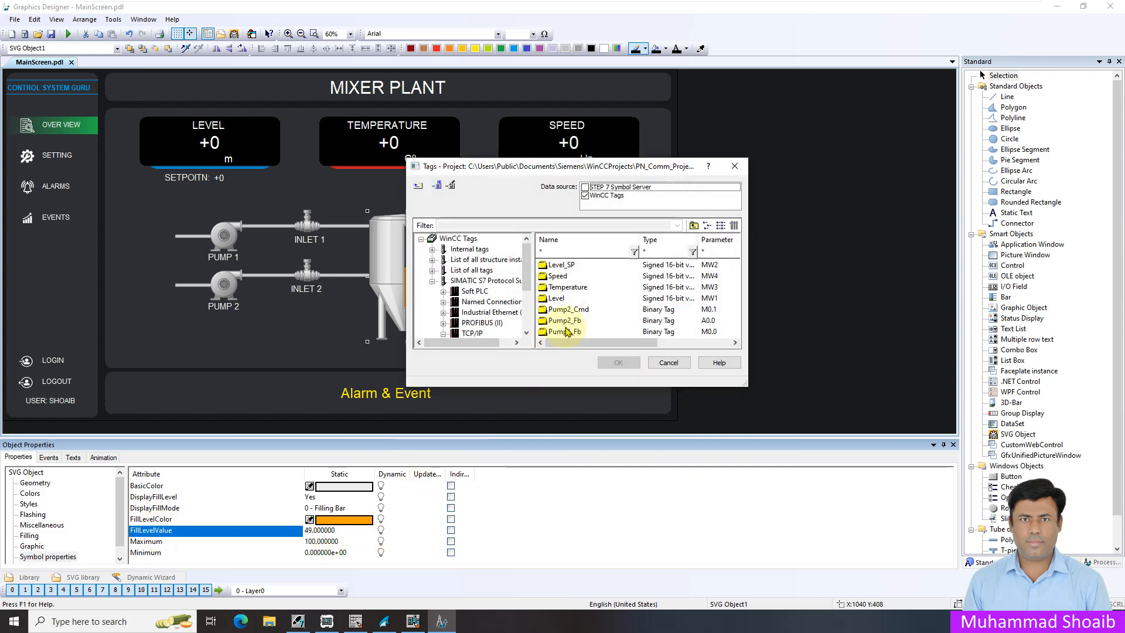
left_click(567, 300)
left_click(619, 362)
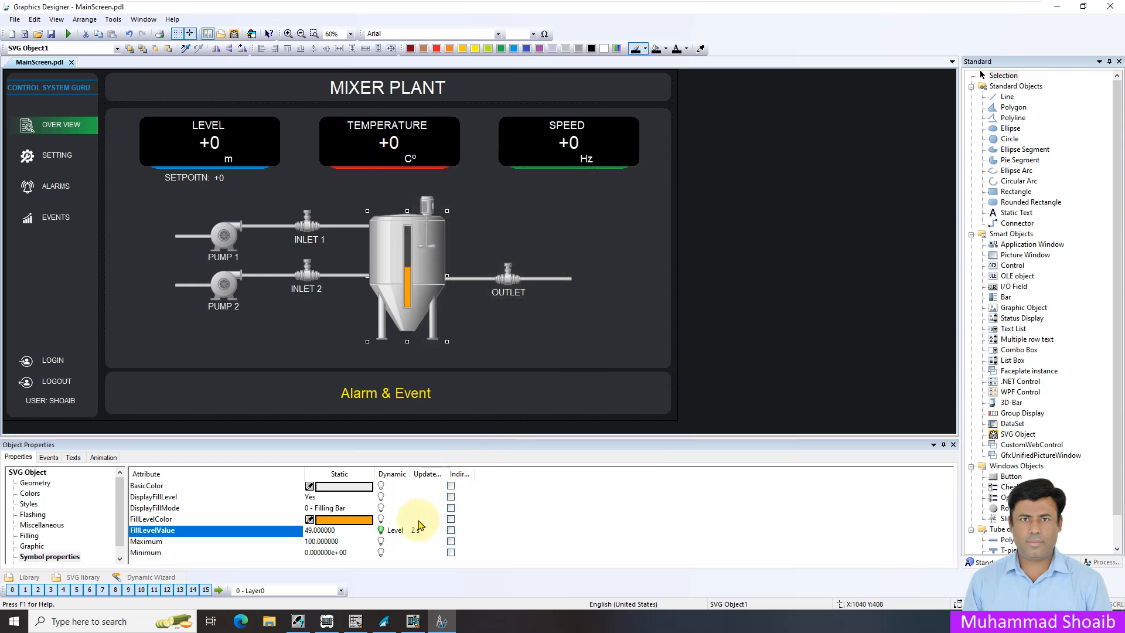
left_click(51, 33)
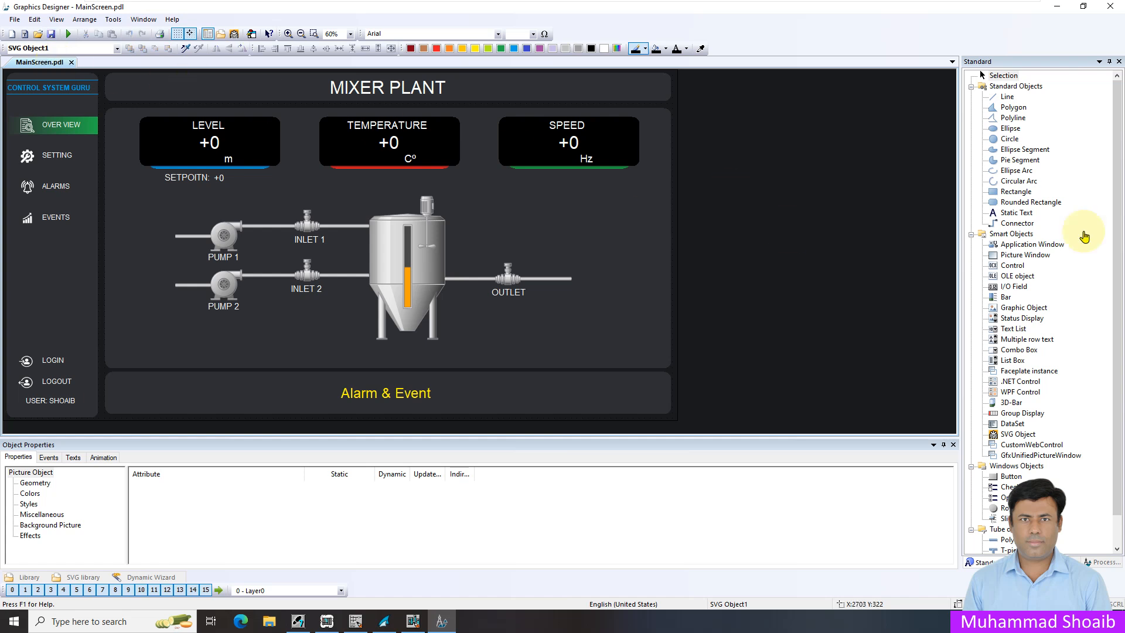
- Define MainScreen.pdl as the start picture, save it and start the runtime
right_click(46, 65)
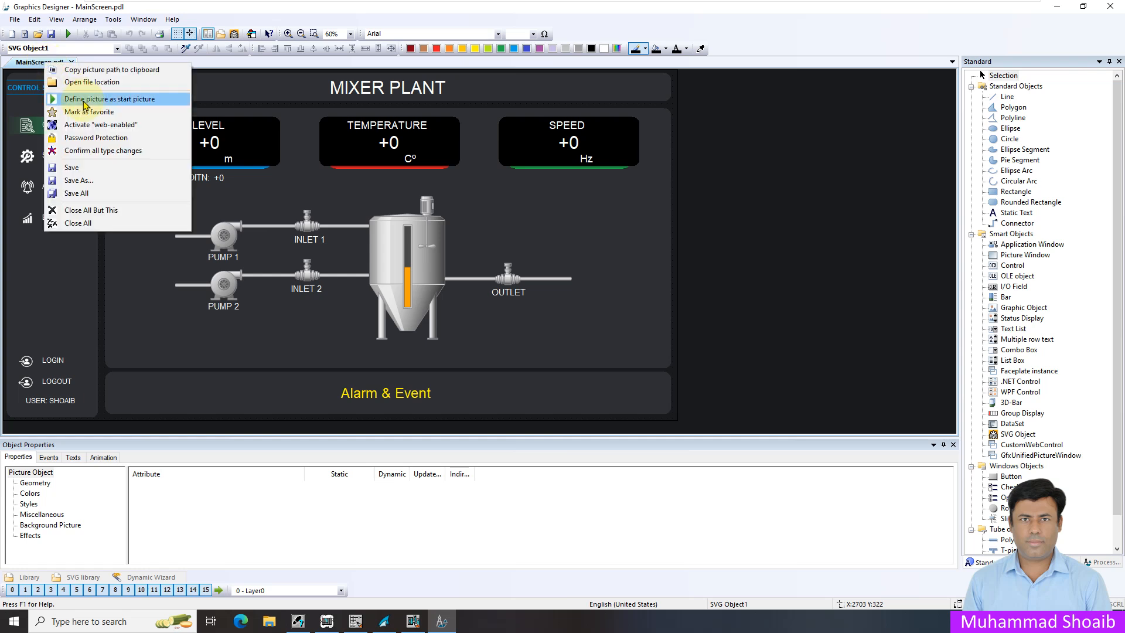
left_click(101, 101)
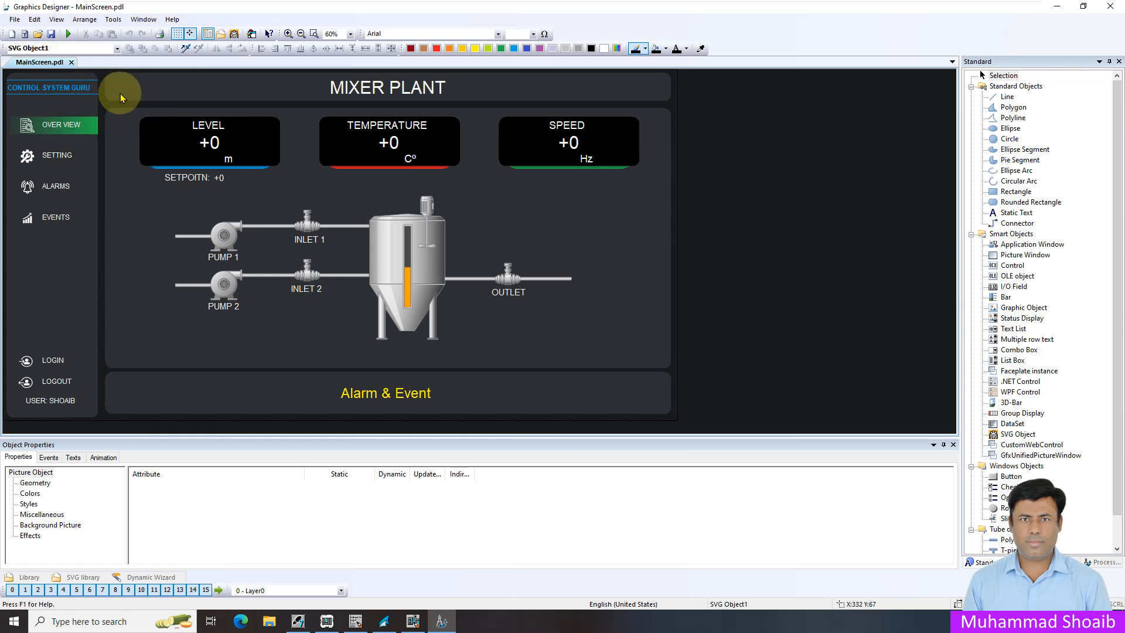
left_click(53, 37)
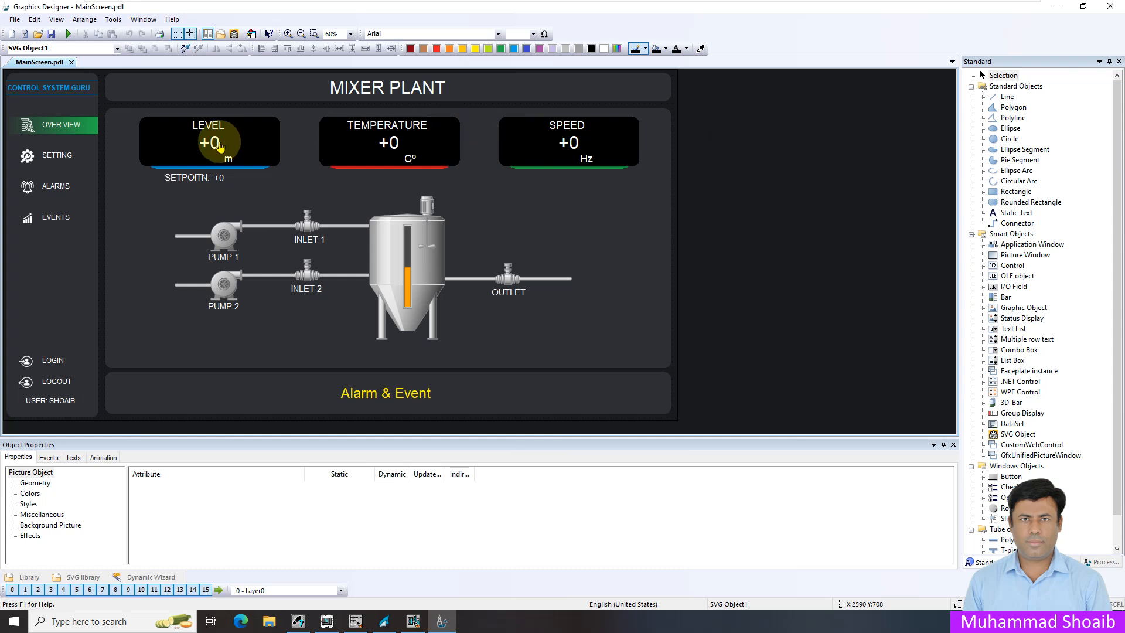
left_click(68, 36)
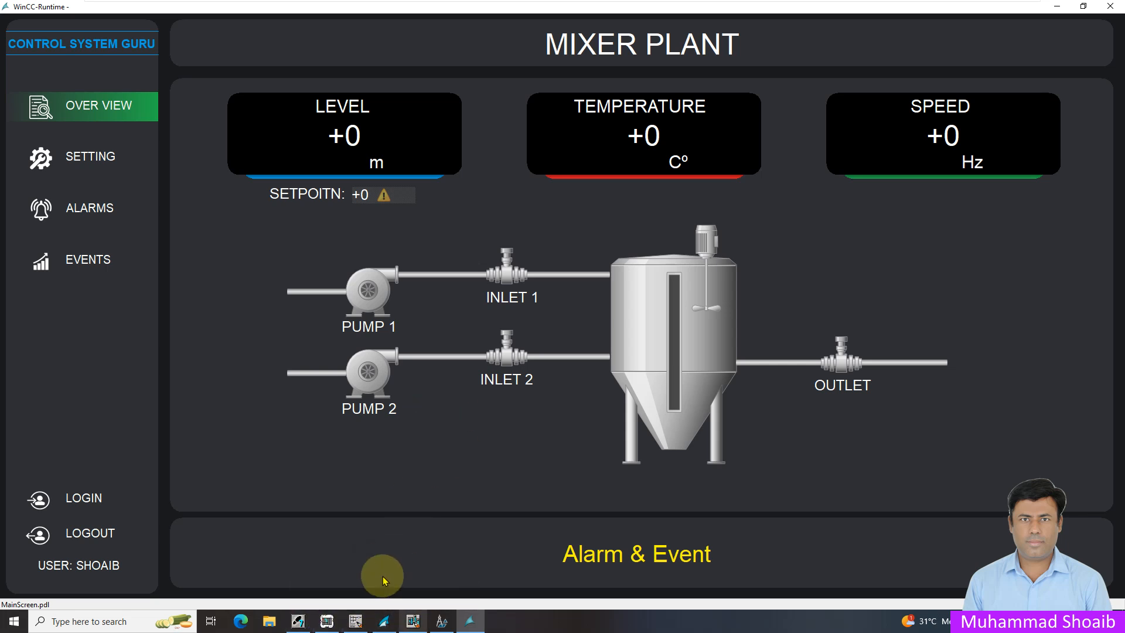
- Switch to WinCC Explorer, review the S7400 connection's tags and addresses in Tag Management, and return to the runtime
left_click(386, 623)
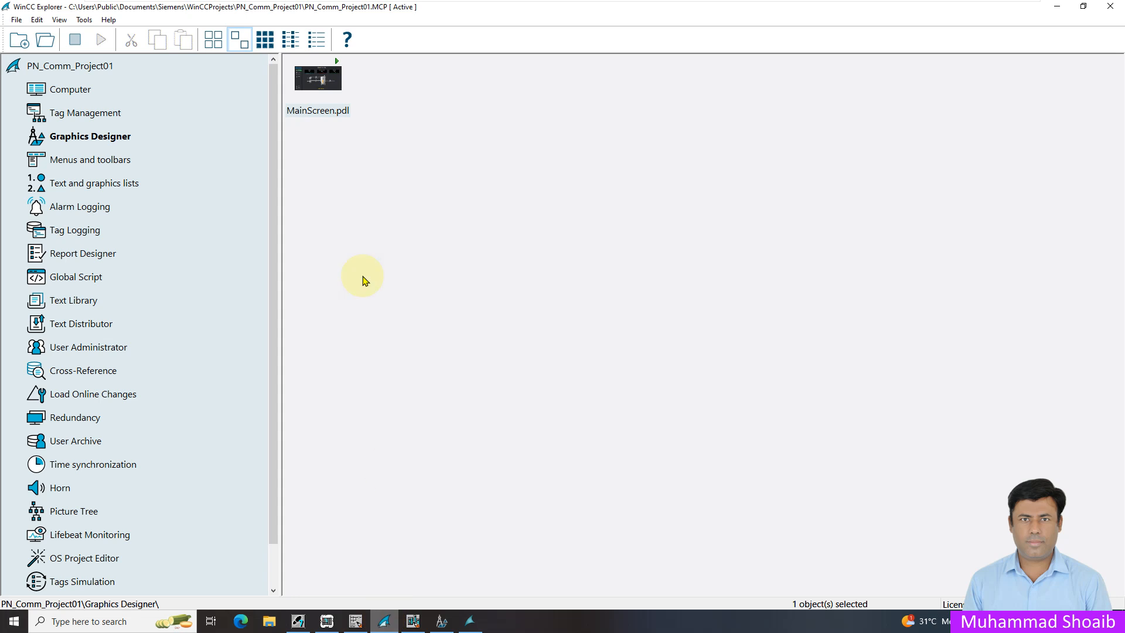
left_click(103, 119)
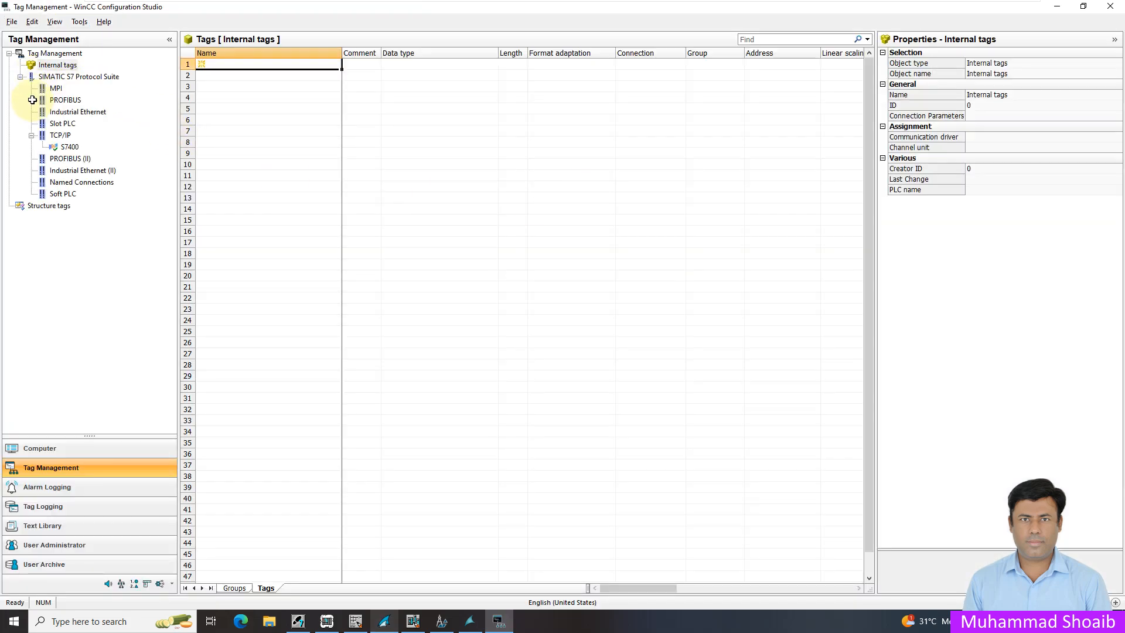
left_click(61, 150)
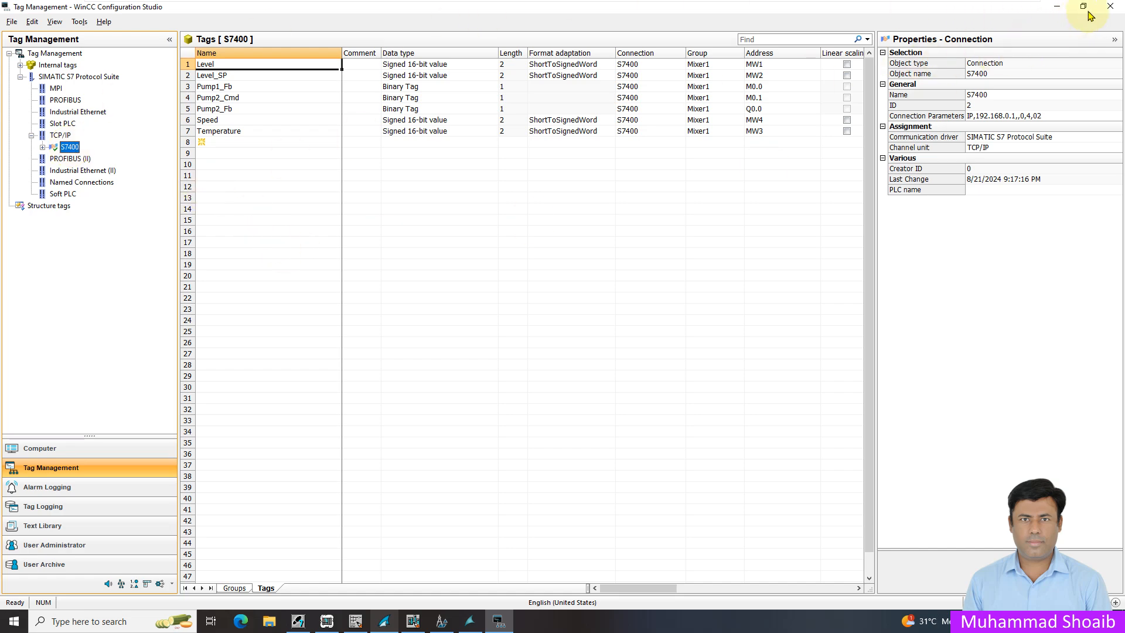
left_click(1107, 13)
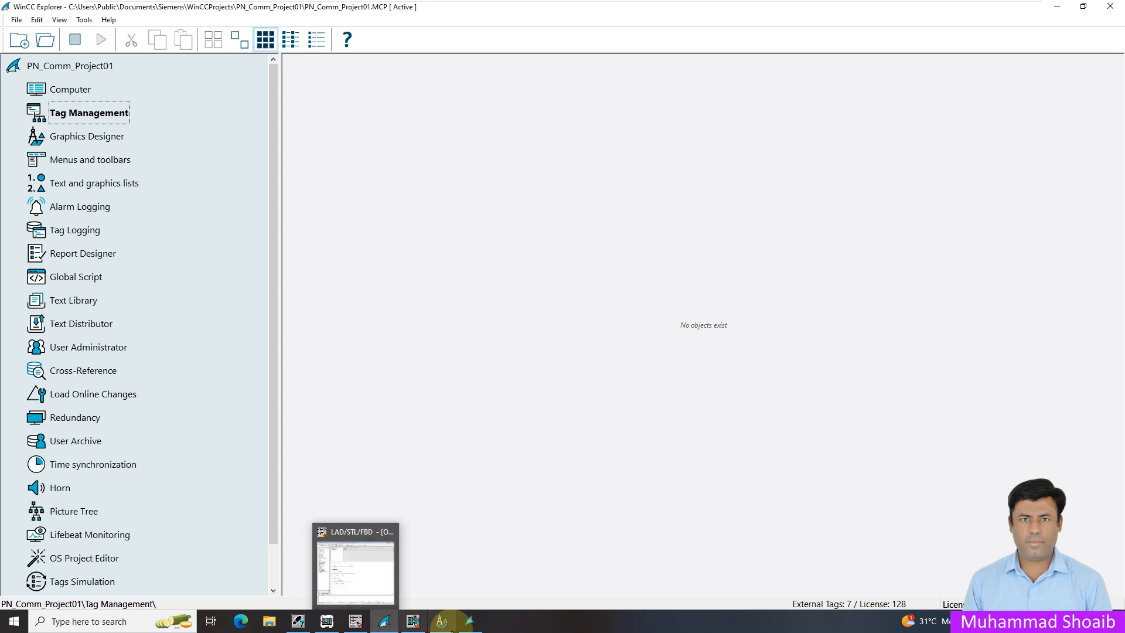
left_click(481, 626)
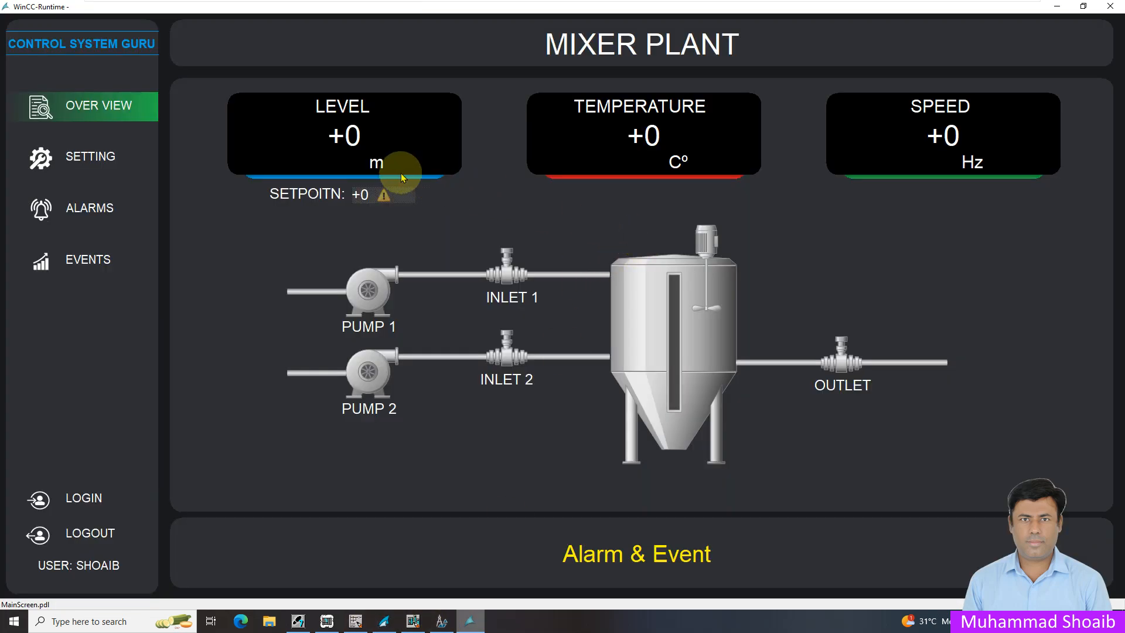
- Switch to the LAD/STL/FBD editor to examine the OB1 ladder networks, and return to the runtime
mouse_move(356, 625)
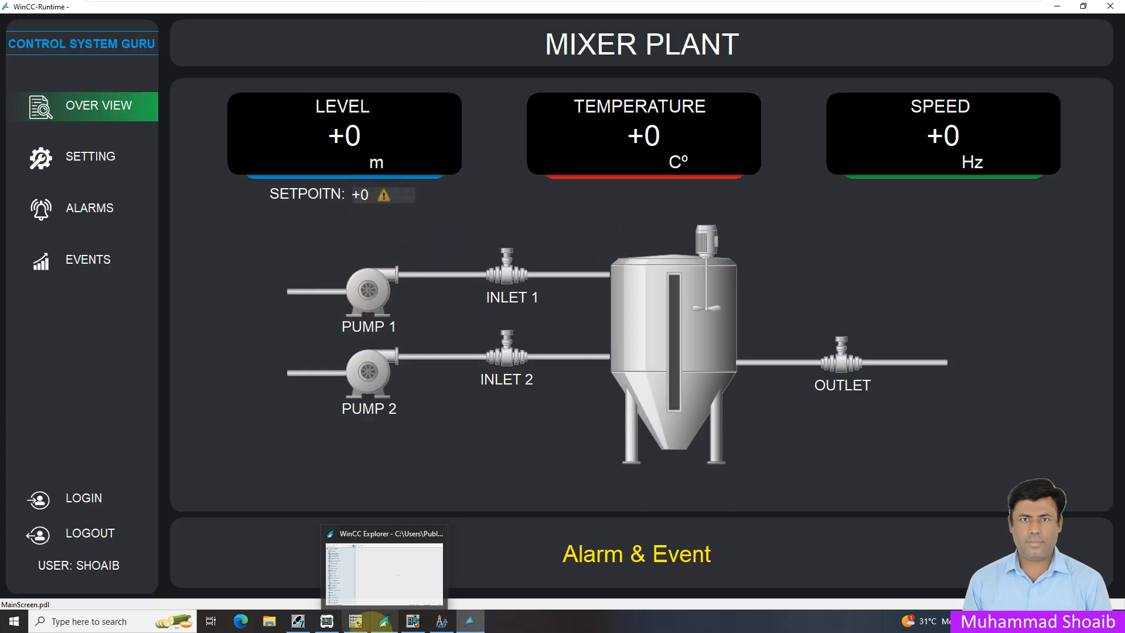
left_click(356, 625)
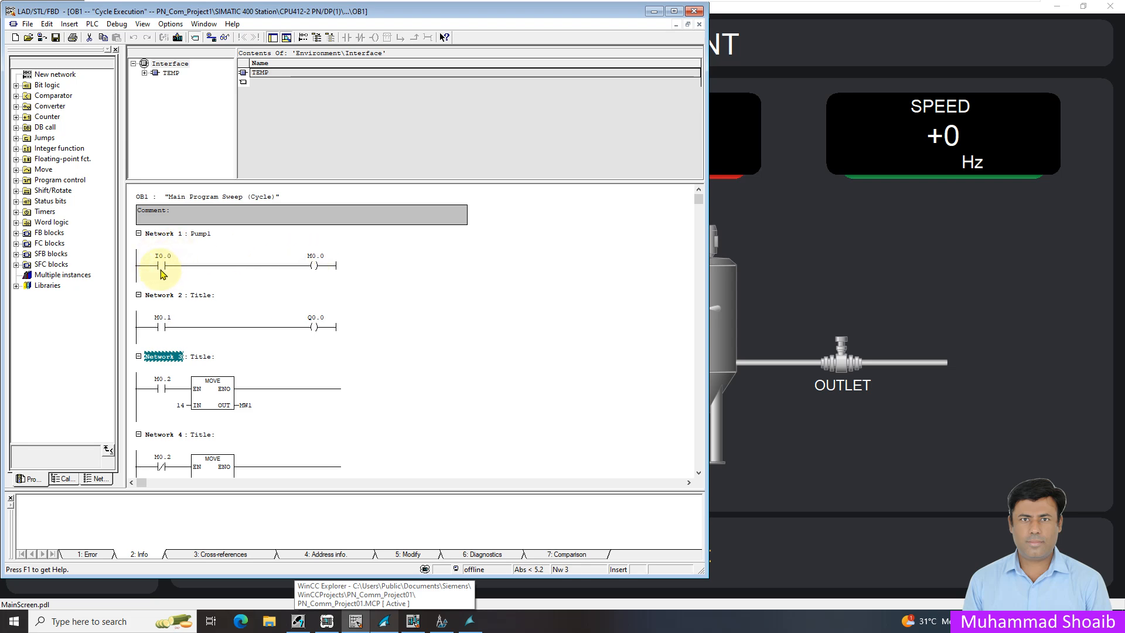
left_click(654, 11)
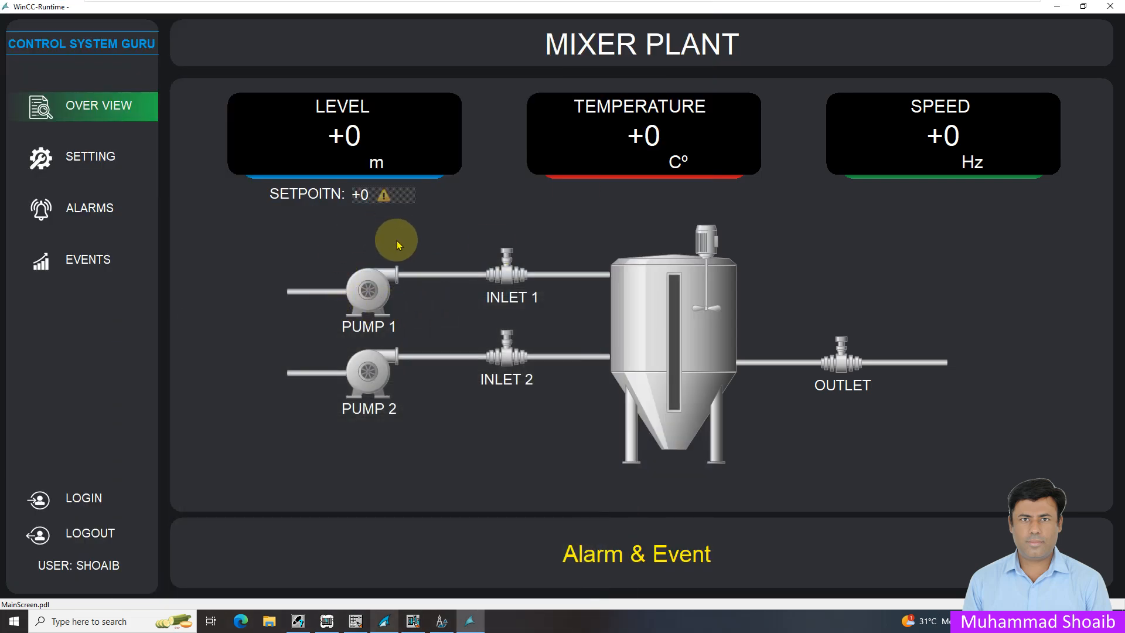
- Bring up S7-PLCSIM, place its window below the mixer tank and turn on bit 0 of input byte IB 0
left_click(327, 622)
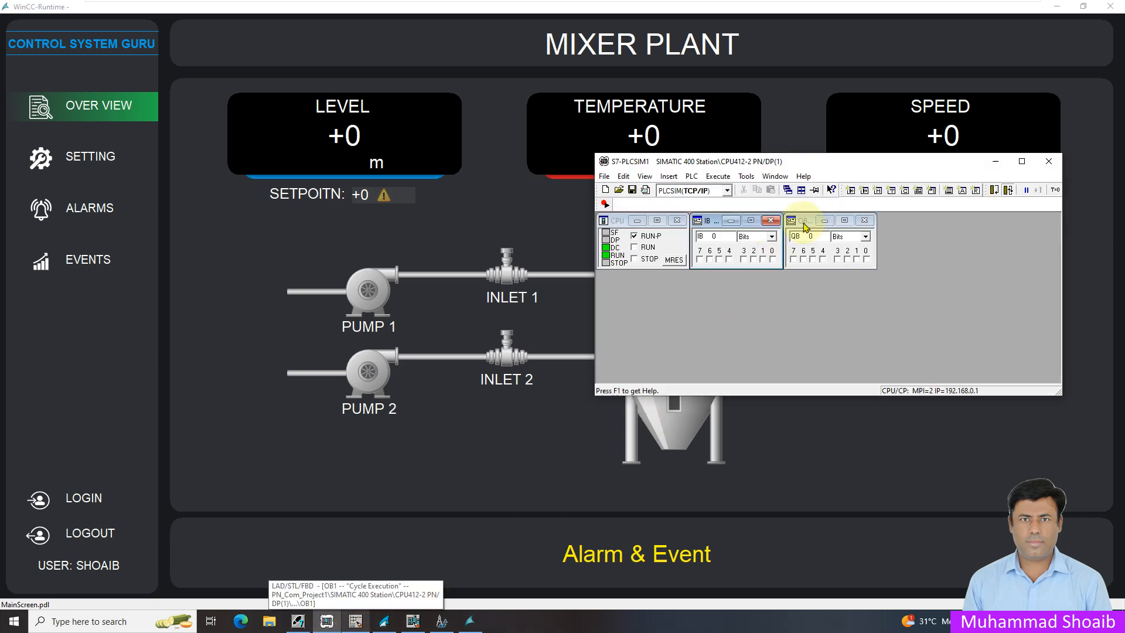
left_click_drag(829, 163, 864, 501)
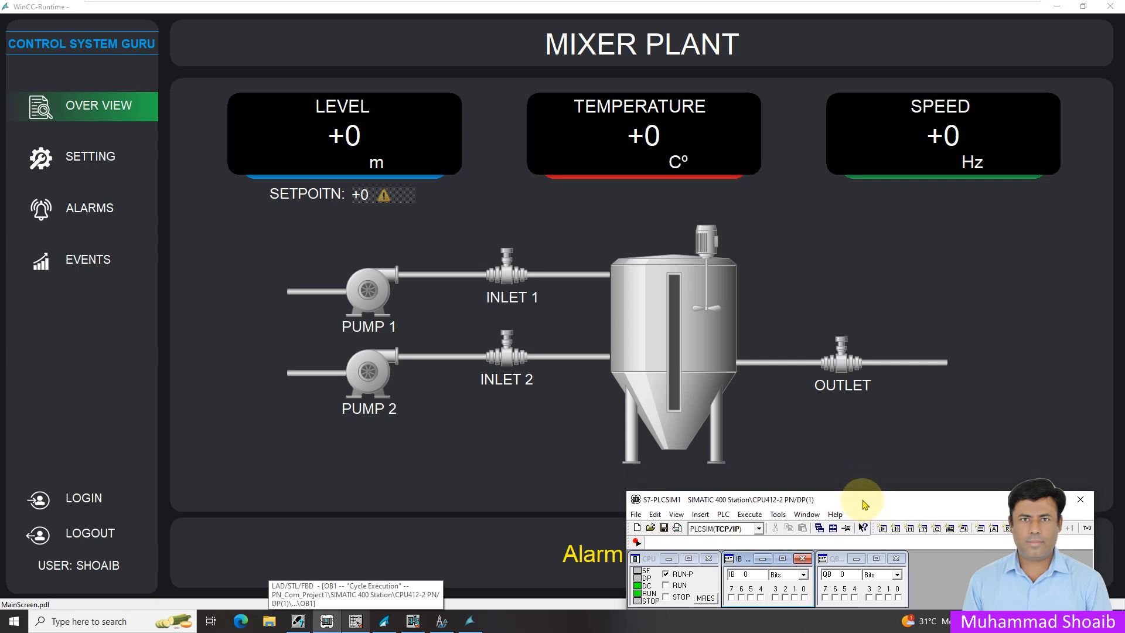
left_click(804, 598)
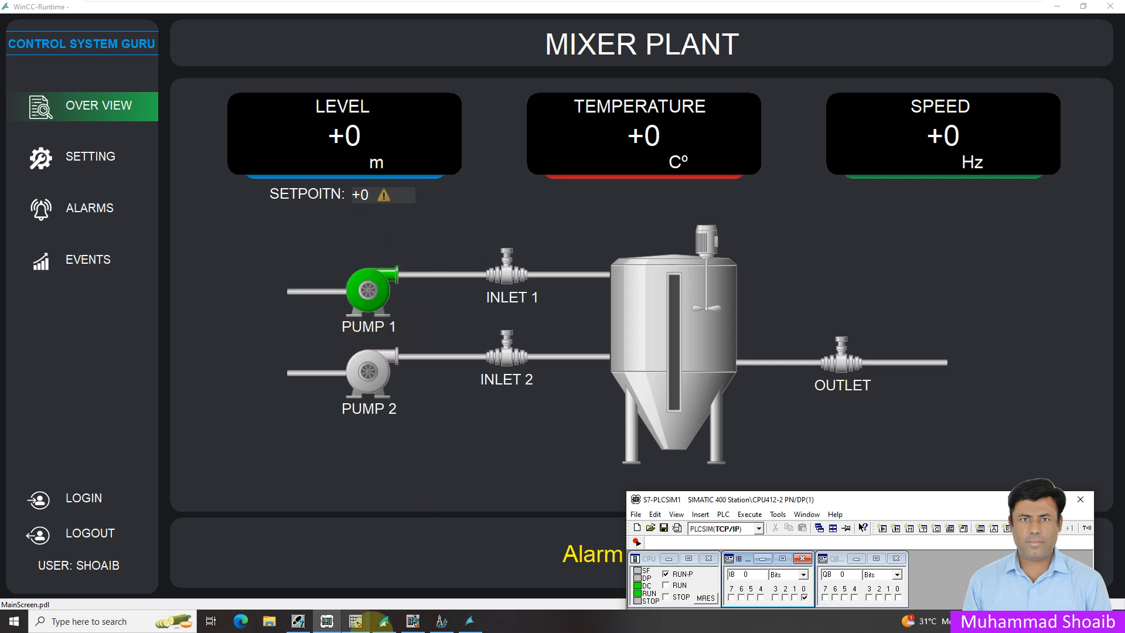
- Switch to LAD/STL/FBD, turn on online monitoring of OB1, check the Pump1 network's status and return to the runtime
left_click(355, 622)
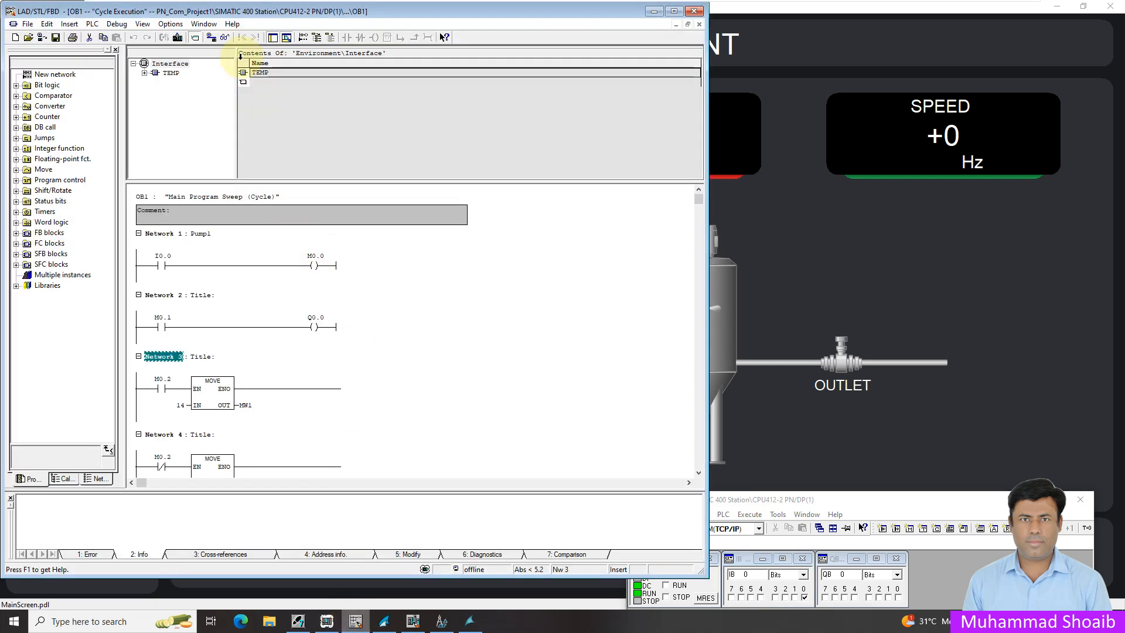
left_click(228, 38)
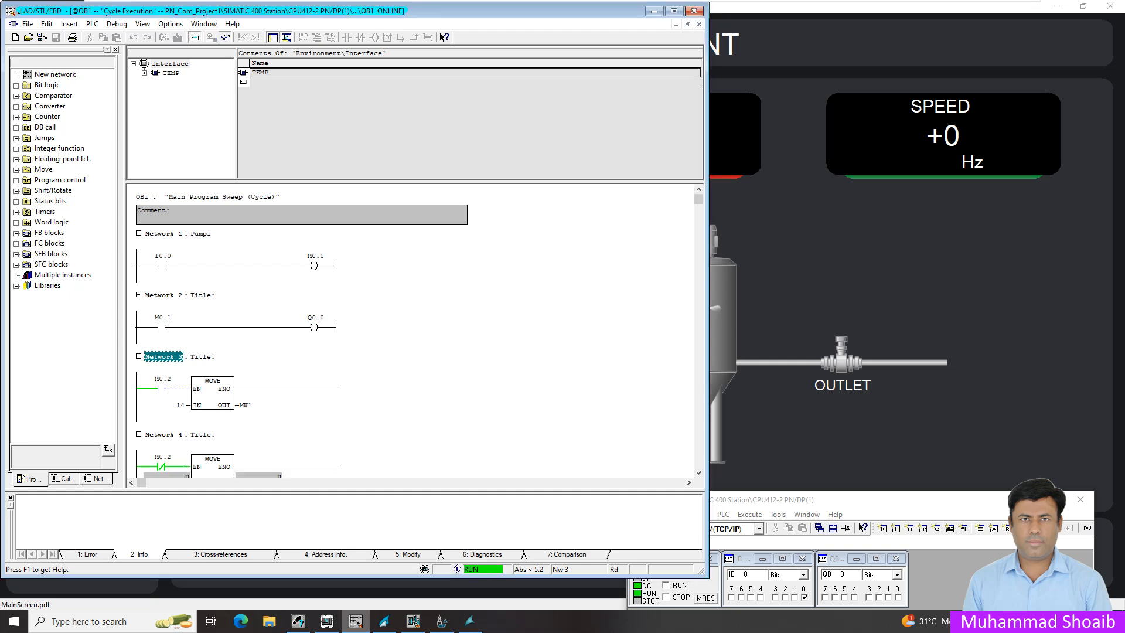
left_click(462, 281)
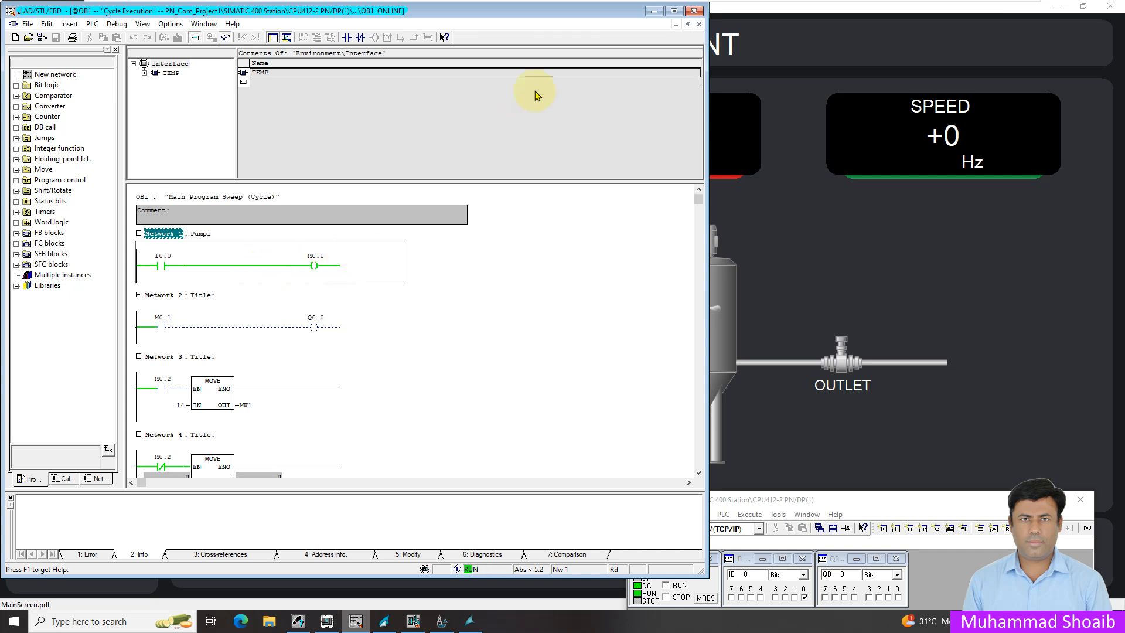
left_click(654, 12)
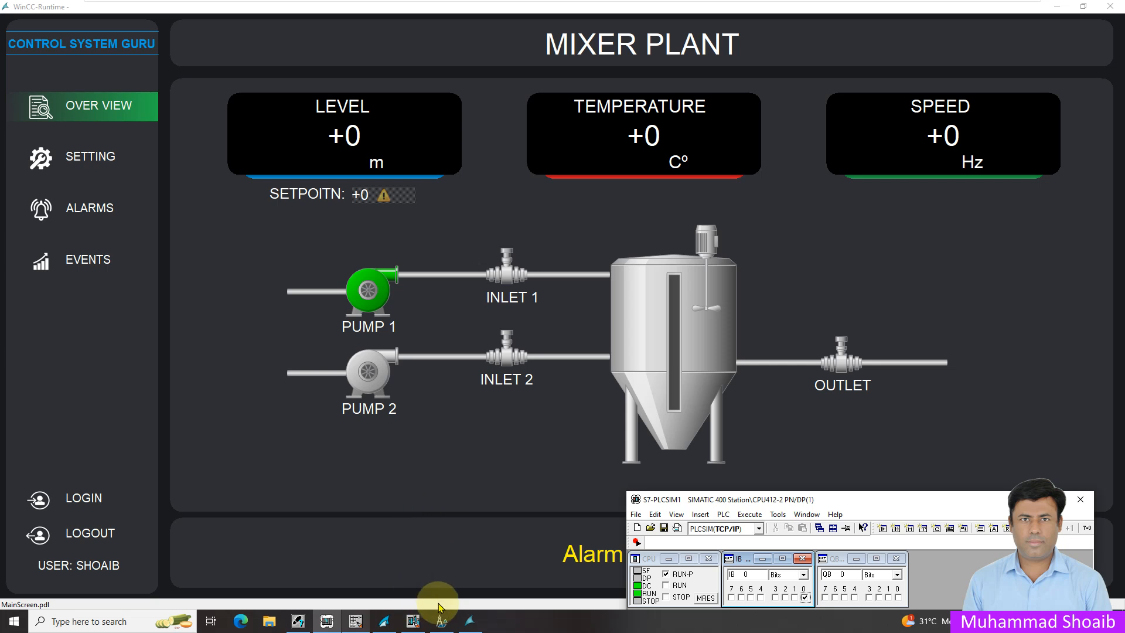
- Modify the M0.2 contact in OB1's Network 3 to 1 in LAD/STL/FBD, and return to the runtime to check the tank level
mouse_move(356, 622)
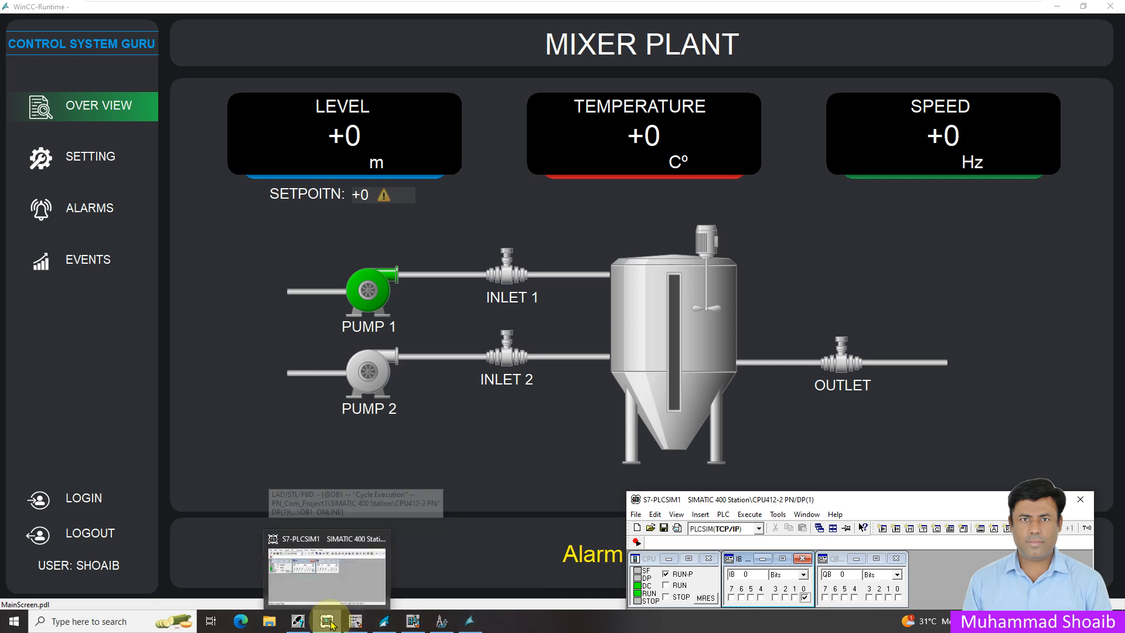
left_click(356, 623)
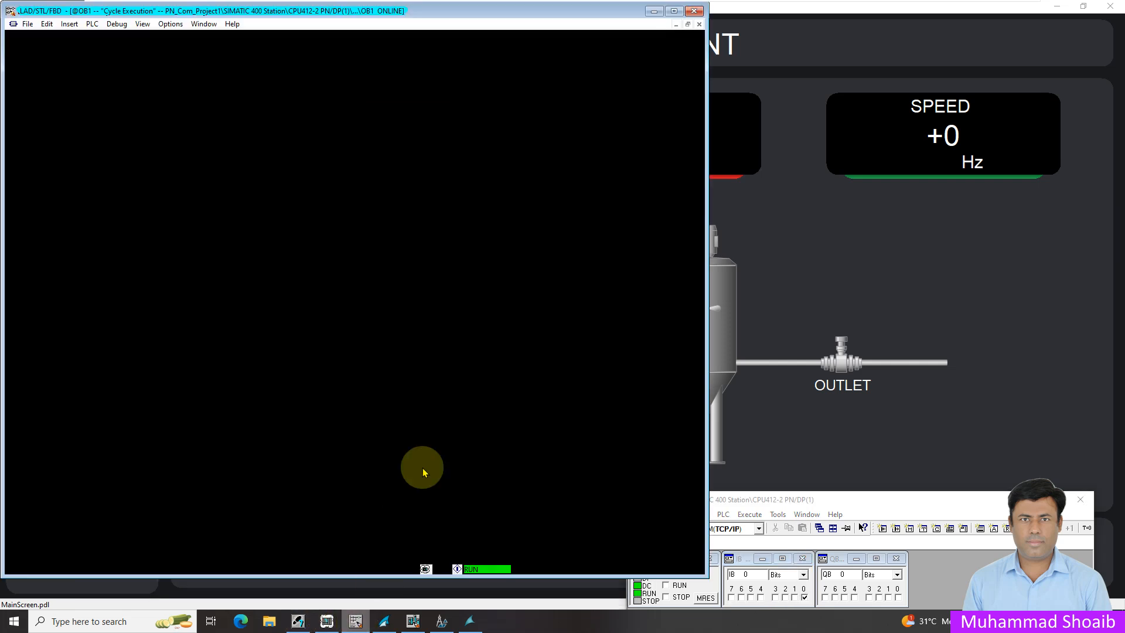
scroll(256, 390, "down", 1)
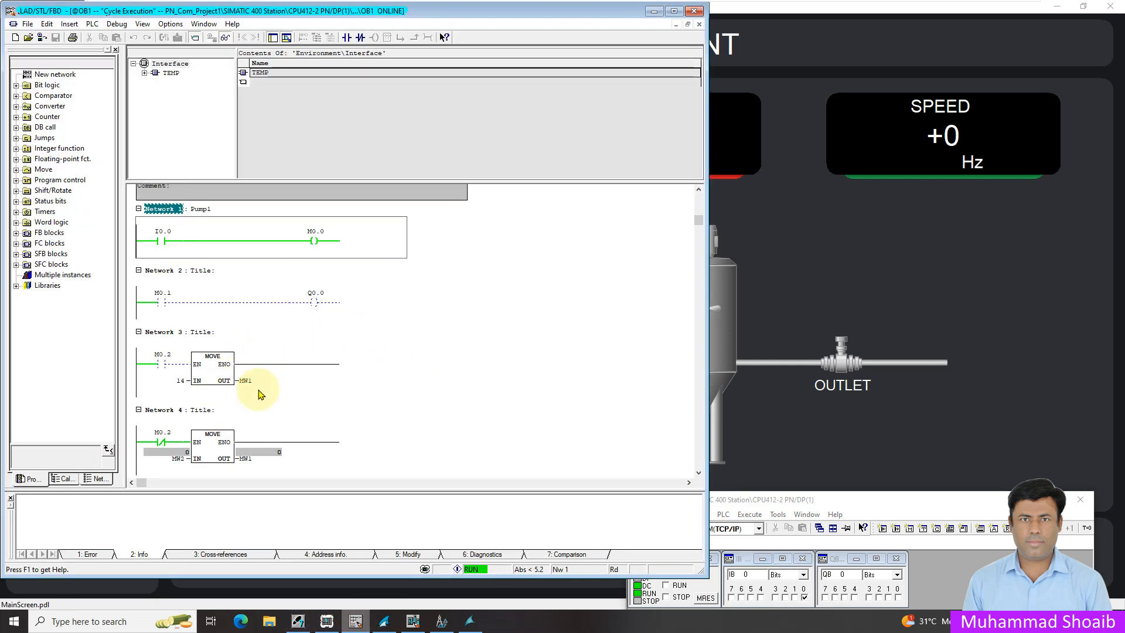
left_click(161, 364)
right_click(162, 364)
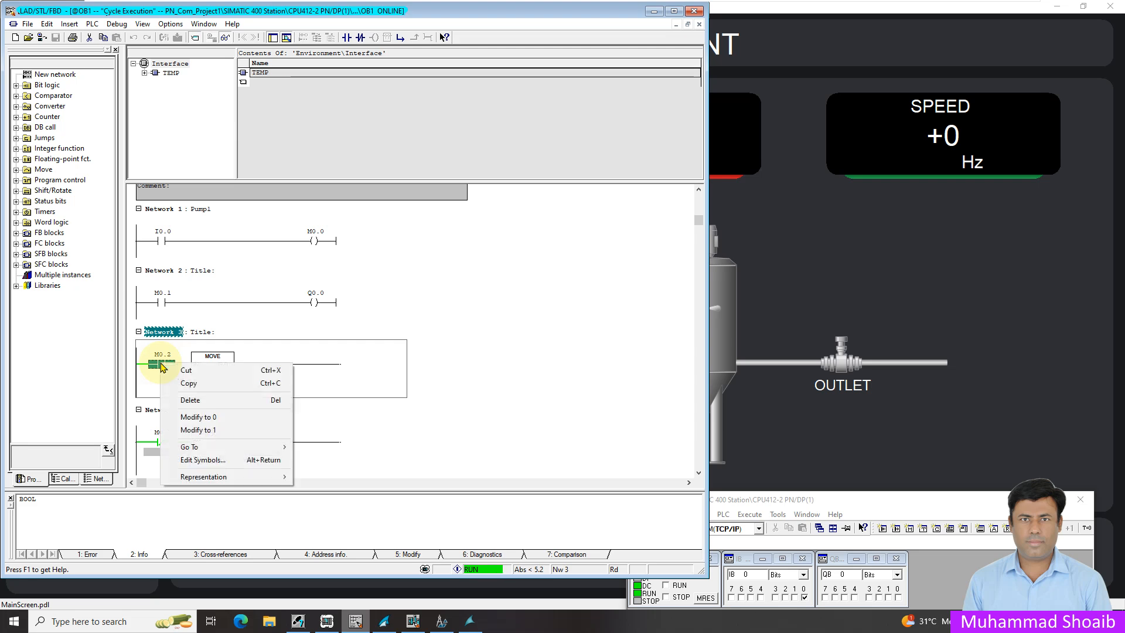
left_click(214, 431)
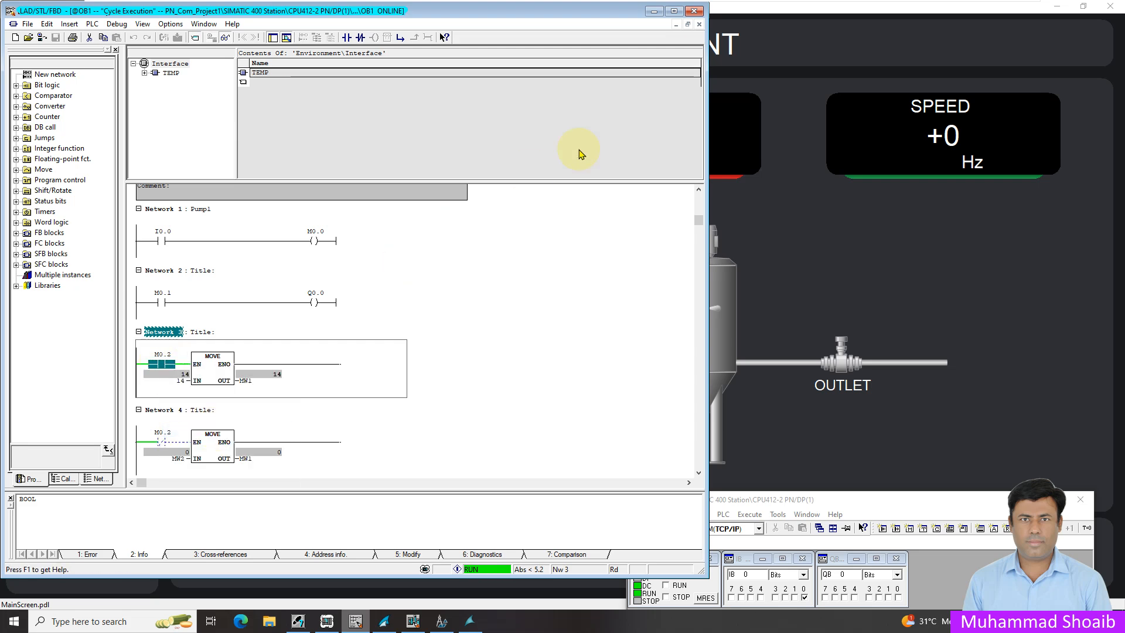
left_click(654, 12)
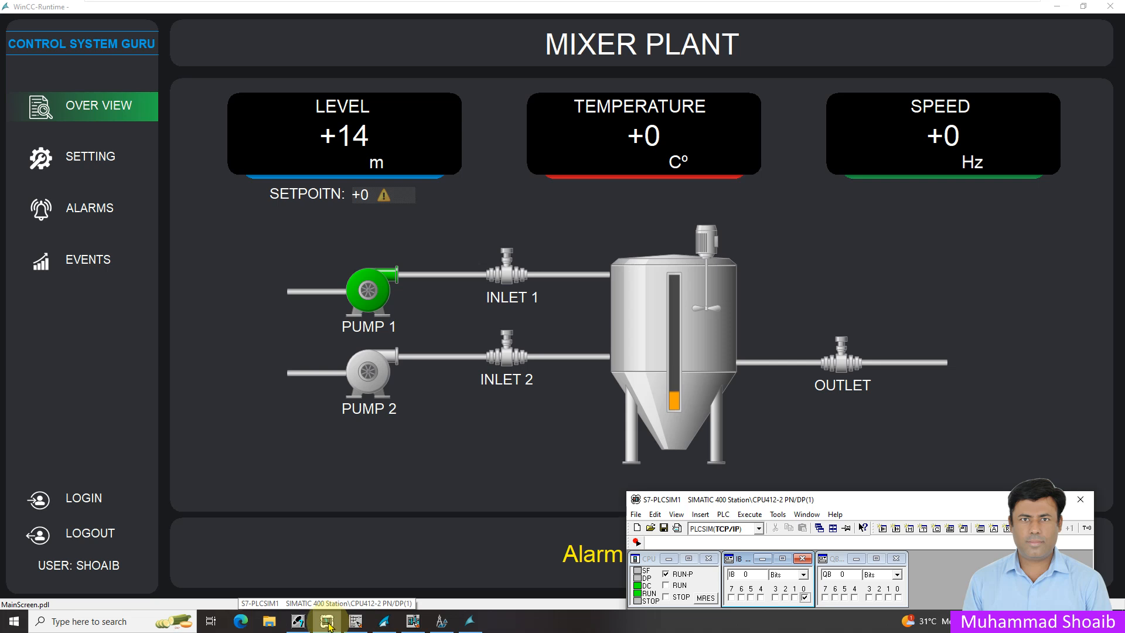
- Return to OB1 in LAD/STL/FBD and modify the Network 3 contact M0.2 to 0
left_click(355, 622)
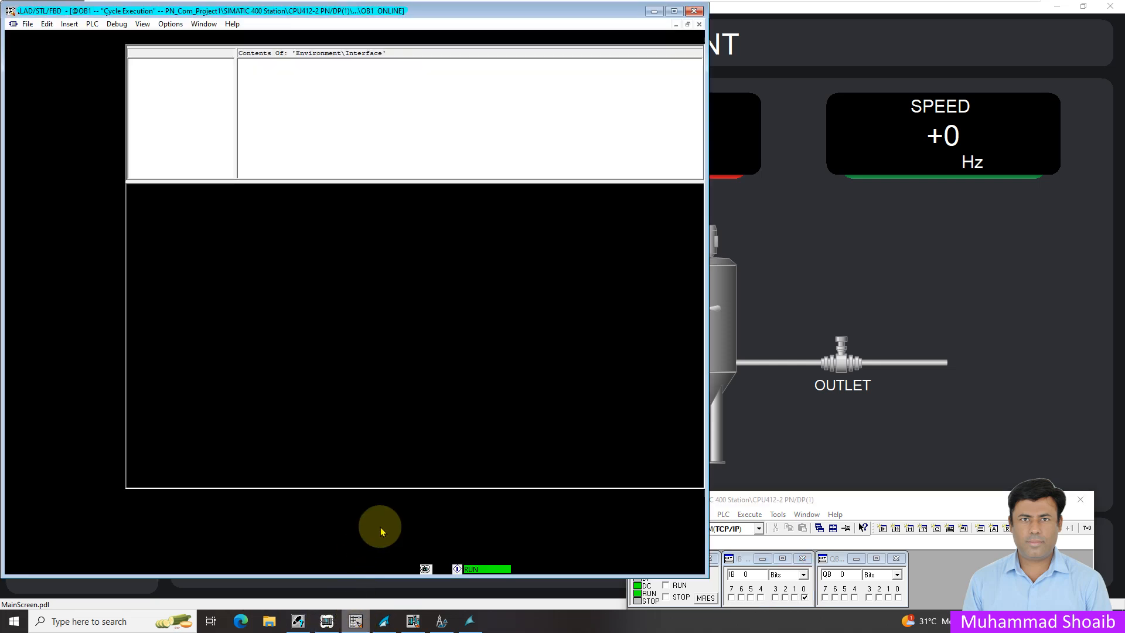
right_click(162, 364)
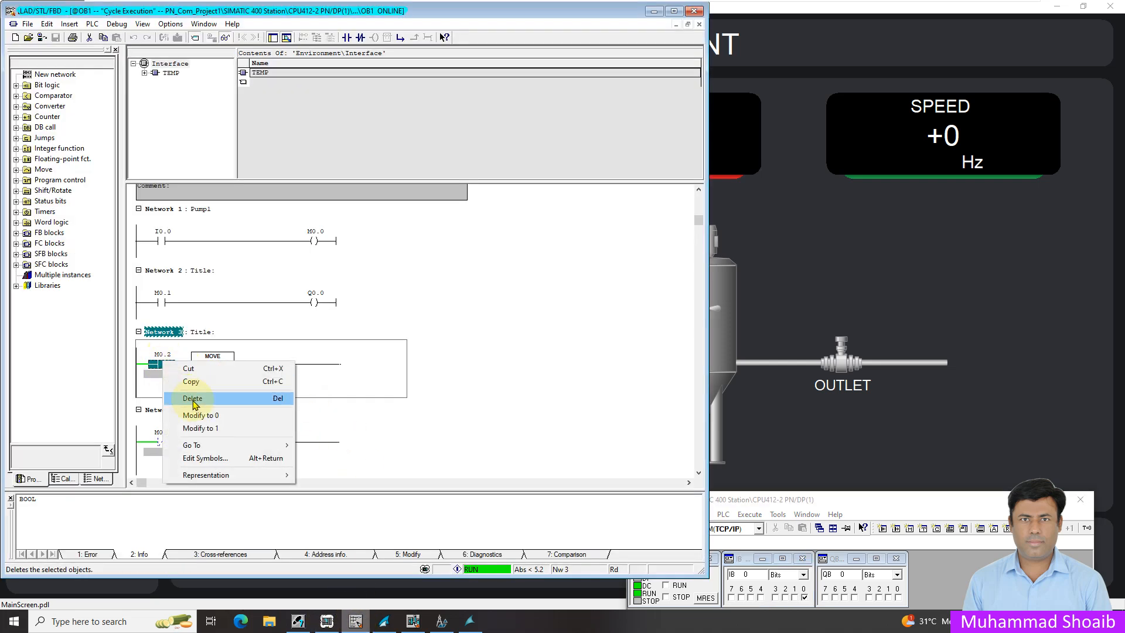
left_click(206, 428)
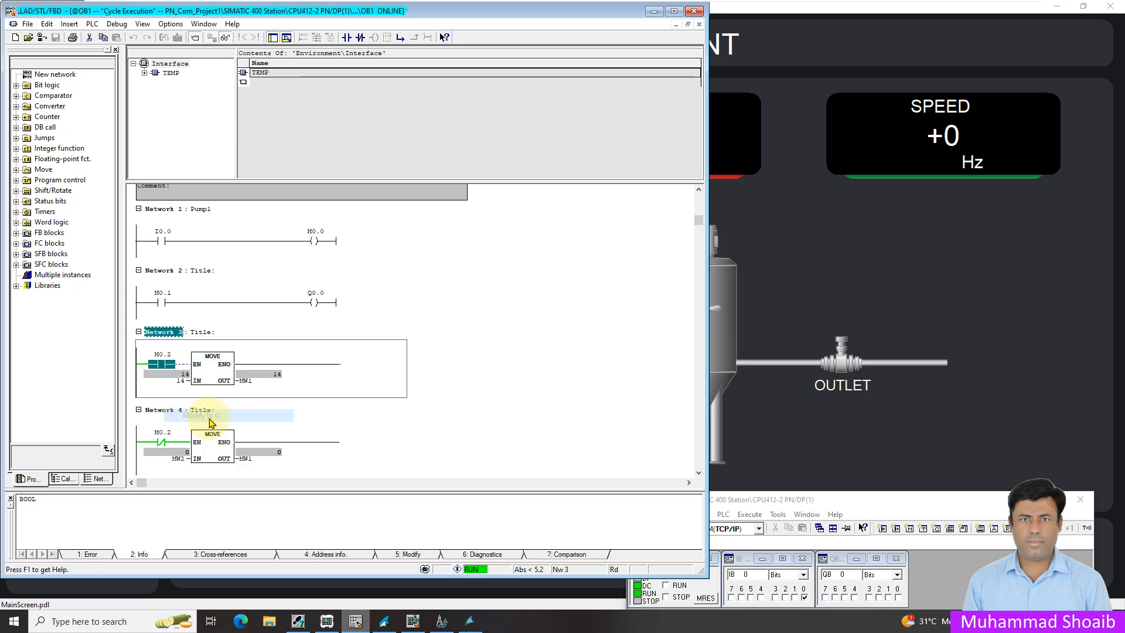
- Minimize the OB1 editor, check the runtime's level display, and deactivate the runtime from WinCC Explorer
left_click(654, 12)
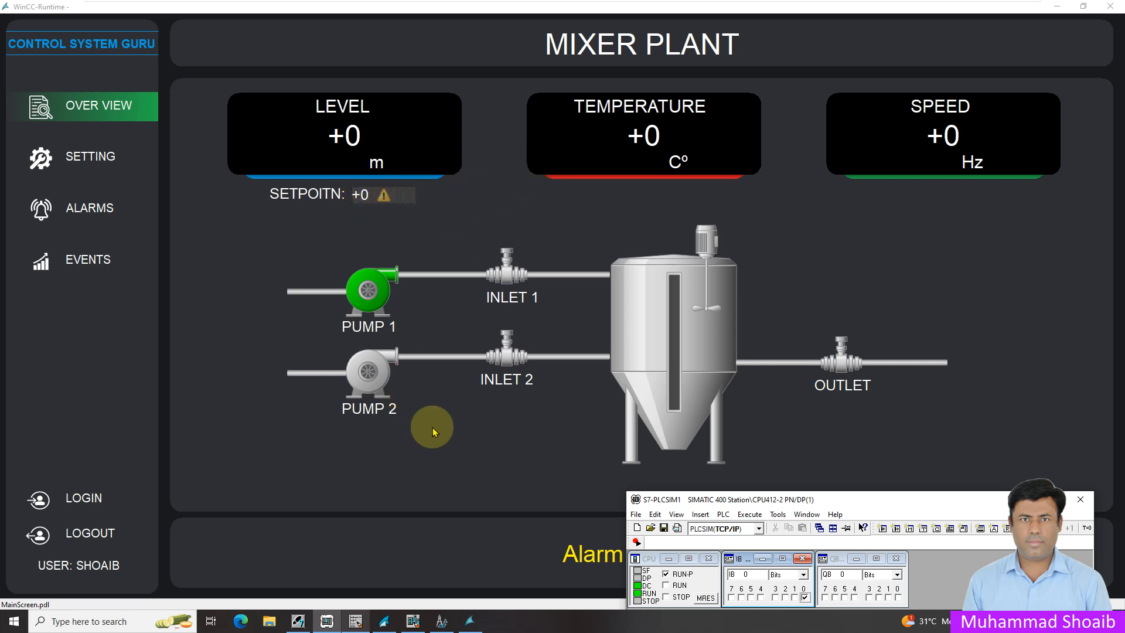
left_click(384, 621)
left_click(75, 39)
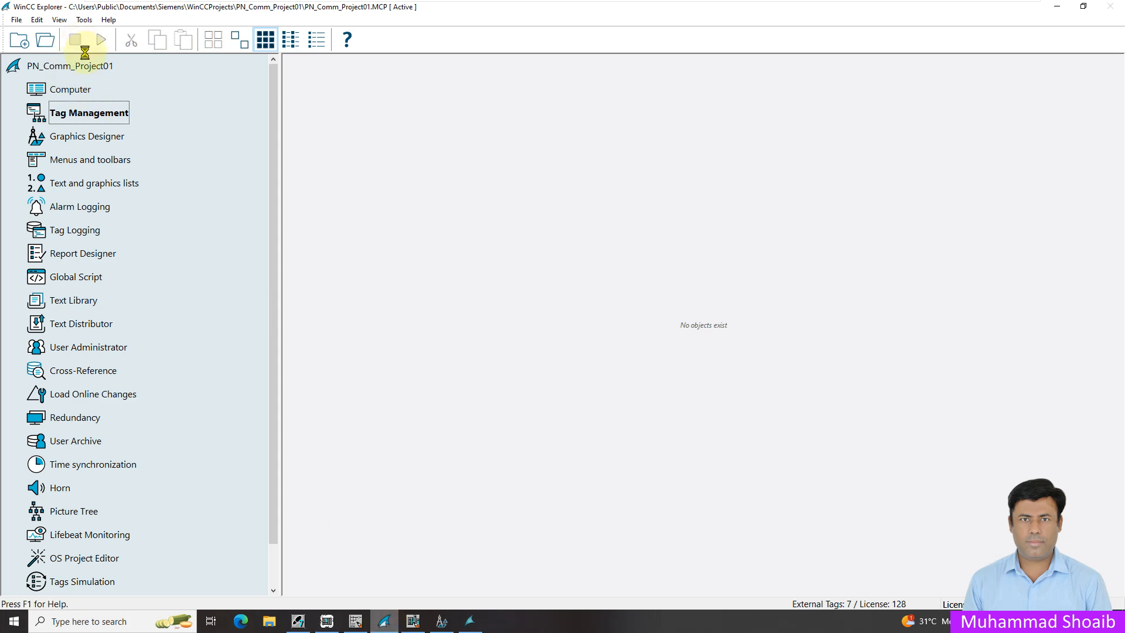
- Switch to Graphics Designer and link the level SETPOITN input field to the Level_SP tag
left_click(442, 621)
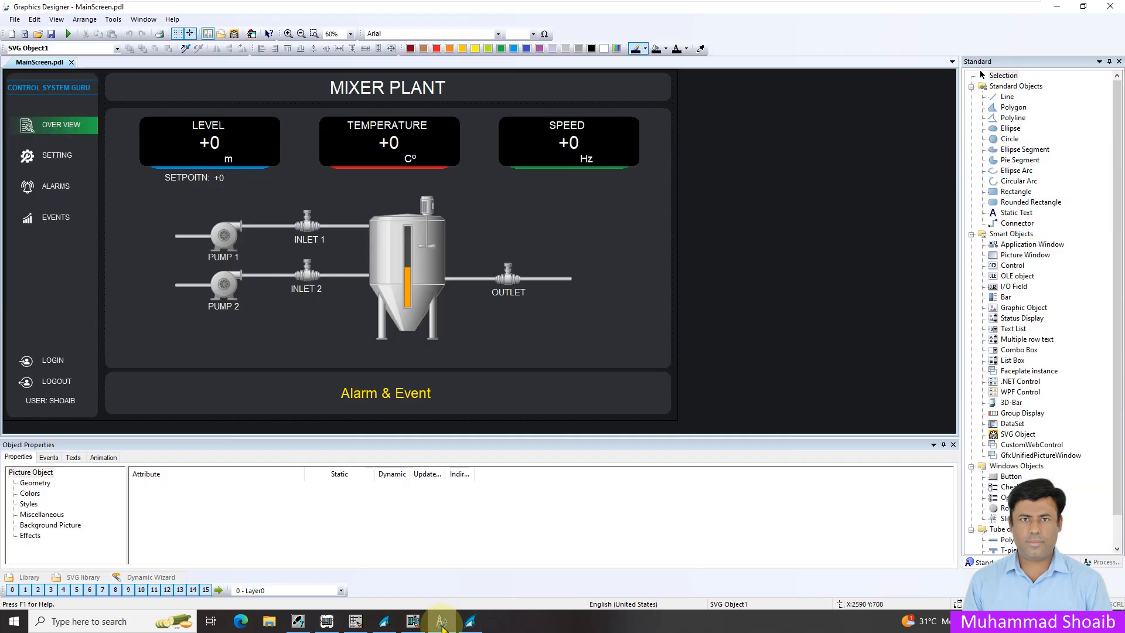
left_click(218, 177)
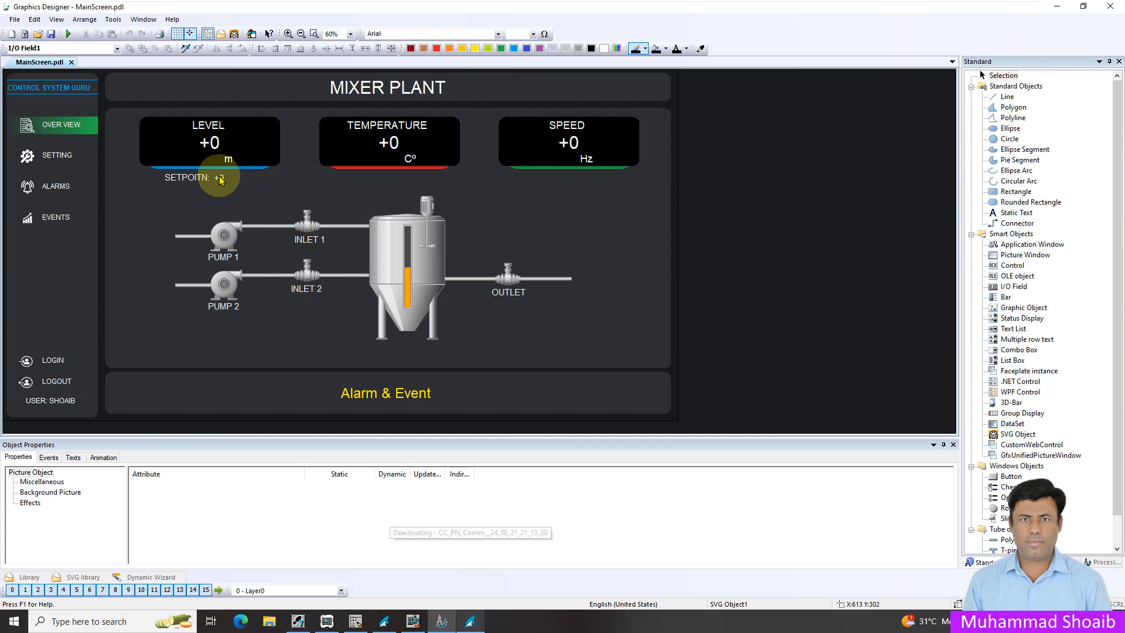
right_click(218, 176)
left_click(277, 310)
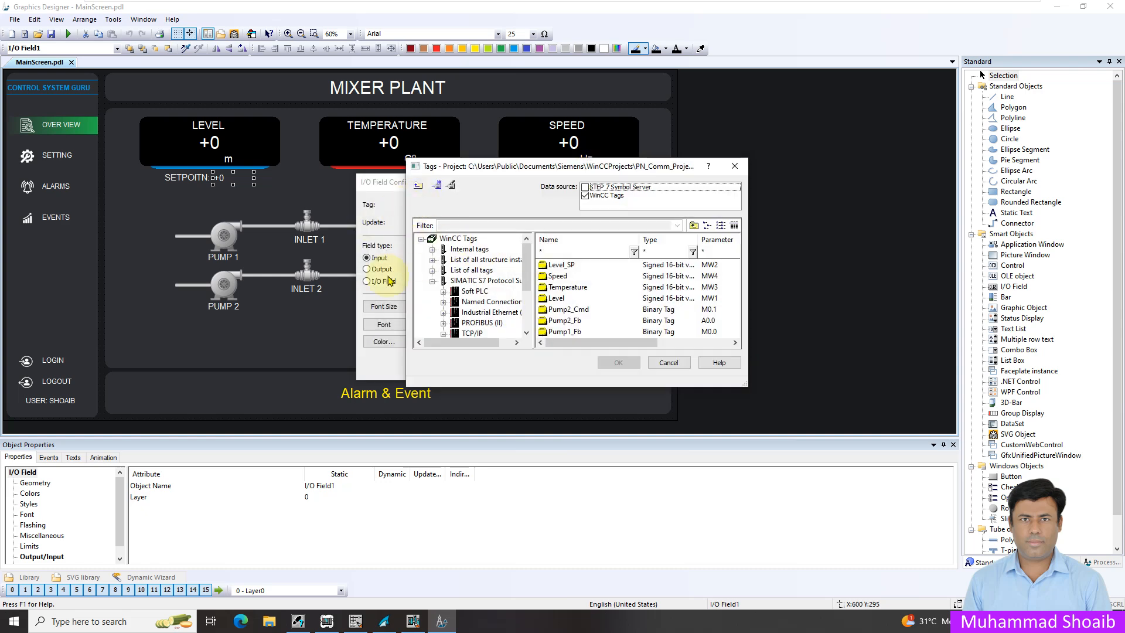
left_click_drag(527, 273, 527, 295)
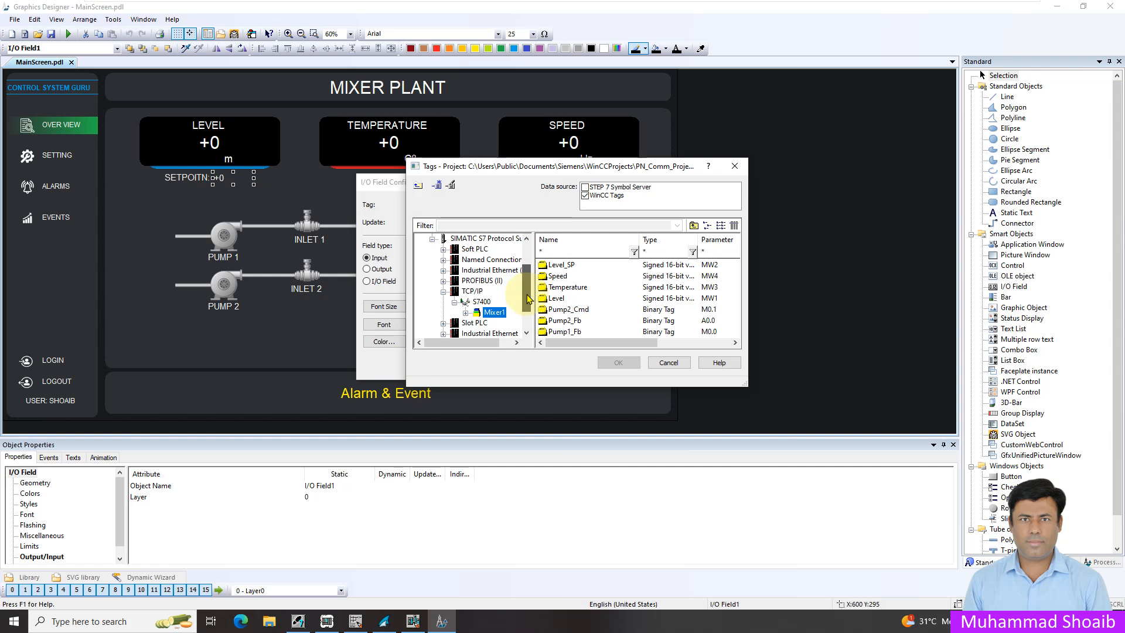
left_click(568, 269)
left_click(611, 364)
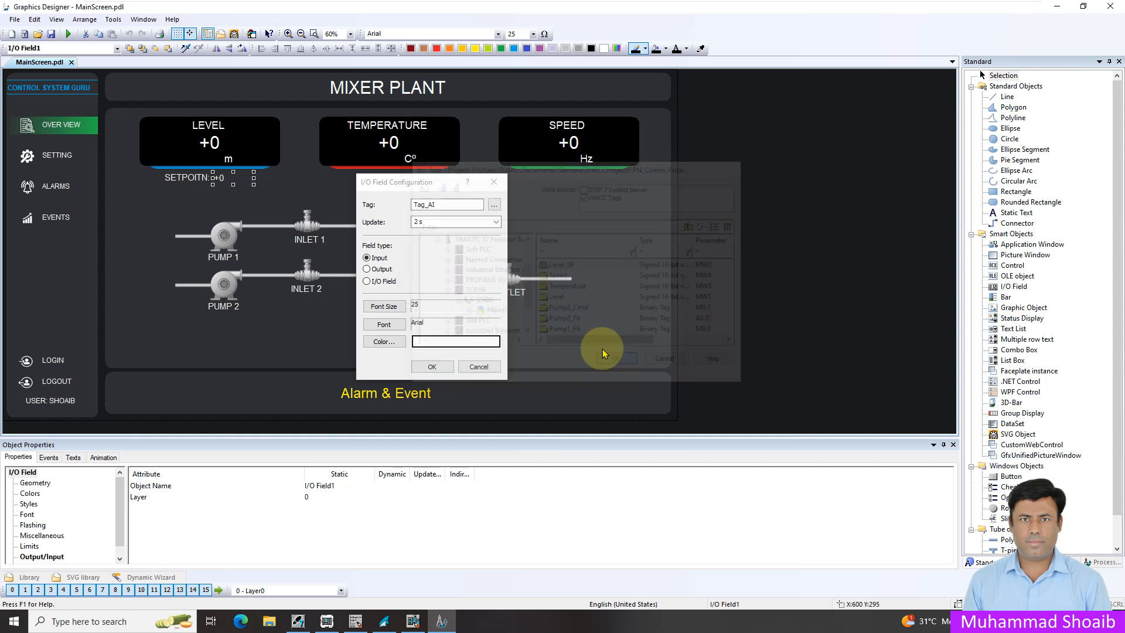
left_click(432, 367)
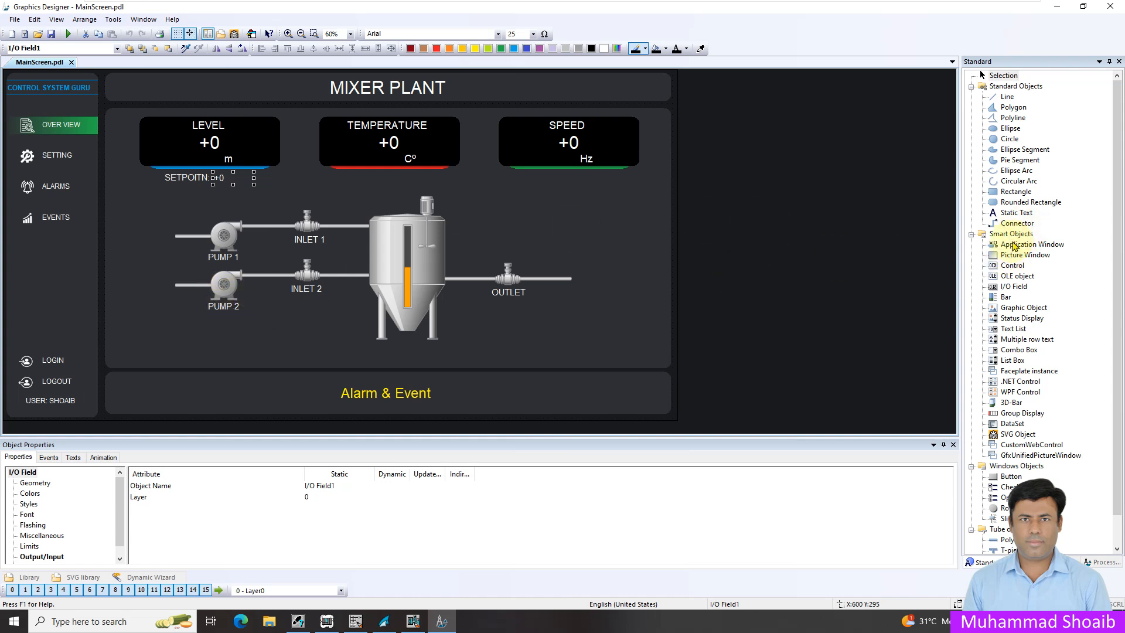
- Draw a small button below PUMP 2 and set its text to ON
left_click(1011, 476)
left_click_drag(171, 324, 197, 345)
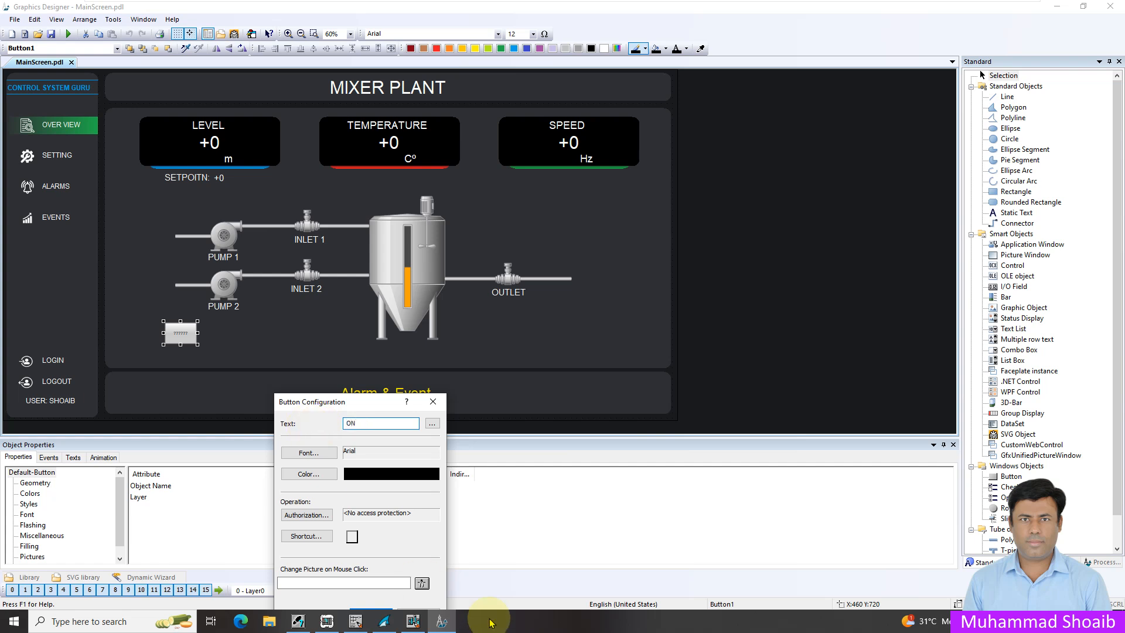
left_click_drag(349, 404, 359, 323)
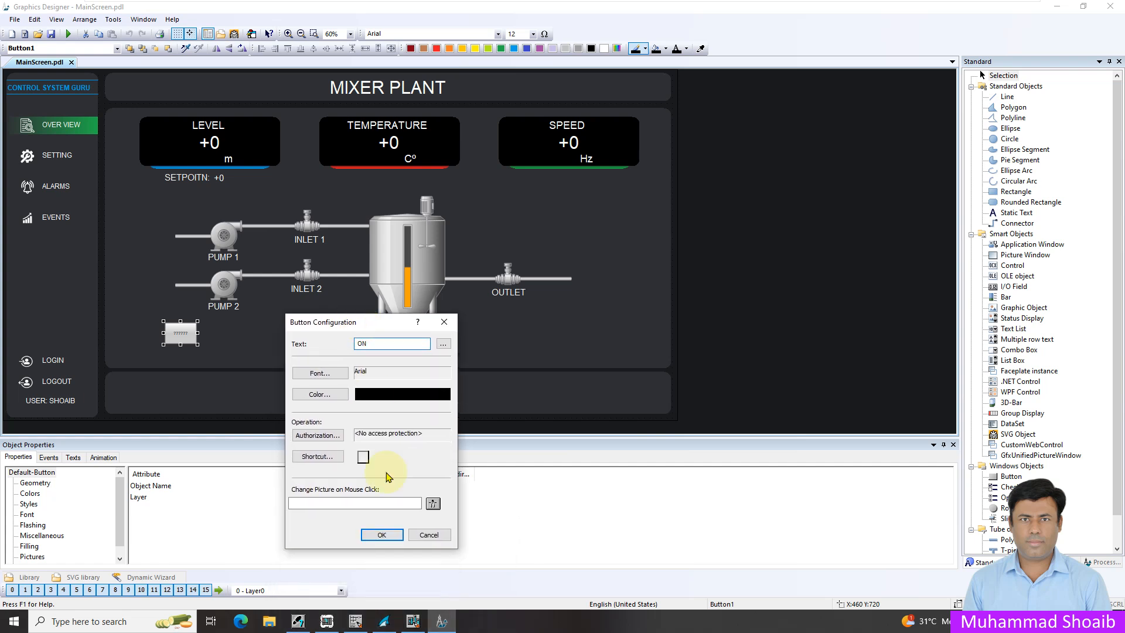
left_click(382, 535)
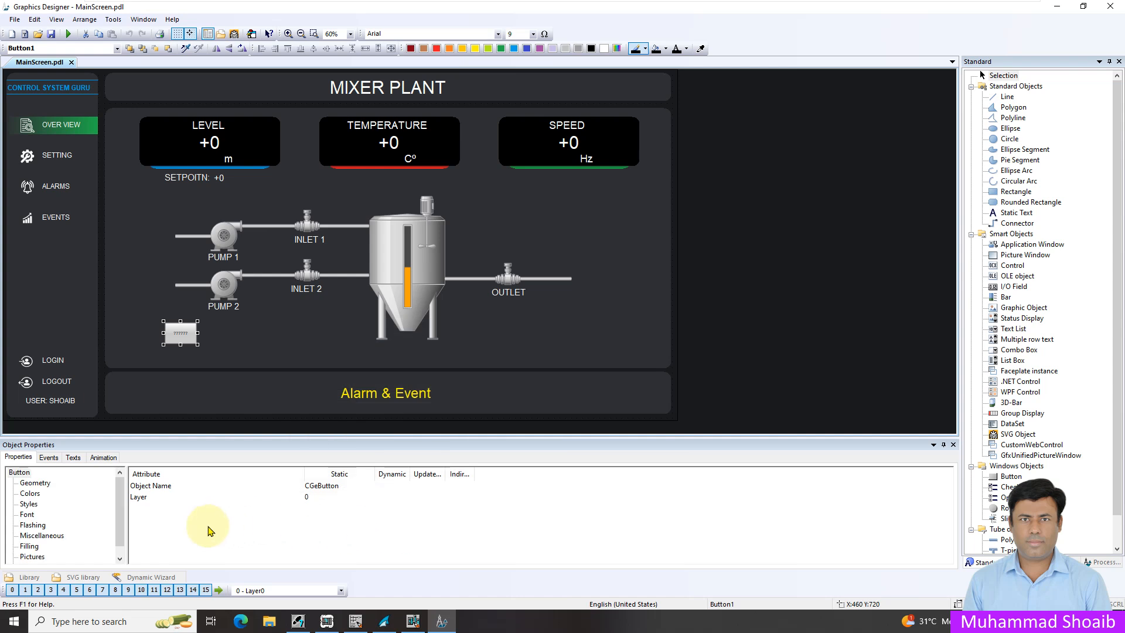
- Set the ON button's font size to 25 and make its text bold
left_click(28, 516)
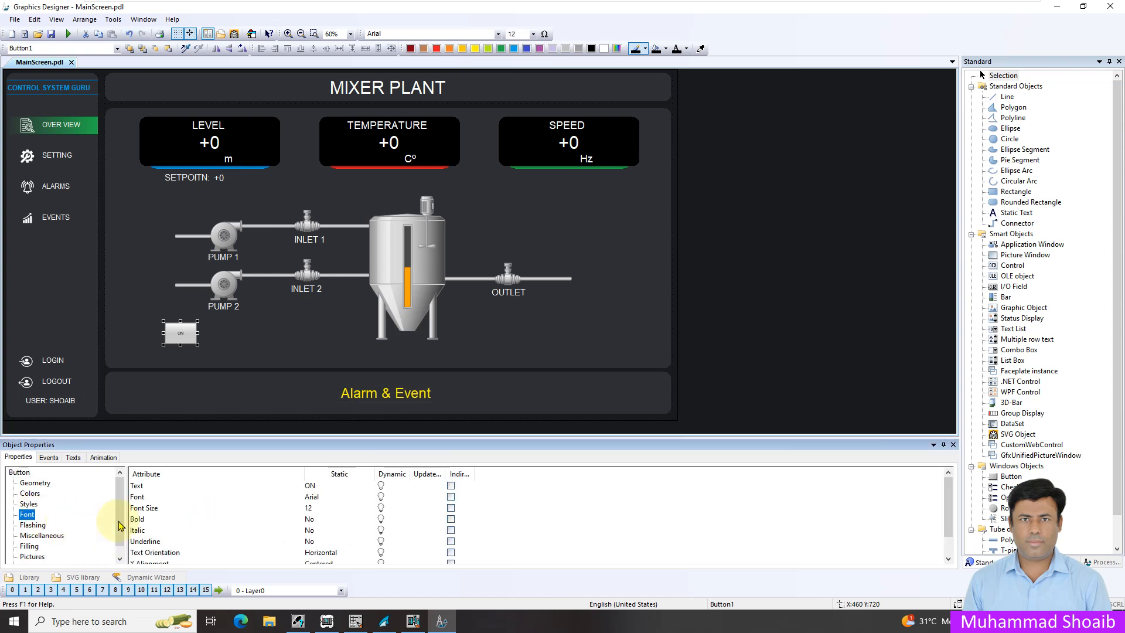
double_click(317, 508)
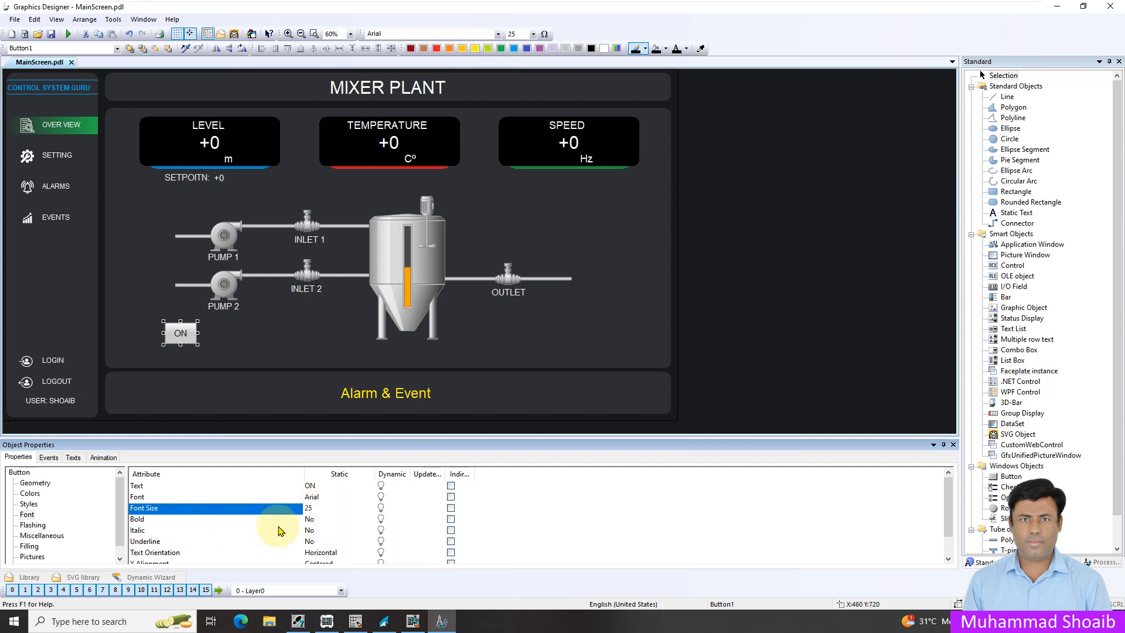
left_click(328, 521)
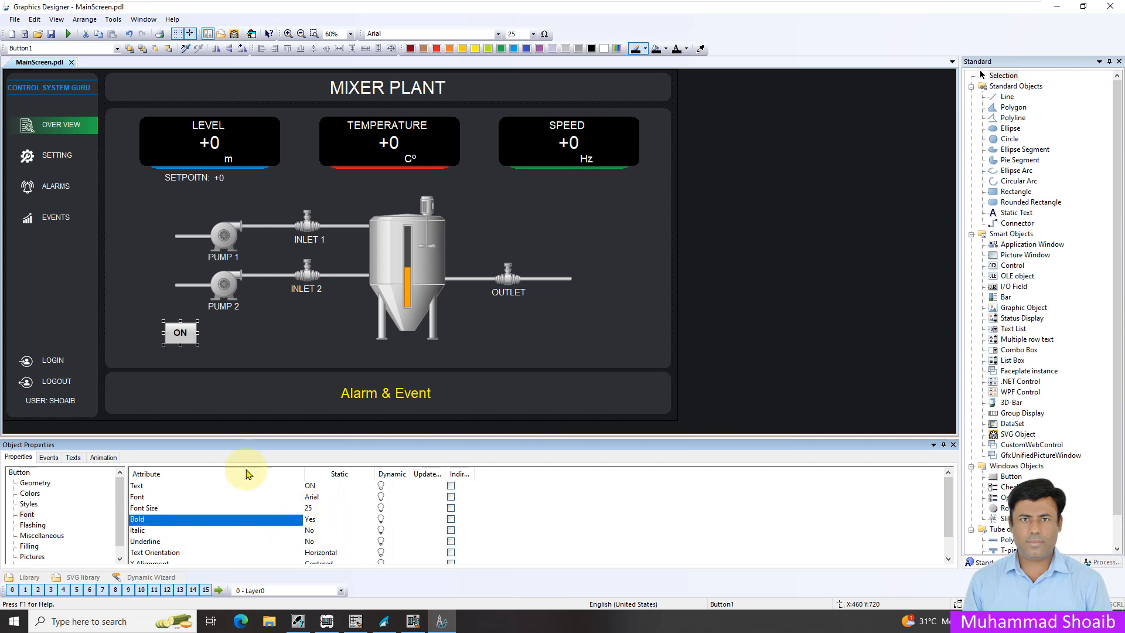
- Create a direct connection on the ON button's Press Left mouse event with the constant 1 as source
left_click(103, 458)
left_click(48, 457)
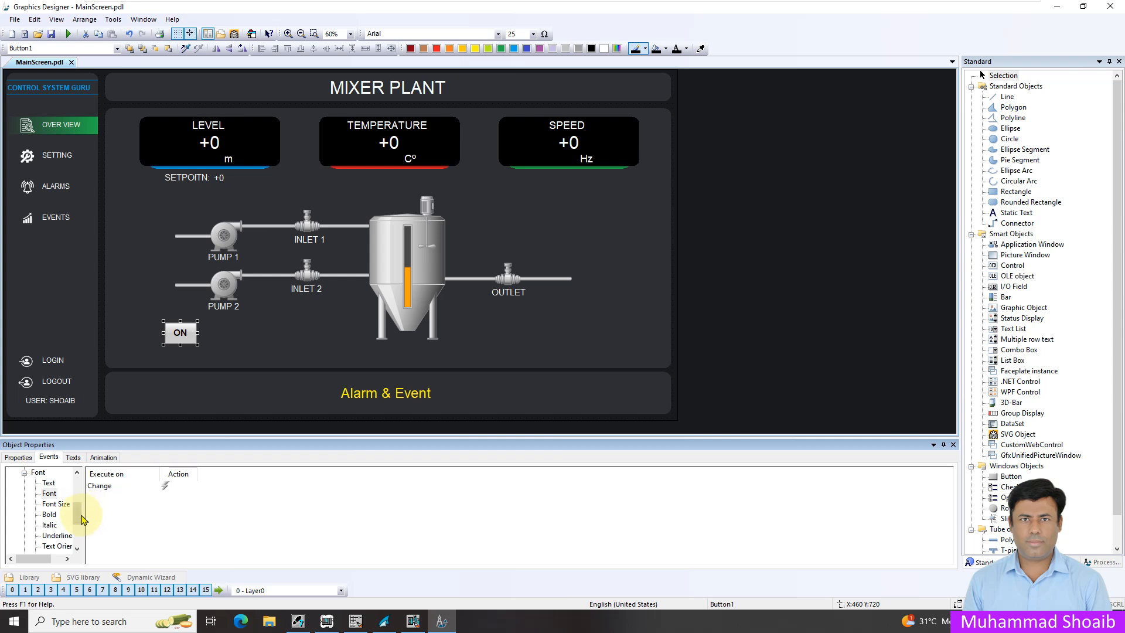
scroll(50, 495, "up", 3)
left_click(30, 483)
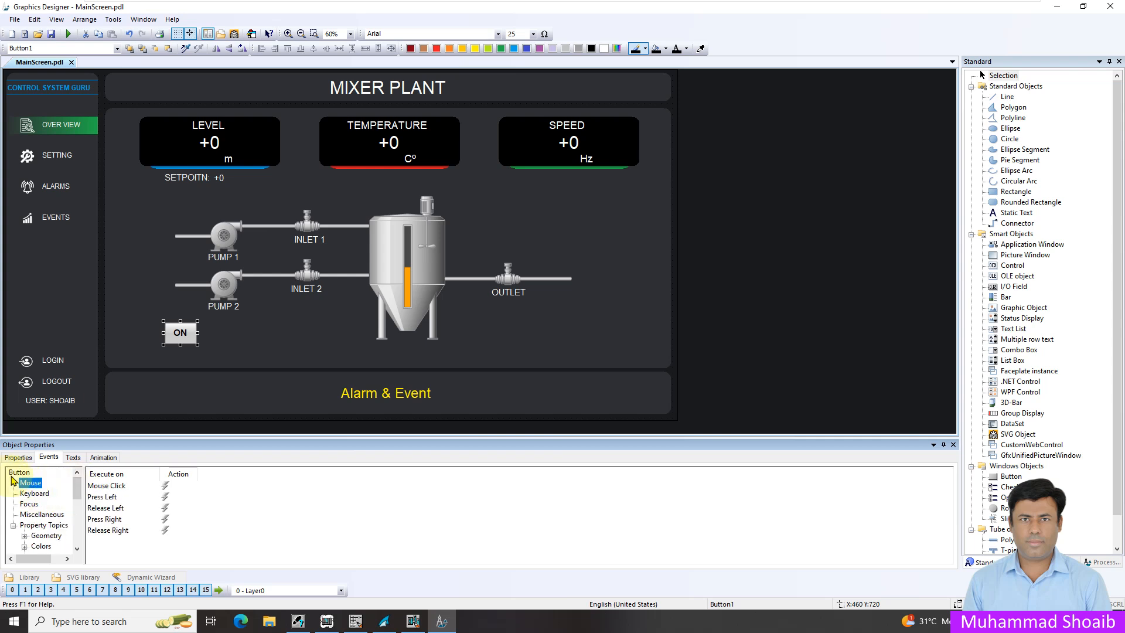
left_click(165, 499)
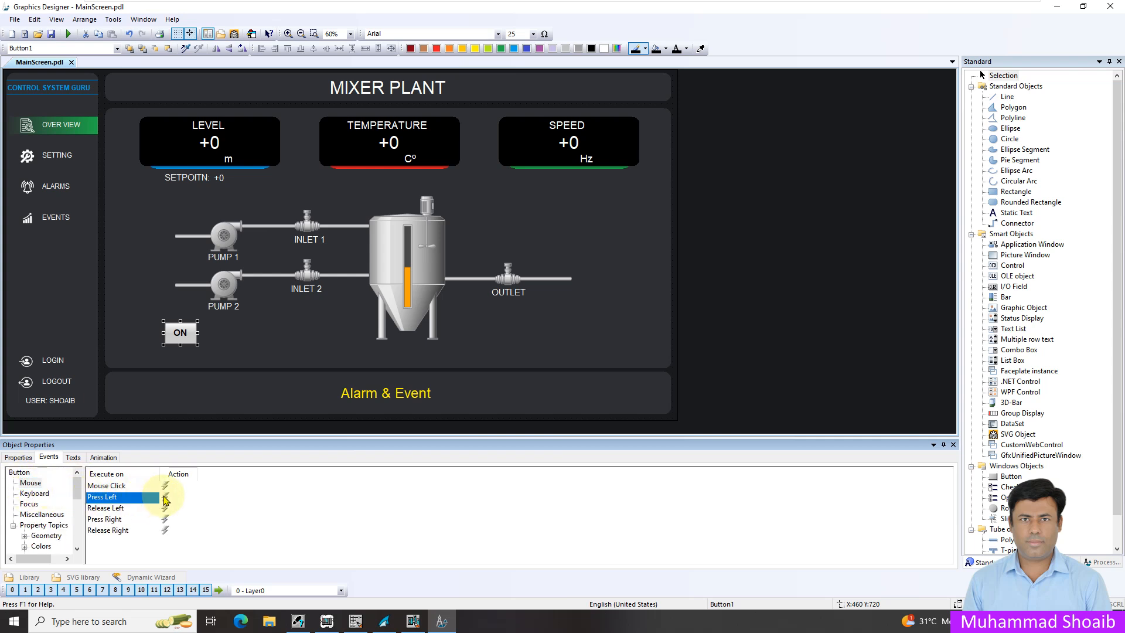
right_click(165, 498)
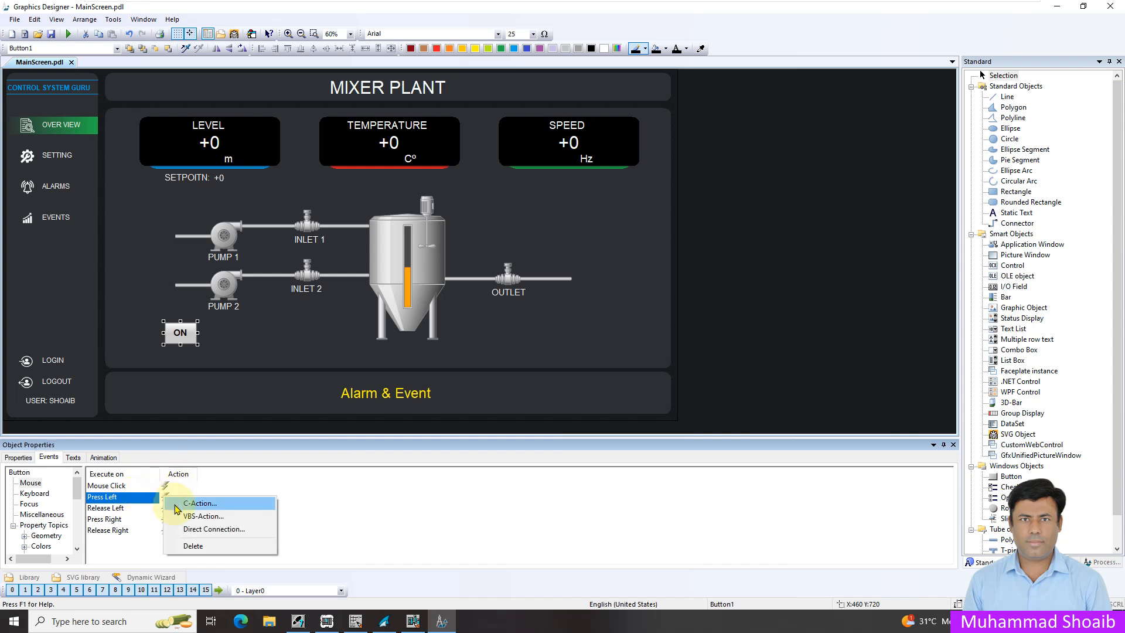
left_click(206, 531)
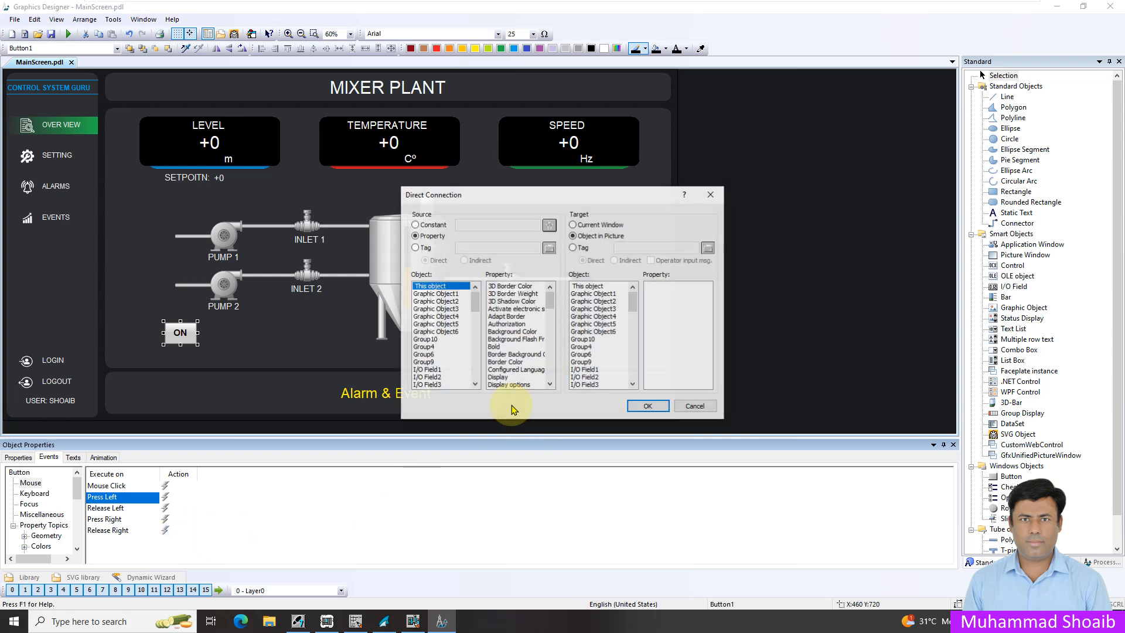
left_click(416, 225)
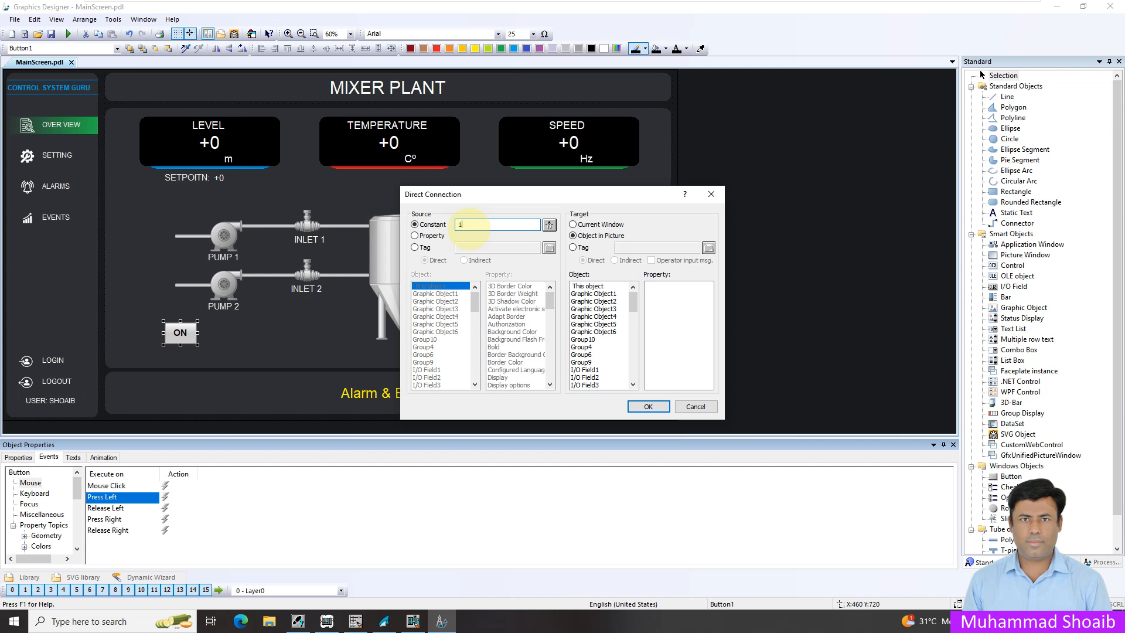
- Set the Pump2_Cmd tag as the direct connection's target and apply the connection
left_click(580, 252)
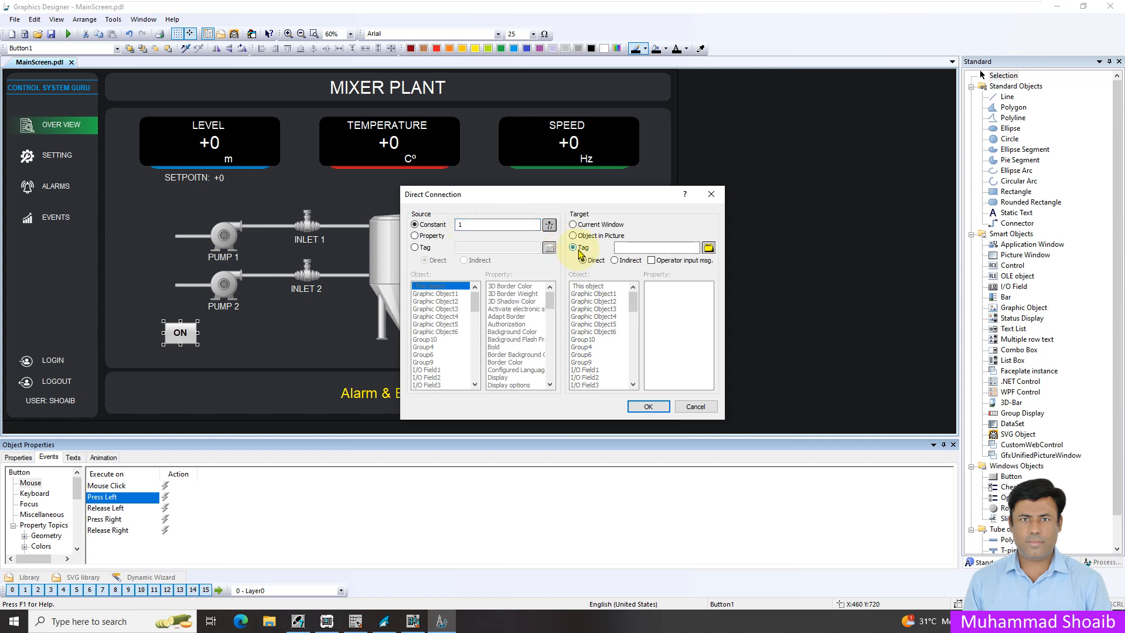
left_click(709, 248)
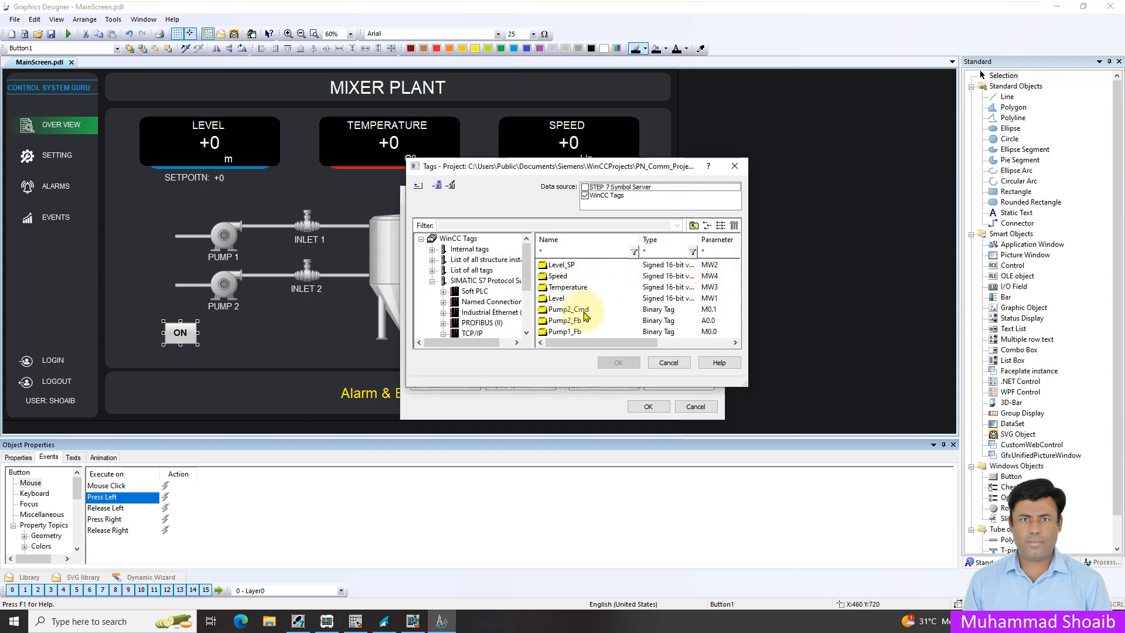
scroll(585, 316, "right", 1)
left_click_drag(563, 343, 553, 343)
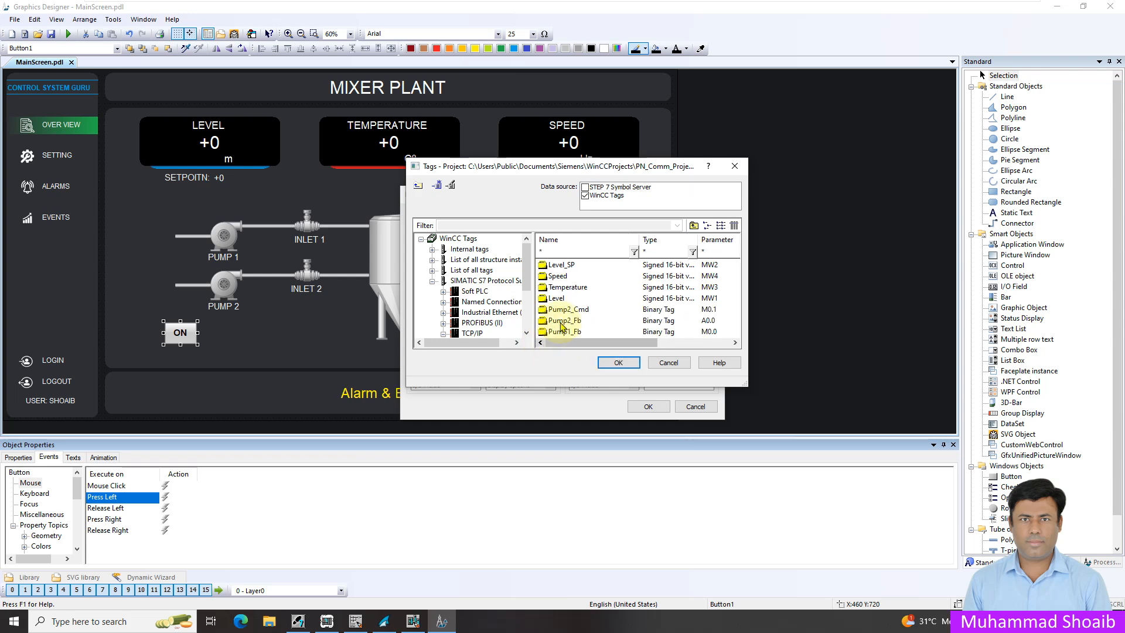
left_click(580, 311)
left_click(616, 362)
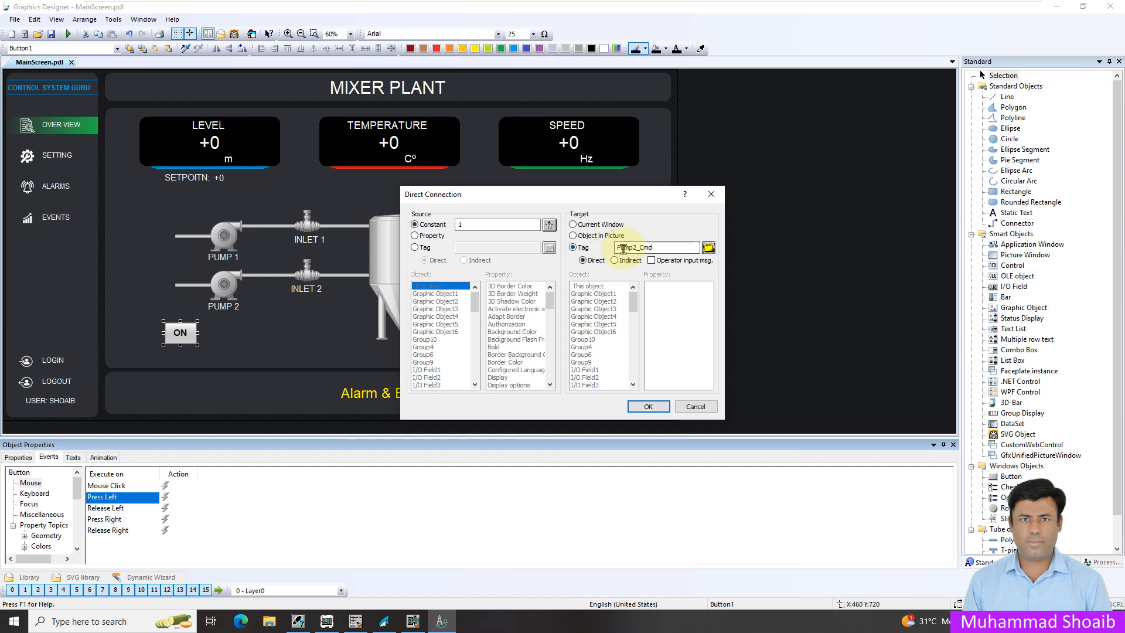
left_click(645, 407)
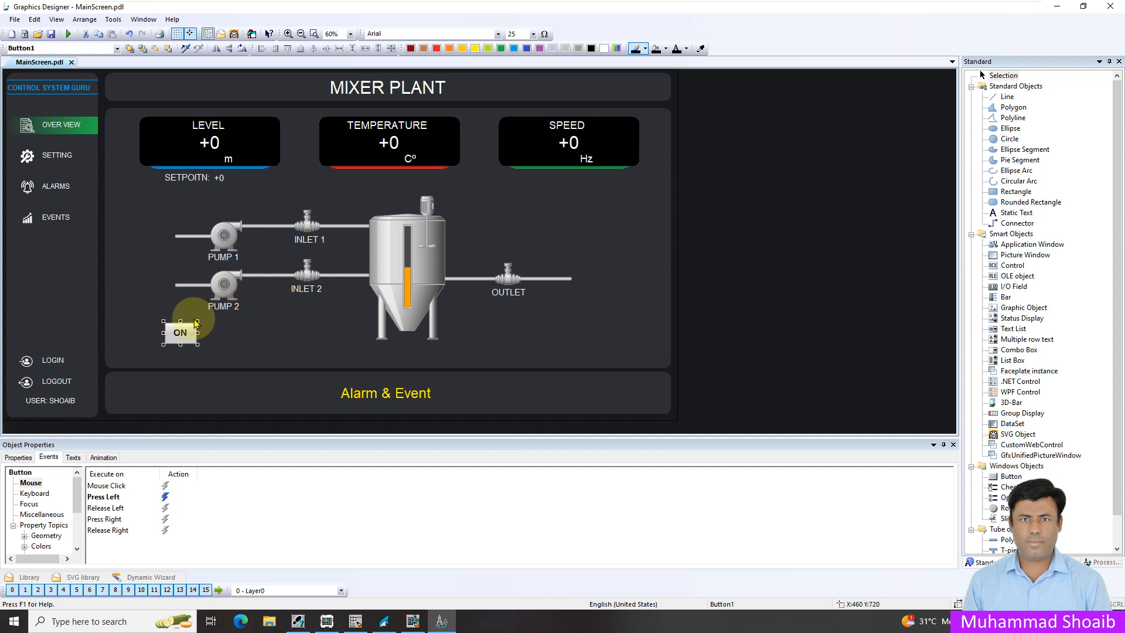
- Copy the ON button, place the copy directly beside it and change the copy's text to OFF
right_click(178, 333)
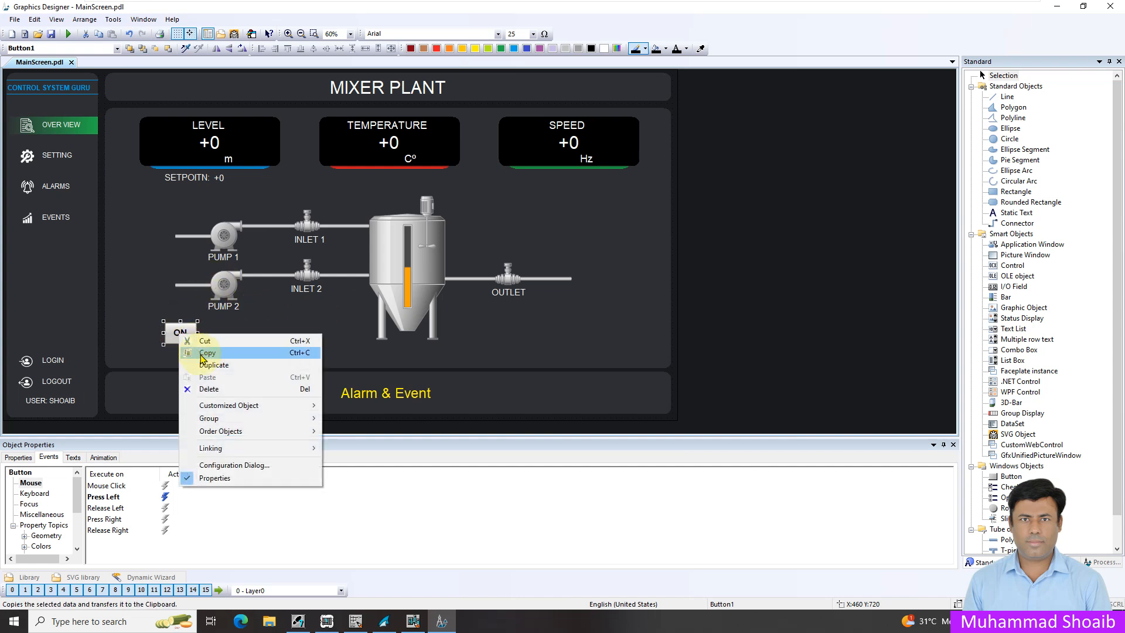
left_click(189, 345)
left_click_drag(188, 344, 214, 333)
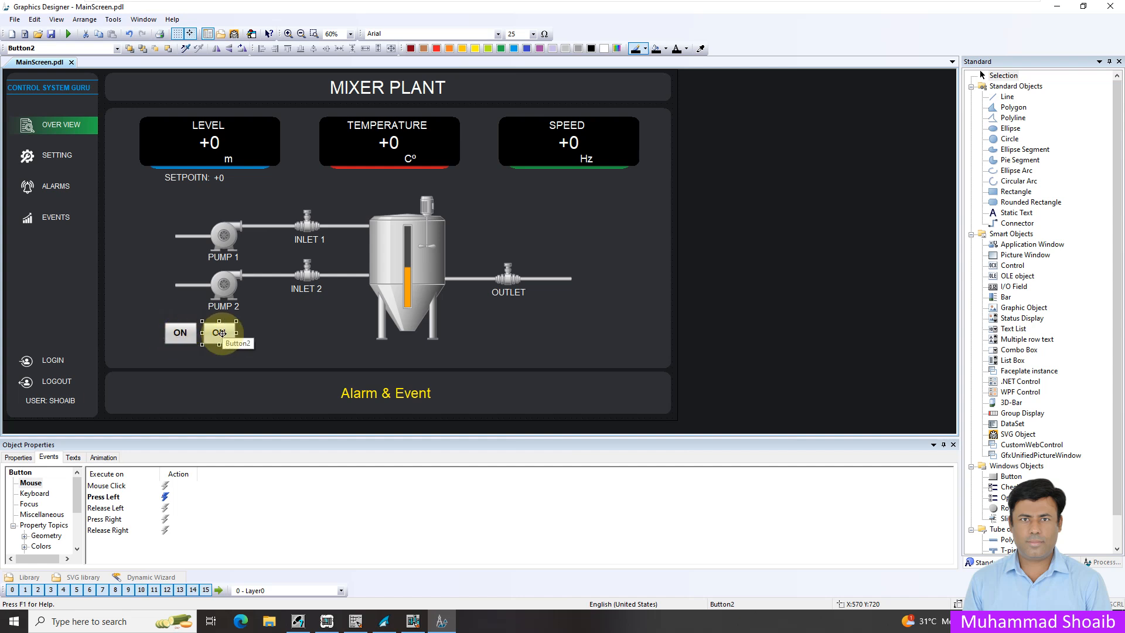
left_click(72, 459)
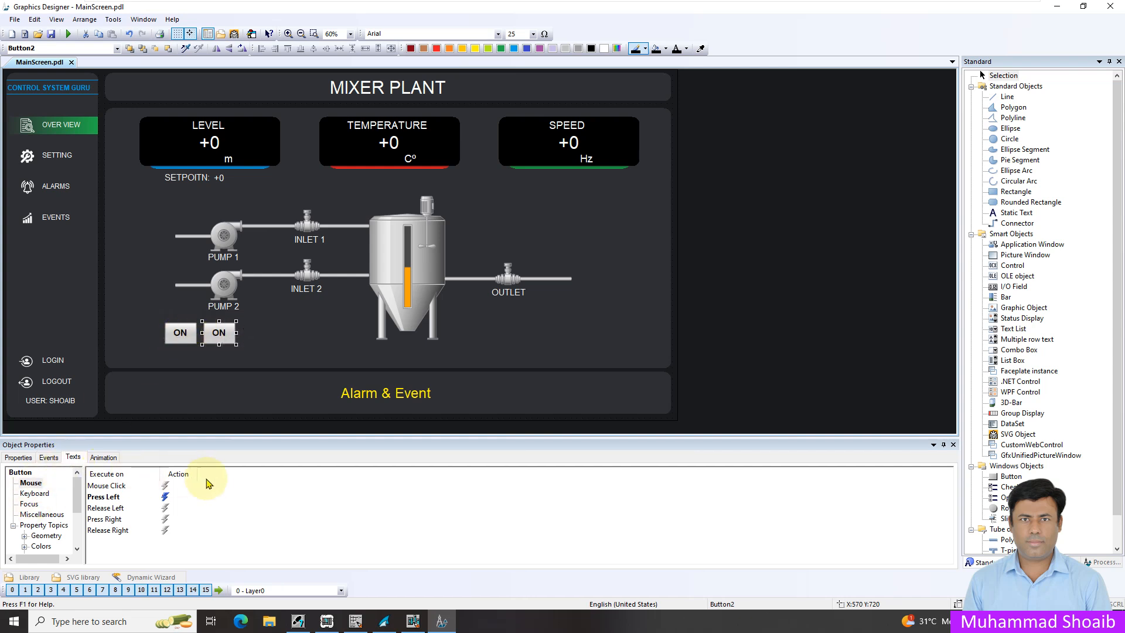
left_click(234, 488)
left_click(236, 488)
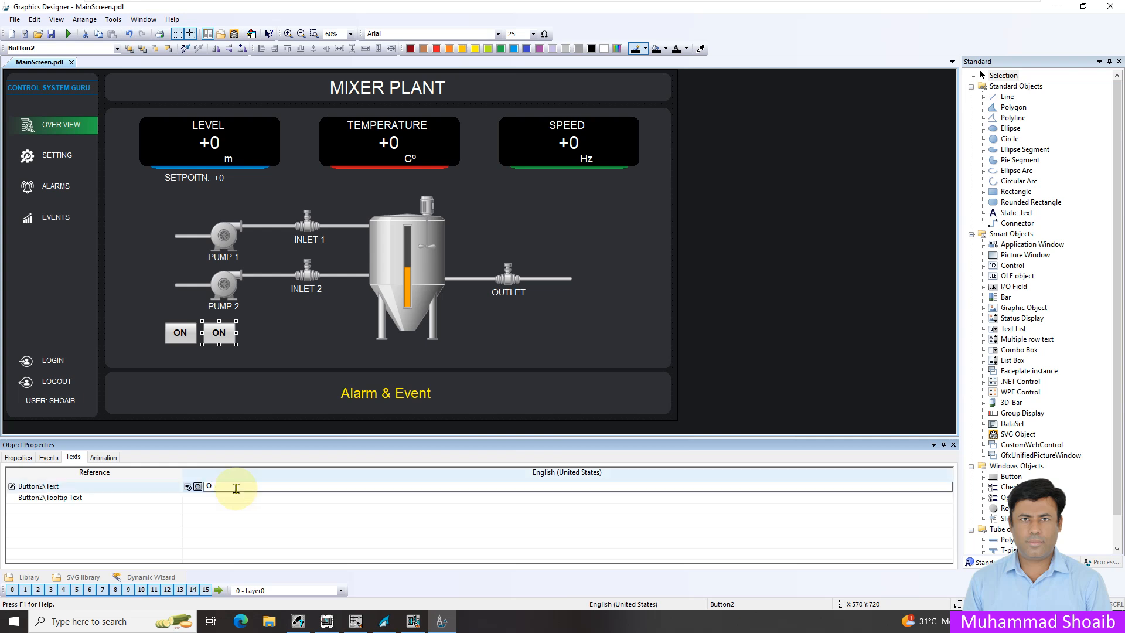
key("Return")
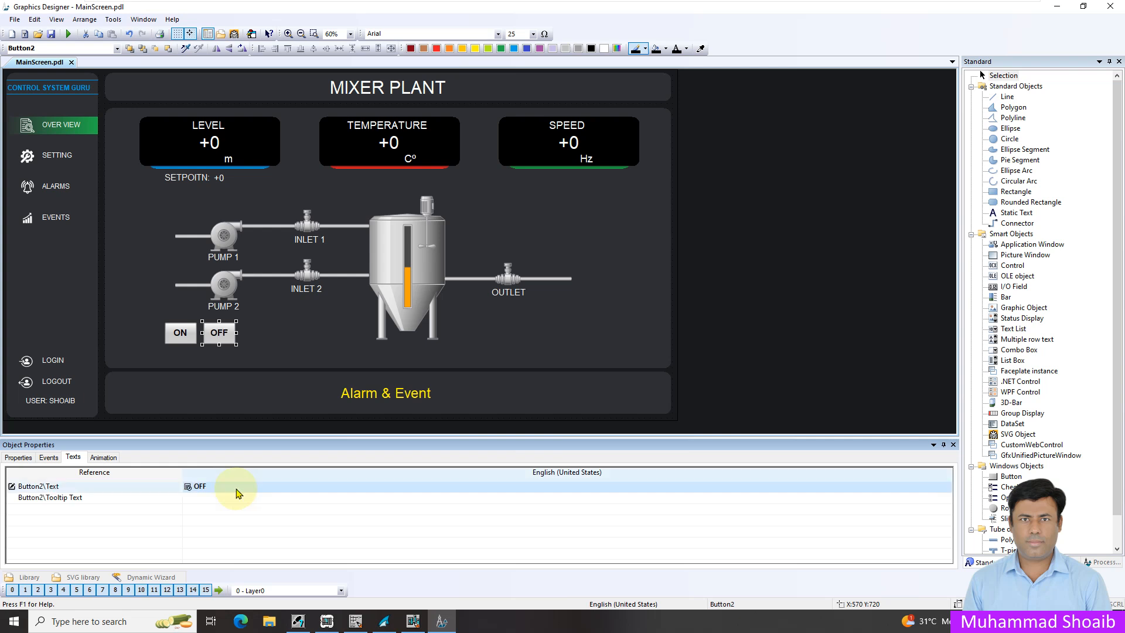
- Edit the source constant in the OFF button's Press Left direct connection, keeping Pump2_Cmd as the target
left_click(49, 457)
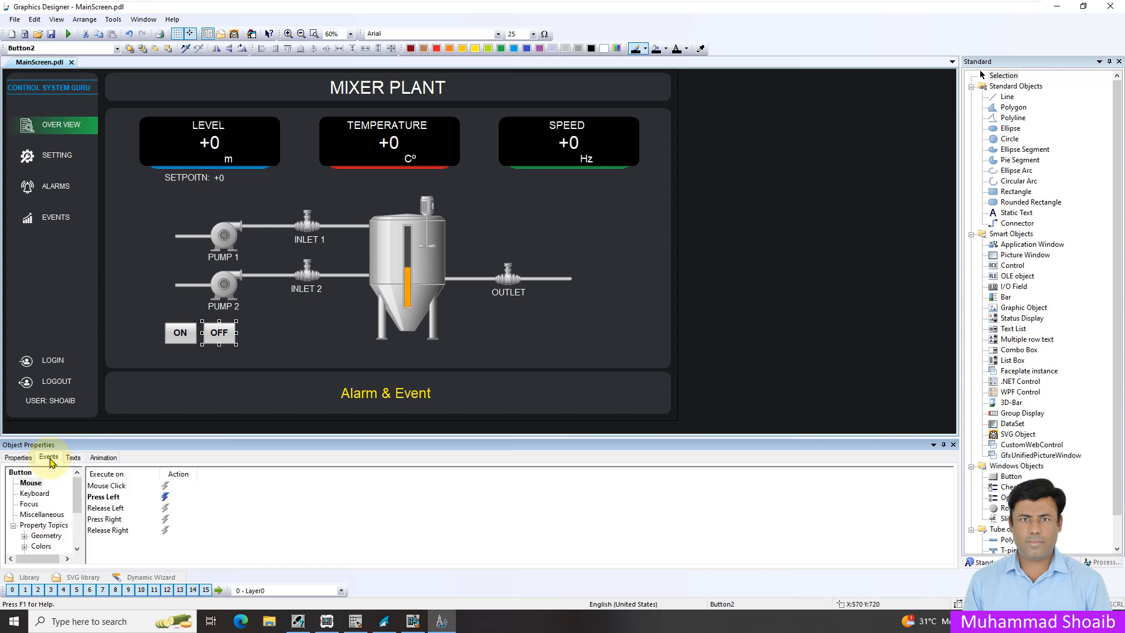
left_click(166, 498)
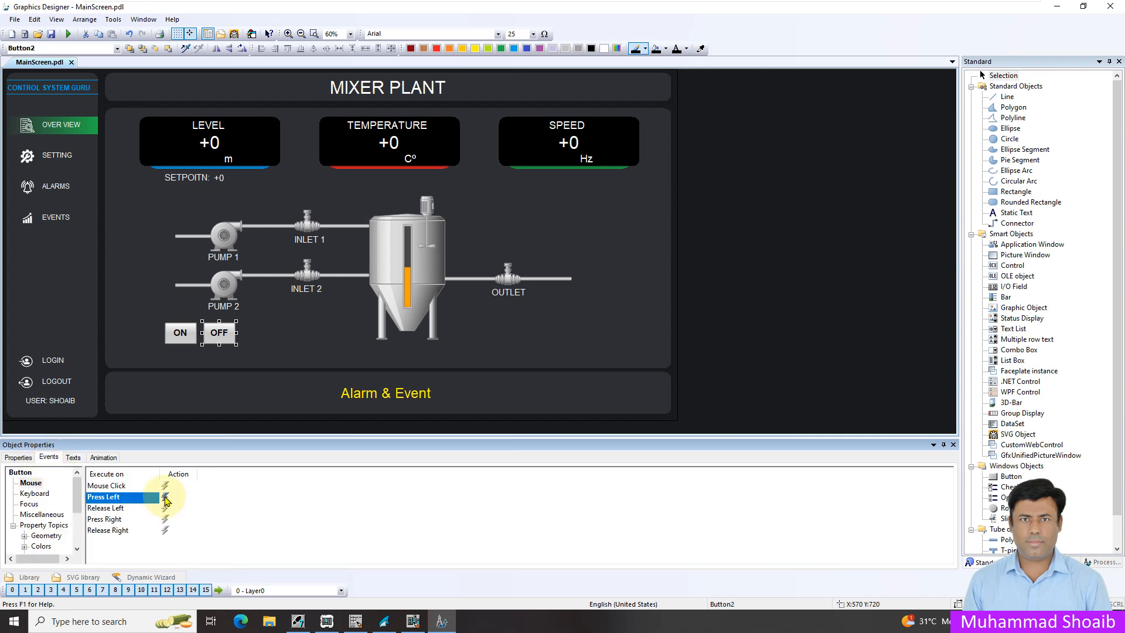
right_click(166, 498)
left_click(199, 531)
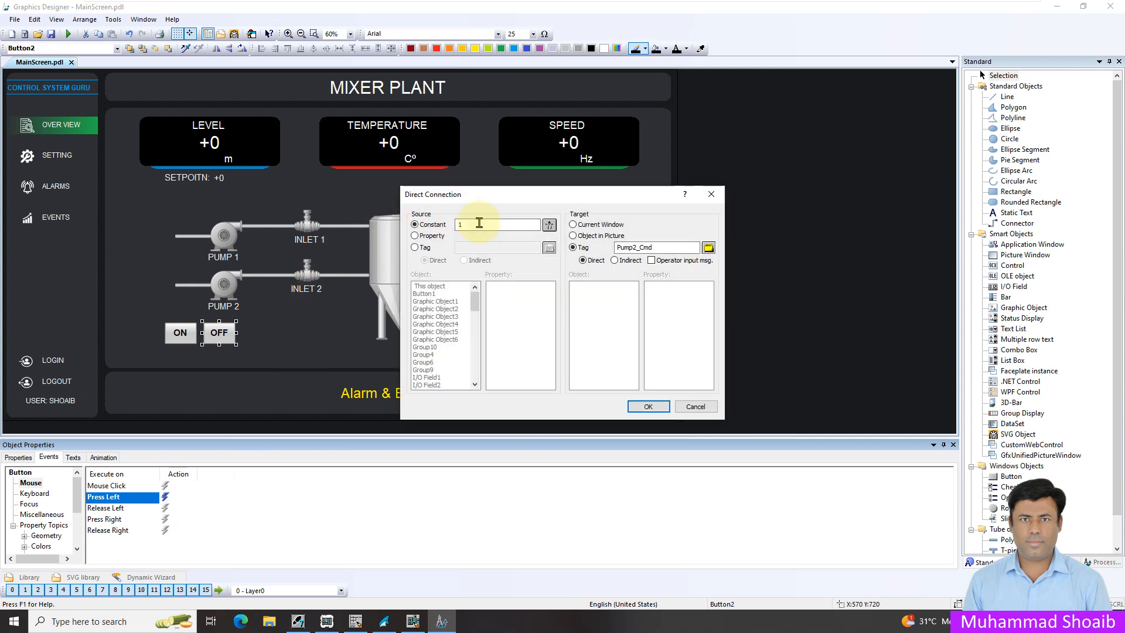
double_click(482, 223)
left_click(649, 407)
- Select the ON and OFF buttons together, move them directly beneath the PUMP 2 label, and select both again
left_click(219, 337)
left_click(187, 338)
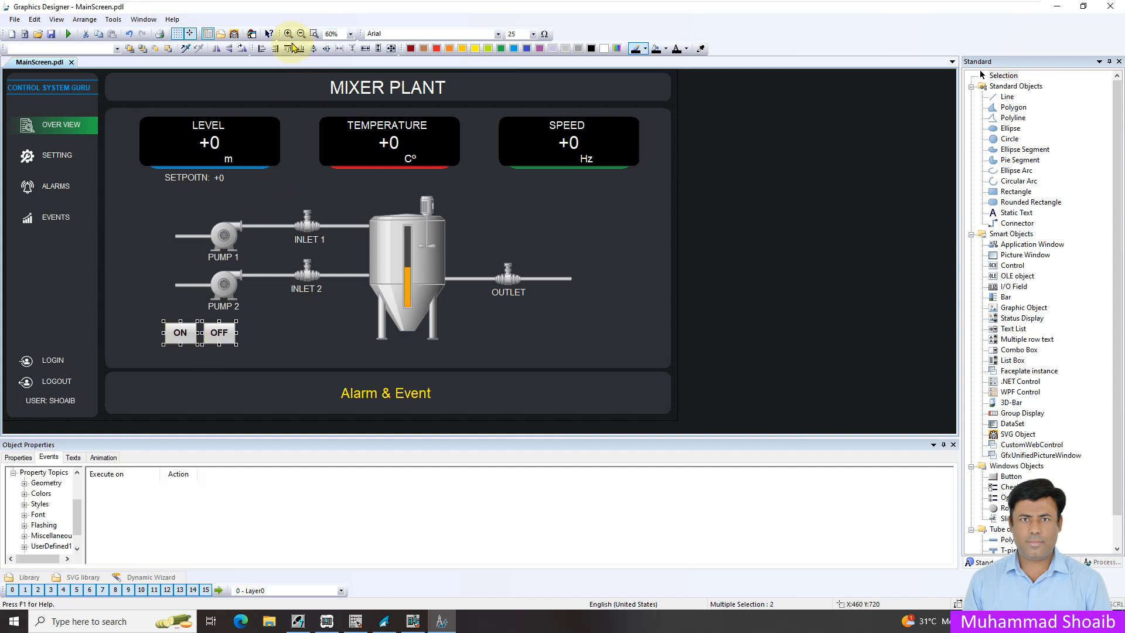
left_click_drag(223, 332, 246, 325)
left_click(228, 294)
left_click(240, 326)
left_click(202, 332, "shift")
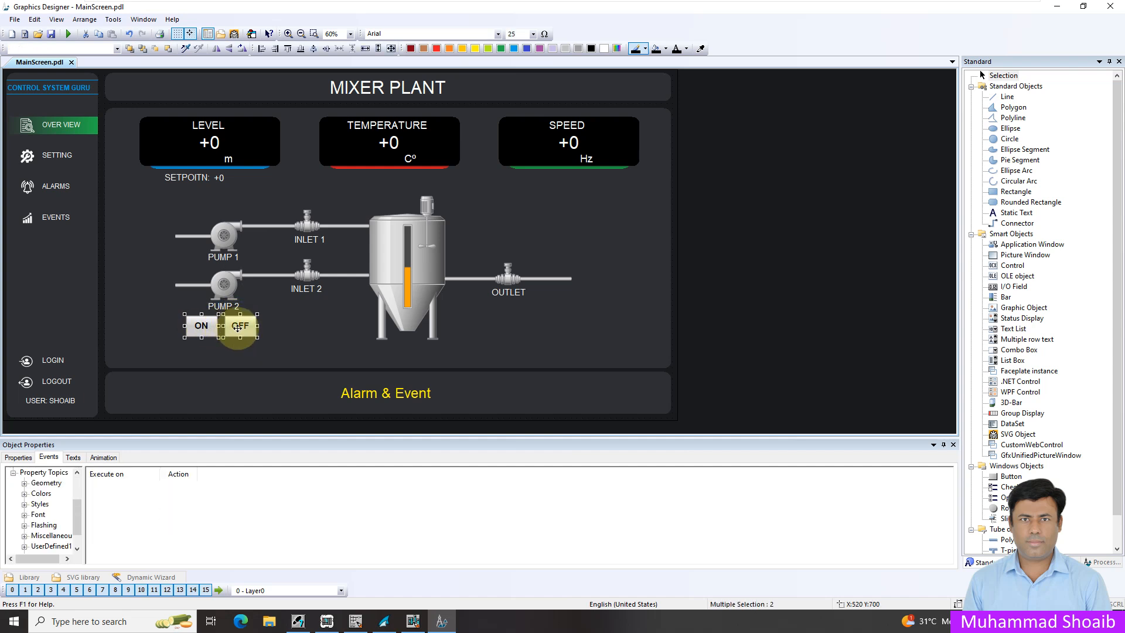
- Duplicate the Pump 2 ON and OFF buttons together and place the copies directly beneath the mixer tank
right_click(238, 329)
left_click(263, 356)
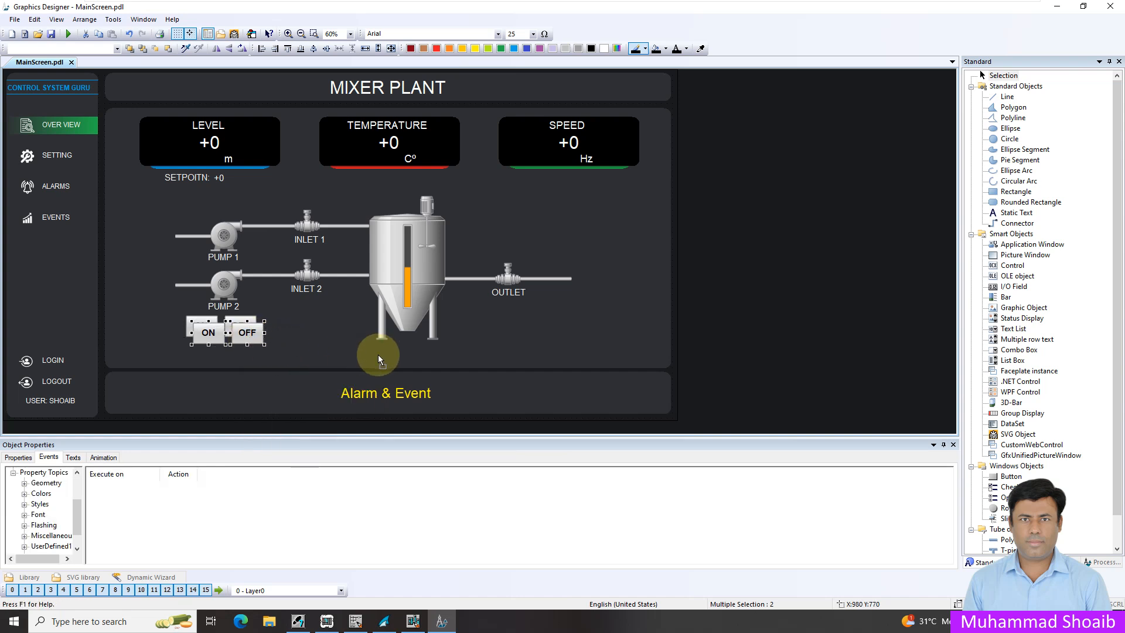
left_click_drag(431, 360, 431, 360)
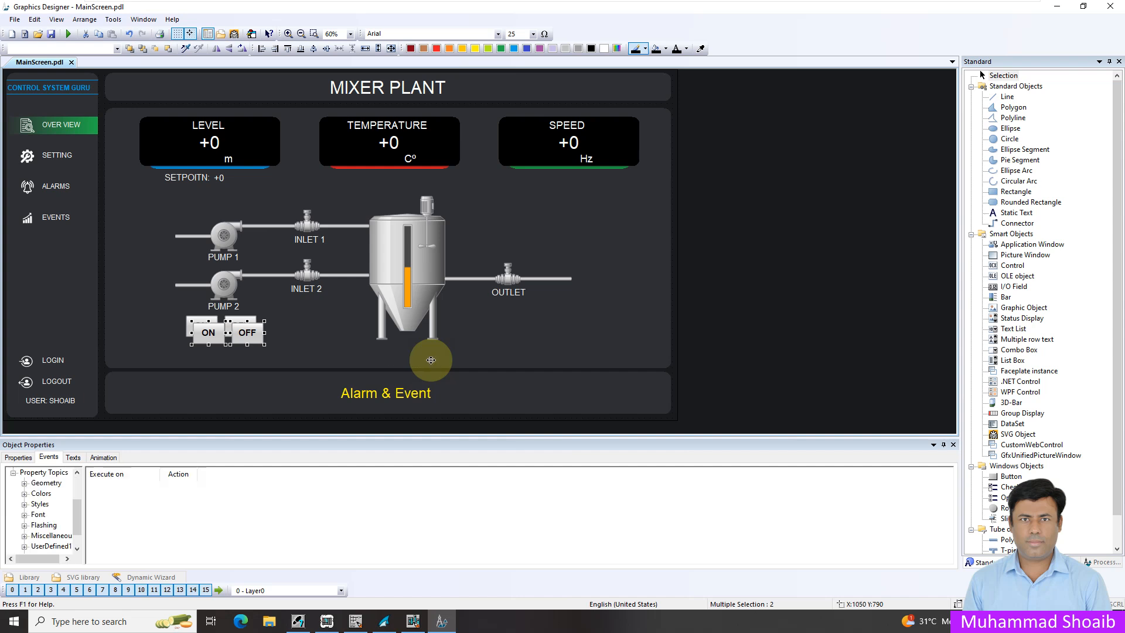
left_click(419, 284)
left_click(395, 360)
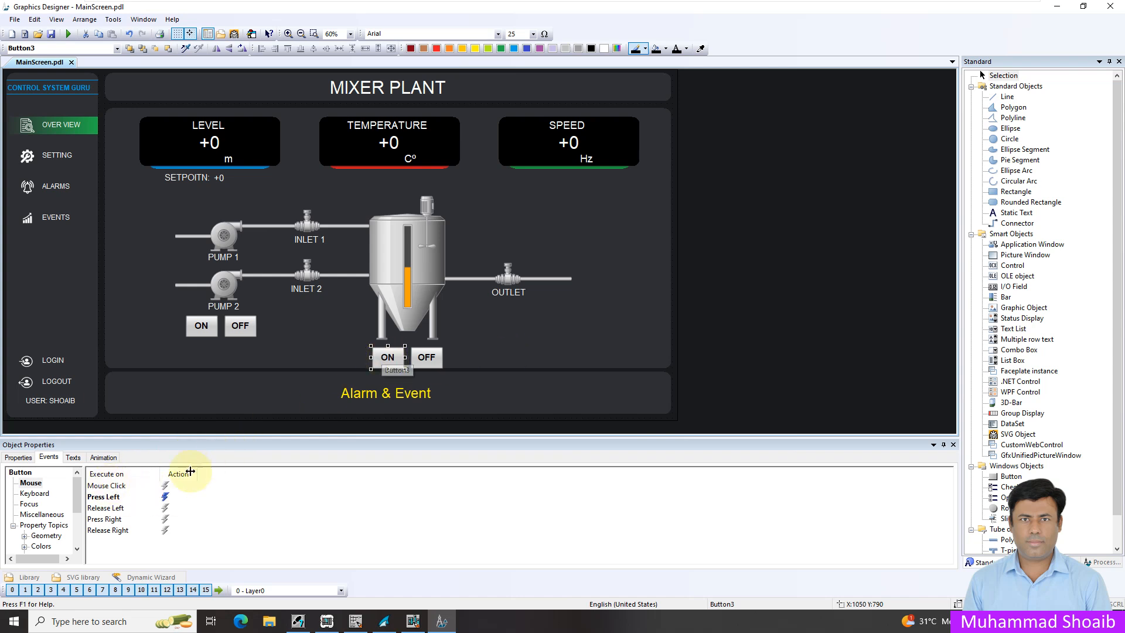
left_click(166, 497)
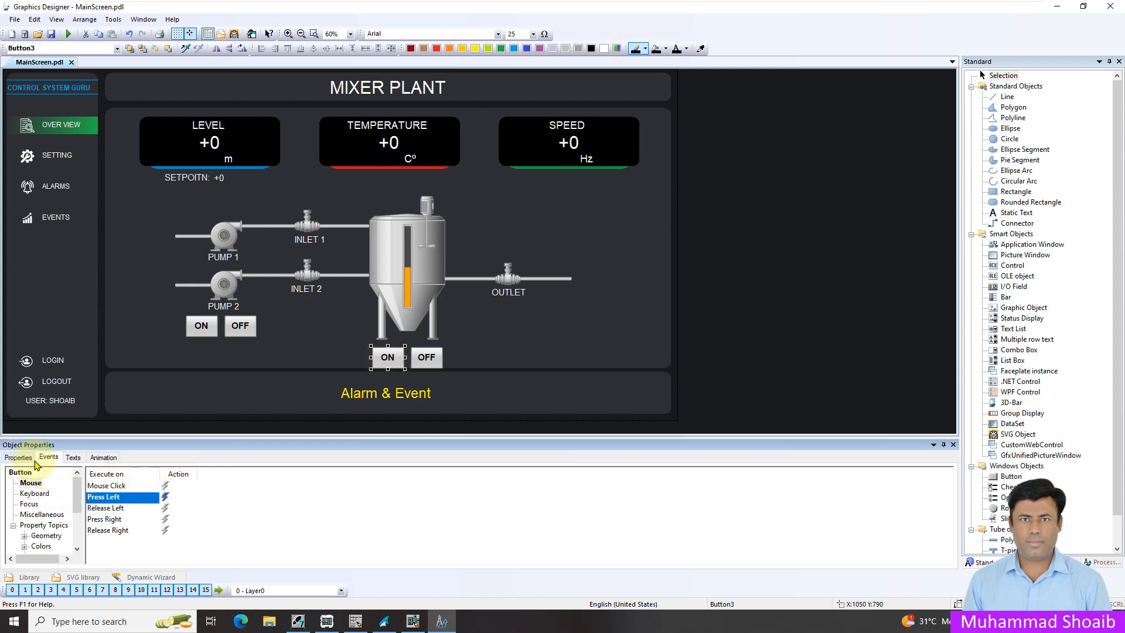
right_click(166, 497)
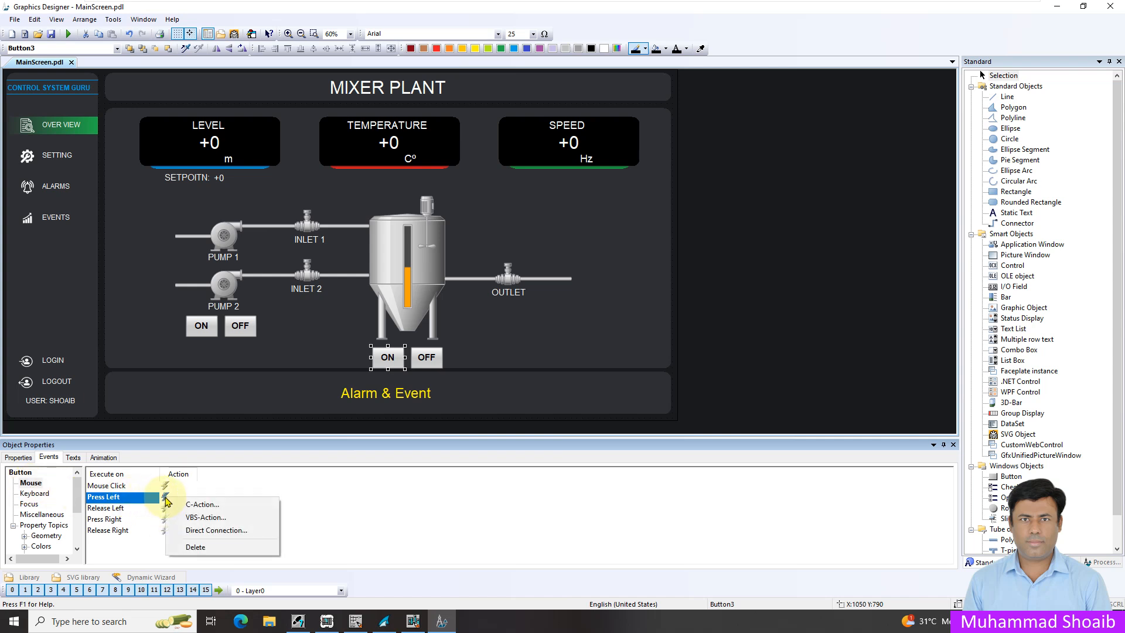
left_click(195, 533)
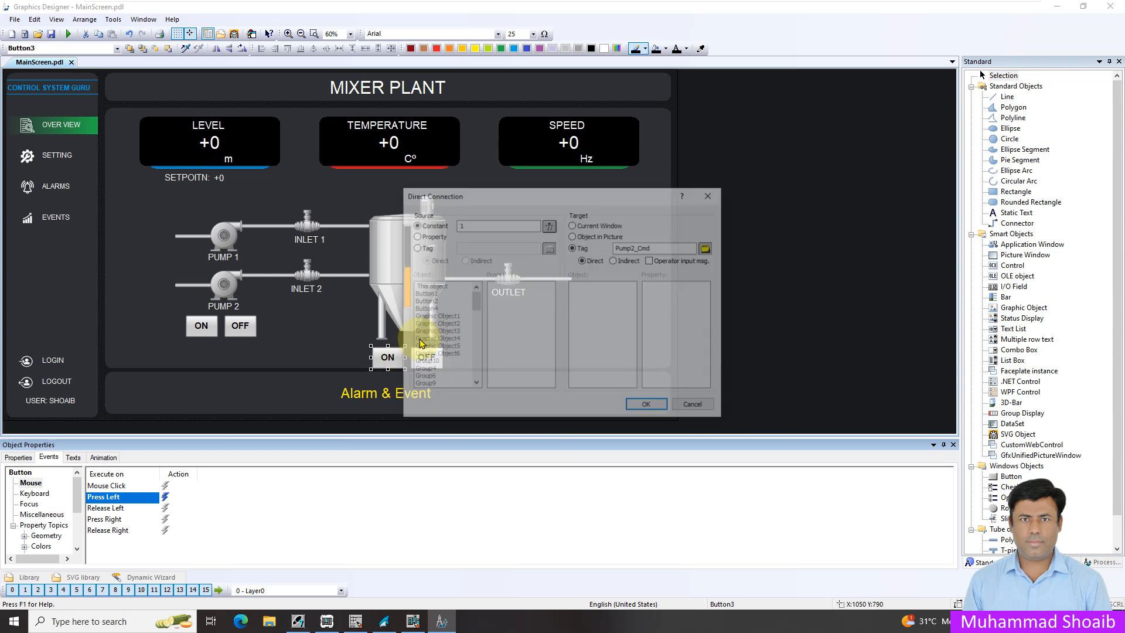
left_click(709, 248)
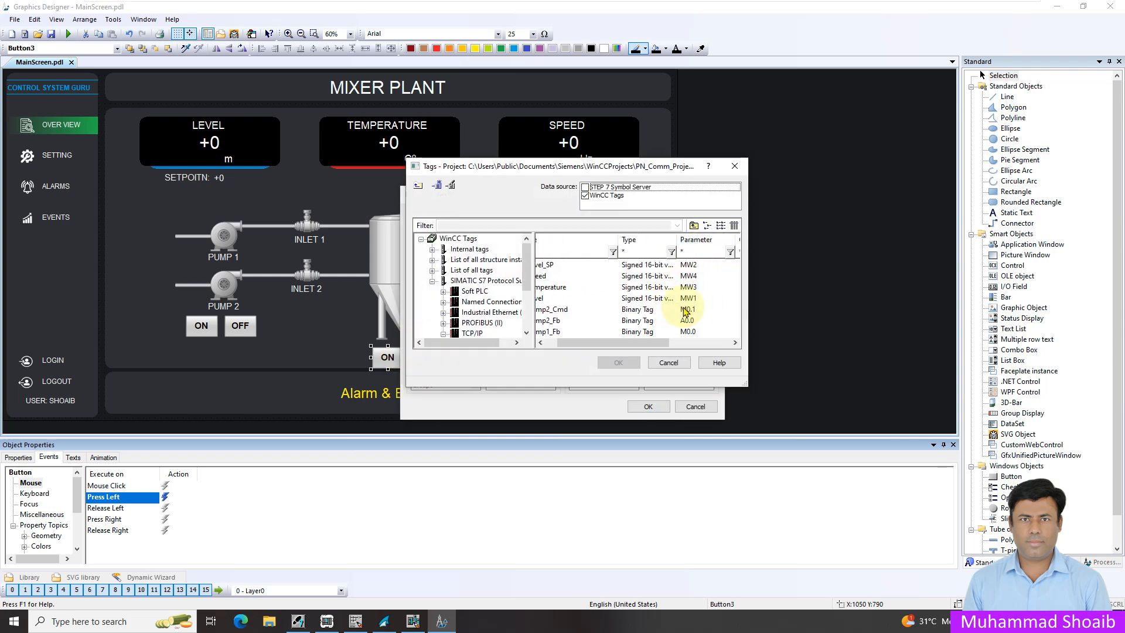
left_click_drag(592, 350, 548, 346)
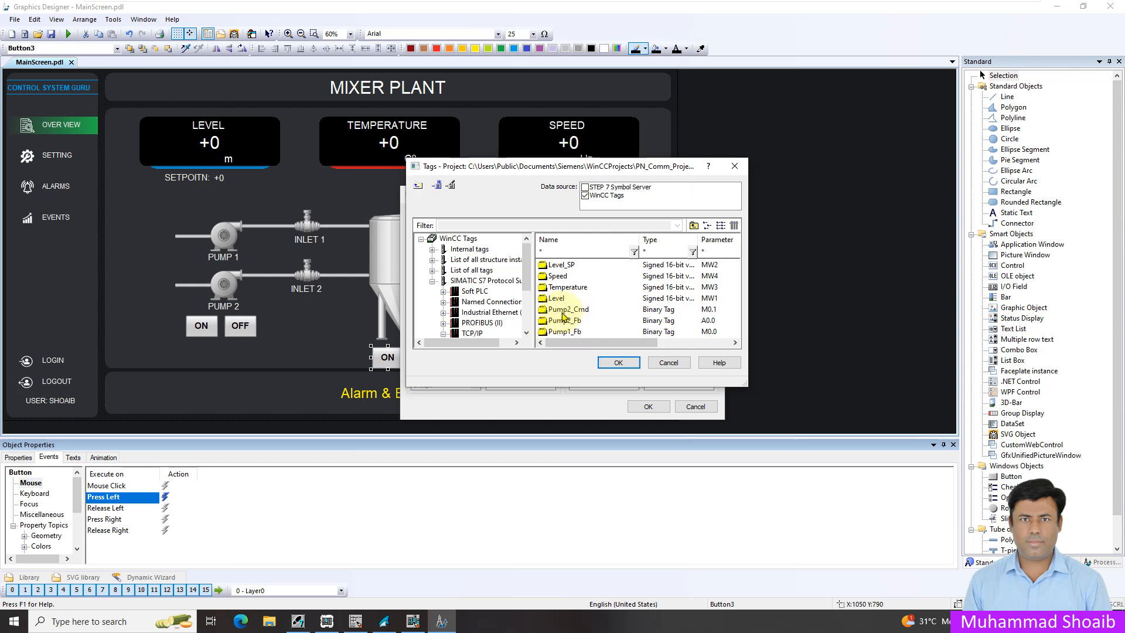
left_click(669, 363)
left_click(696, 406)
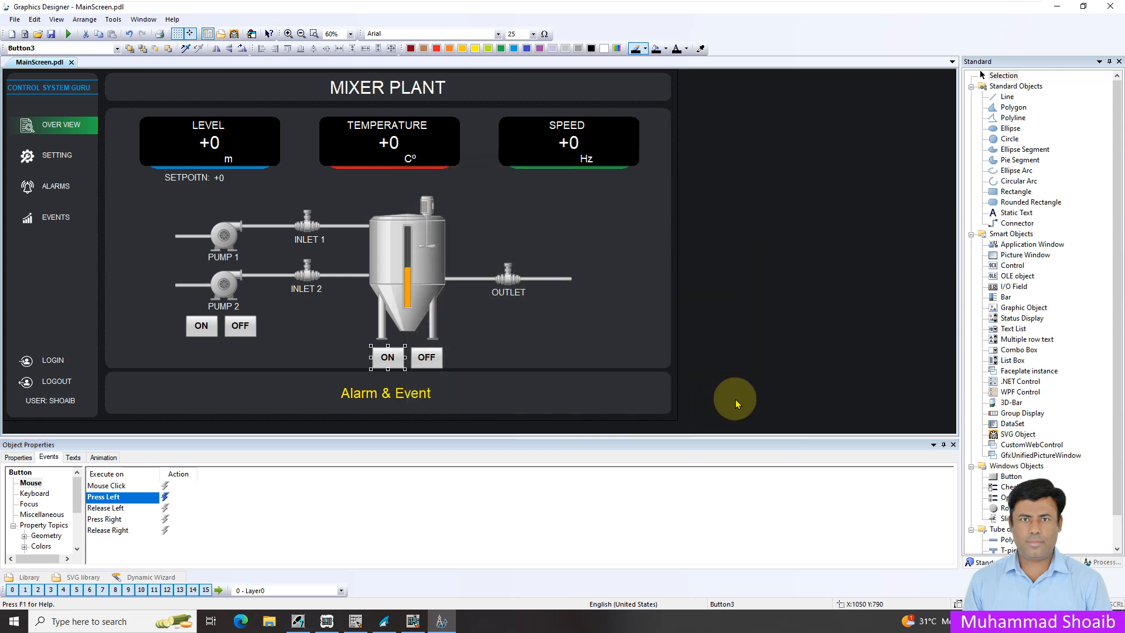
- Check the M0.2 contacts in OB1's Networks 3 and 4, and open the Mixer1 tag group in WinCC Tag Management
left_click(384, 624)
left_click(356, 621)
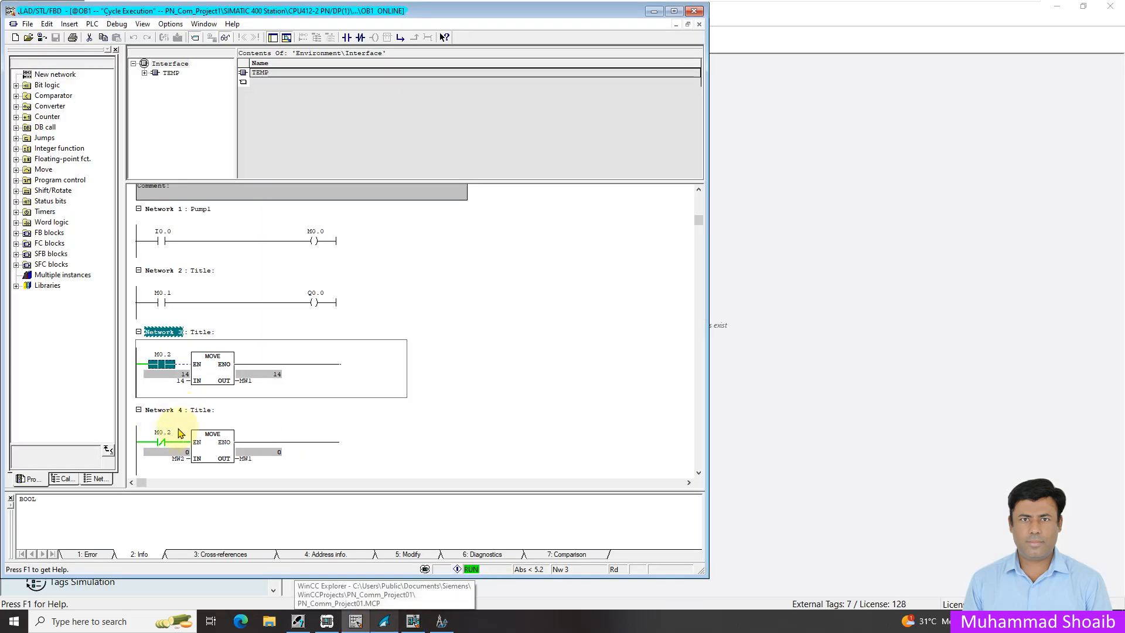
left_click(655, 13)
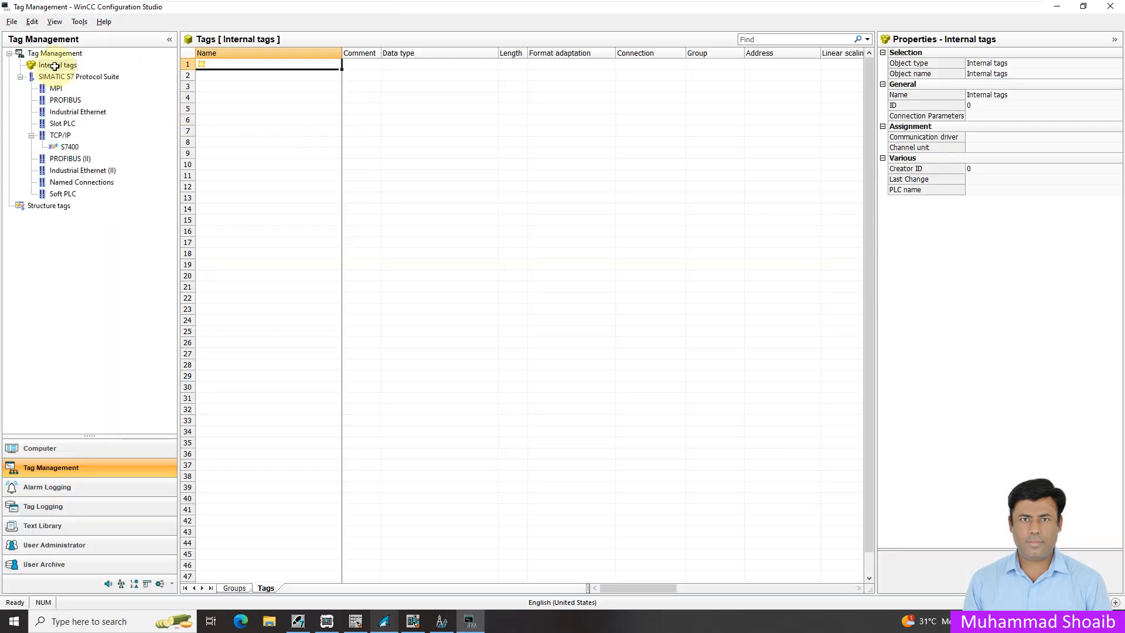
double_click(65, 147)
left_click(82, 158)
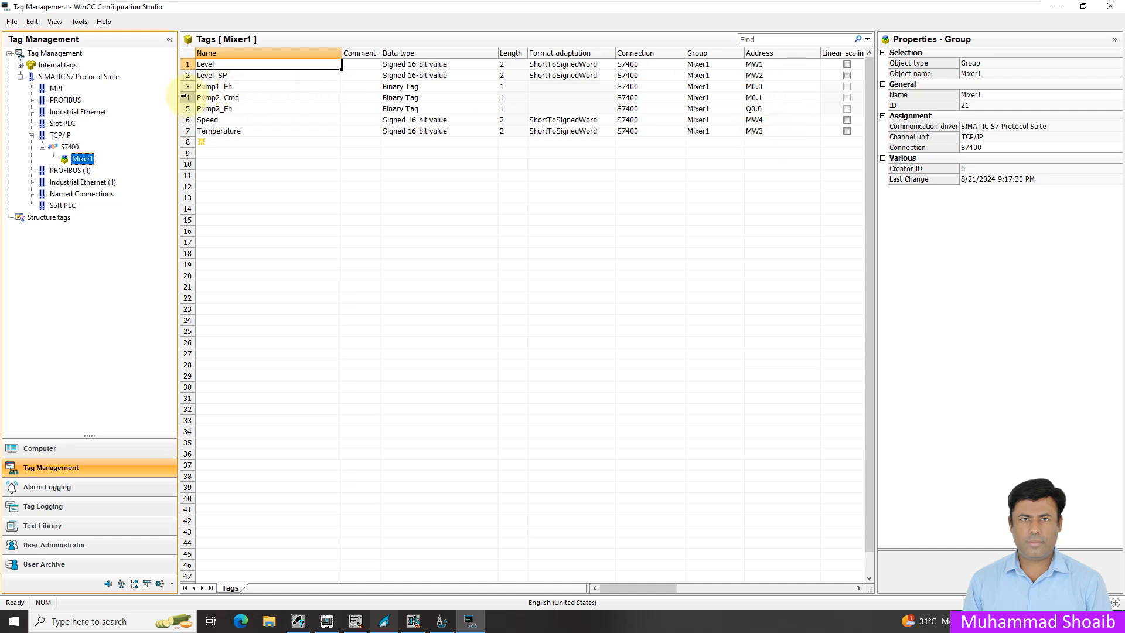
- Copy the Pump2_Cmd tag into the first empty row of Mixer1 and rename the copy Level_Cmd
left_click(187, 98)
right_click(186, 97)
left_click(208, 118)
left_click(187, 143)
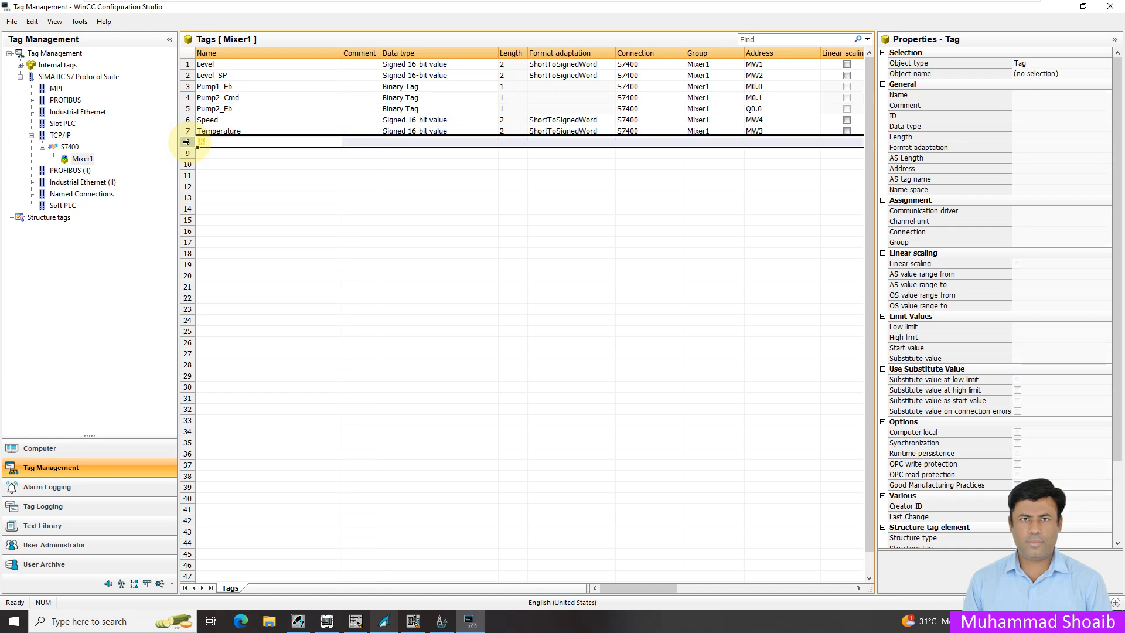
left_click(263, 141)
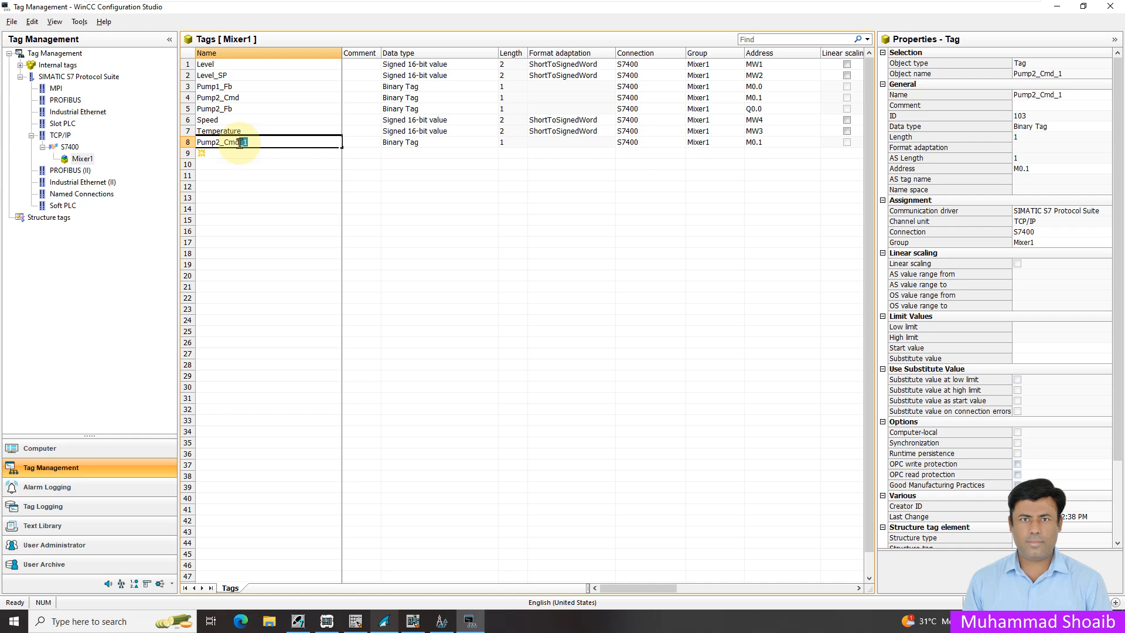
left_click_drag(222, 142, 196, 142)
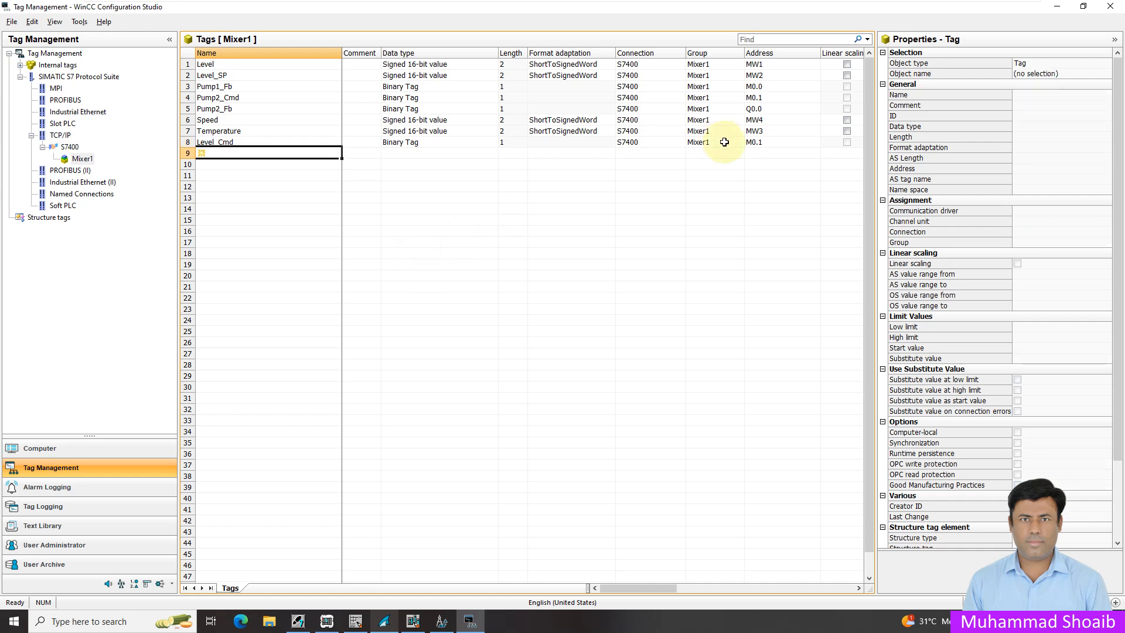
- Set the Level_Cmd tag's address to M0.2 and close Tag Management
left_click(783, 142)
left_click(826, 143)
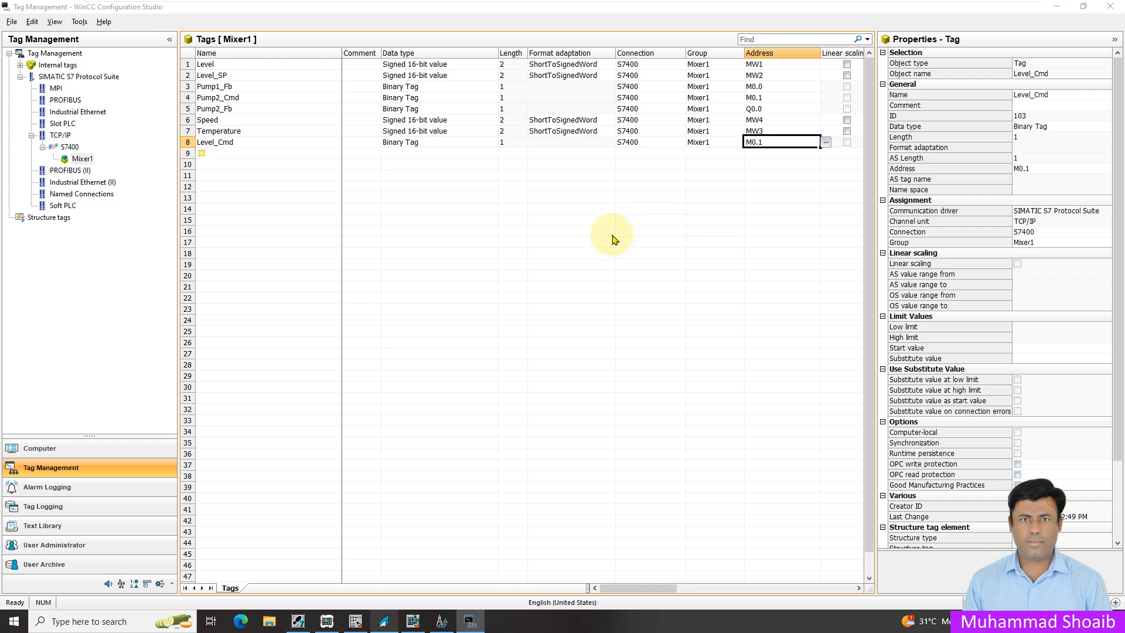
left_click(569, 289)
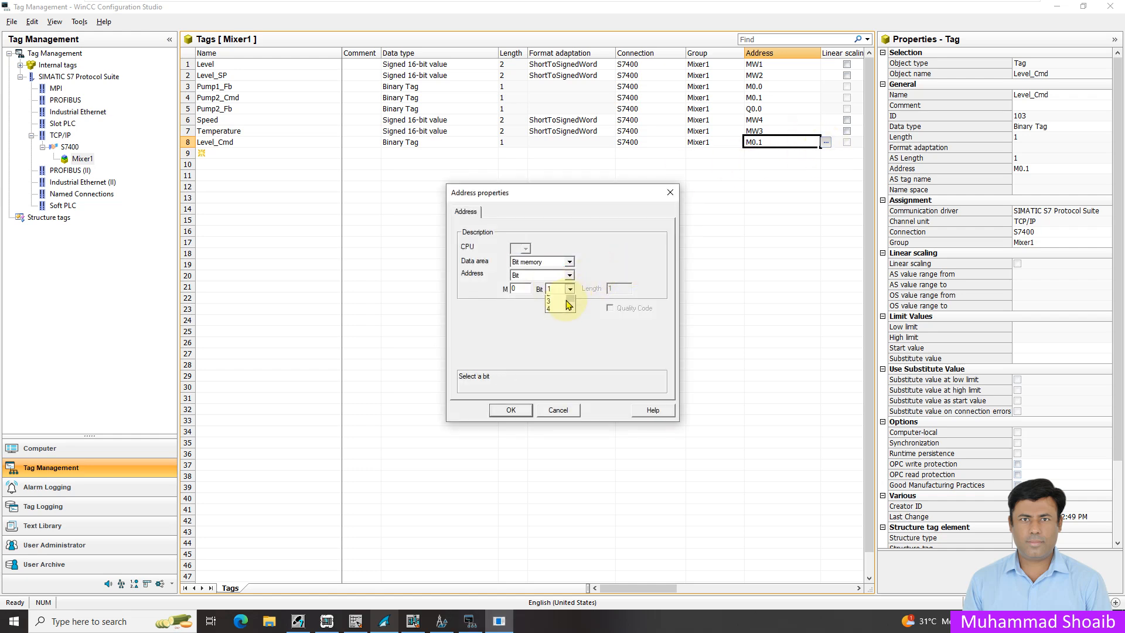
left_click(558, 307)
left_click(512, 410)
left_click(780, 253)
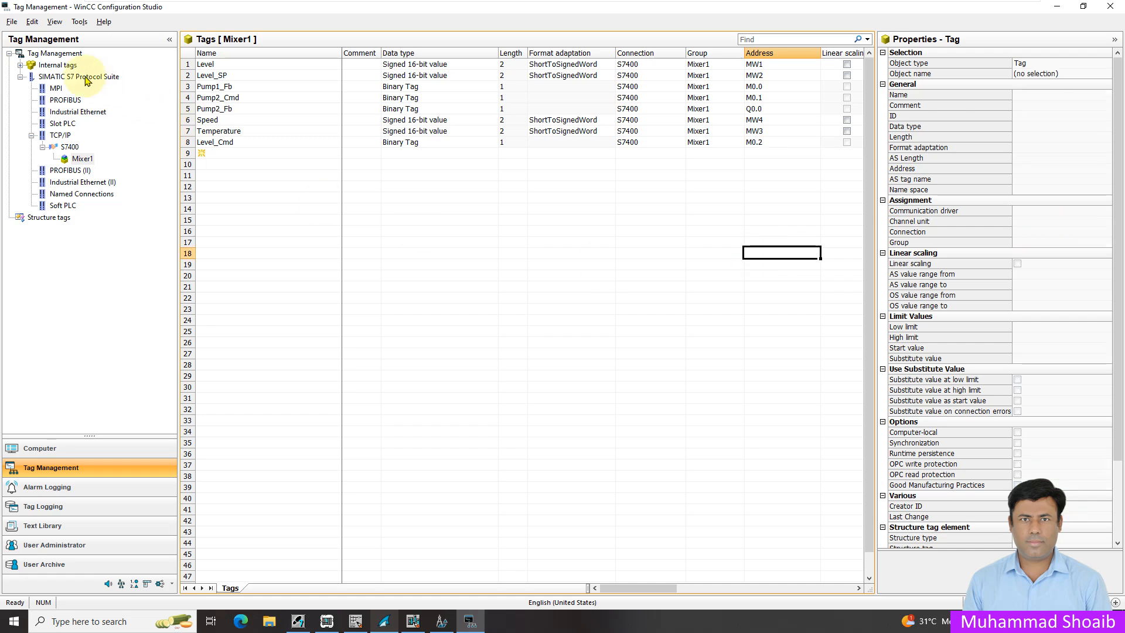
left_click(1113, 7)
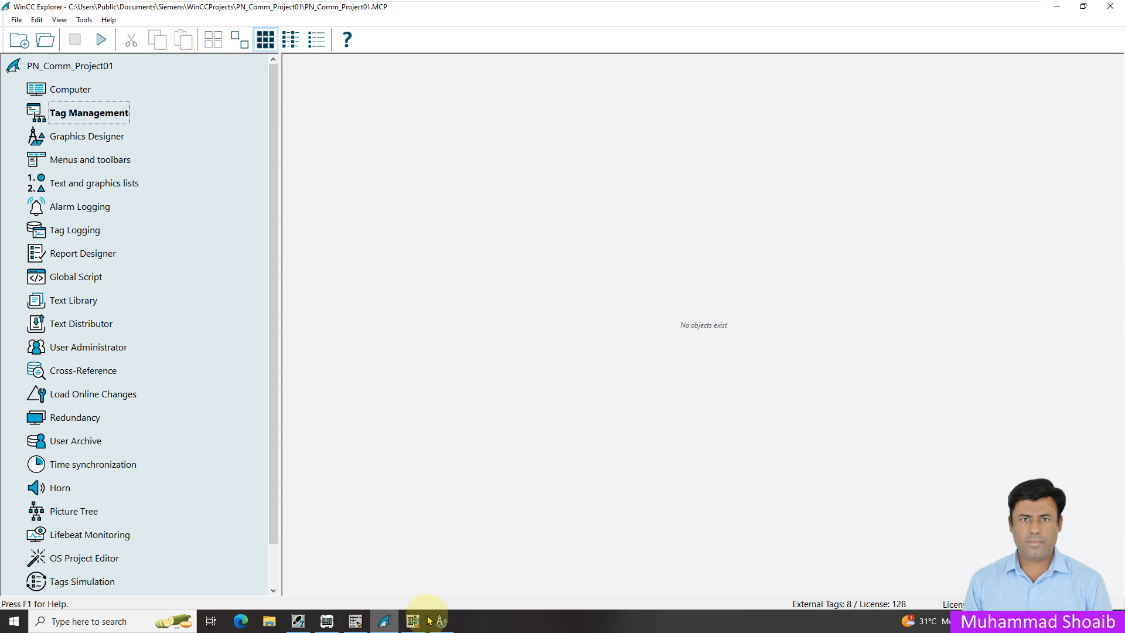
- Switch to Graphics Designer and set Level_Cmd as the target of the tank ON button's Press Left direct connection
left_click(442, 621)
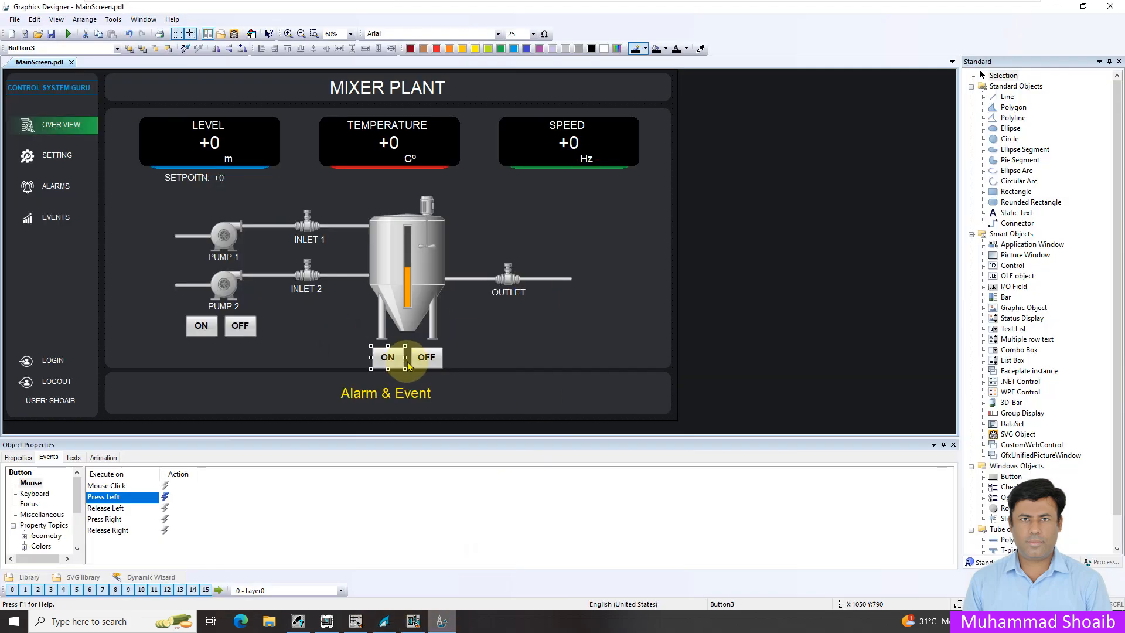
right_click(166, 498)
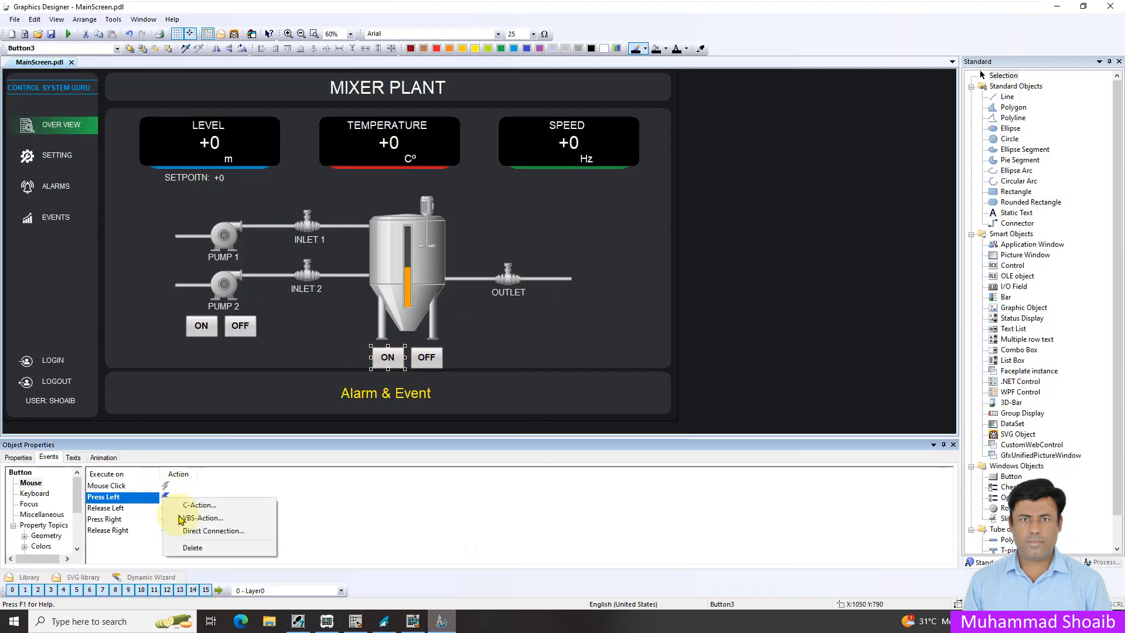
left_click(226, 530)
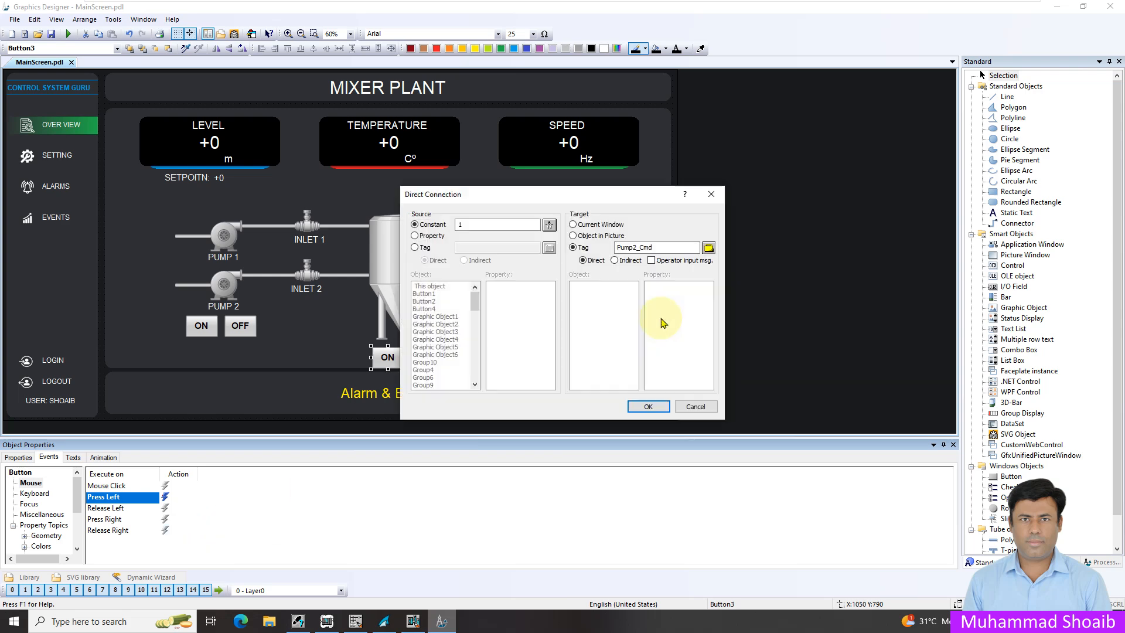
left_click(709, 249)
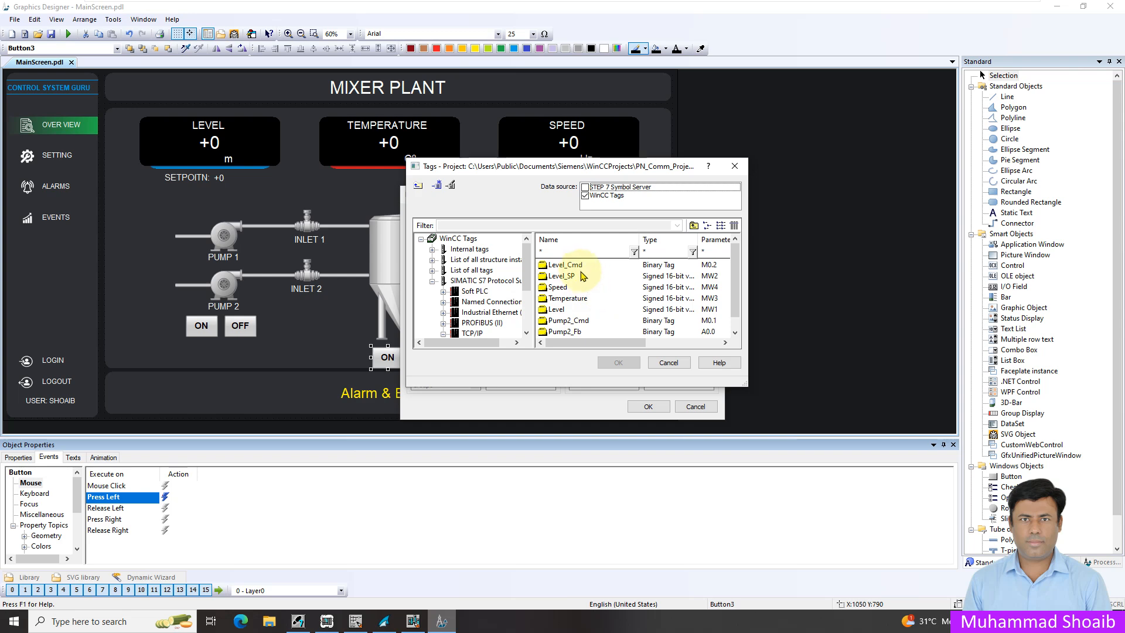
left_click(581, 265)
left_click(619, 364)
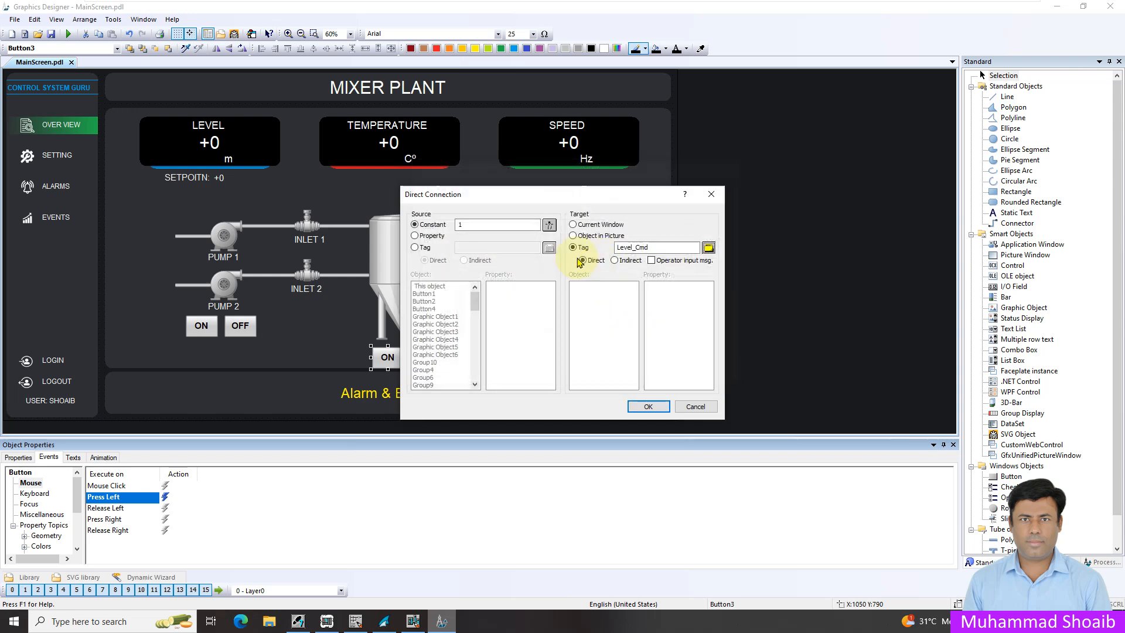
left_click(647, 408)
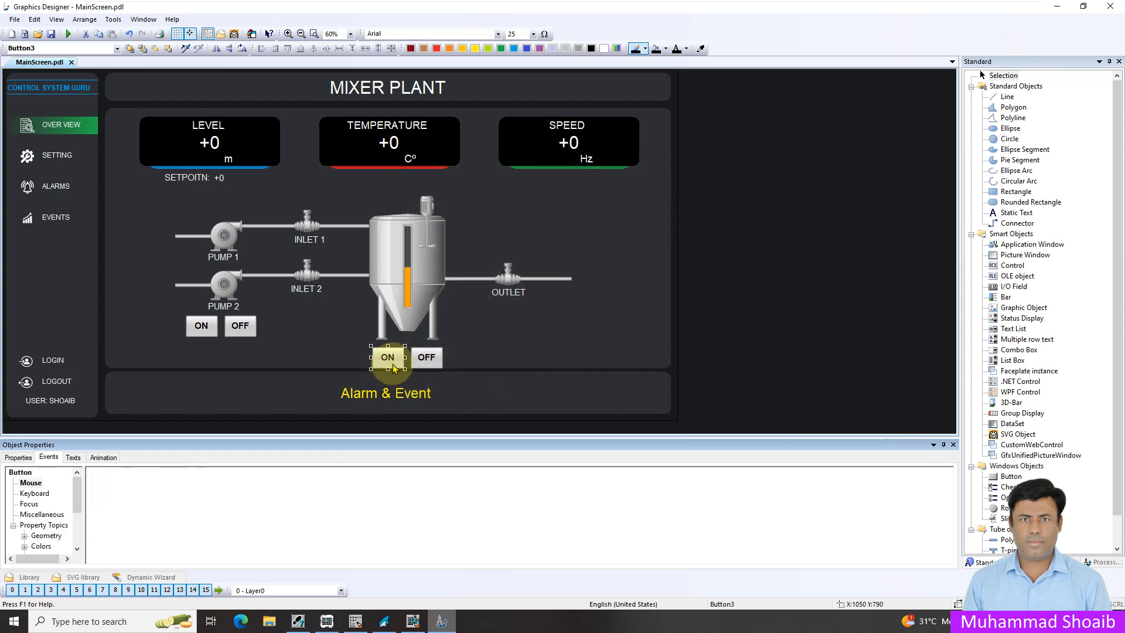
- Set Level_Cmd as the target of the tank OFF button's Press Left direct connection and save the picture
left_click(428, 358)
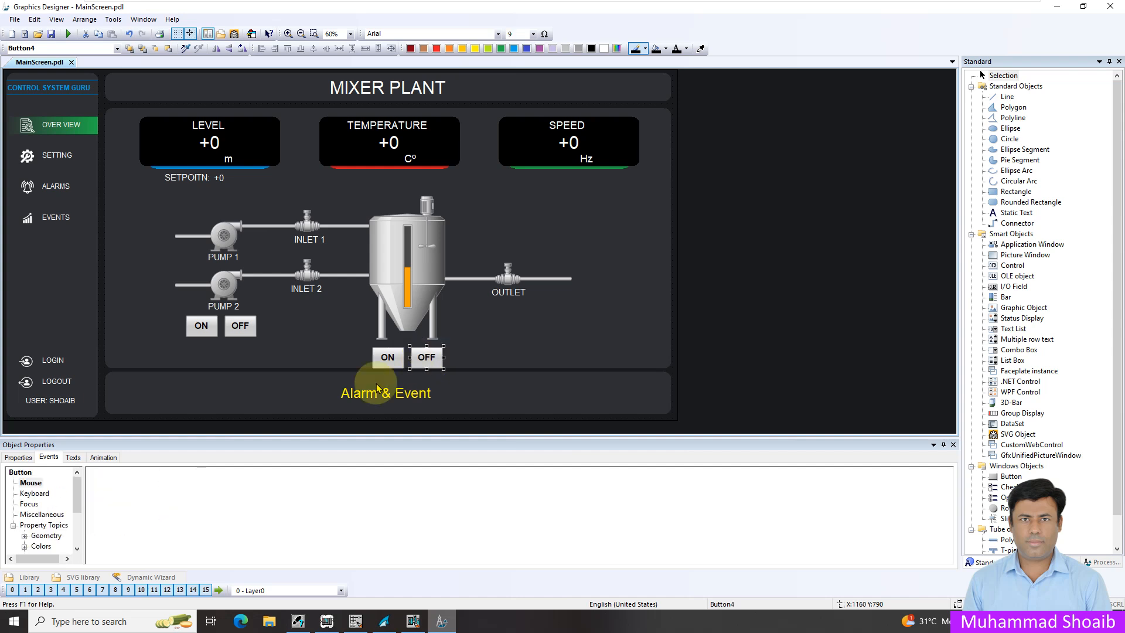
right_click(166, 498)
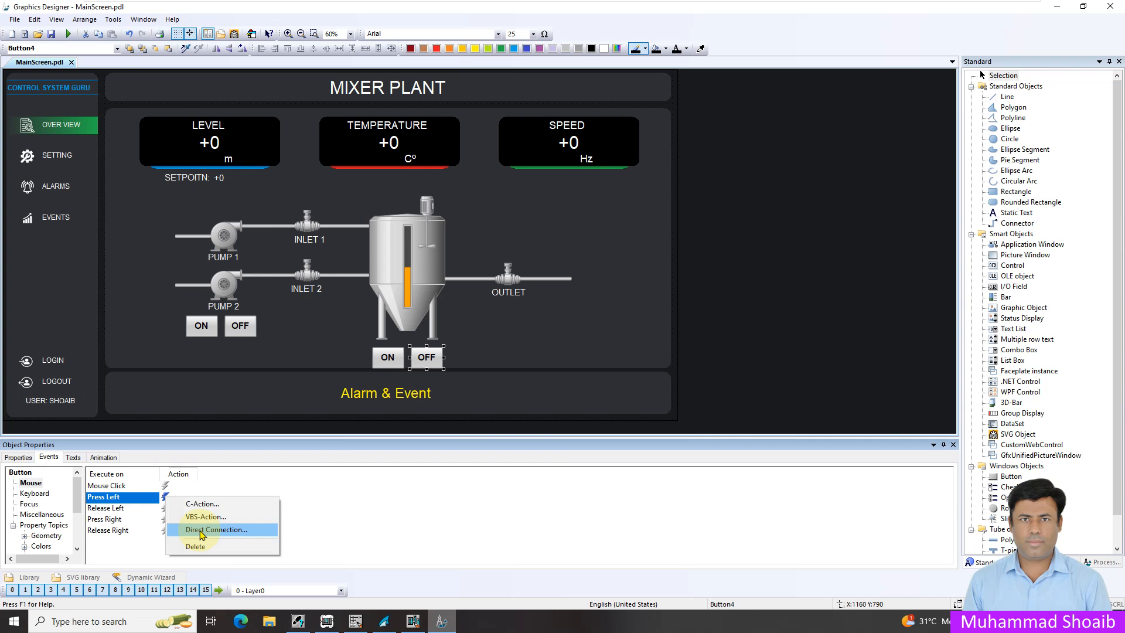
left_click(201, 531)
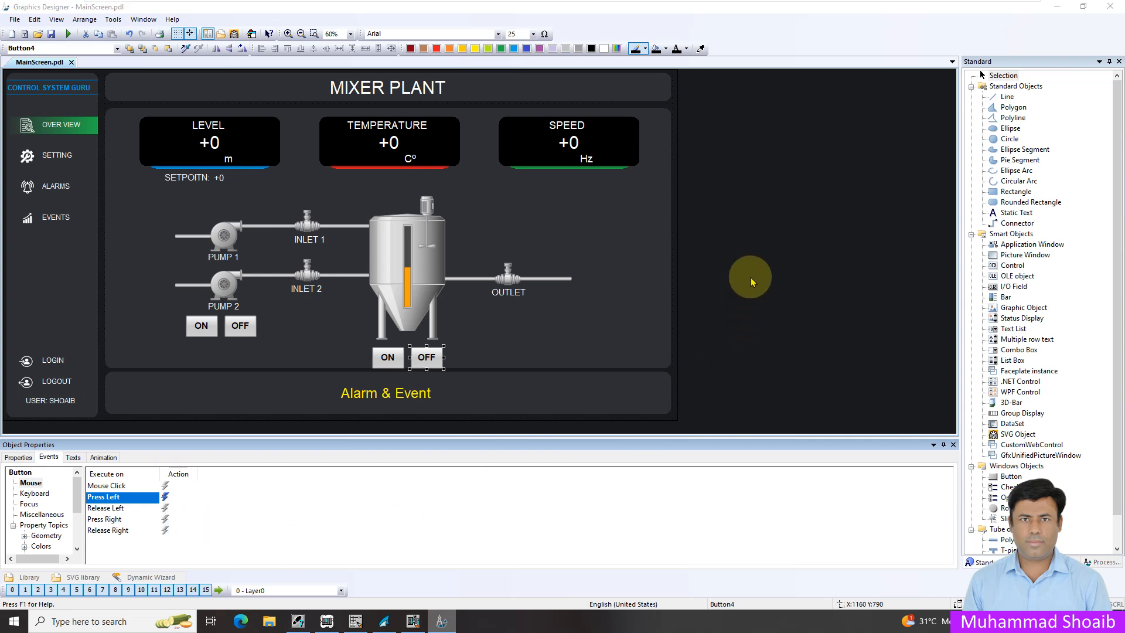
left_click(708, 249)
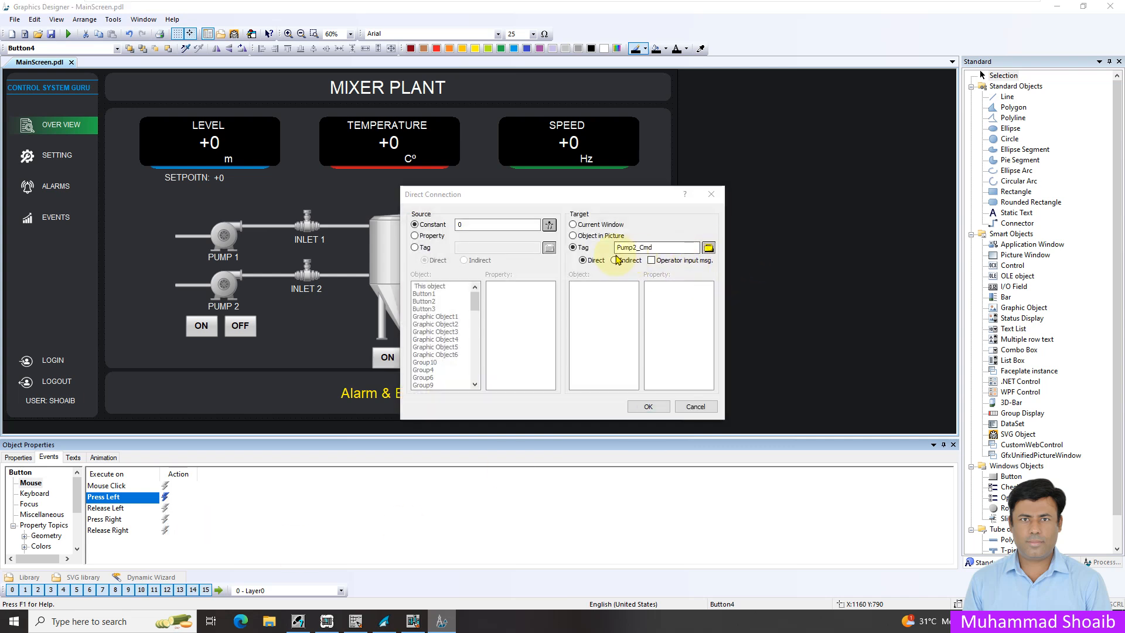
left_click(572, 265)
left_click(616, 363)
left_click(648, 407)
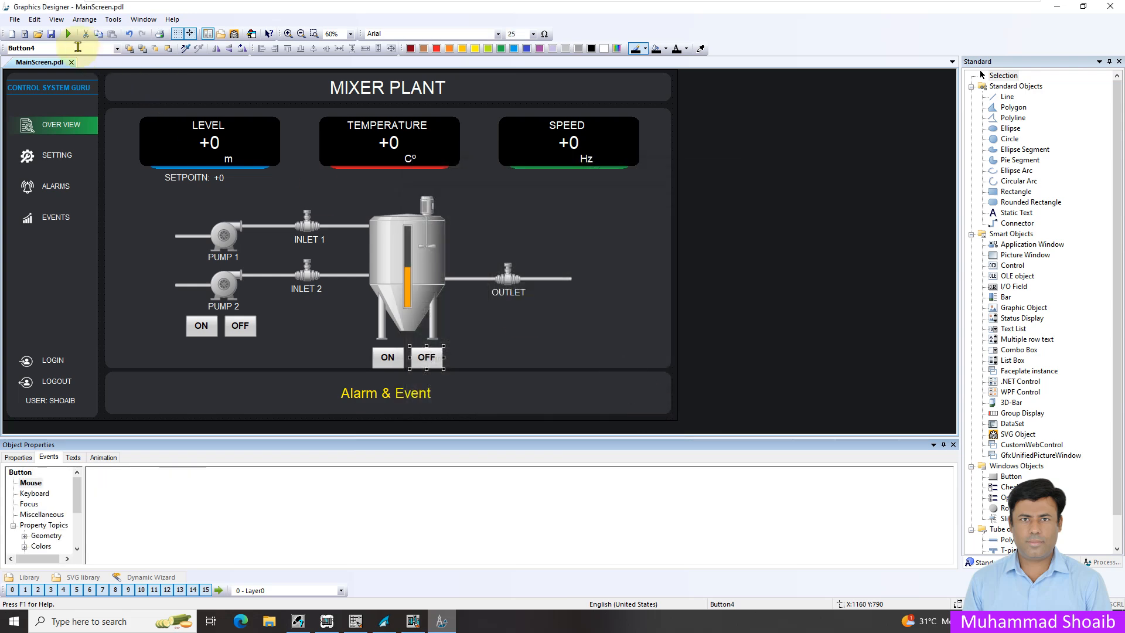
left_click(51, 35)
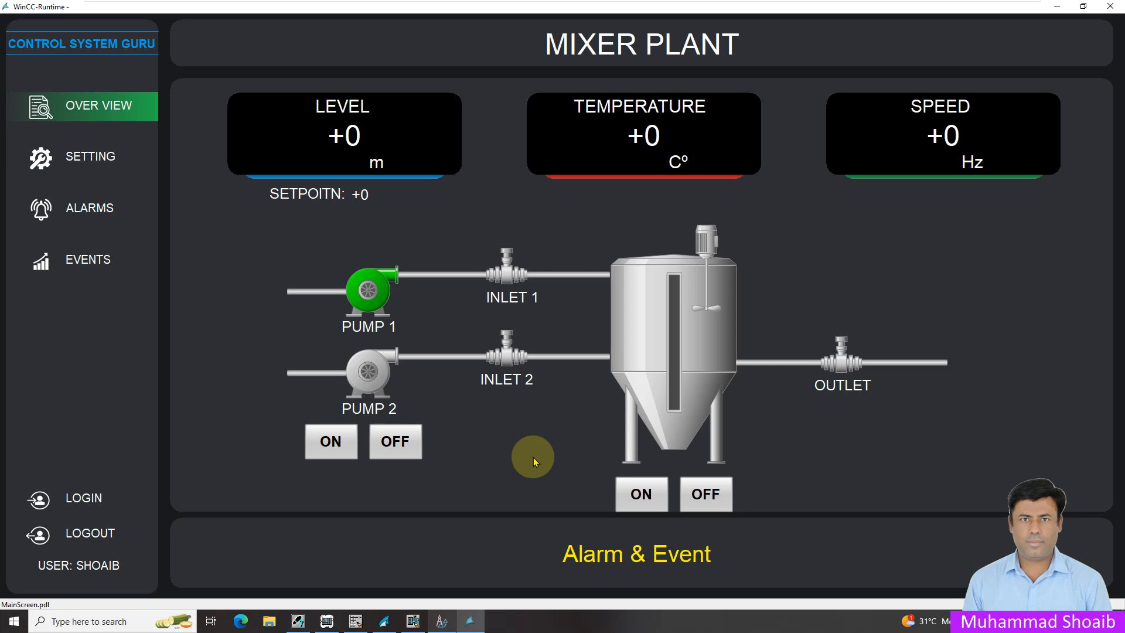
- Switch Pump 2 on in WinCC Runtime and set the level setpoint to 25
left_click(335, 444)
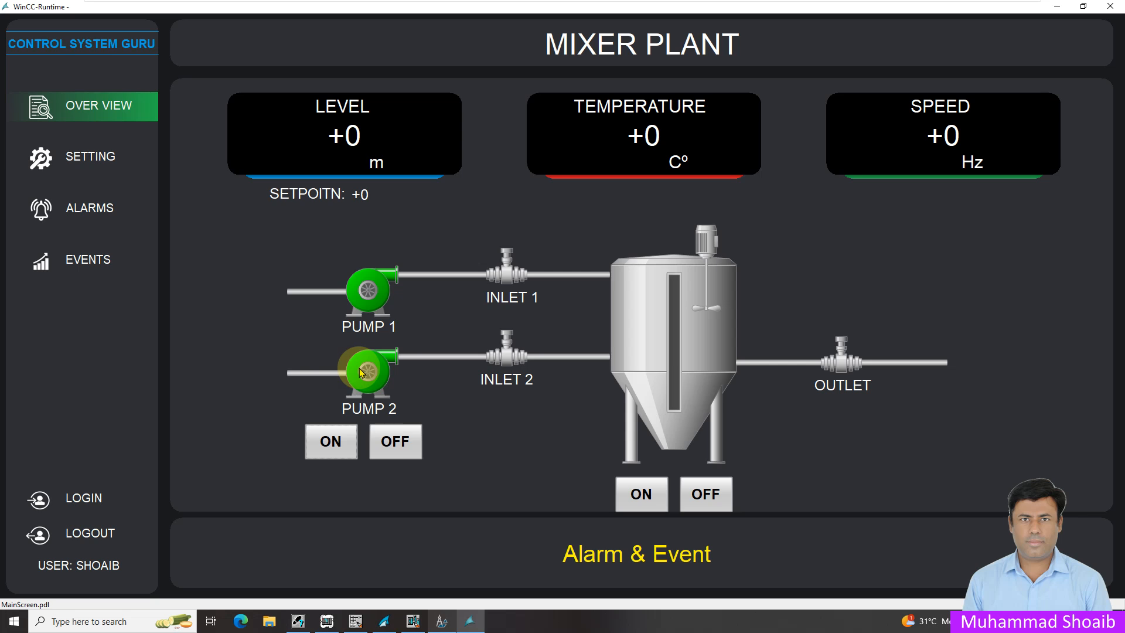
left_click(373, 194)
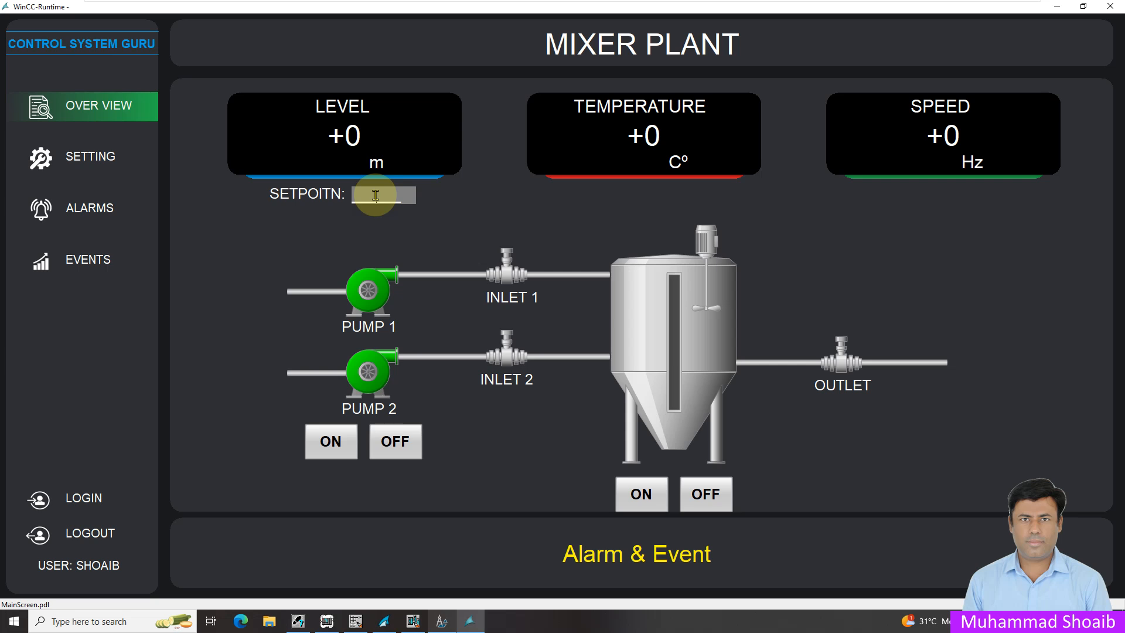
type("25")
key("Return")
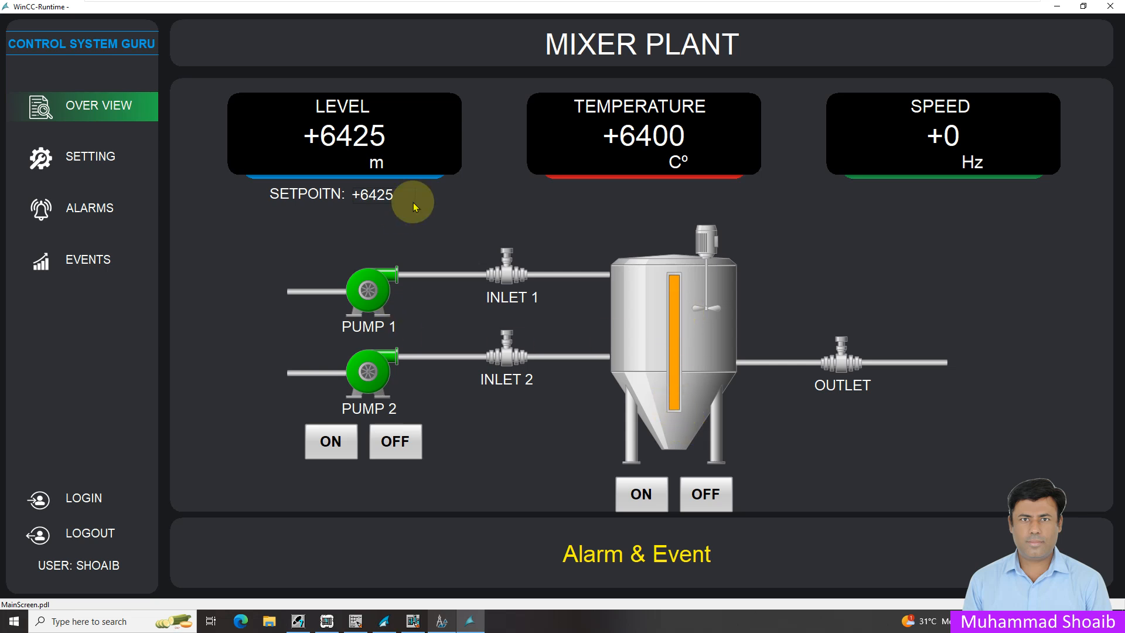
- Enter a new level setpoint in runtime and switch on the level command with the tank's ON button
left_click(371, 191)
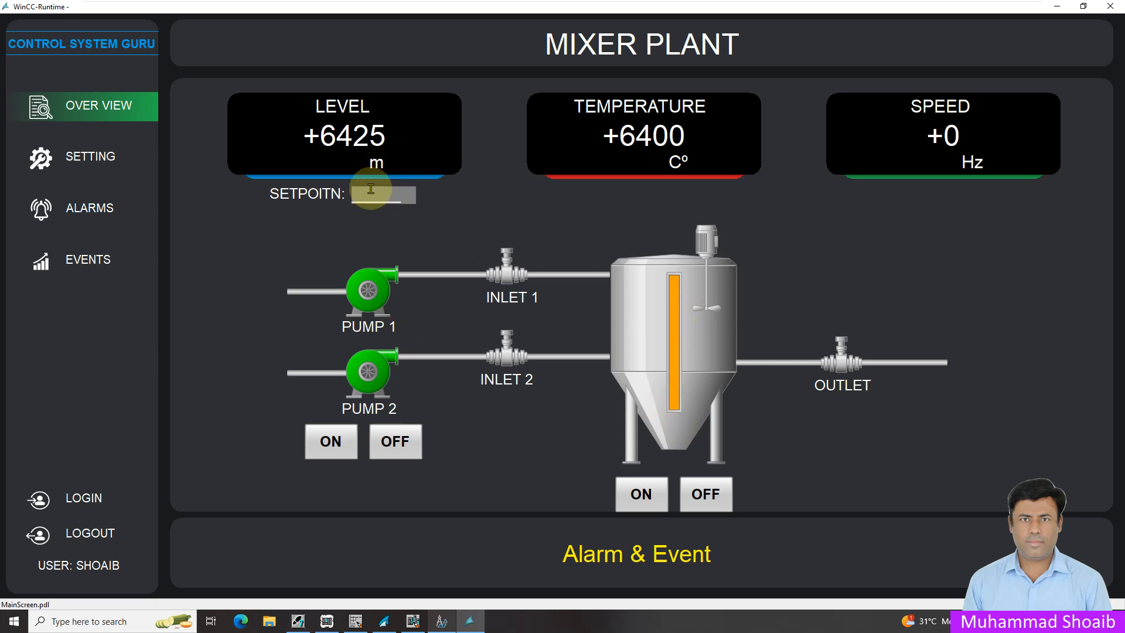
type("25")
key("Return")
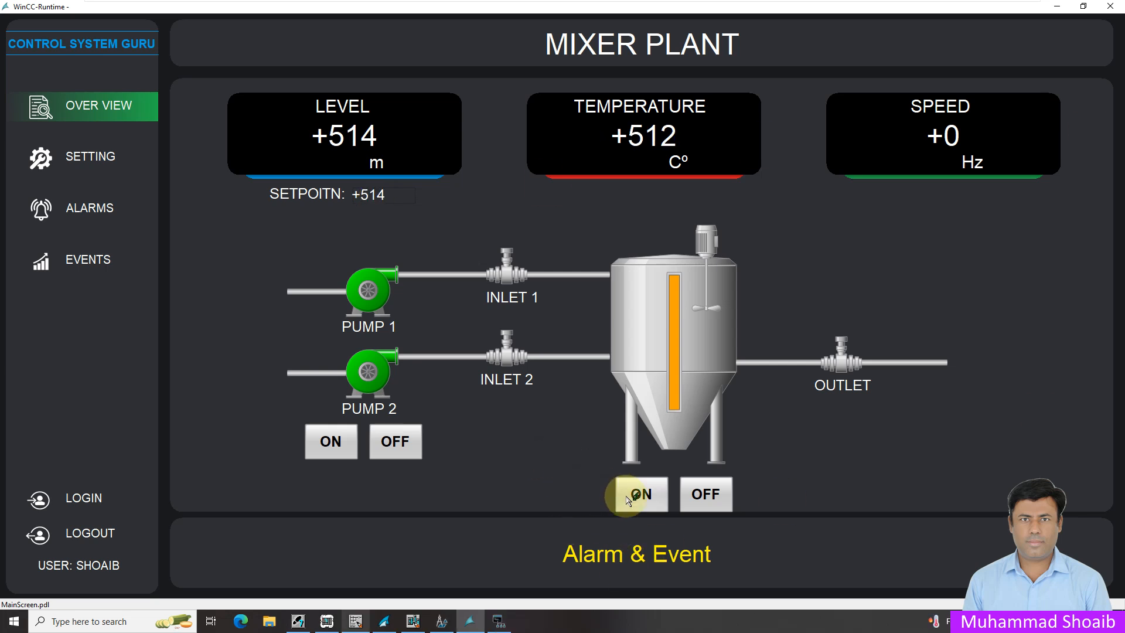
left_click(648, 496)
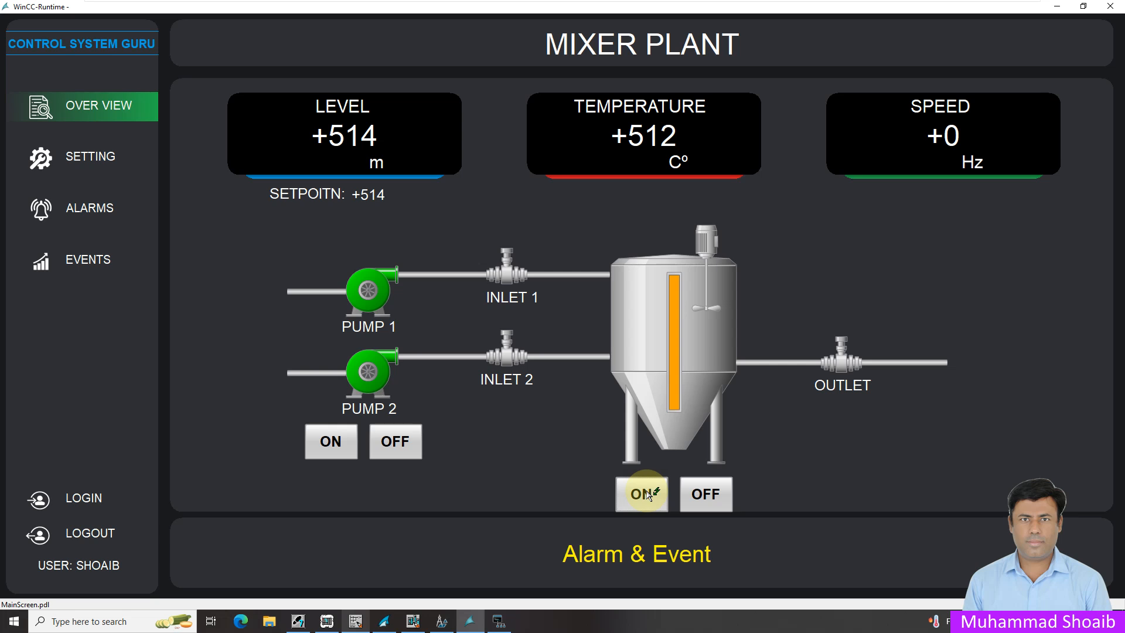